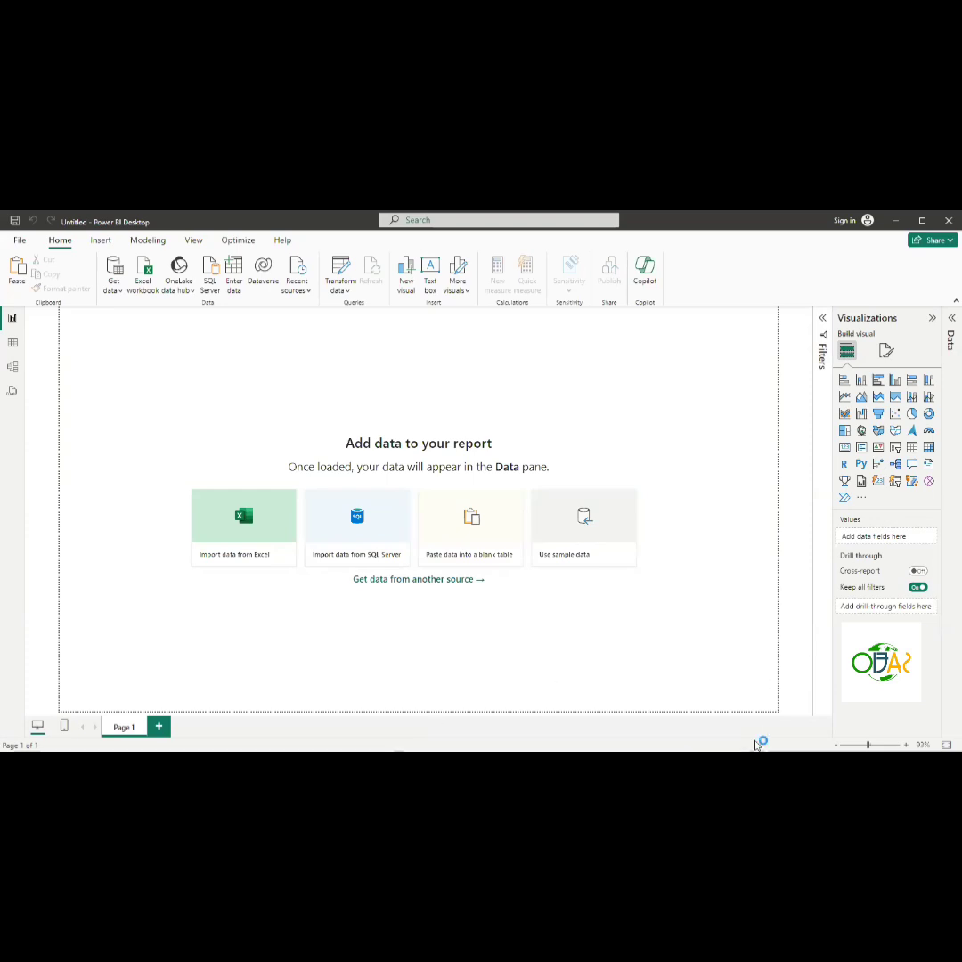
# - Look through the Insert and Modeling ribbon tabs of the empty report
pyautogui.click(413, 580)
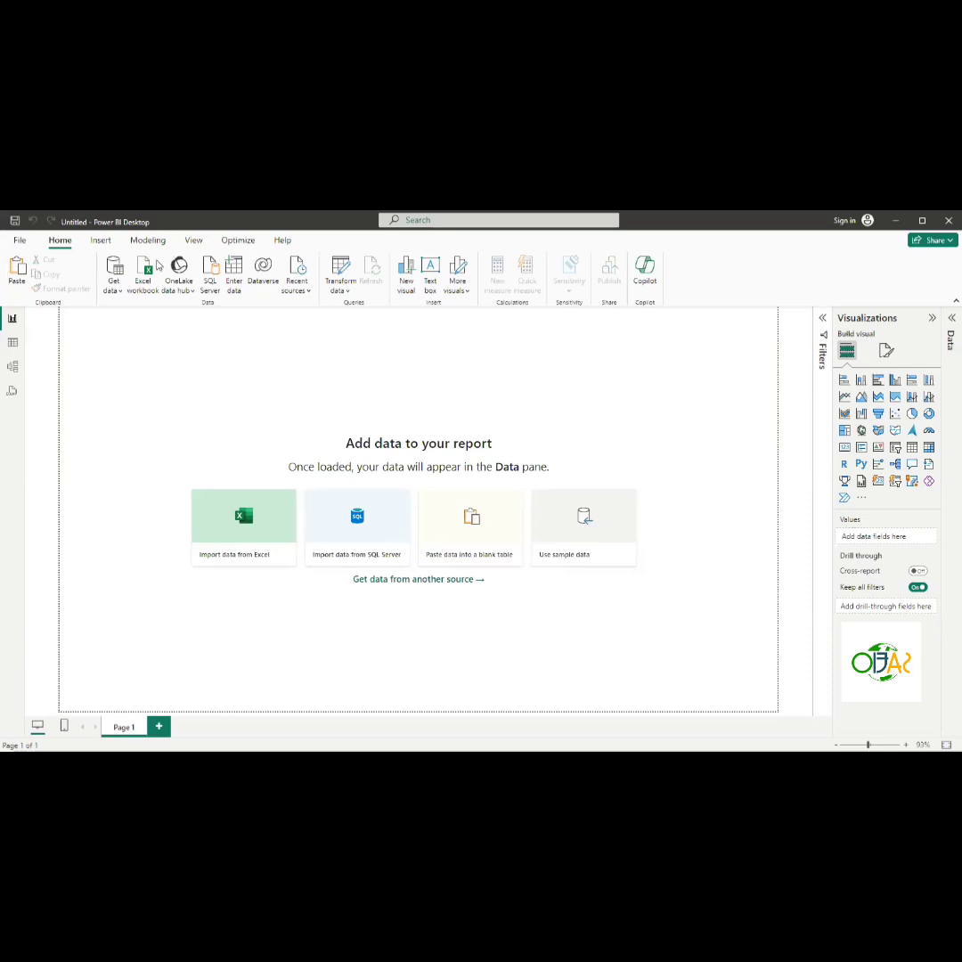
pyautogui.click(100, 240)
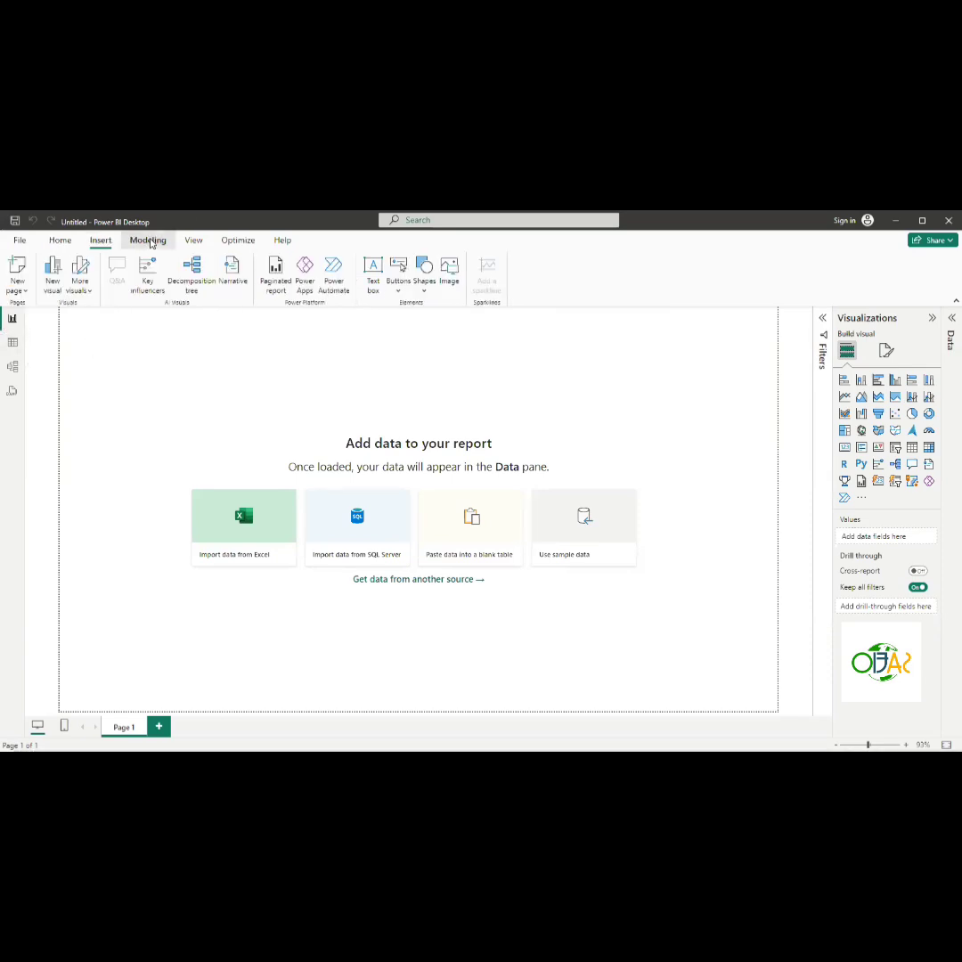
pyautogui.click(147, 240)
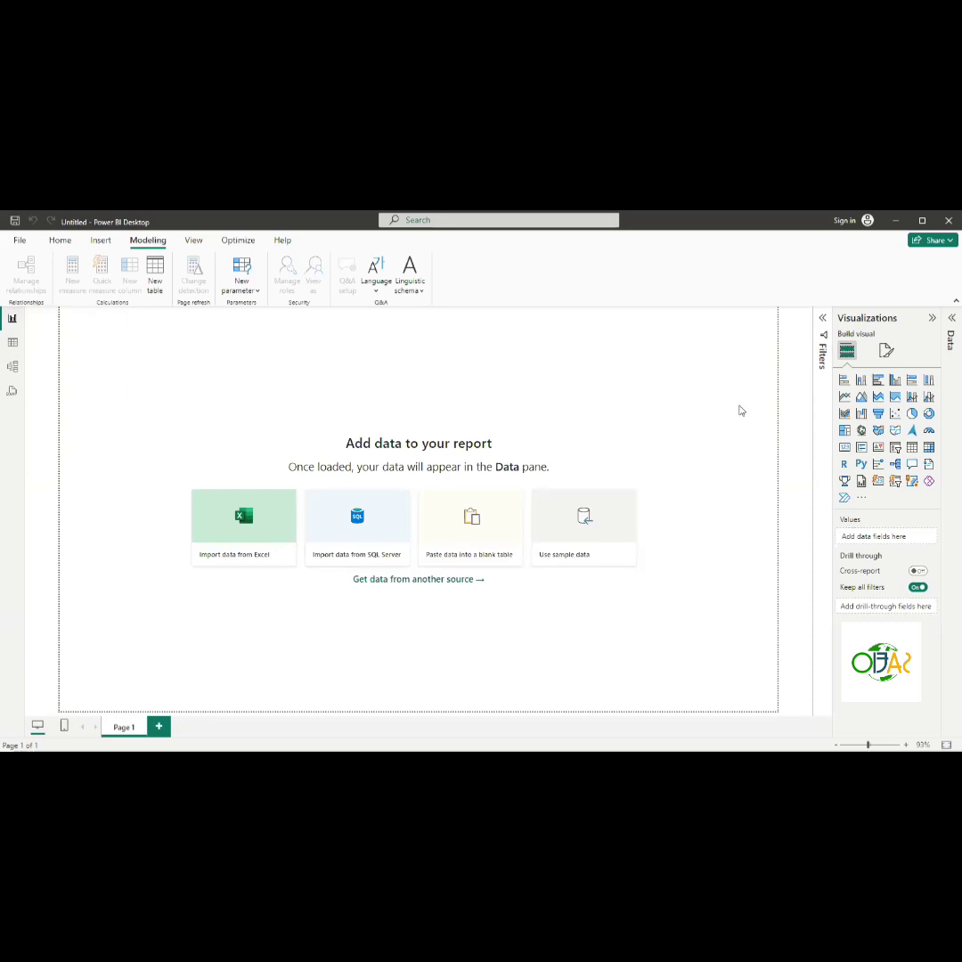
# - Collapse and expand the Visualizations, Filters and Data panes to compare their layouts
pyautogui.click(949, 319)
pyautogui.click(952, 321)
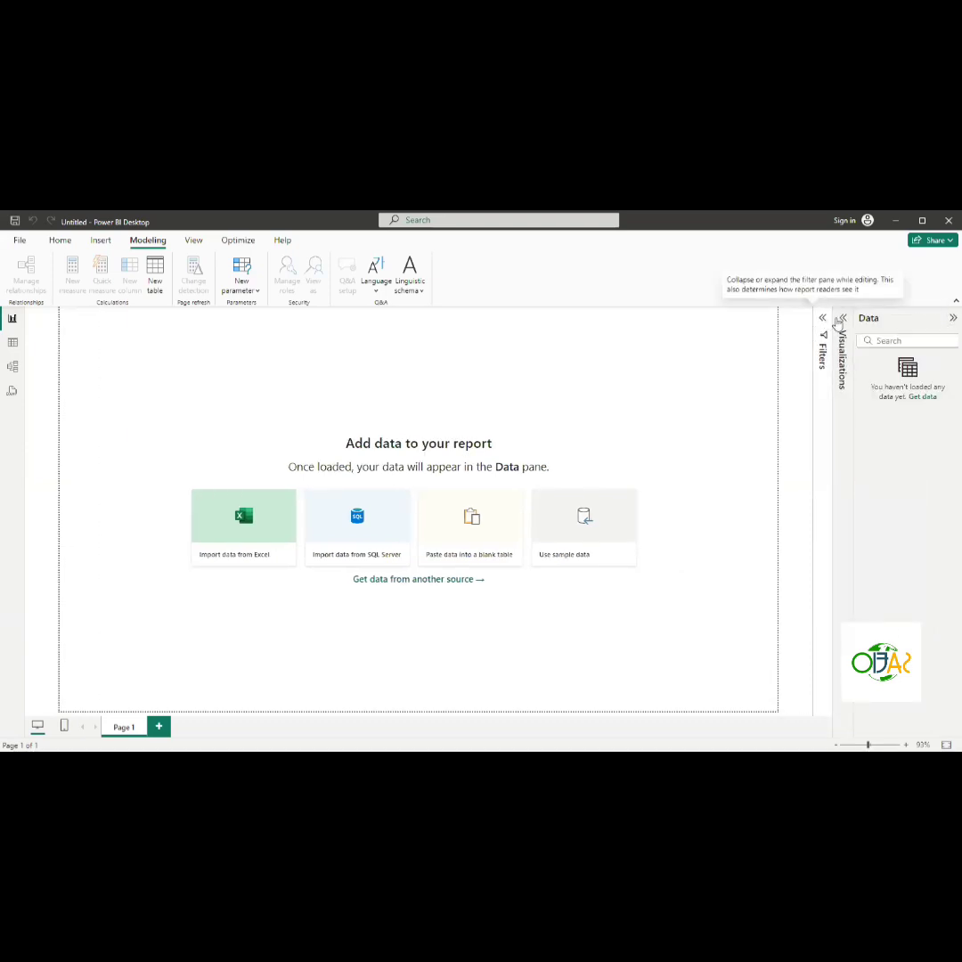
pyautogui.click(822, 343)
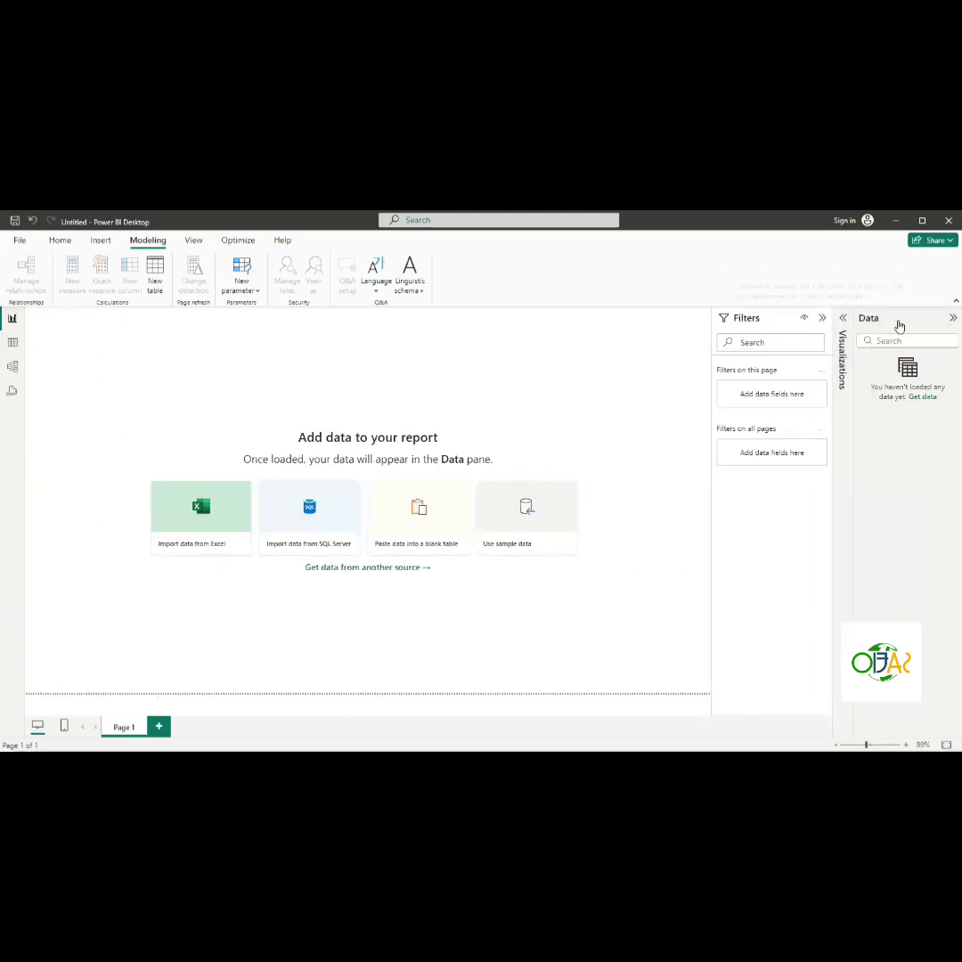
pyautogui.click(843, 319)
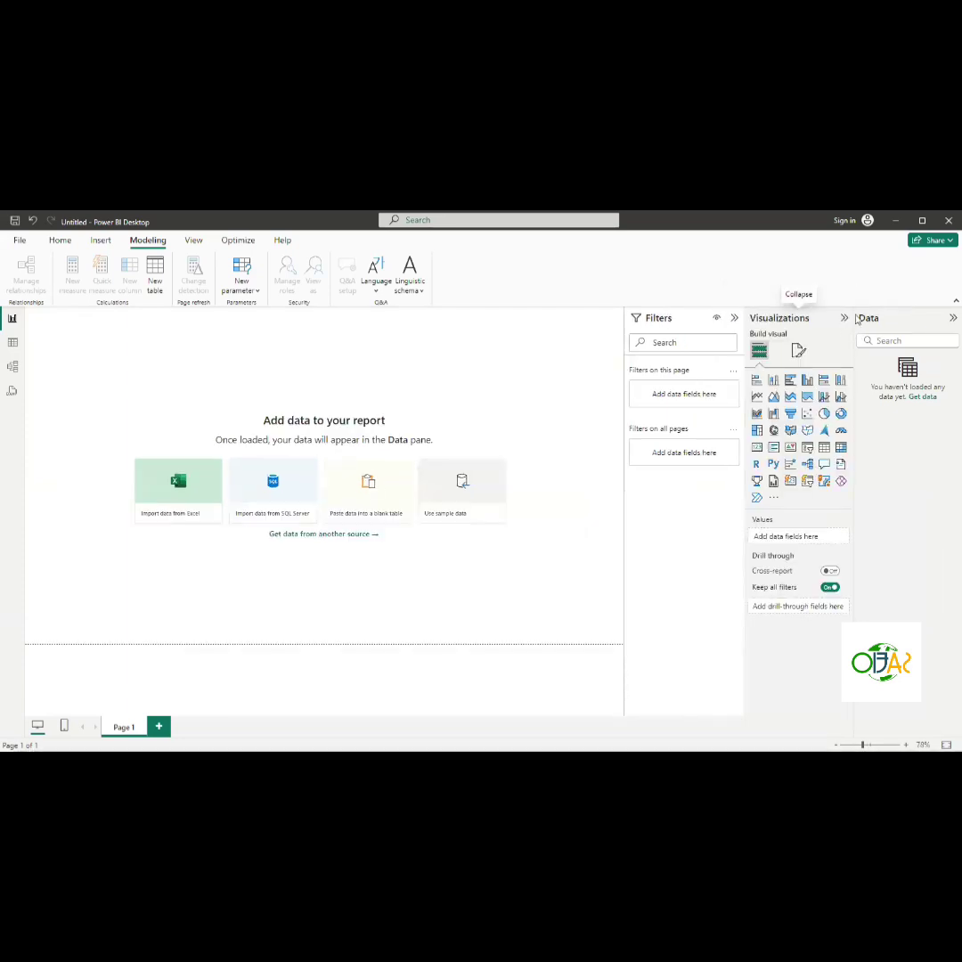
pyautogui.click(952, 319)
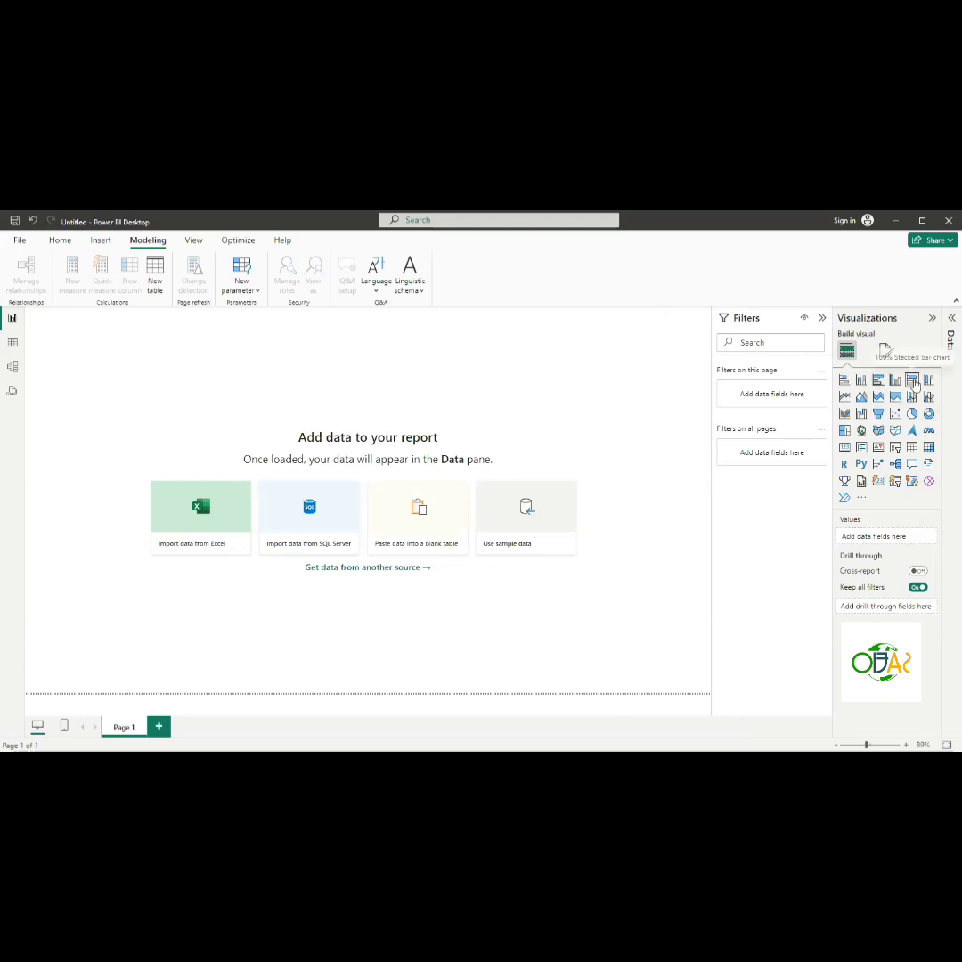
pyautogui.click(931, 319)
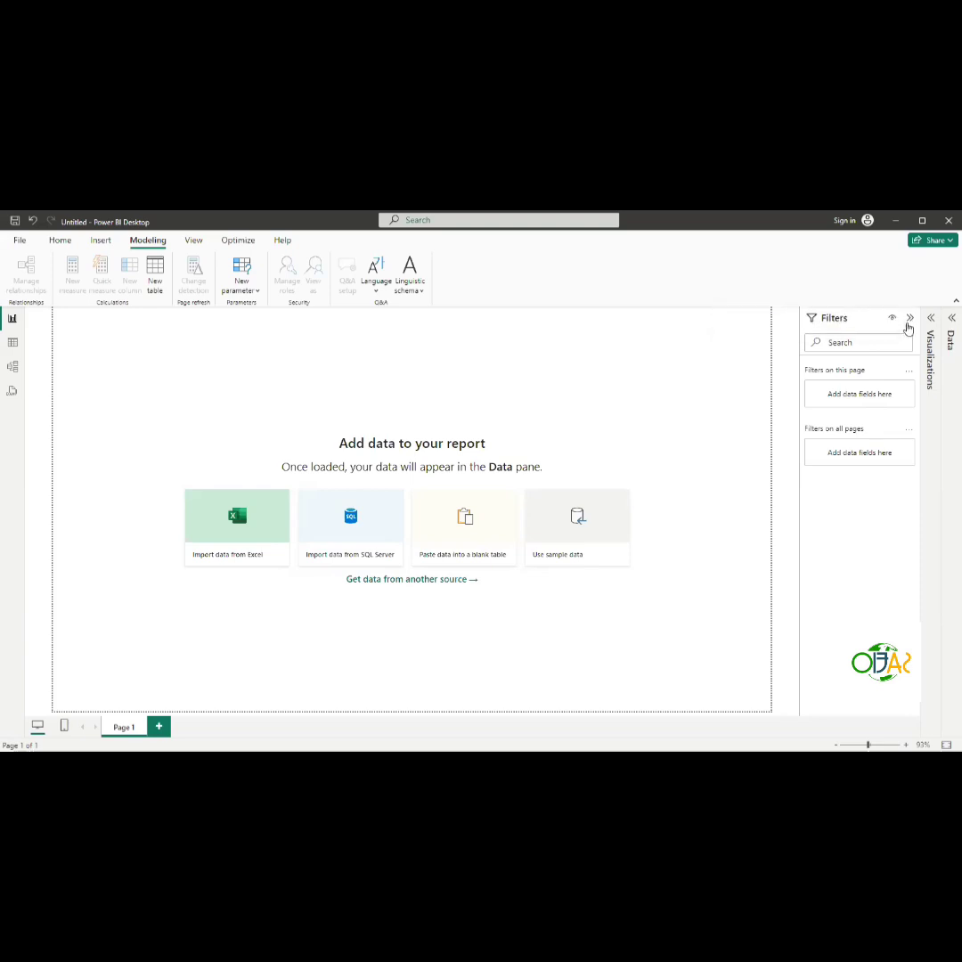
# - Switch through the Table, Model, DAX query and Report views, returning to the Home ribbon
pyautogui.click(12, 343)
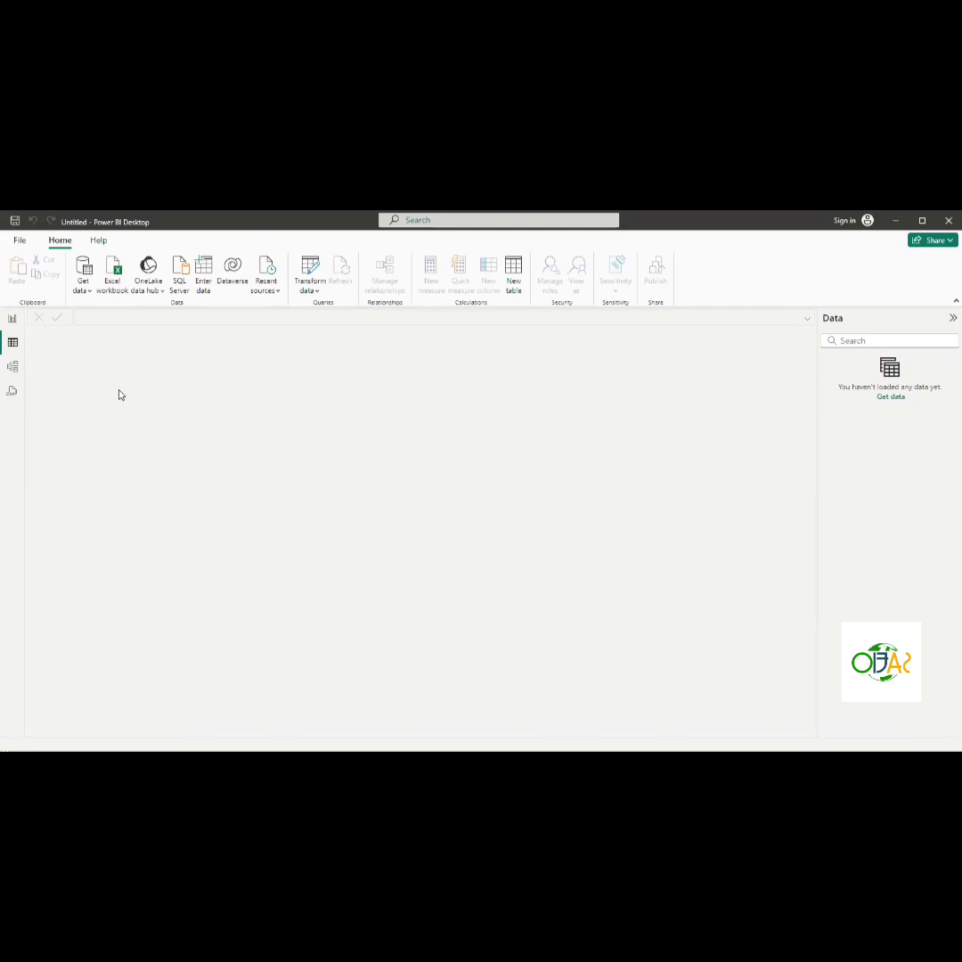
pyautogui.click(13, 368)
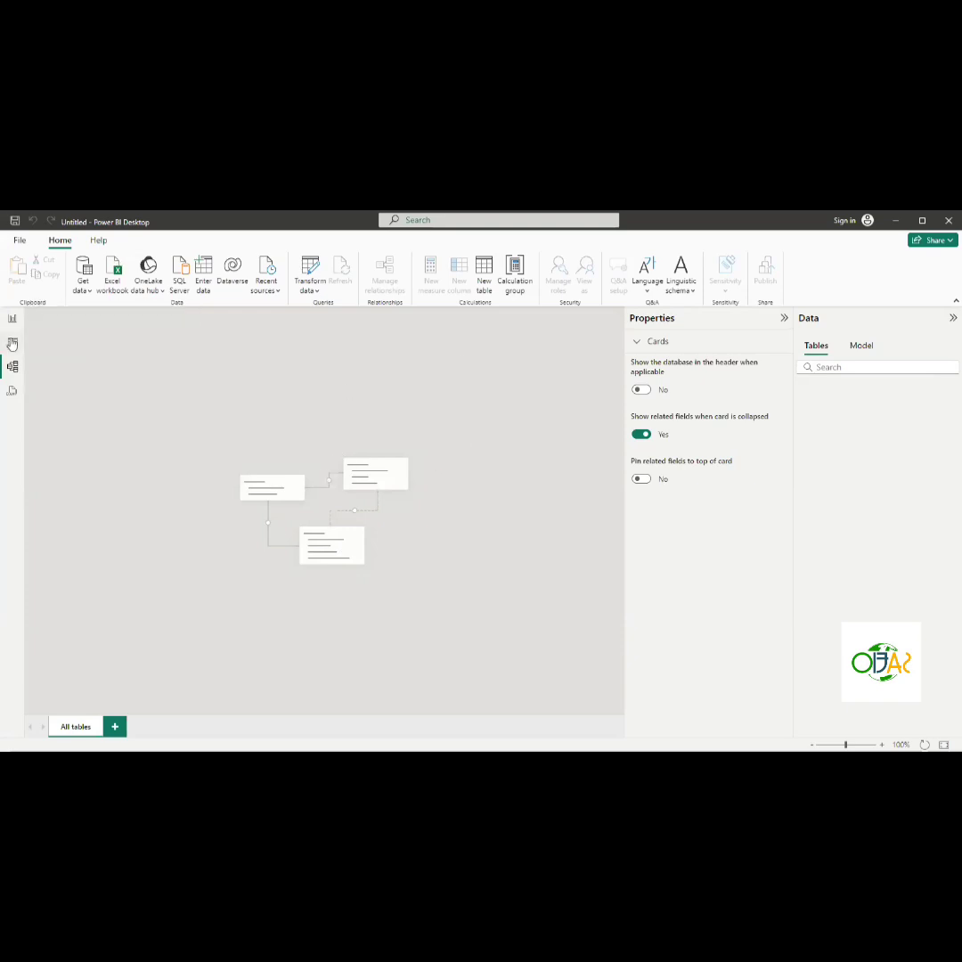
pyautogui.click(12, 391)
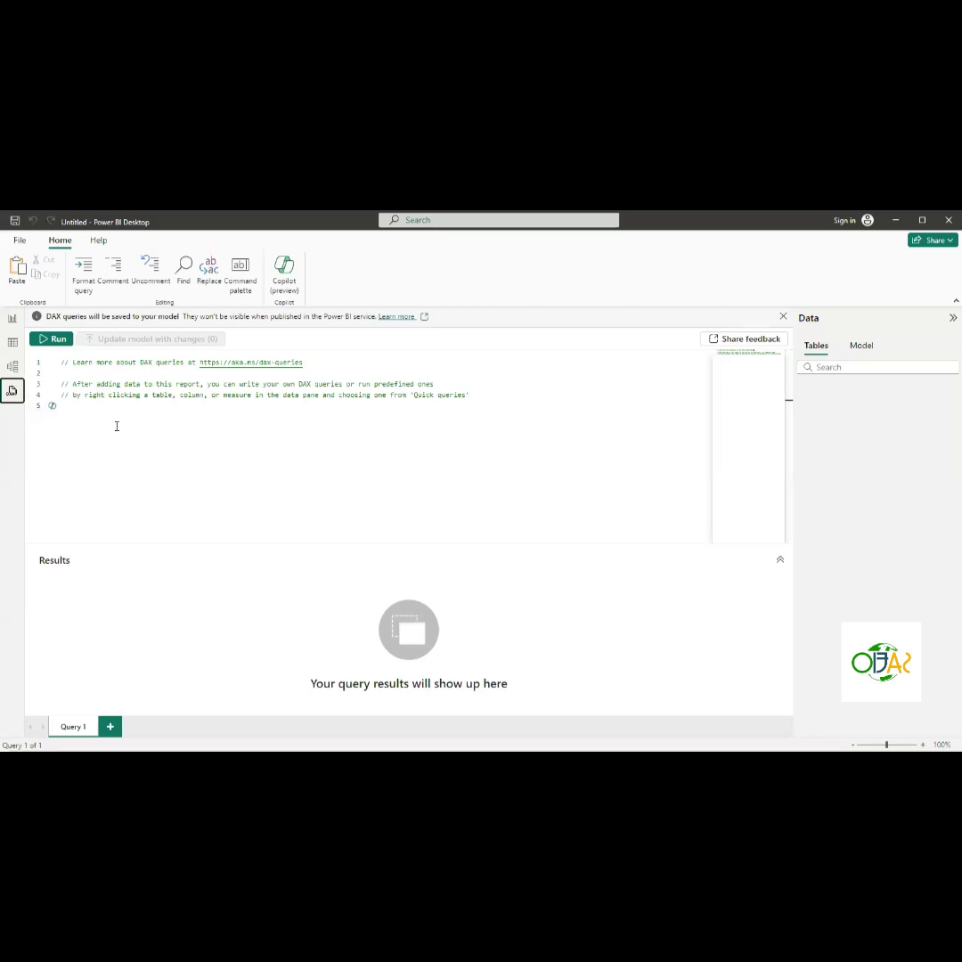
pyautogui.click(11, 322)
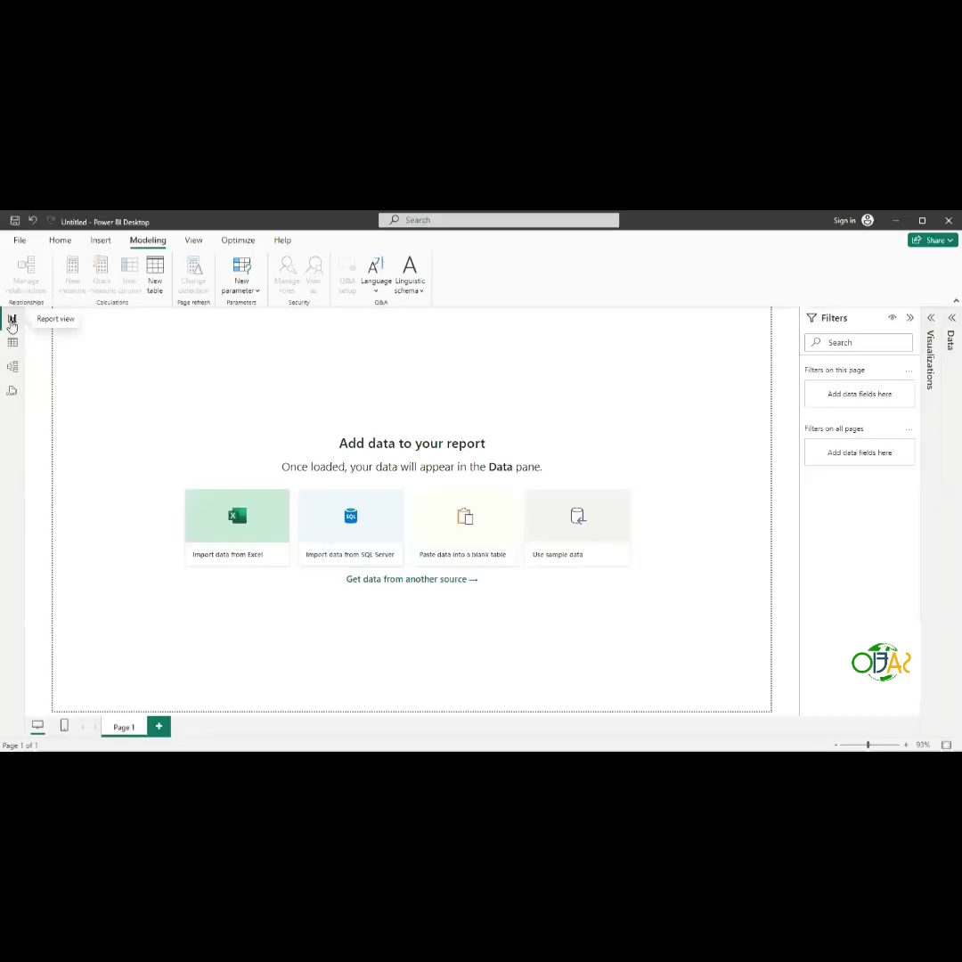
pyautogui.click(64, 242)
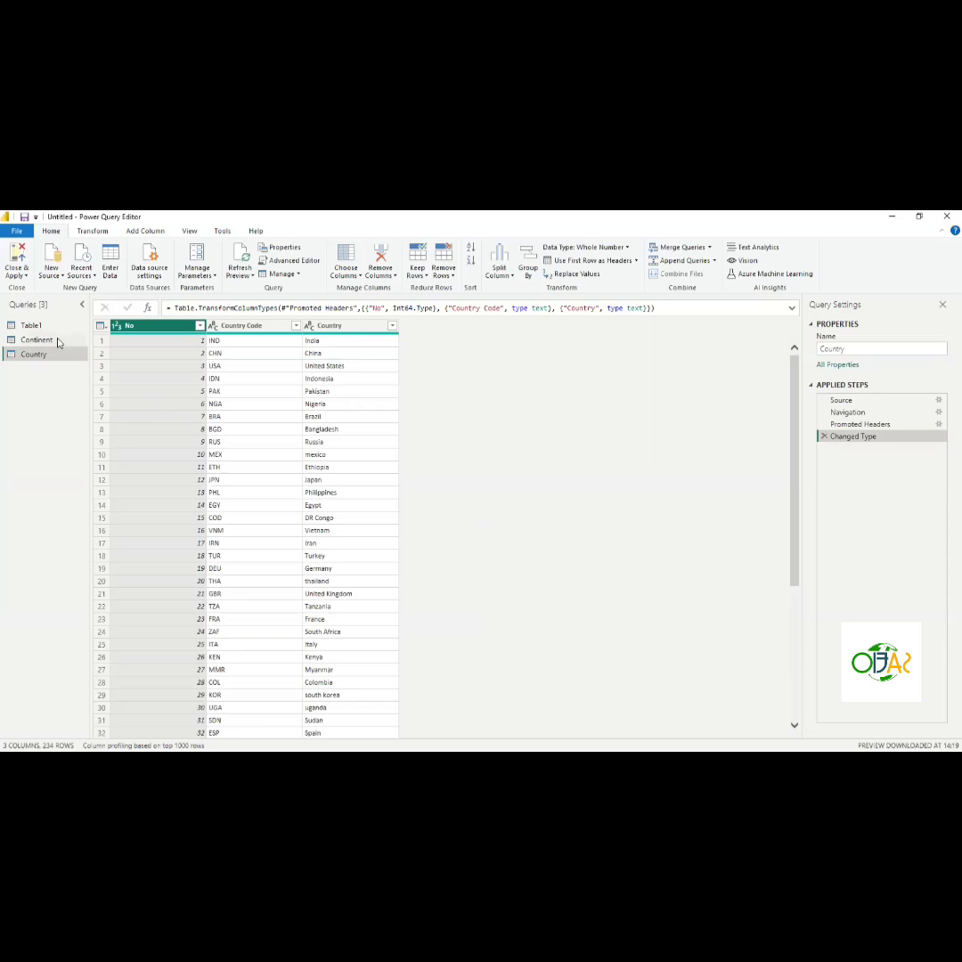
# - Refresh the previews of the Table1 and Continent queries in Power Query Editor
pyautogui.click(31, 324)
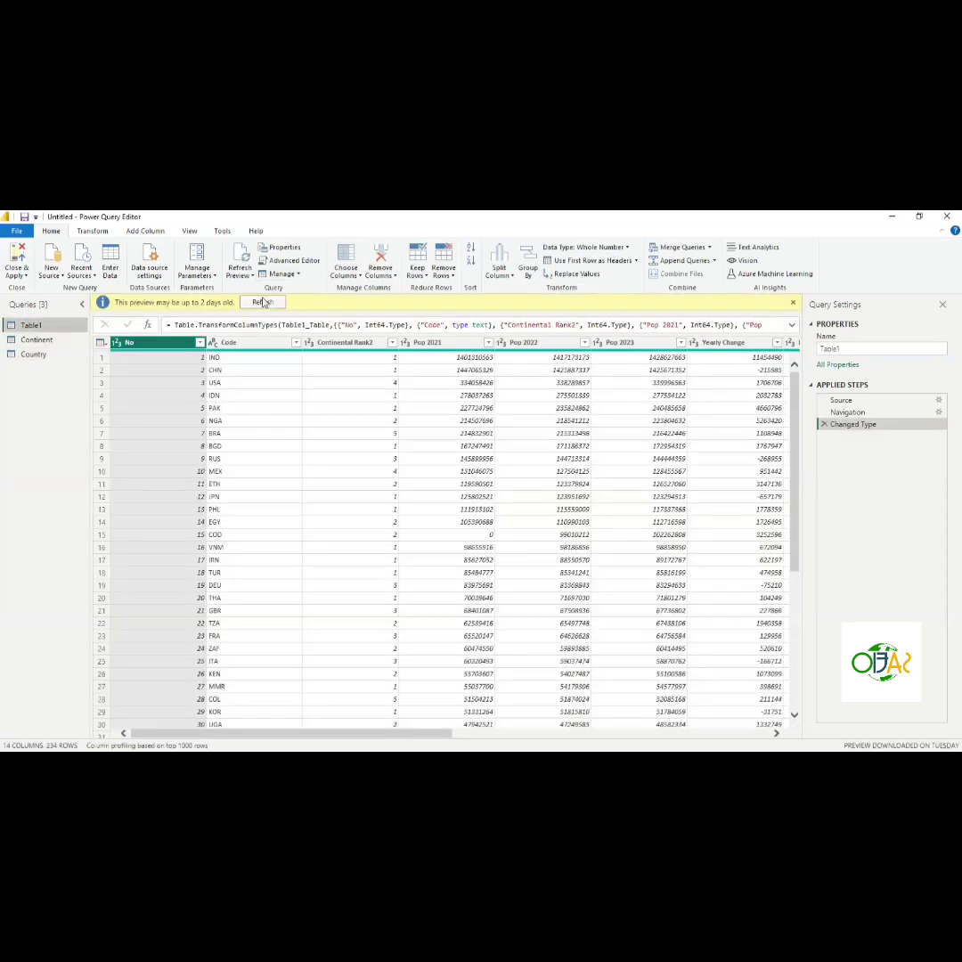
pyautogui.click(261, 302)
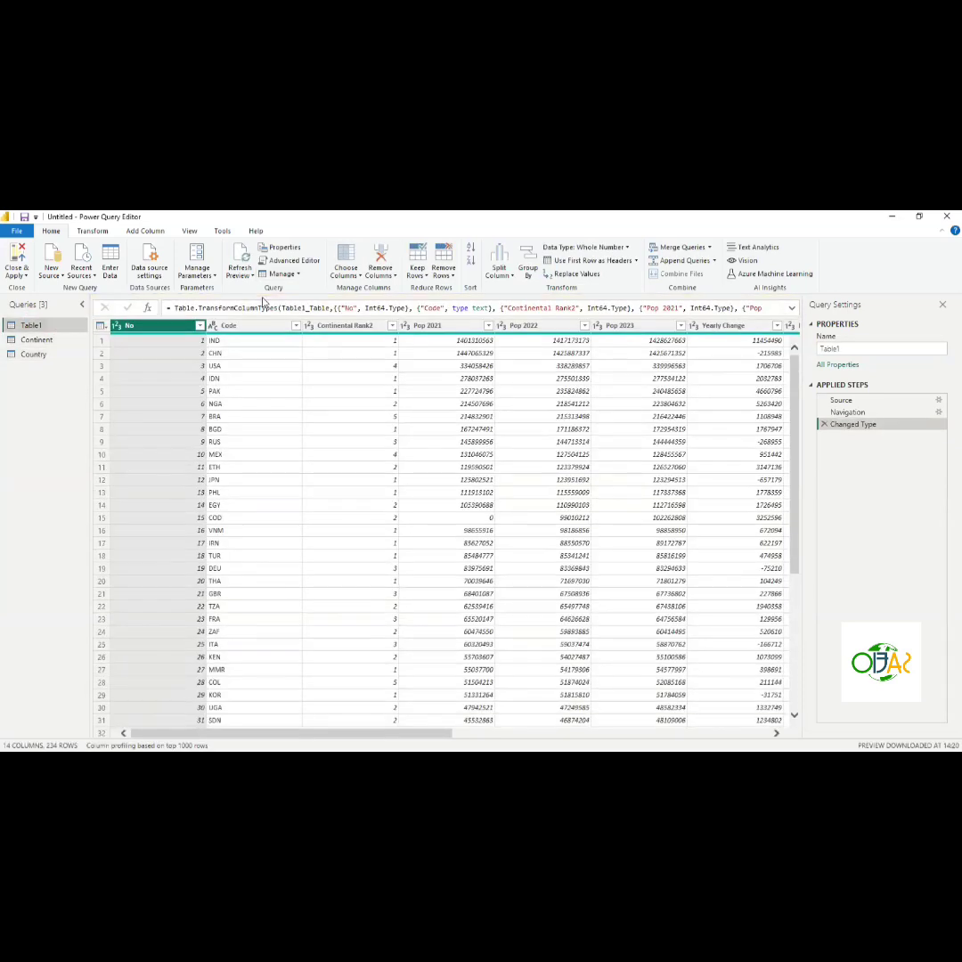
pyautogui.click(37, 340)
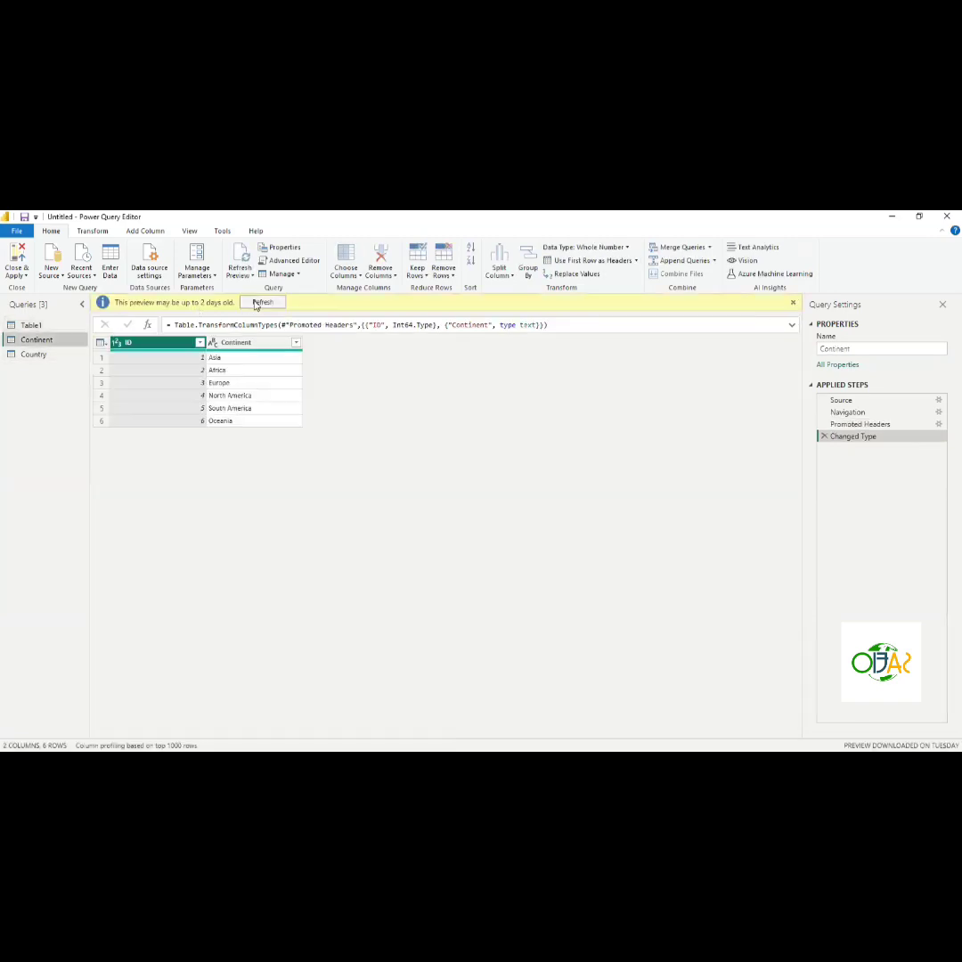
pyautogui.click(259, 301)
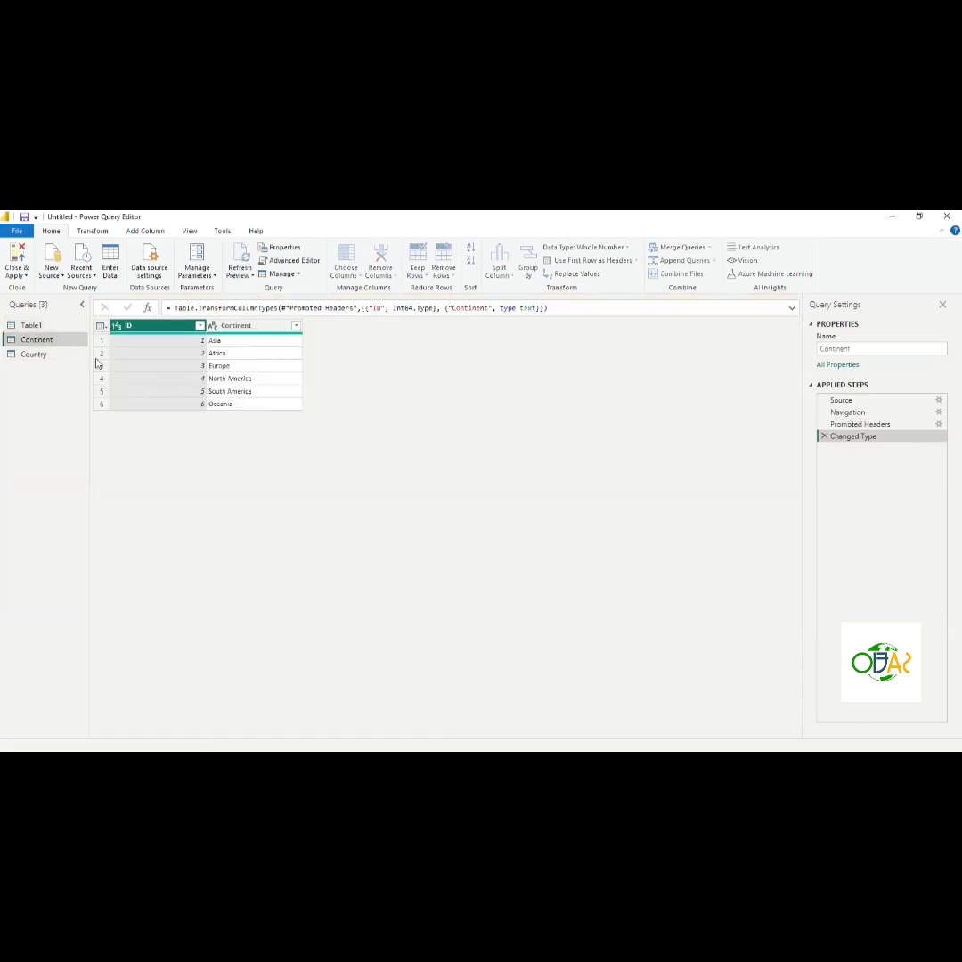
# - Examine the Table1, Continent and Country queries, scrolling across Table1's columns
pyautogui.click(47, 327)
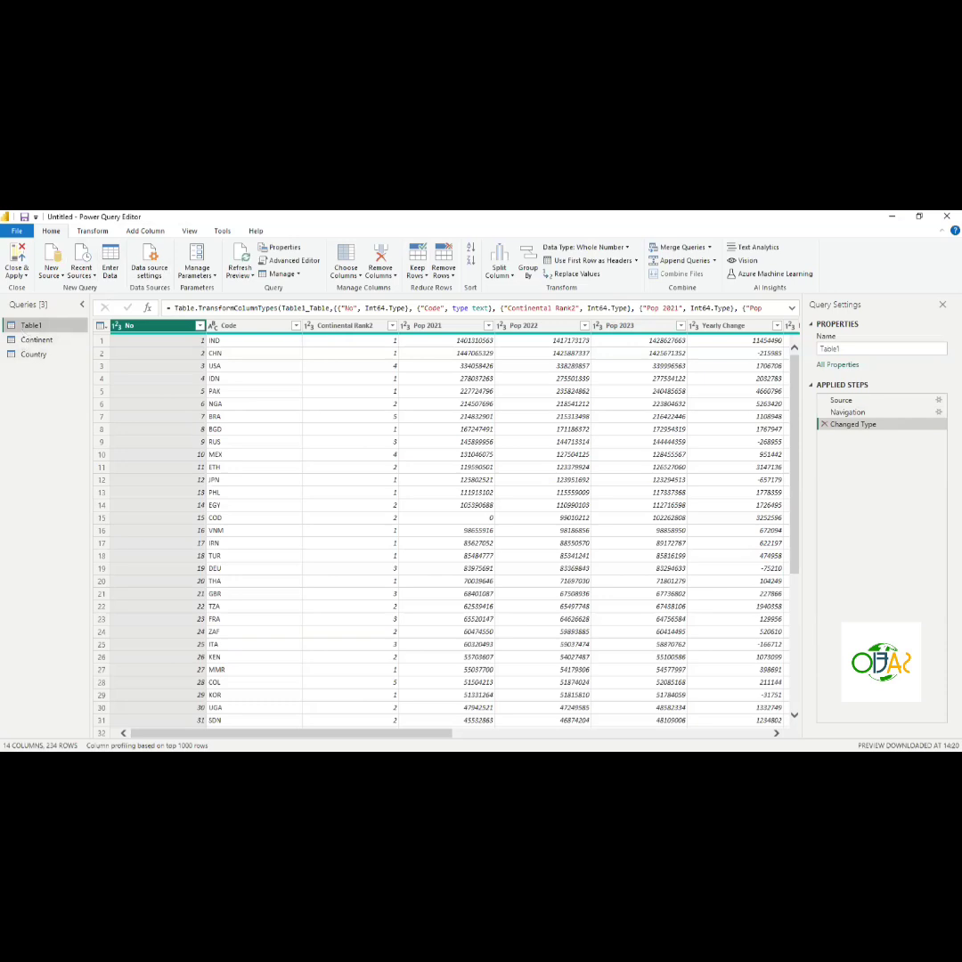
pyautogui.click(412, 740)
pyautogui.click(35, 339)
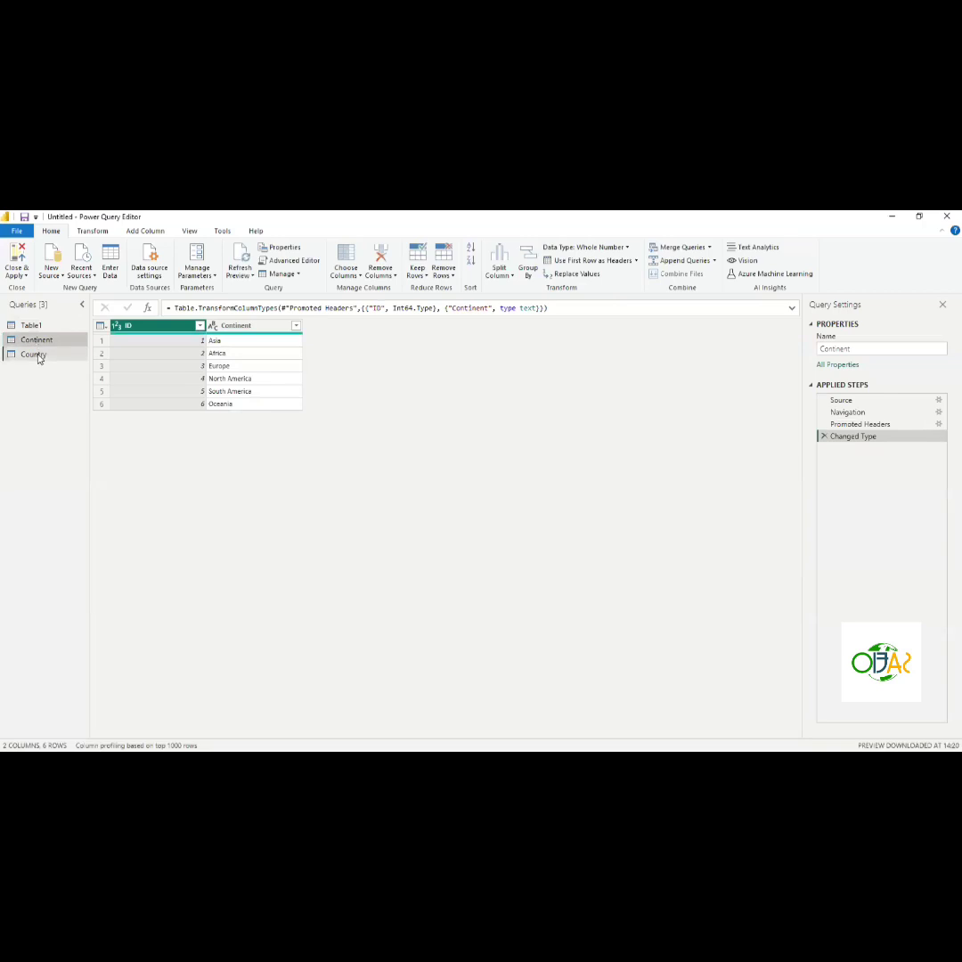
pyautogui.click(37, 355)
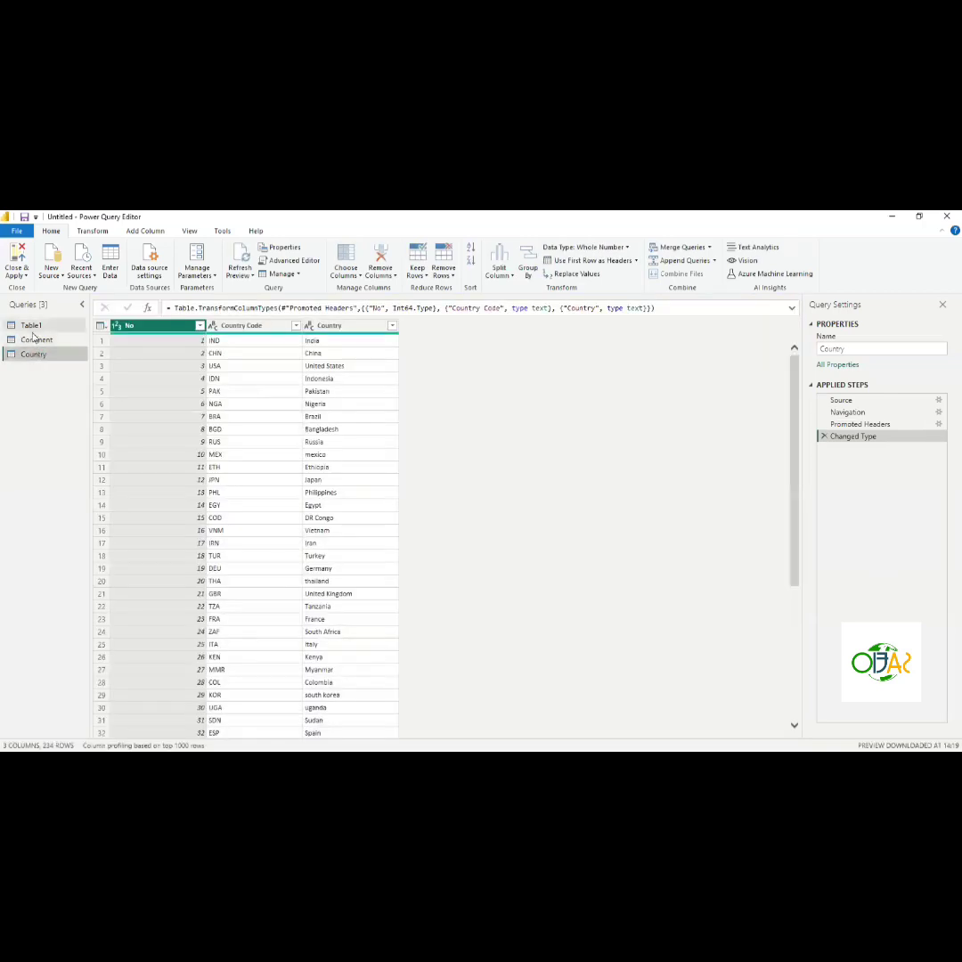
pyautogui.click(30, 325)
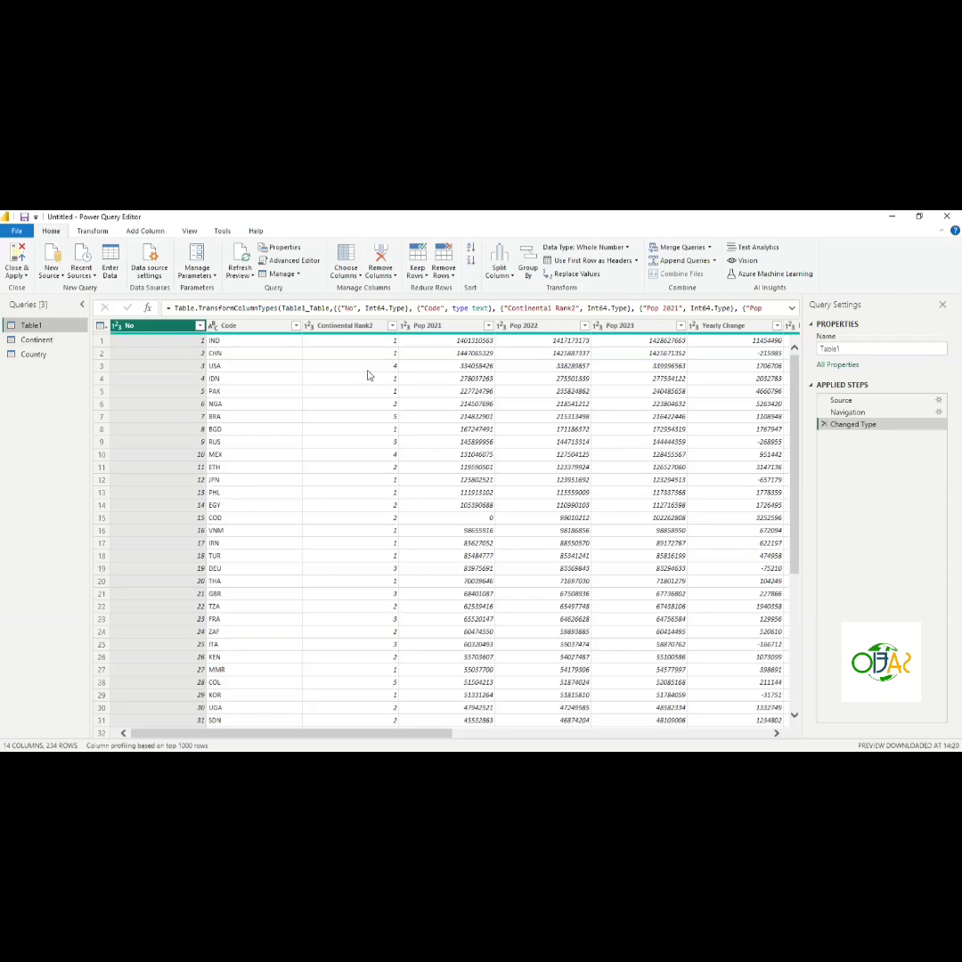
pyautogui.hscroll(3, 546, 404)
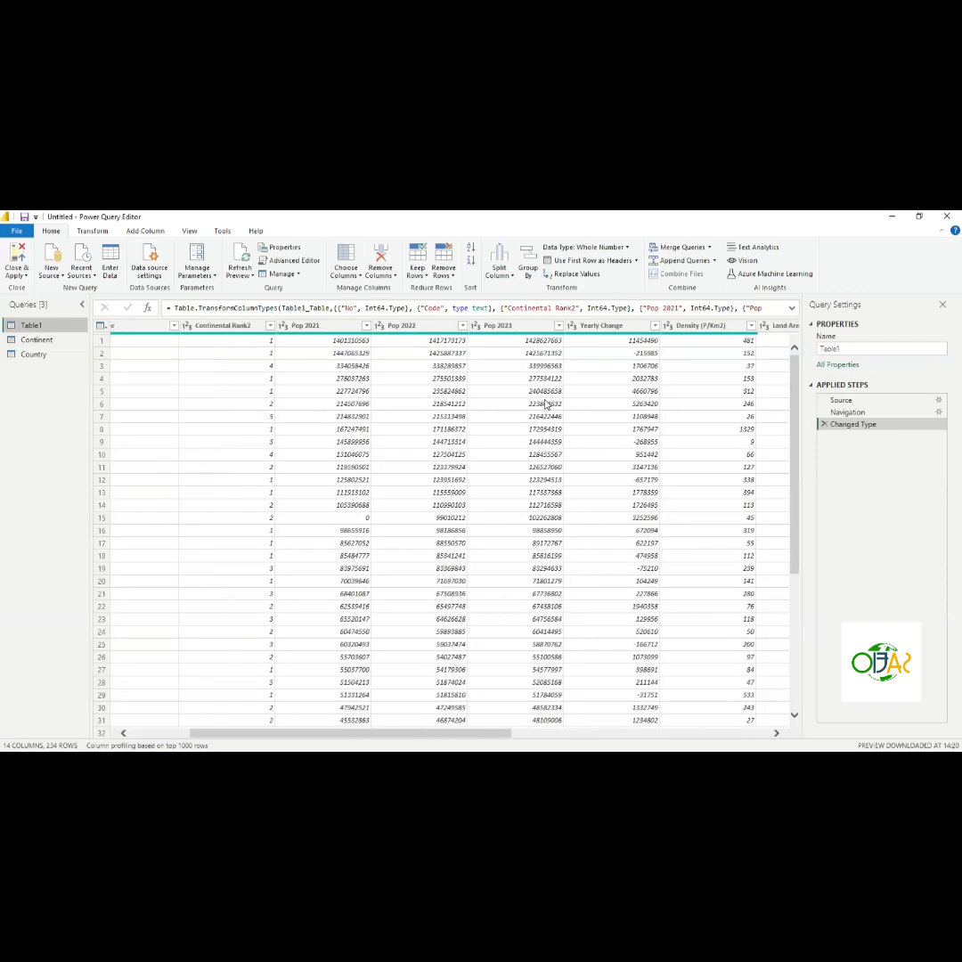
pyautogui.hscroll(5, 546, 404)
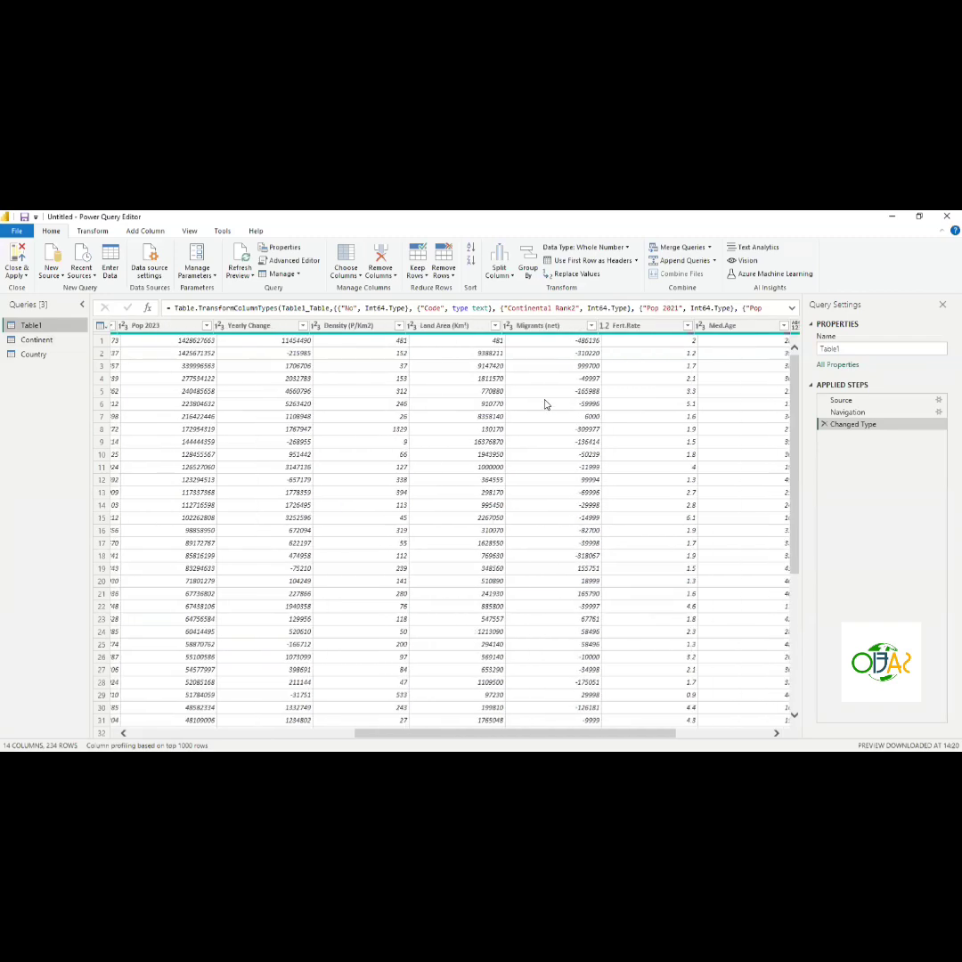
pyautogui.hscroll(-10, 546, 403)
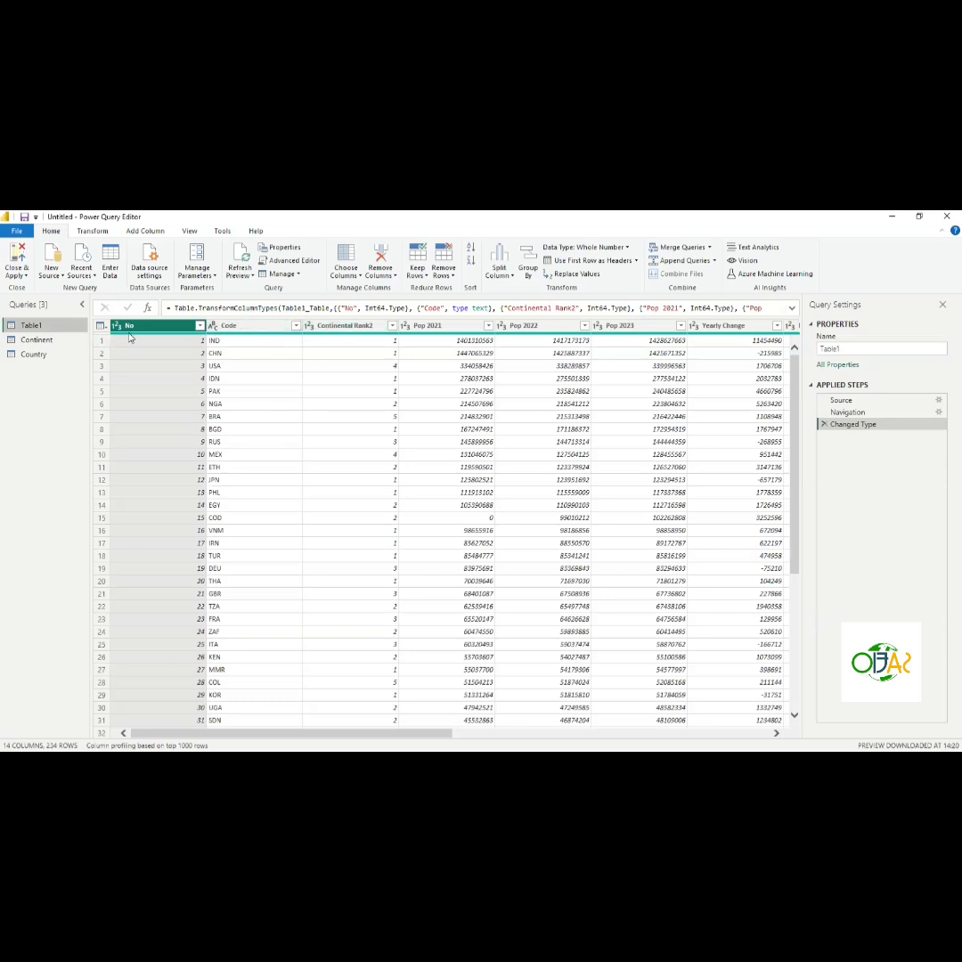
pyautogui.click(16, 344)
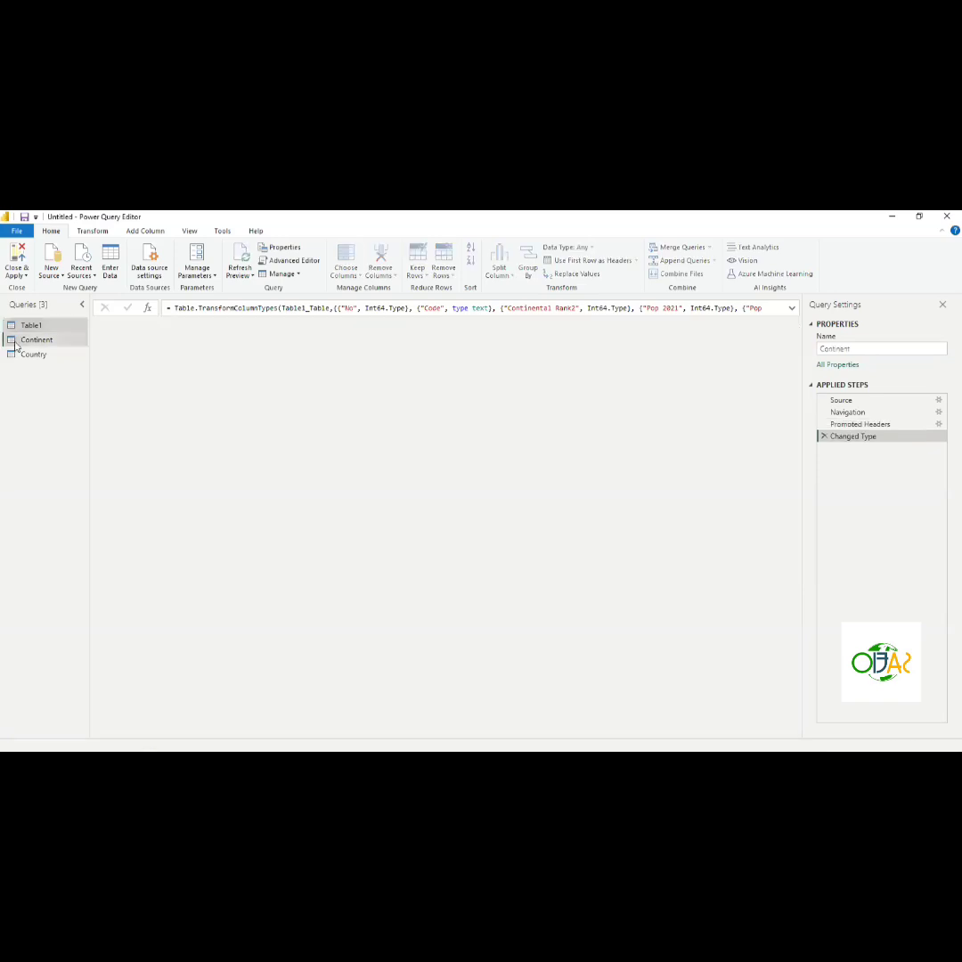
pyautogui.click(26, 353)
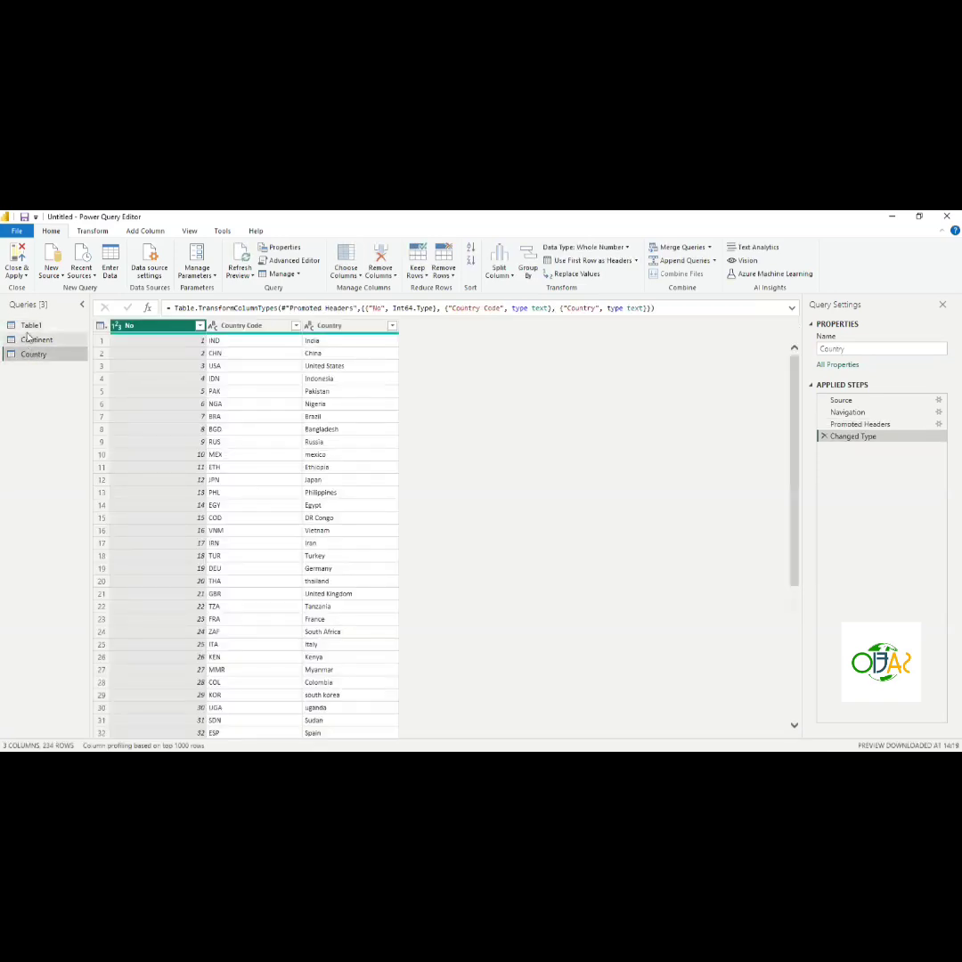
pyautogui.click(28, 328)
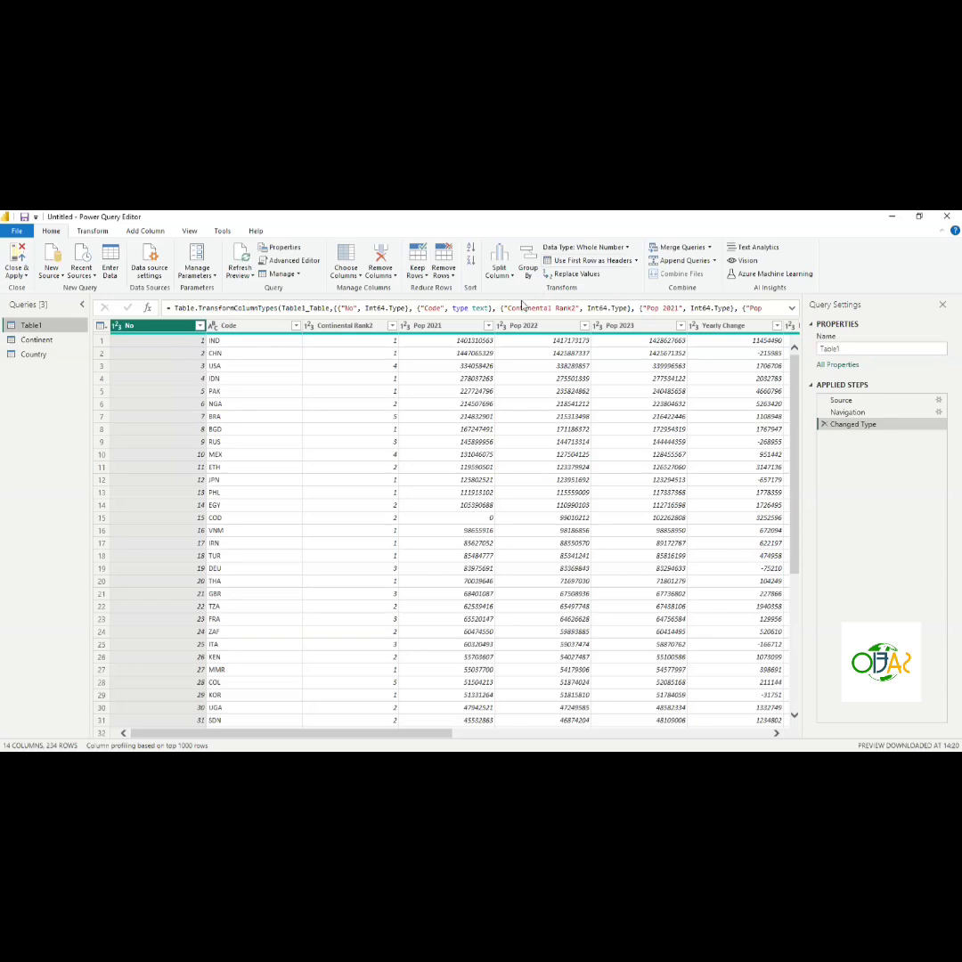
# - Rename the Table1 query as Population
pyautogui.doubleClick(32, 326)
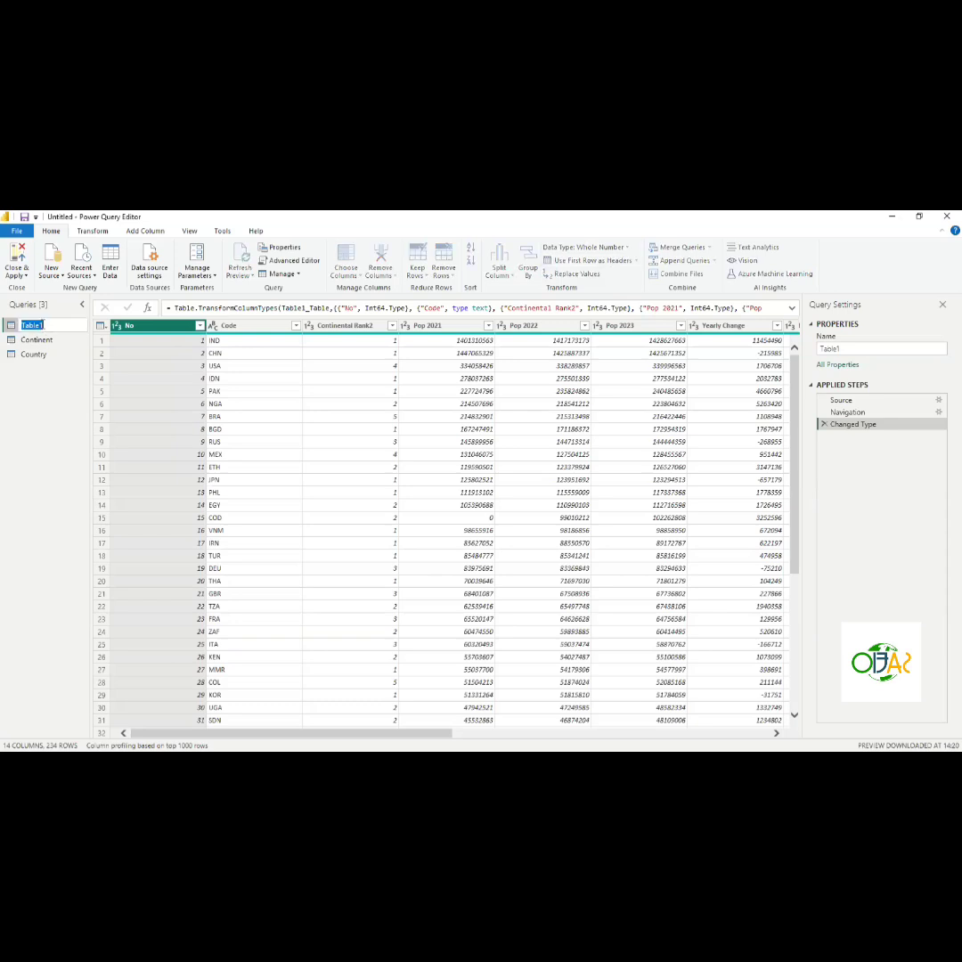
pyautogui.click(42, 374)
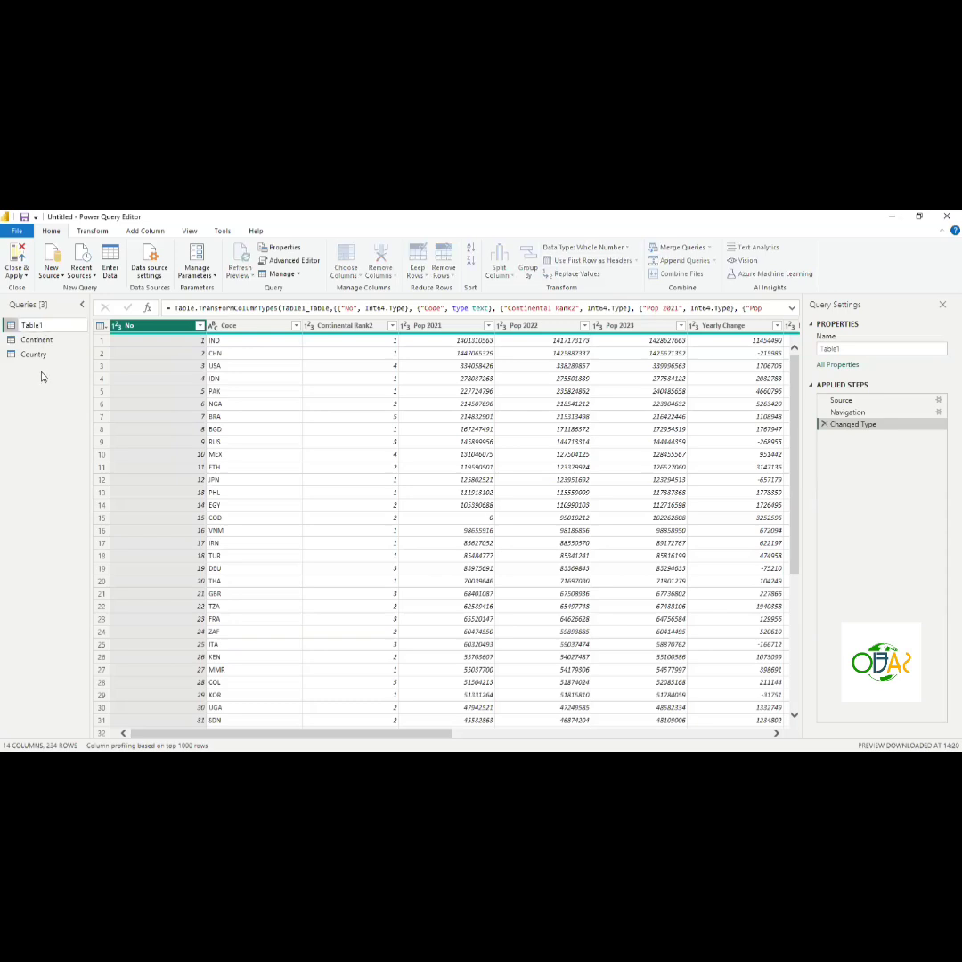
pyautogui.doubleClick(43, 326)
pyautogui.write('Population')
pyautogui.press('Return')
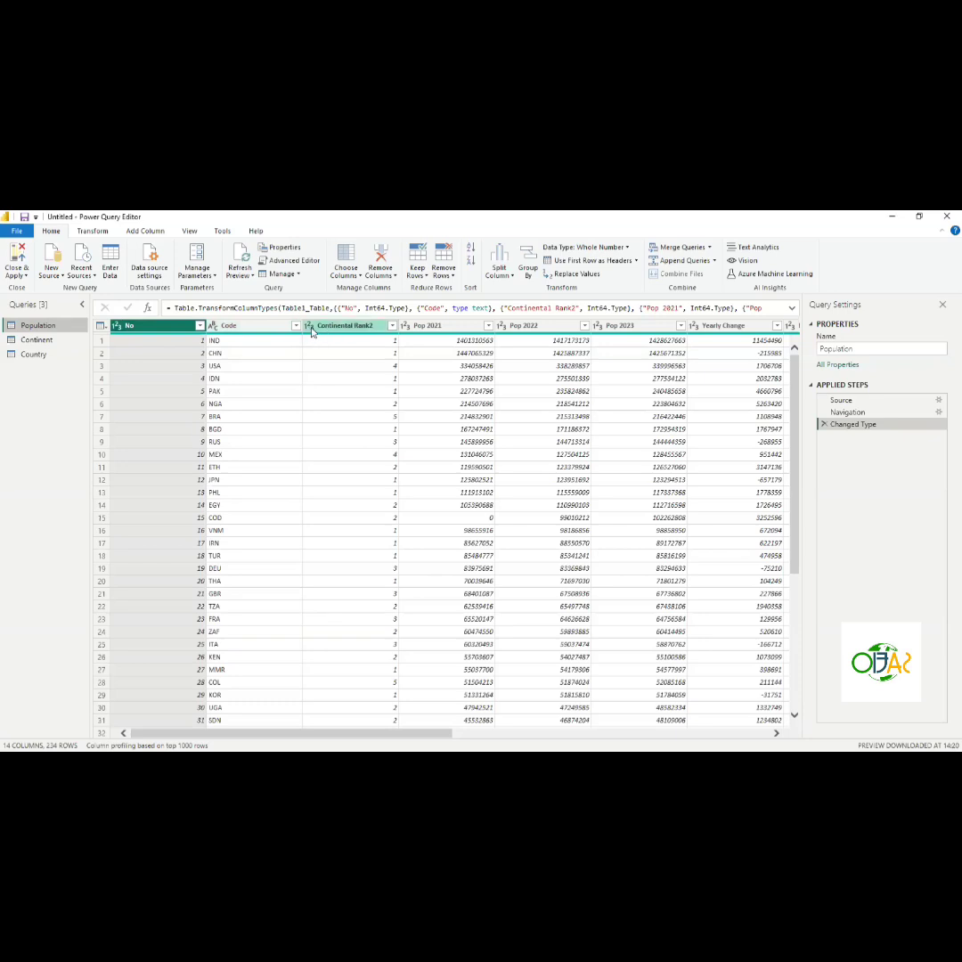
# - Rename the Continental Rank2 column as Continent Id
pyautogui.doubleClick(360, 326)
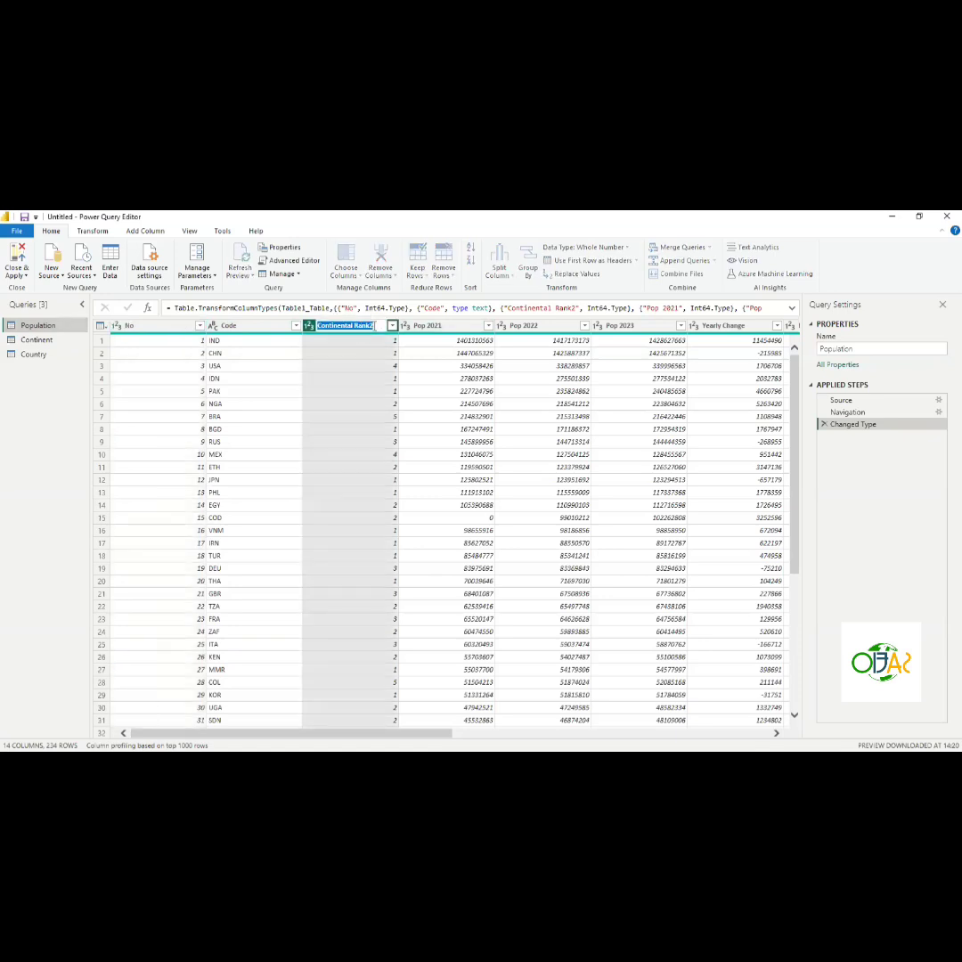
pyautogui.click(375, 325)
pyautogui.press('BackSpace')
pyautogui.press('BackSpace')
pyautogui.press('BackSpace')
pyautogui.press('Return')
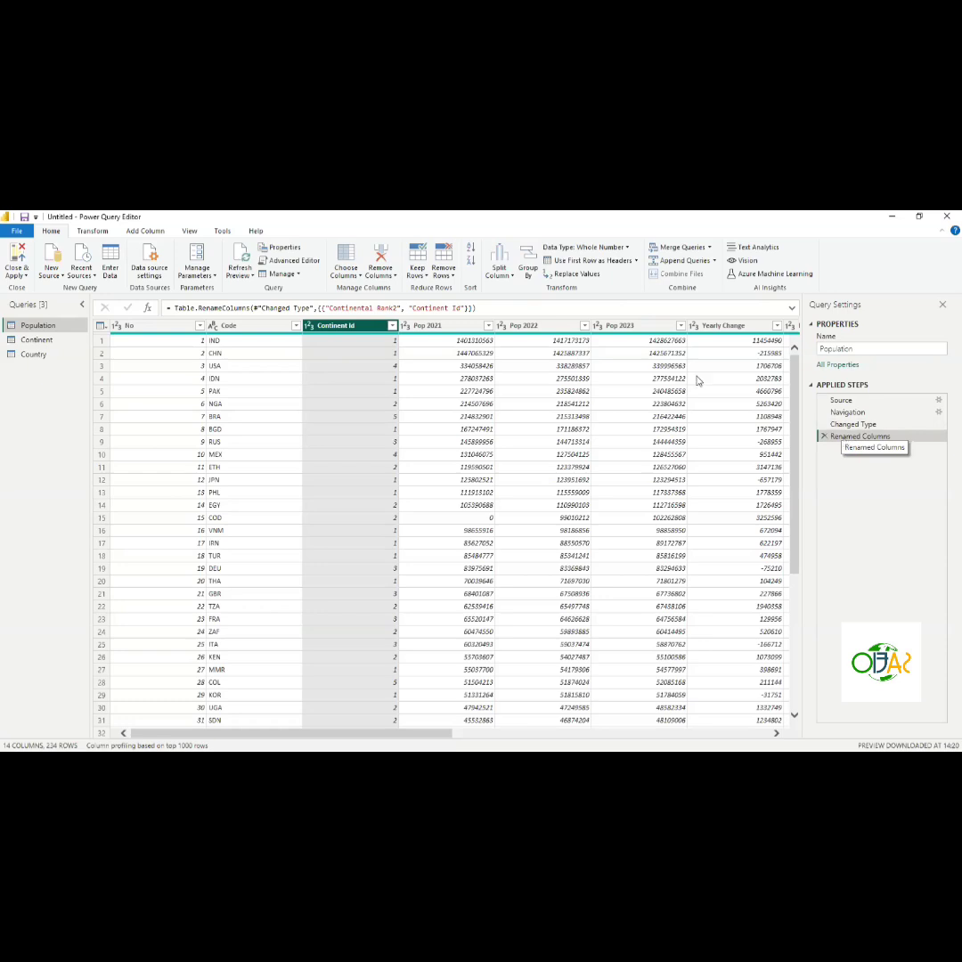
# - Delete the Renamed Columns step and redo the rename of Continental Rank2 to Continent Id
pyautogui.click(824, 437)
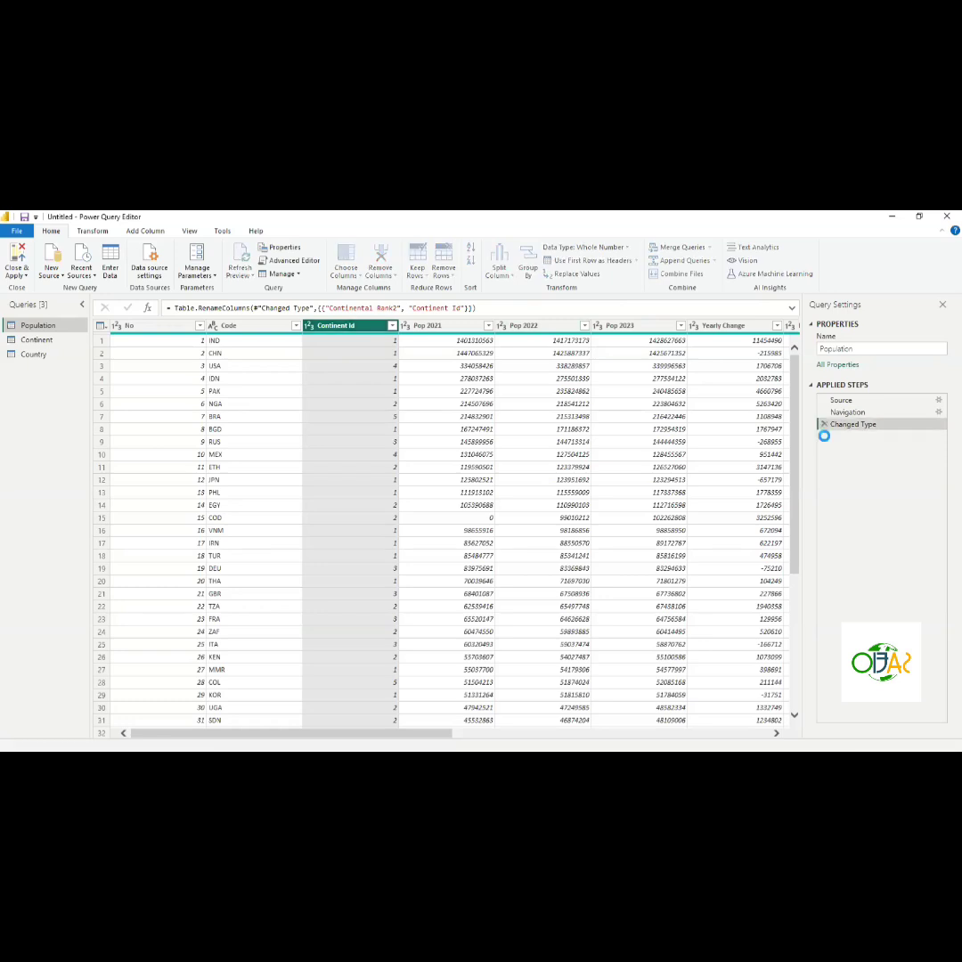
pyautogui.doubleClick(358, 326)
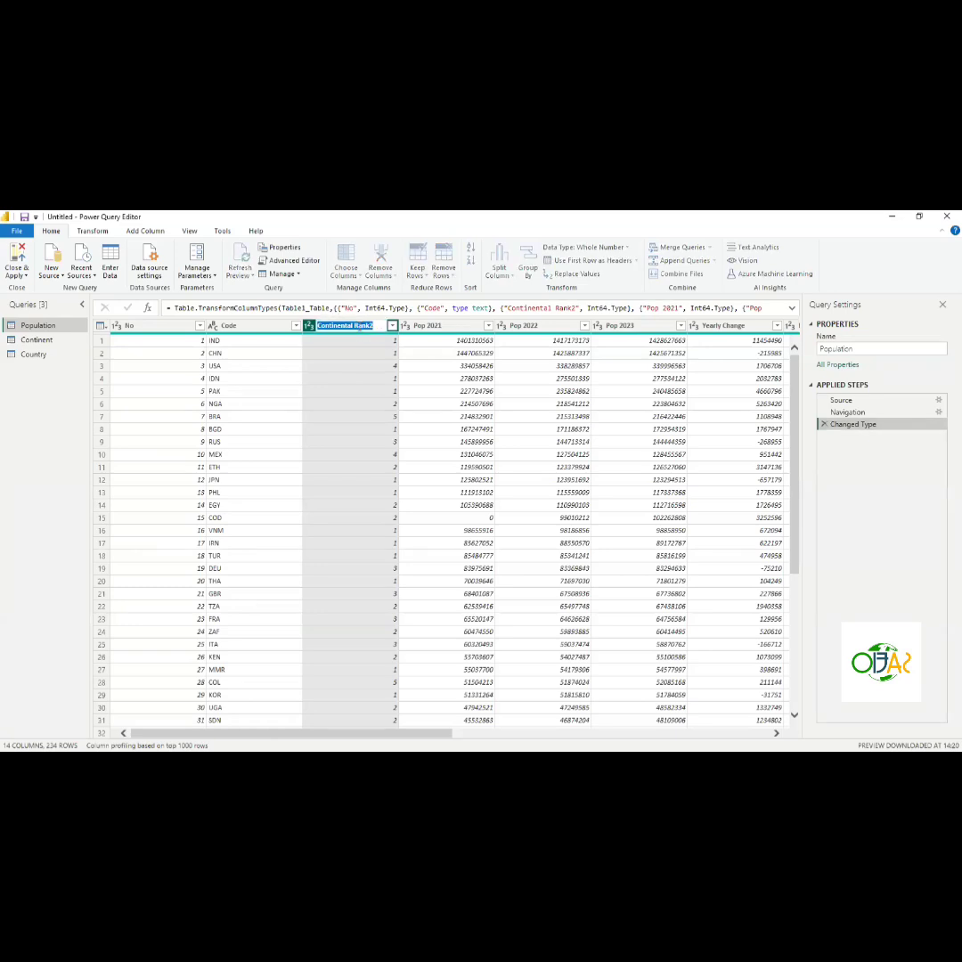
pyautogui.write('Continent Id')
pyautogui.press('Return')
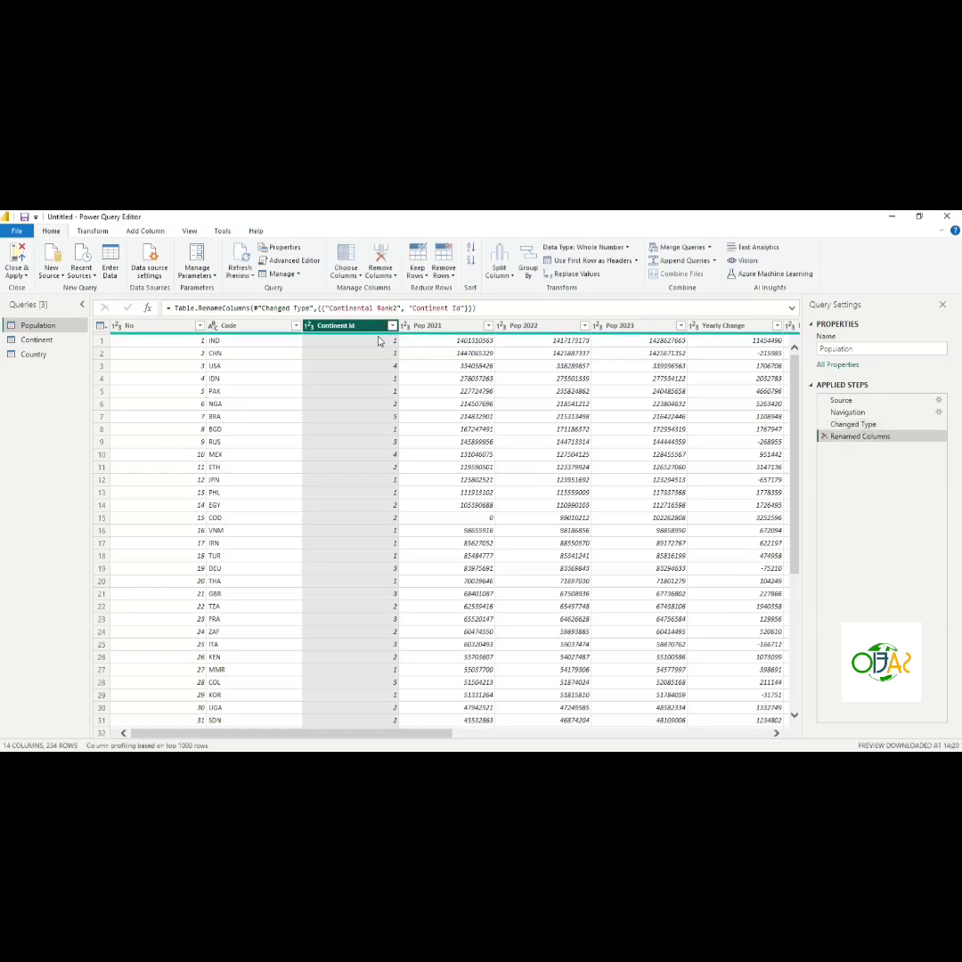
# - Inspect the data types of the Population columns, selecting each column from Pop 2021 through Med.Age
pyautogui.click(434, 327)
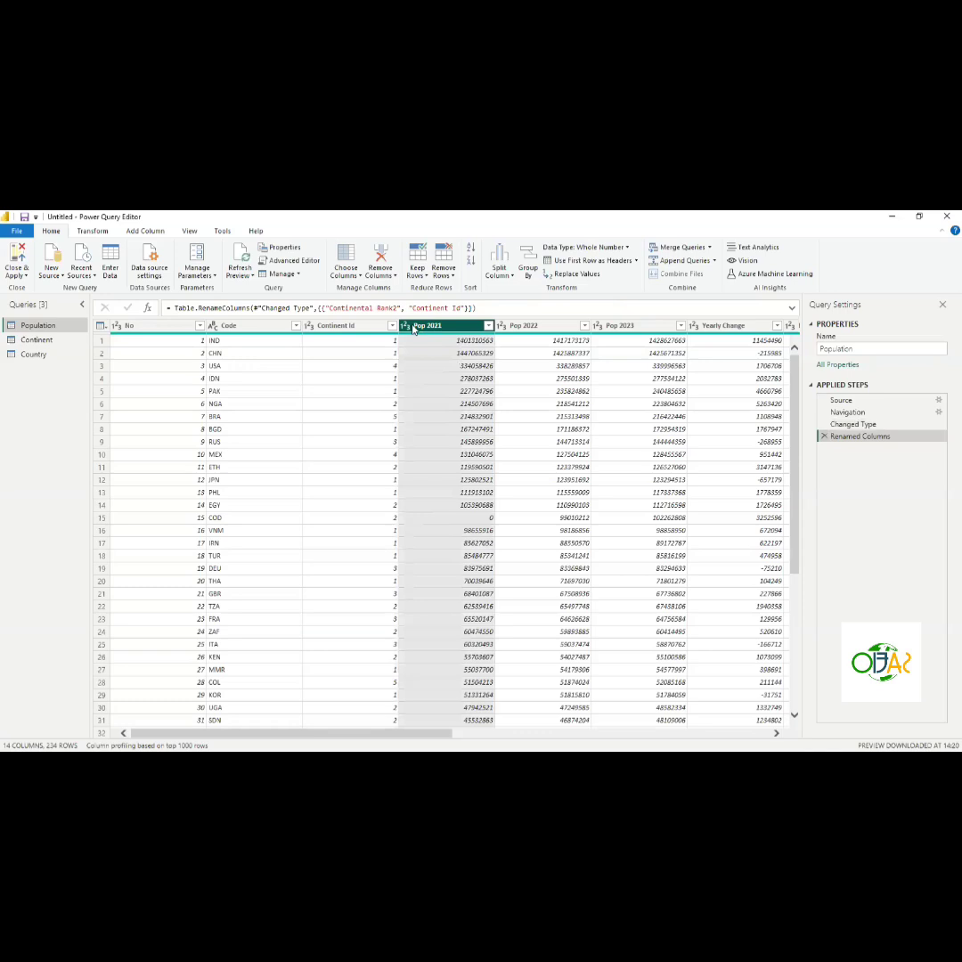
pyautogui.click(517, 328)
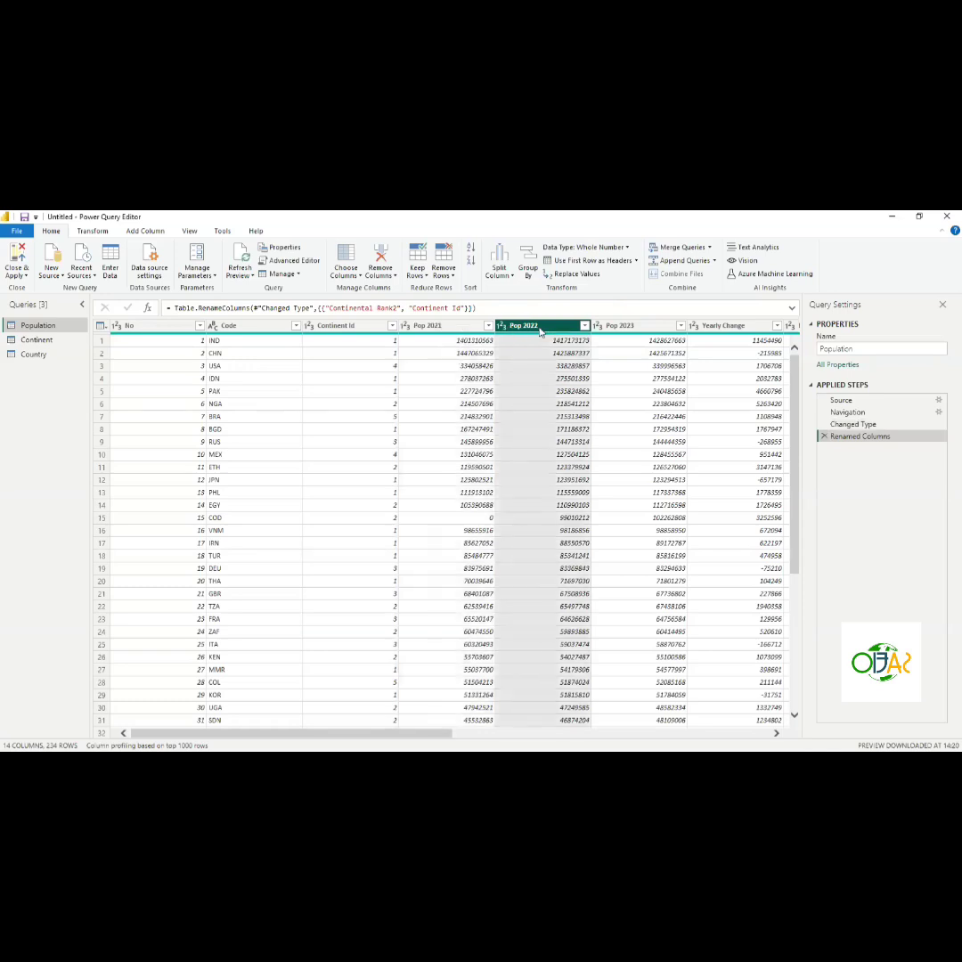
pyautogui.click(622, 328)
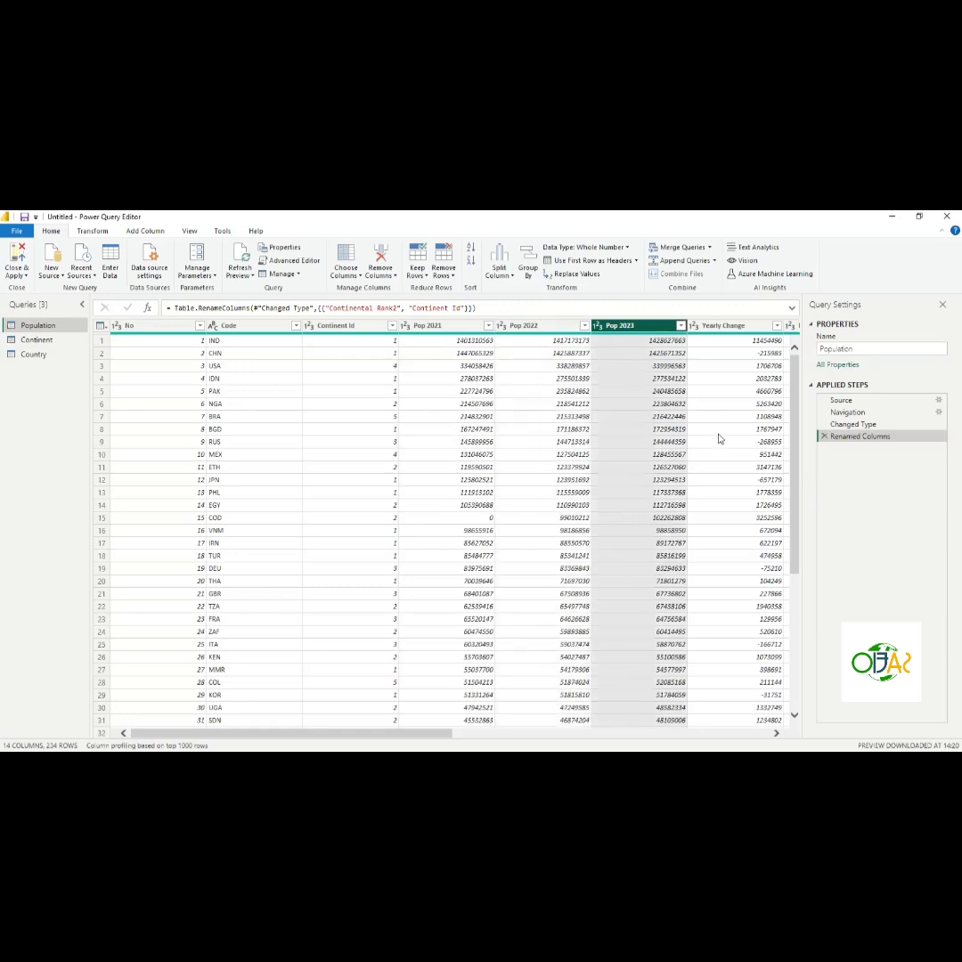
pyautogui.hscroll(5, 719, 438)
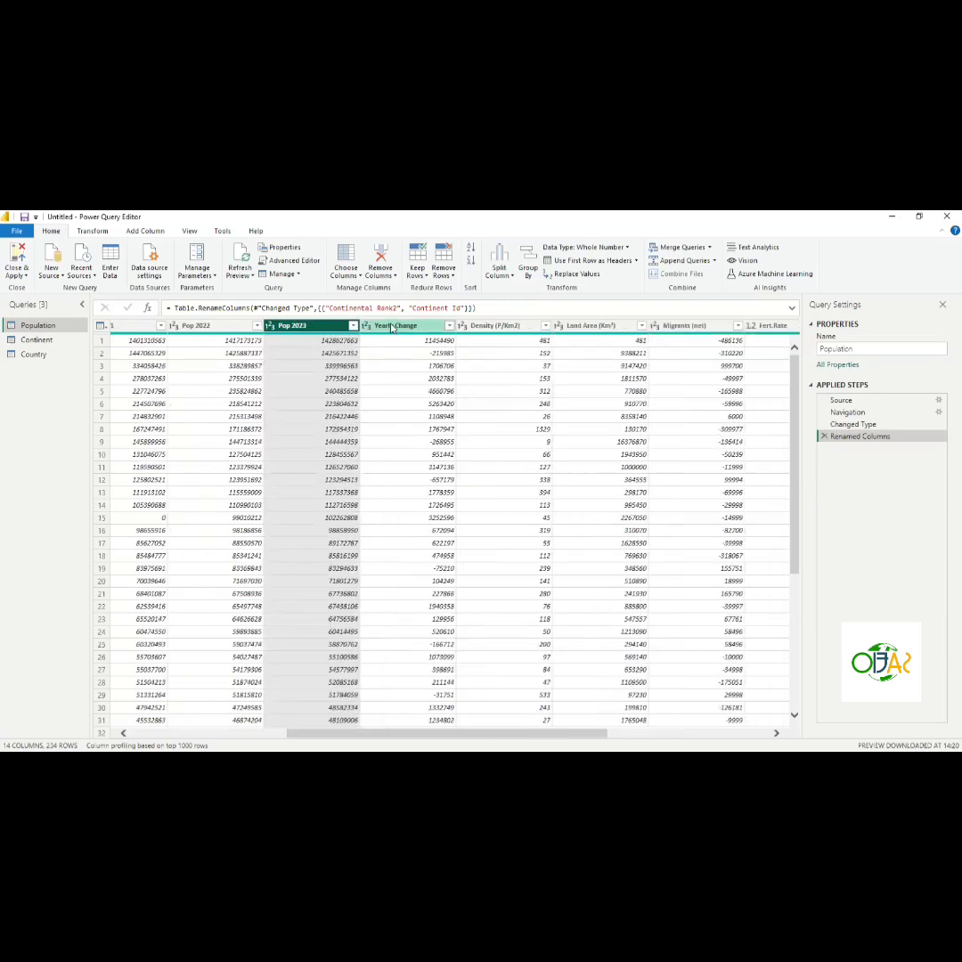
pyautogui.click(391, 326)
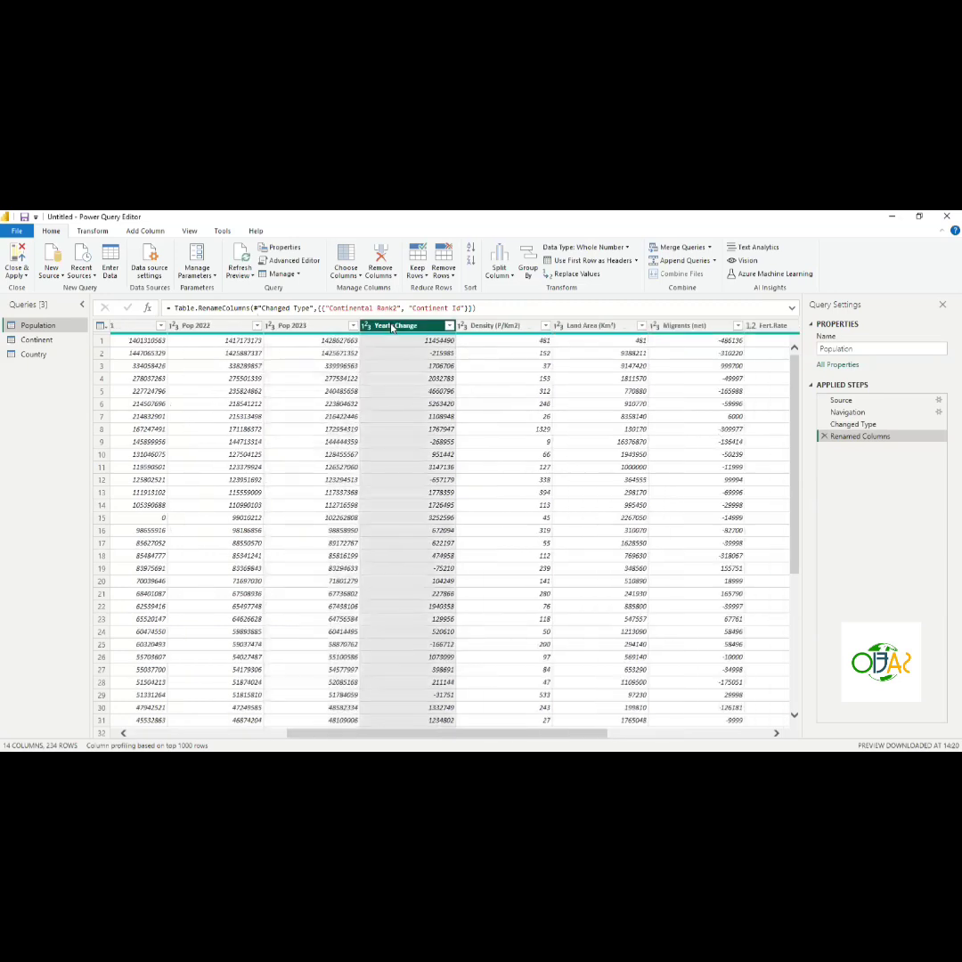
pyautogui.click(485, 326)
pyautogui.click(588, 326)
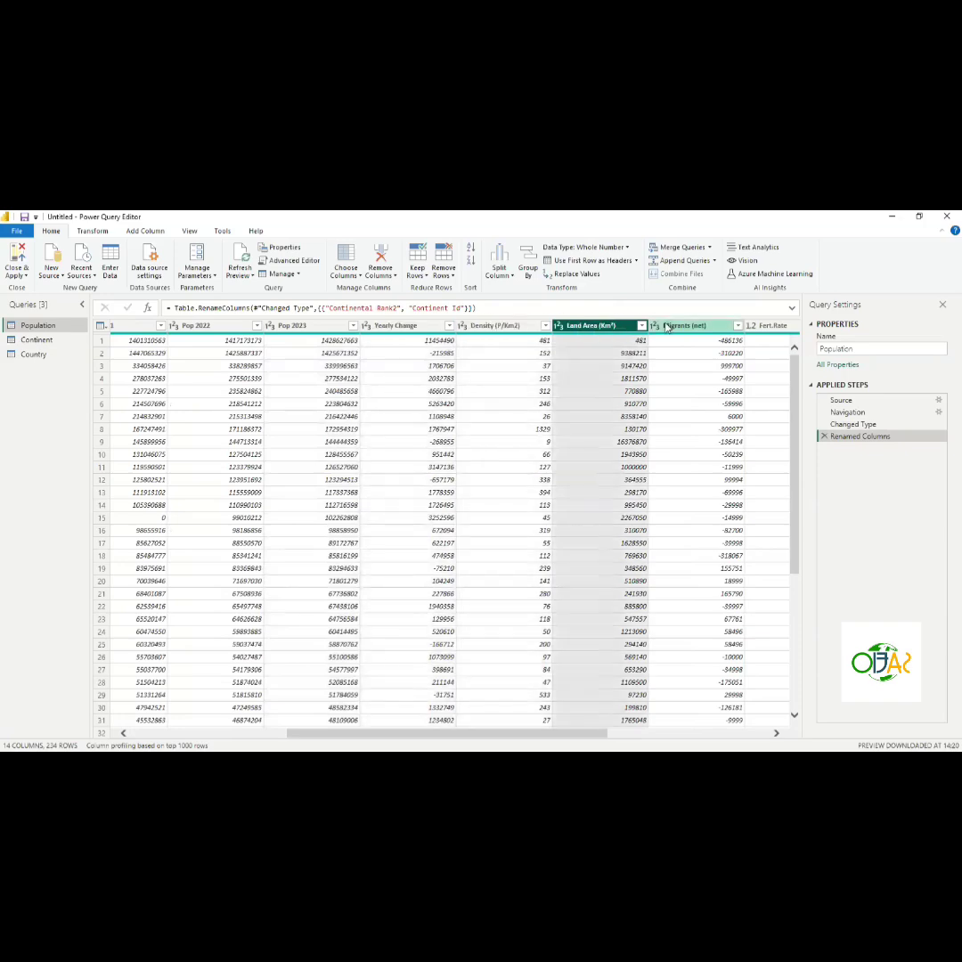
pyautogui.click(681, 326)
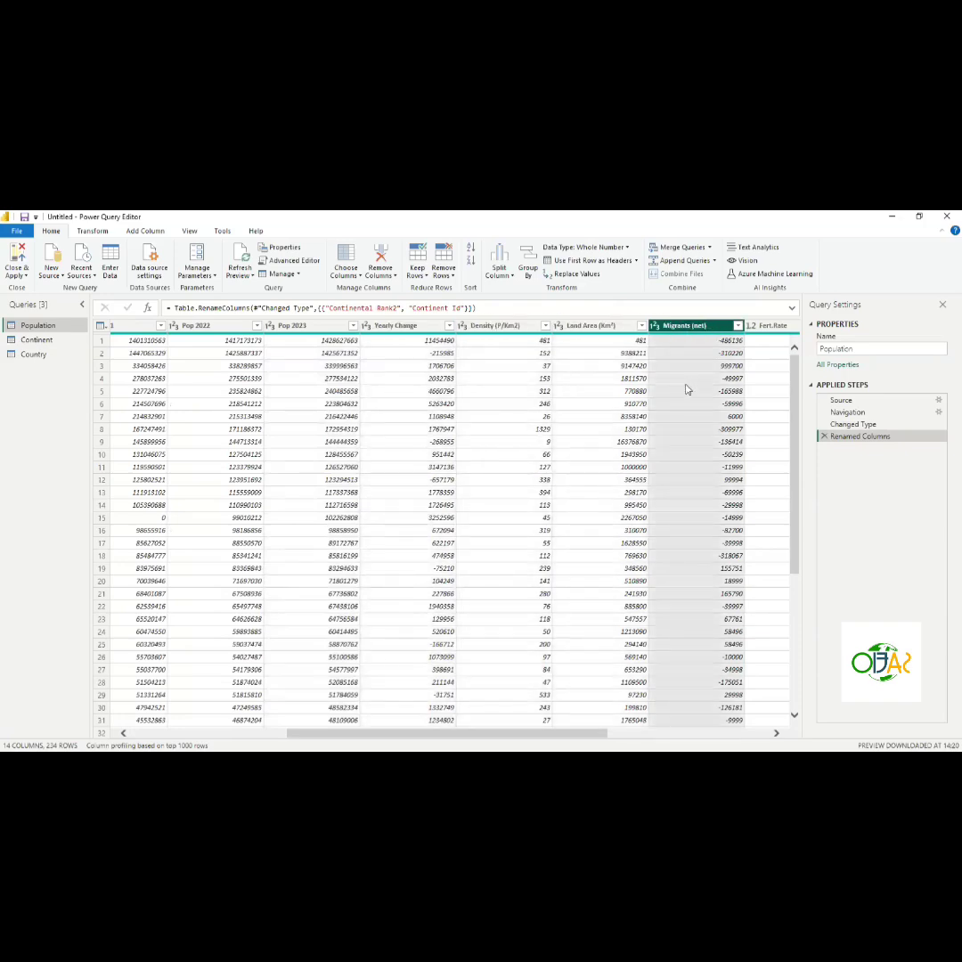
pyautogui.hscroll(5, 686, 389)
pyautogui.click(452, 327)
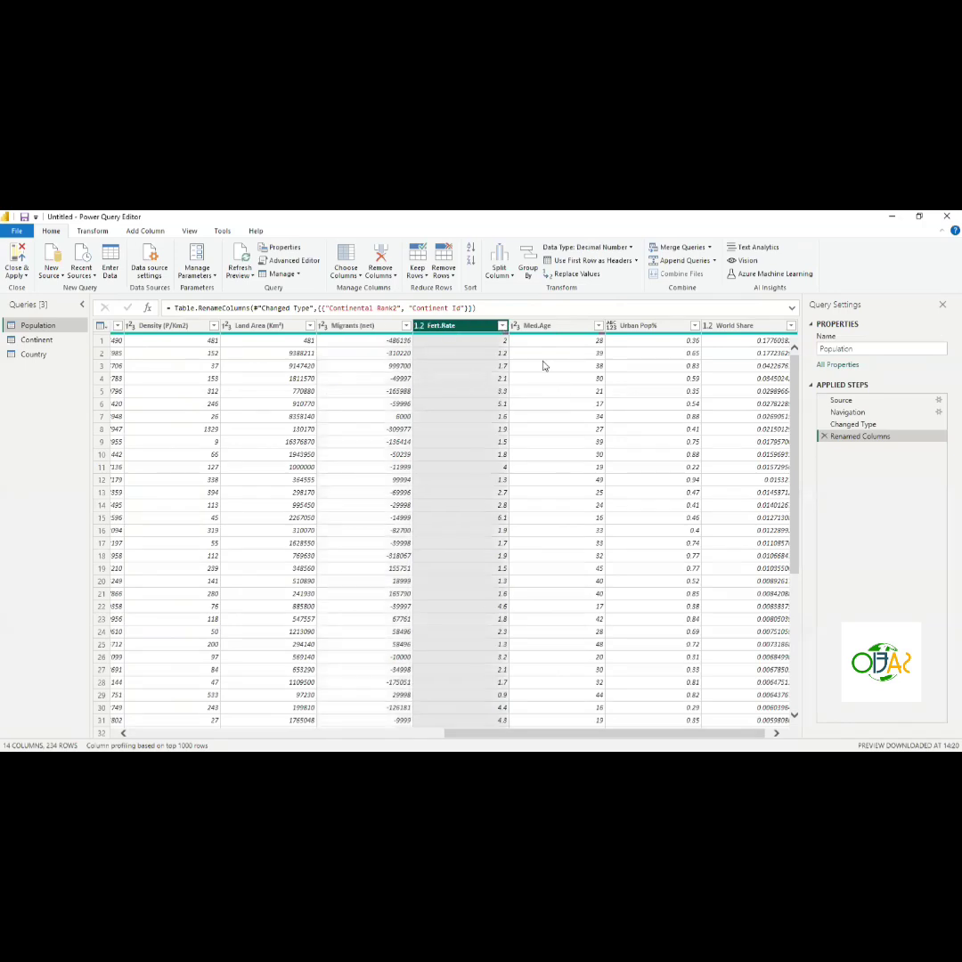
pyautogui.click(544, 326)
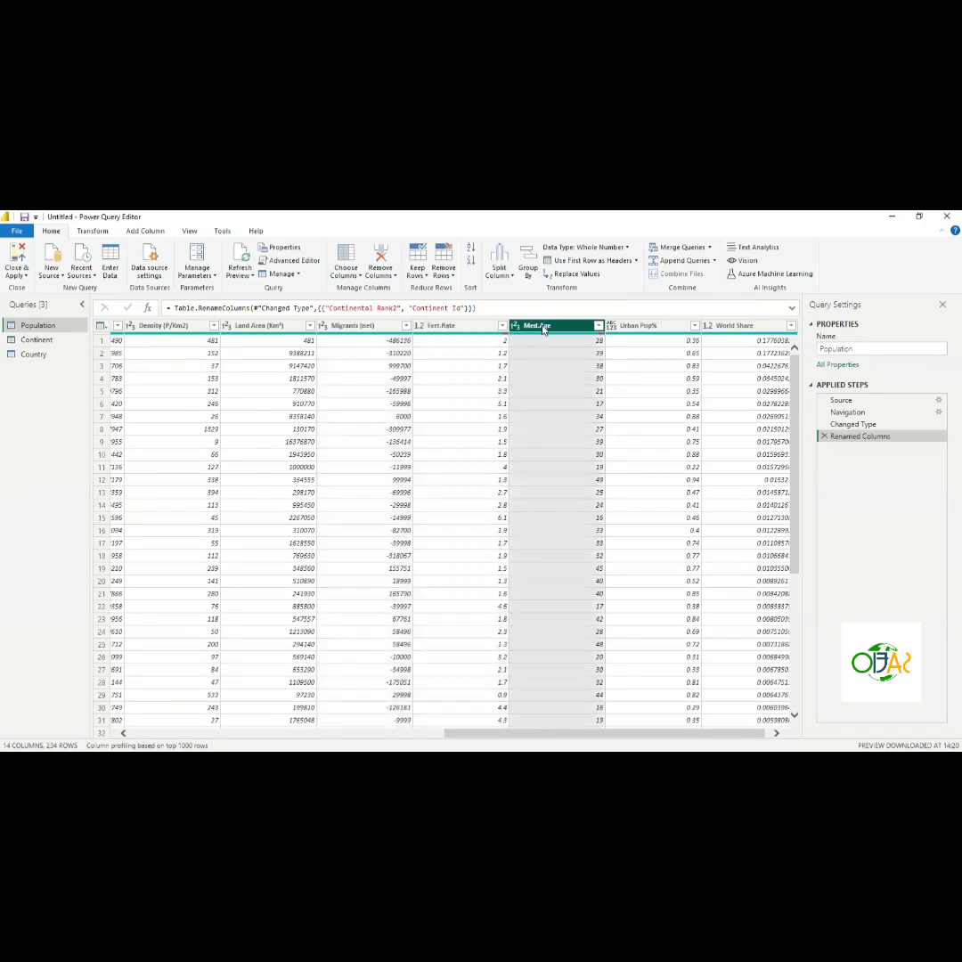
# - Set the data type of the Urban Pop% and World Share columns to Percentage
pyautogui.click(627, 328)
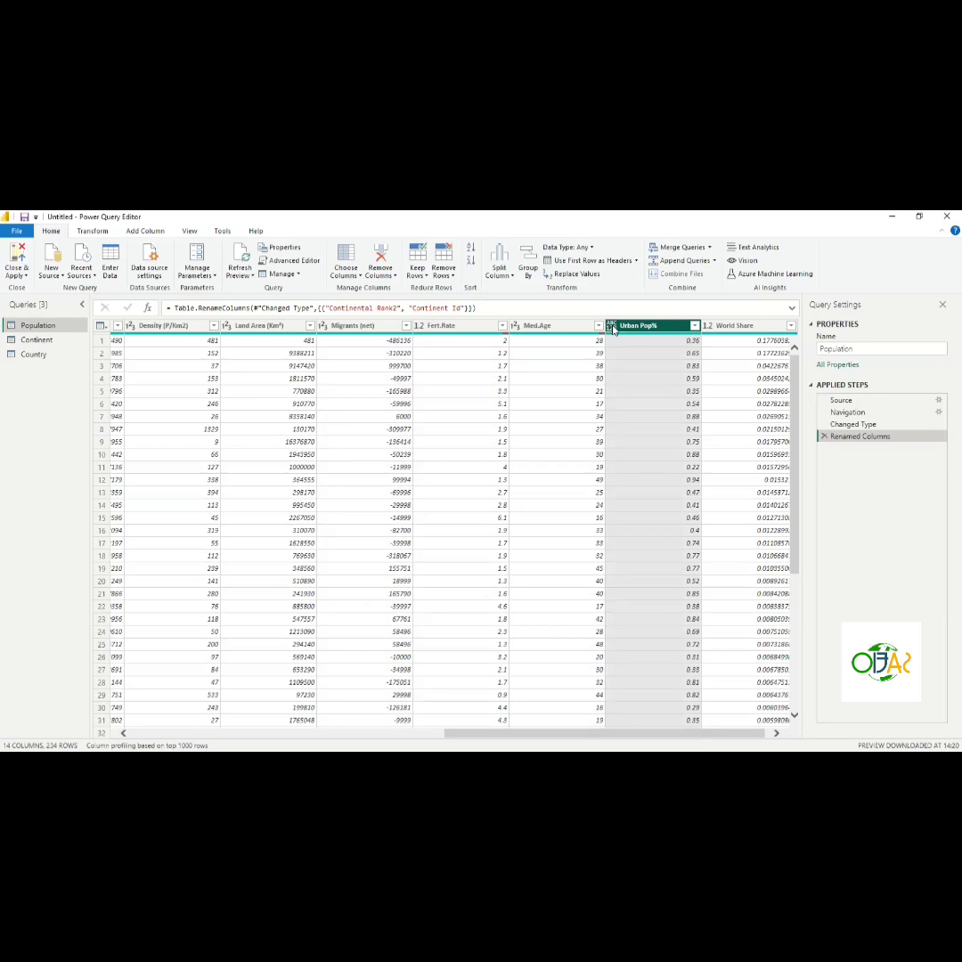
pyautogui.click(652, 384)
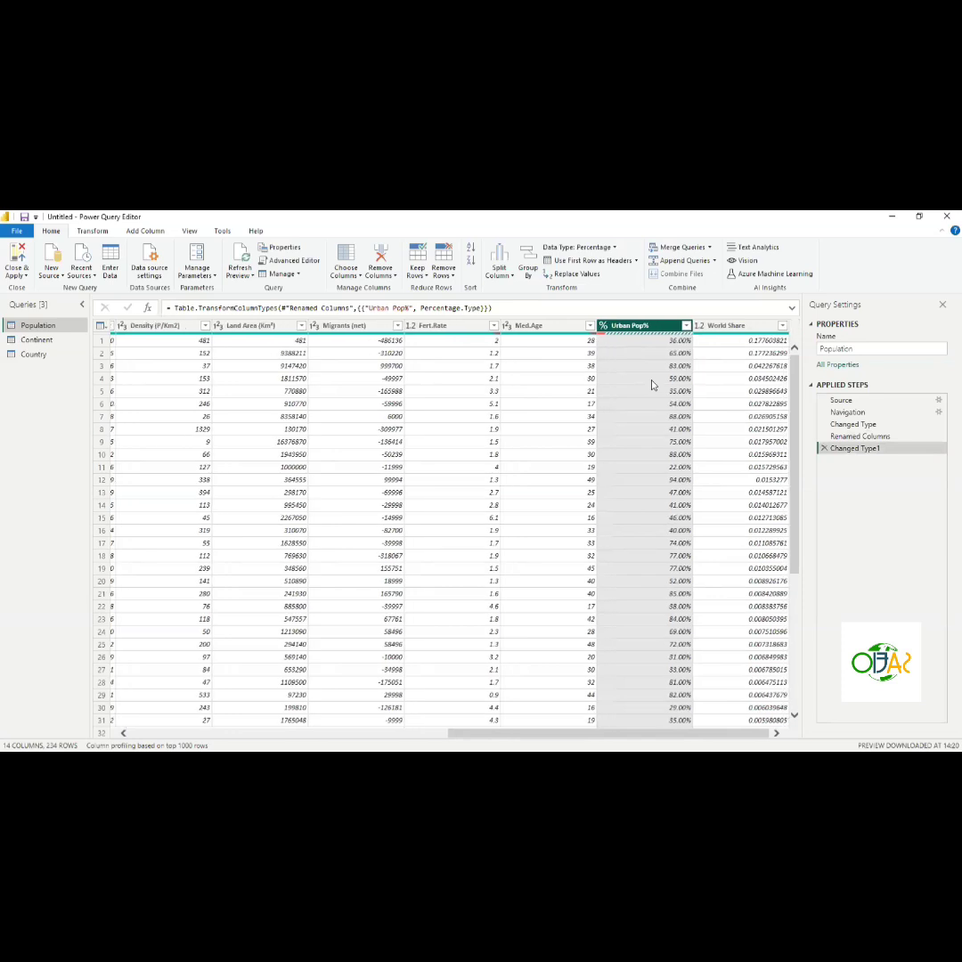
pyautogui.click(721, 328)
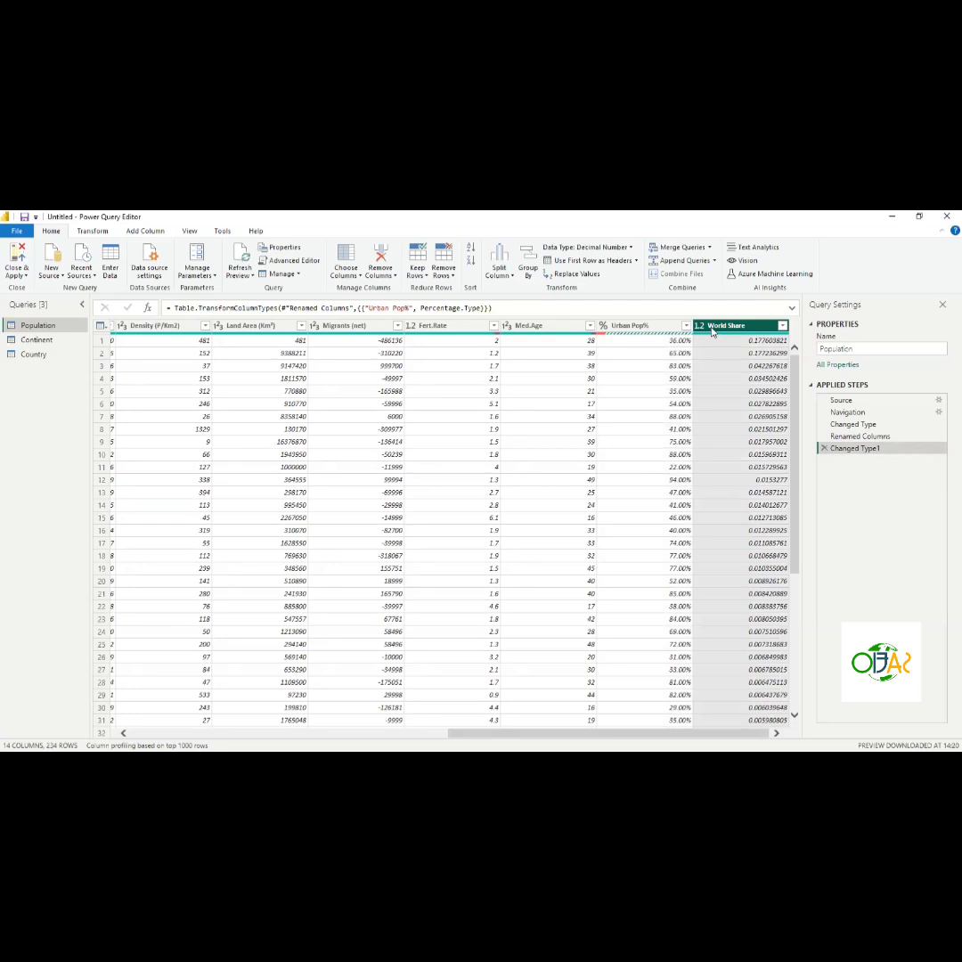
pyautogui.click(730, 385)
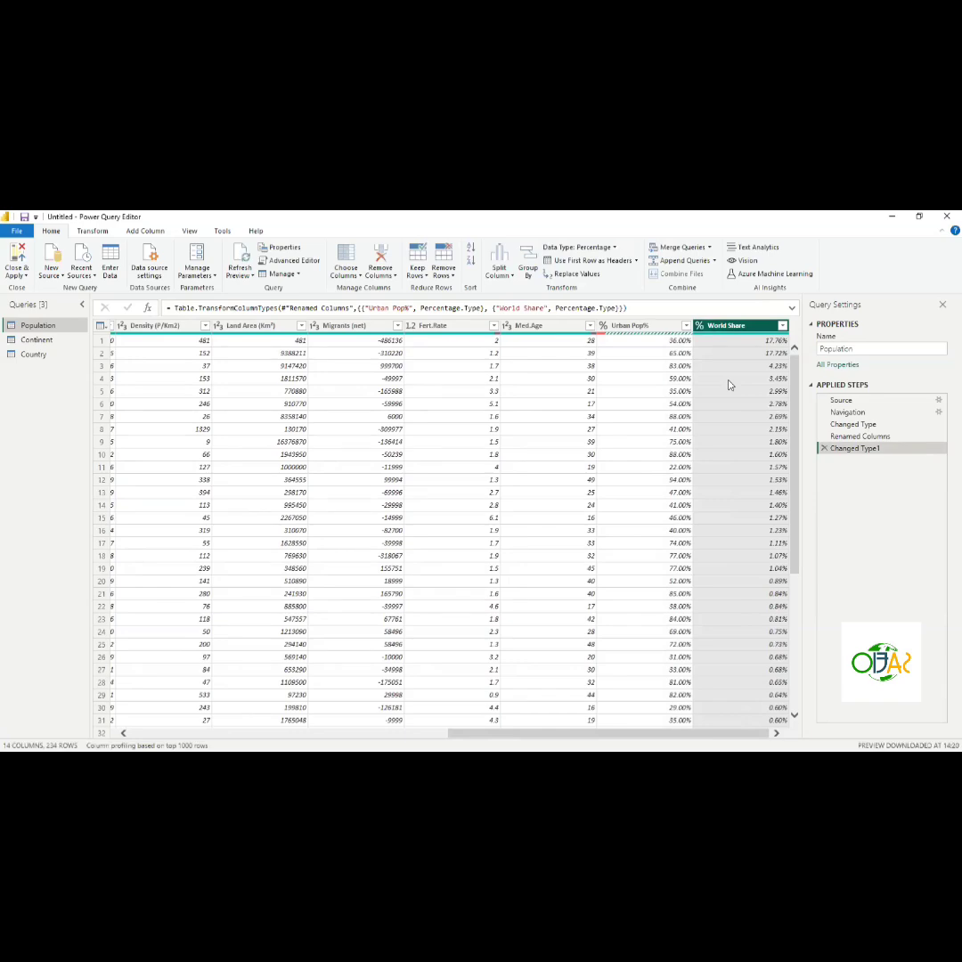
# - Scroll down the Urban Pop% column and inspect its Error cells
pyautogui.scroll(-15, 654, 461)
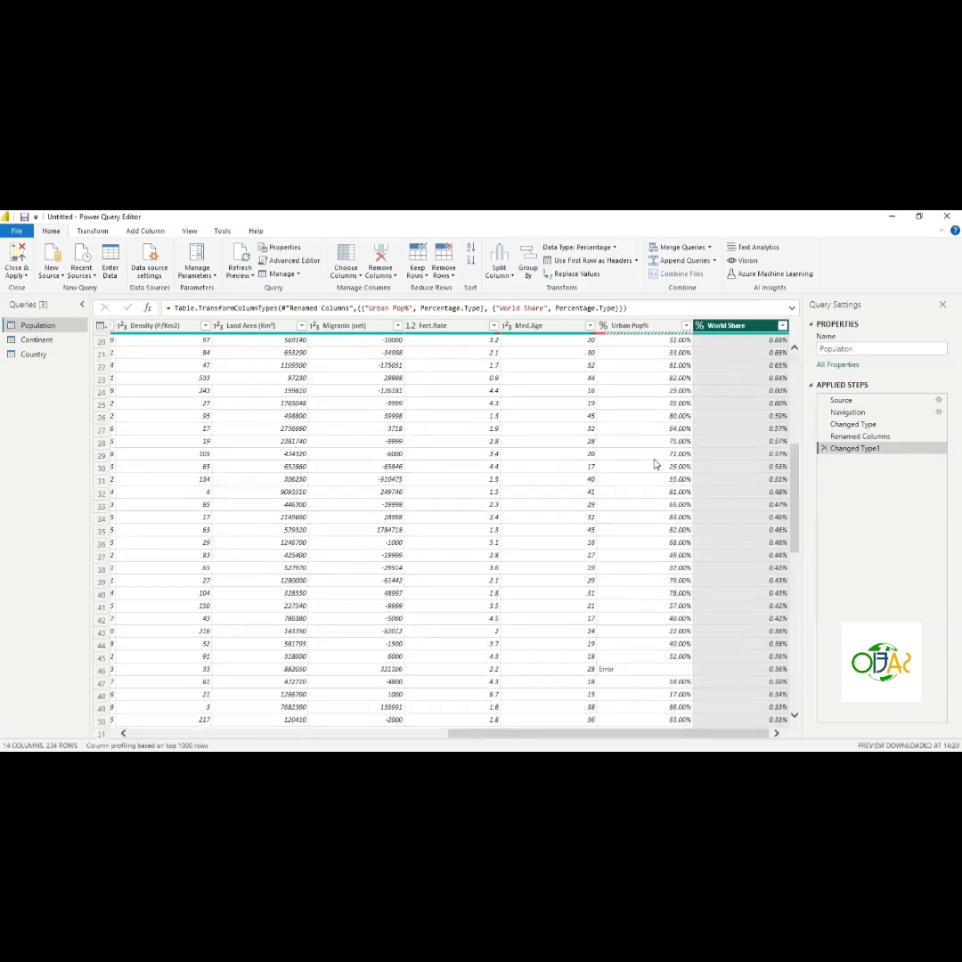
pyautogui.scroll(15, 655, 463)
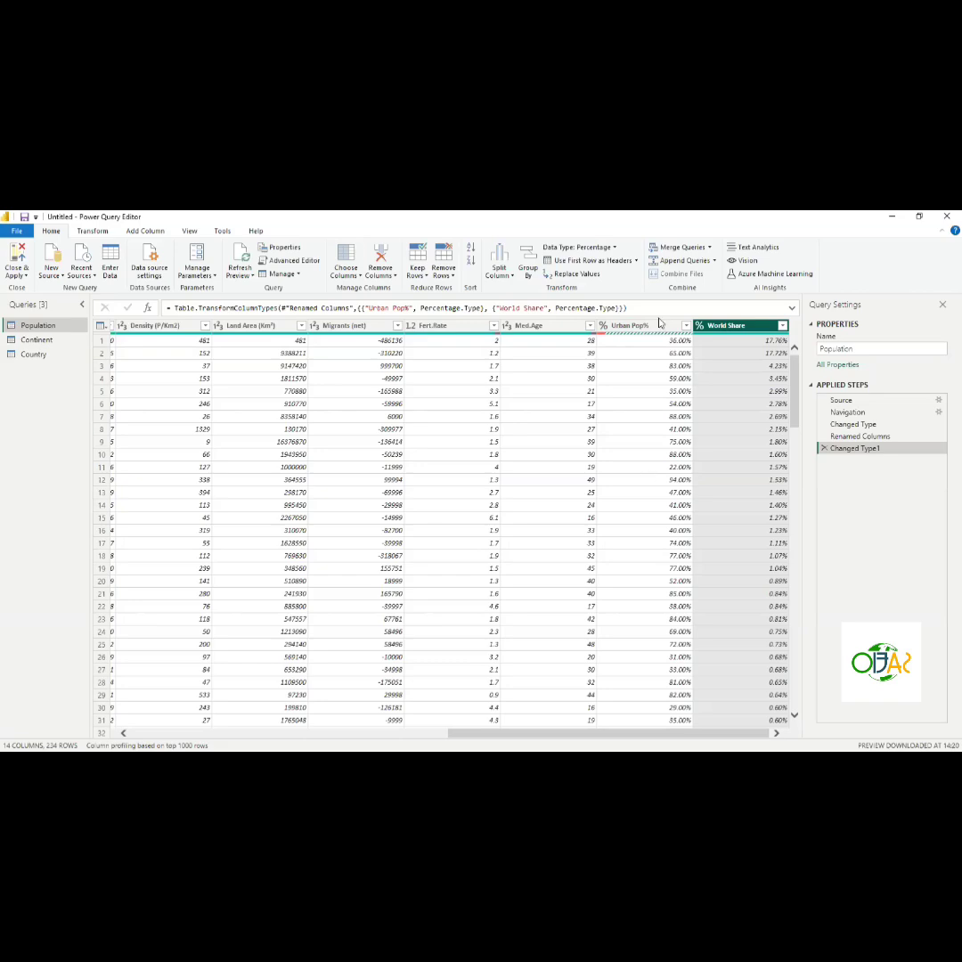
pyautogui.scroll(-2, 647, 514)
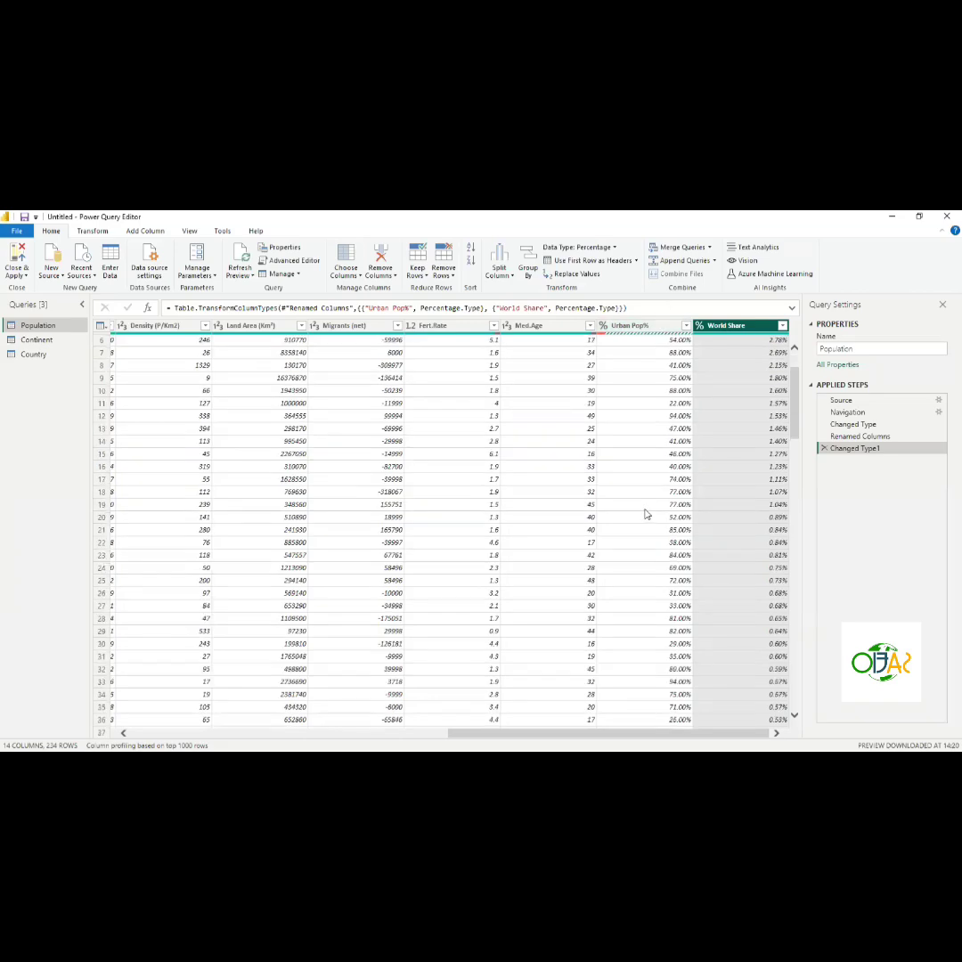
pyautogui.scroll(-4, 647, 514)
pyautogui.scroll(-8, 647, 514)
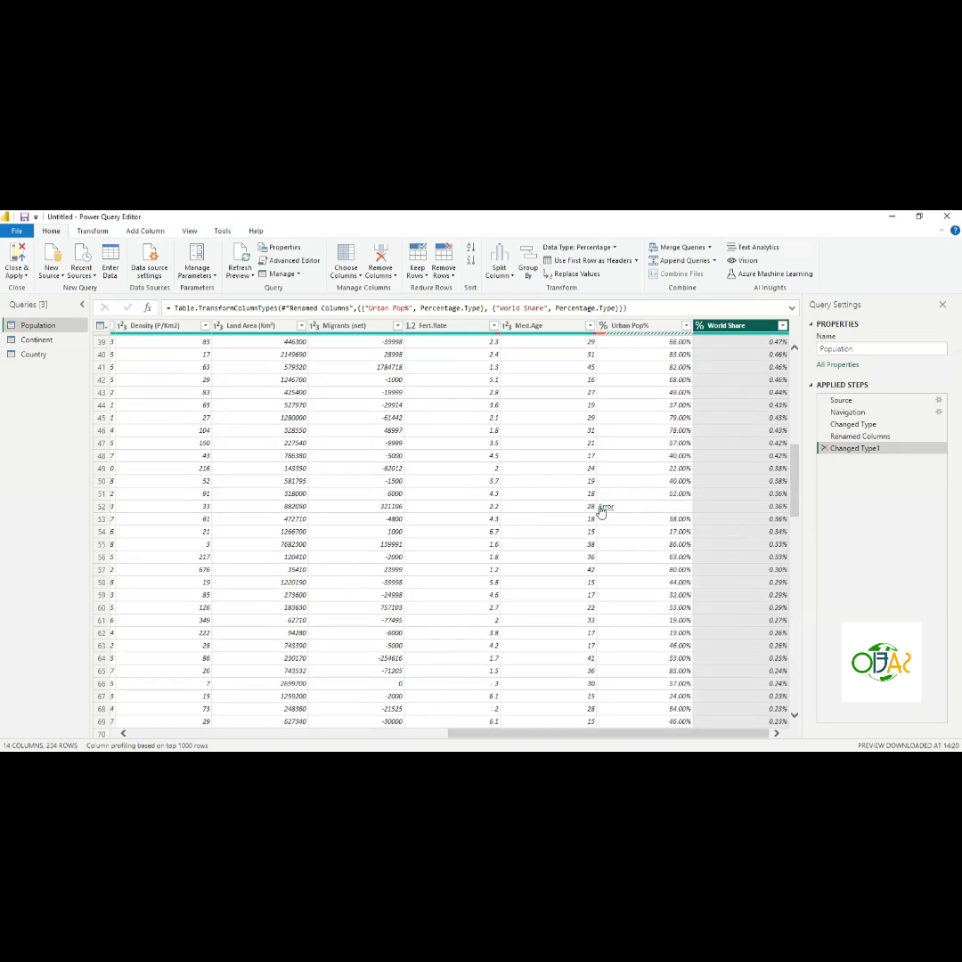
pyautogui.click(627, 510)
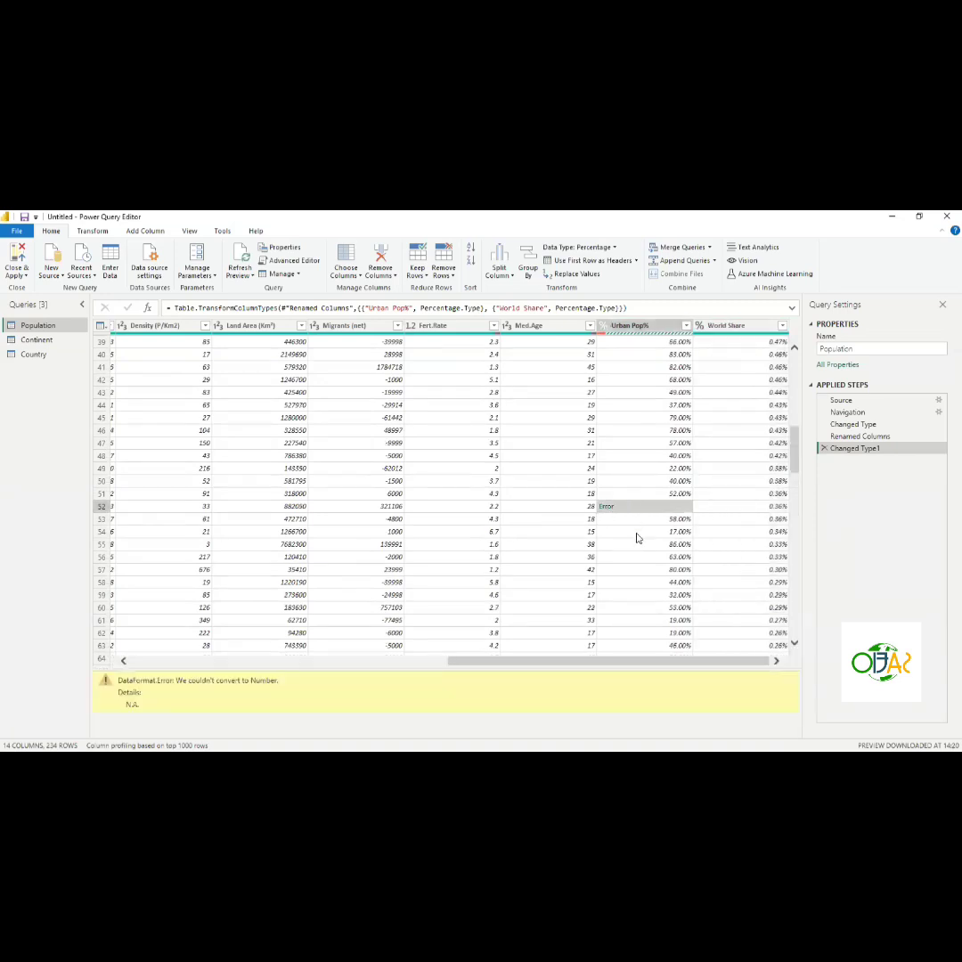
pyautogui.scroll(-13, 637, 538)
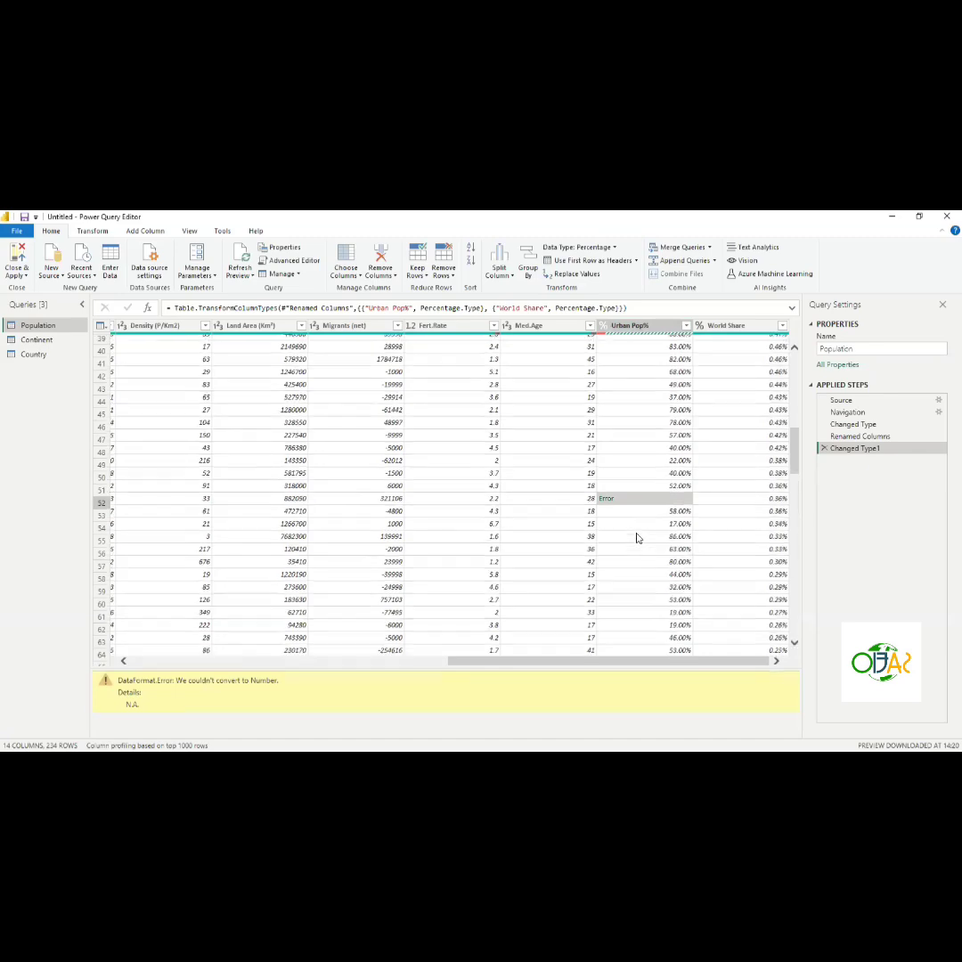
pyautogui.scroll(-10, 637, 538)
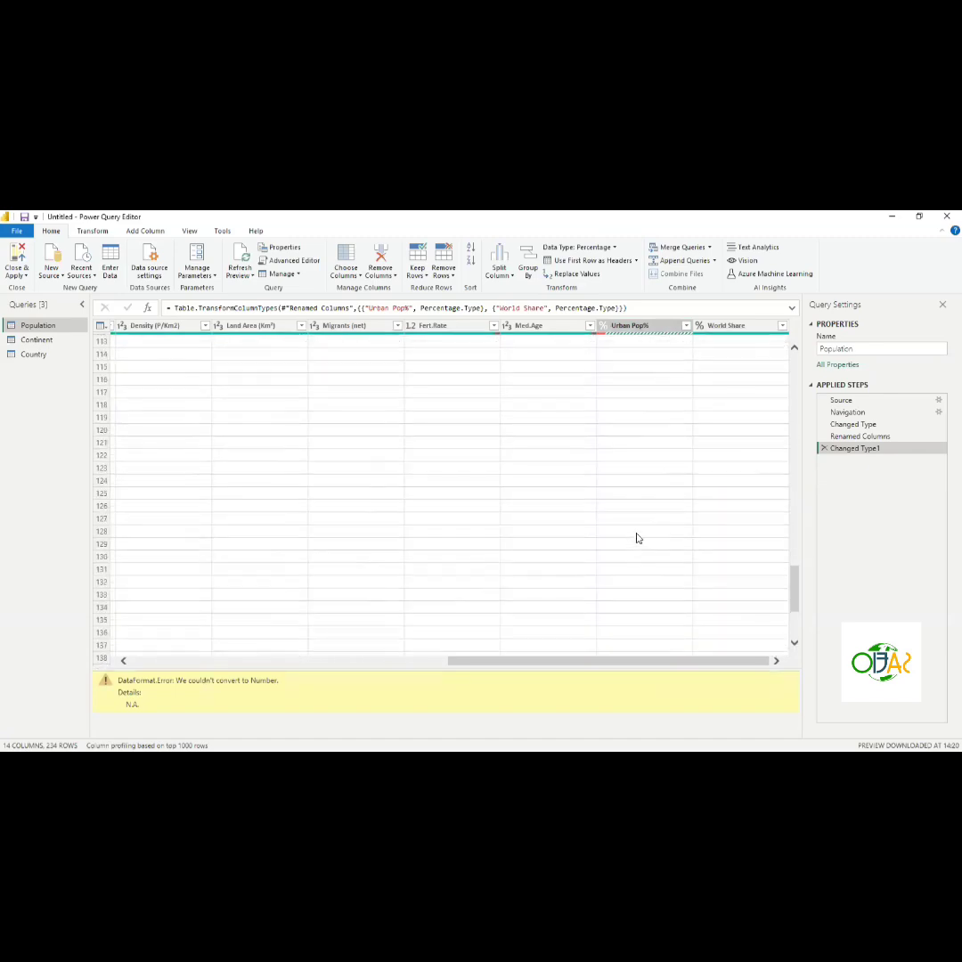
pyautogui.click(631, 400)
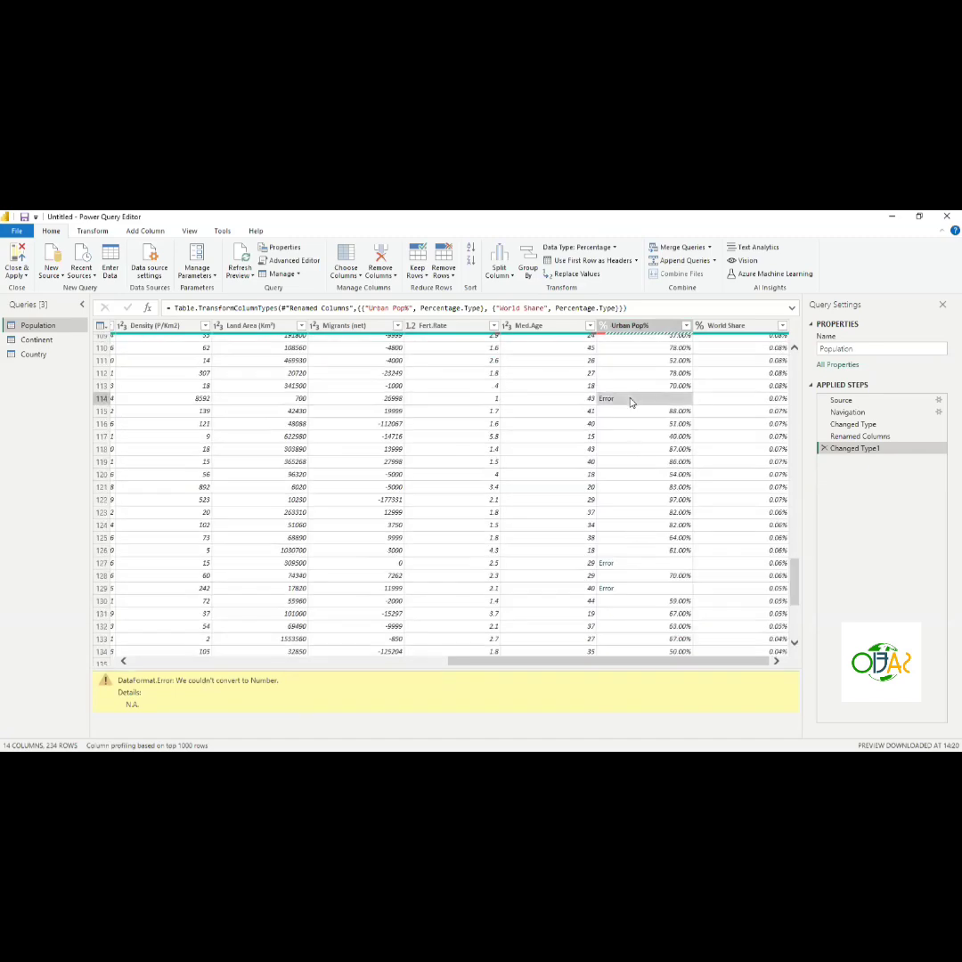
pyautogui.click(630, 566)
pyautogui.scroll(-16, 630, 568)
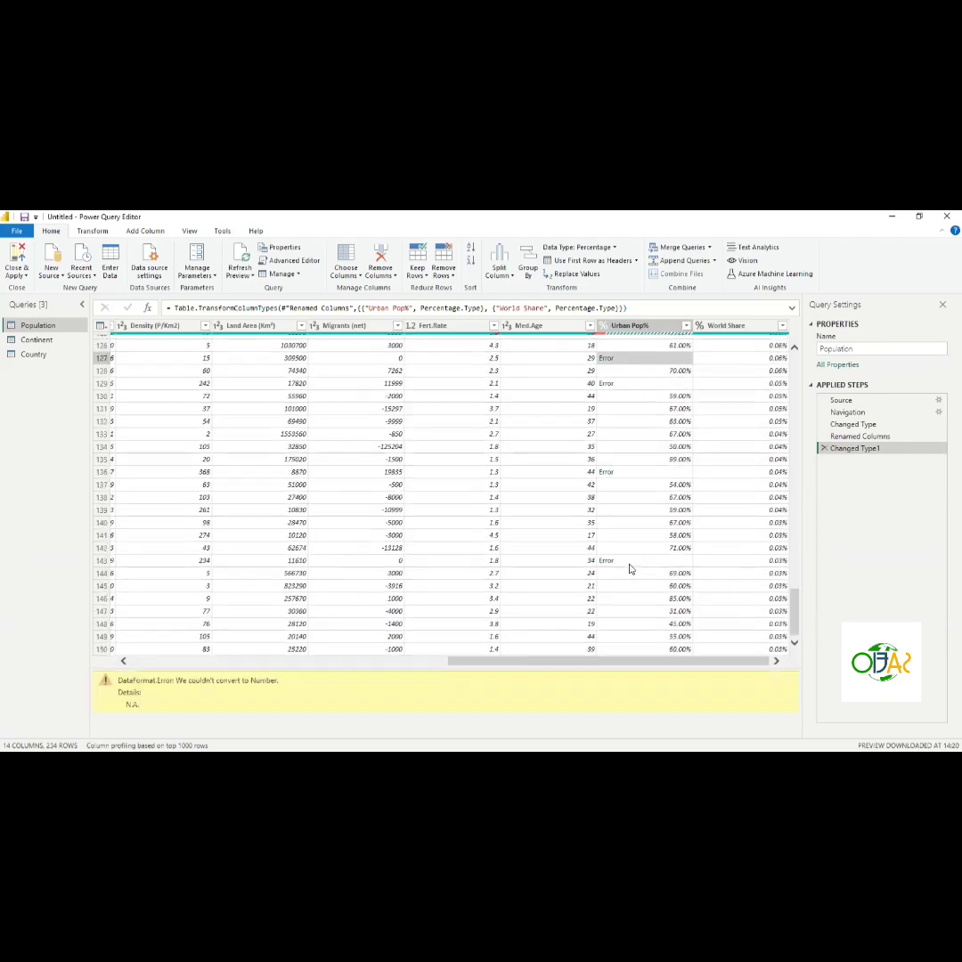
pyautogui.scroll(-17, 630, 568)
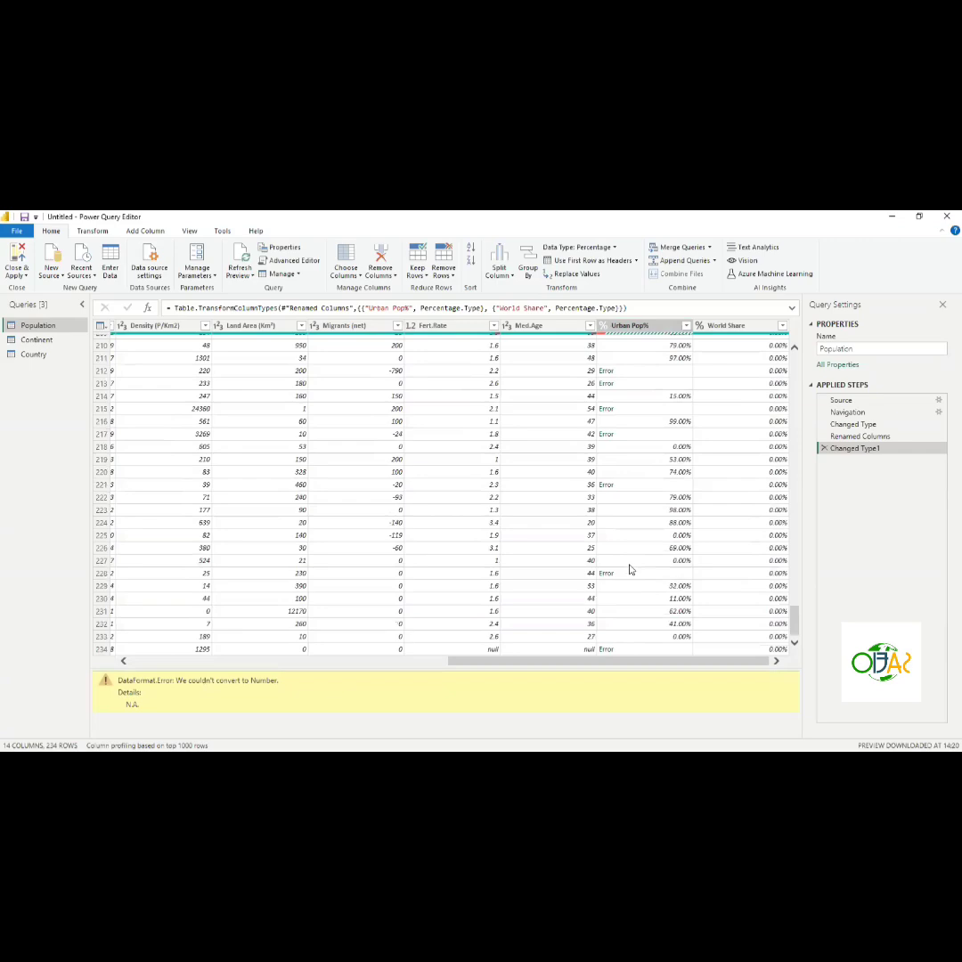
# - Scroll back to the first columns and review the table's rows from bottom to top
pyautogui.hscroll(-10, 606, 570)
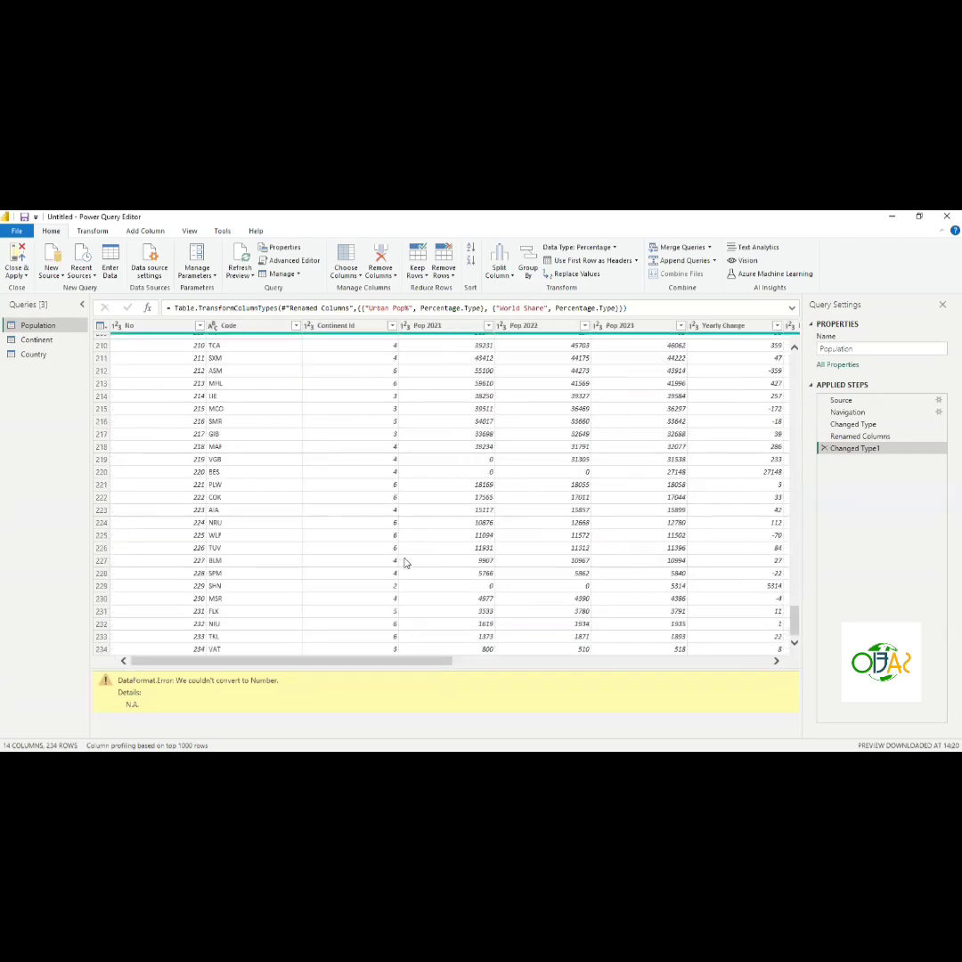
pyautogui.scroll(20, 403, 565)
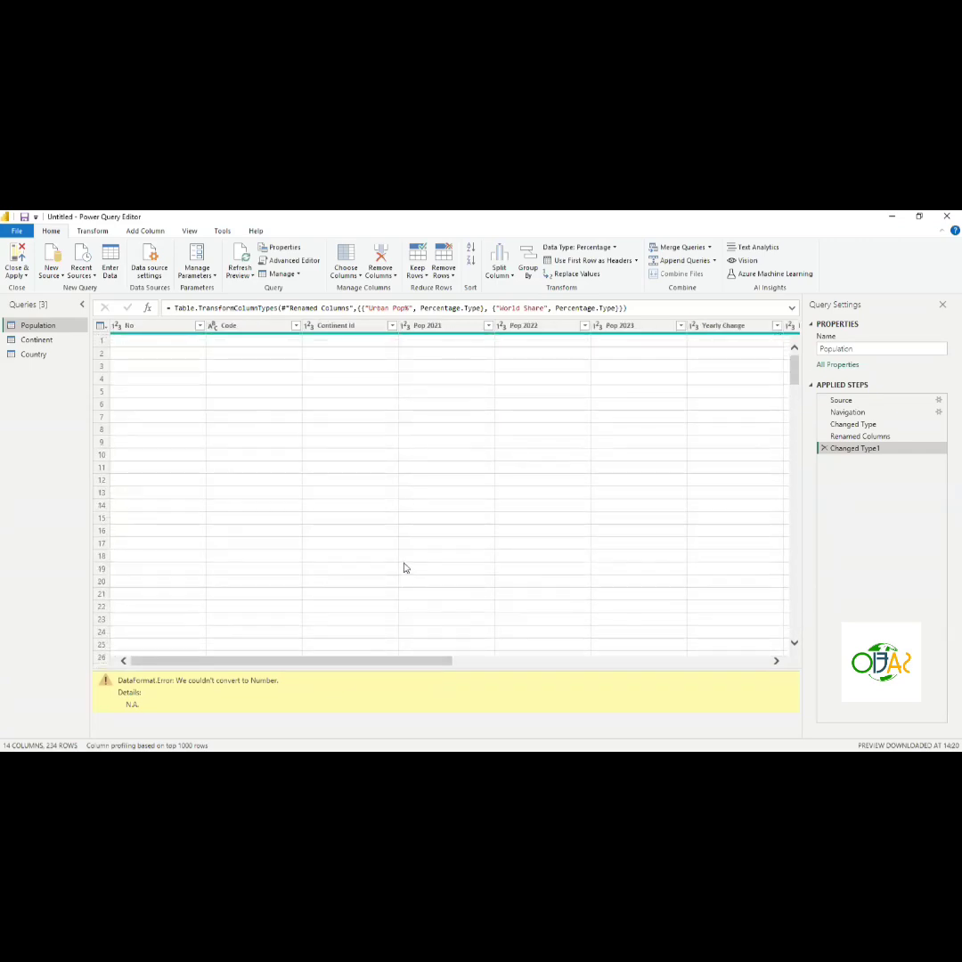
pyautogui.scroll(-20, 403, 568)
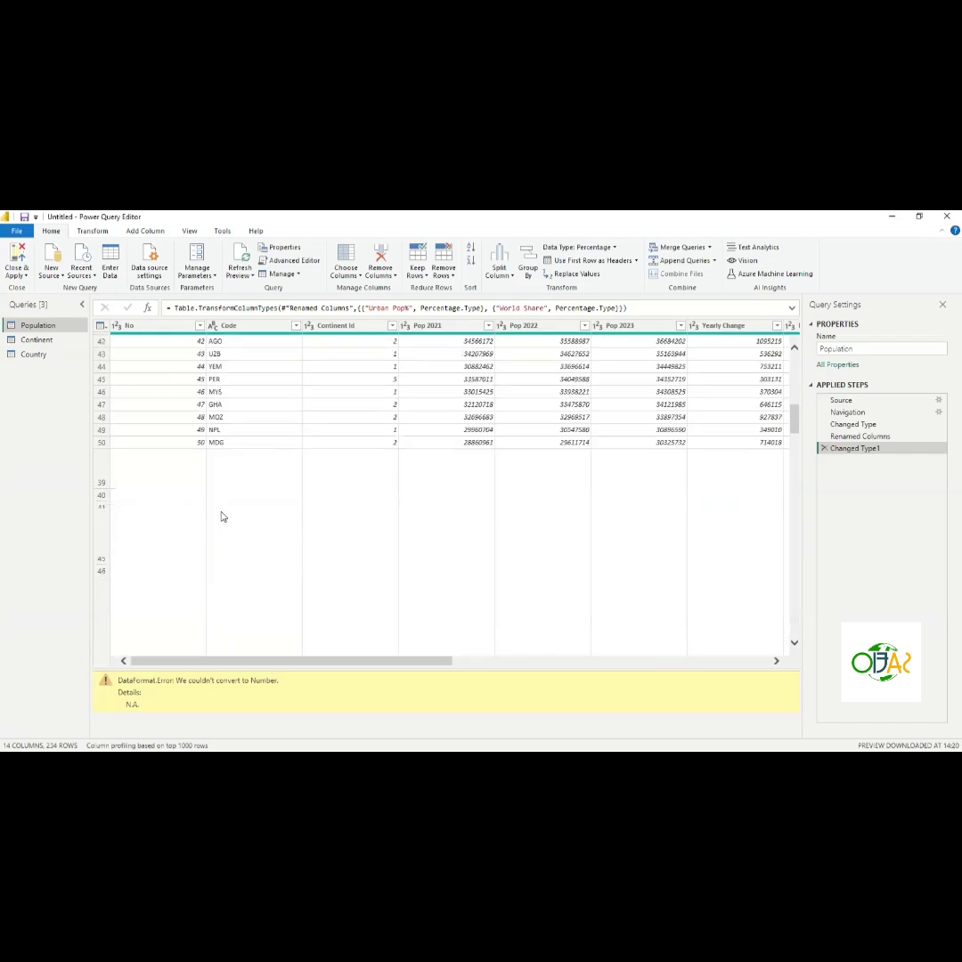
pyautogui.scroll(-19, 222, 517)
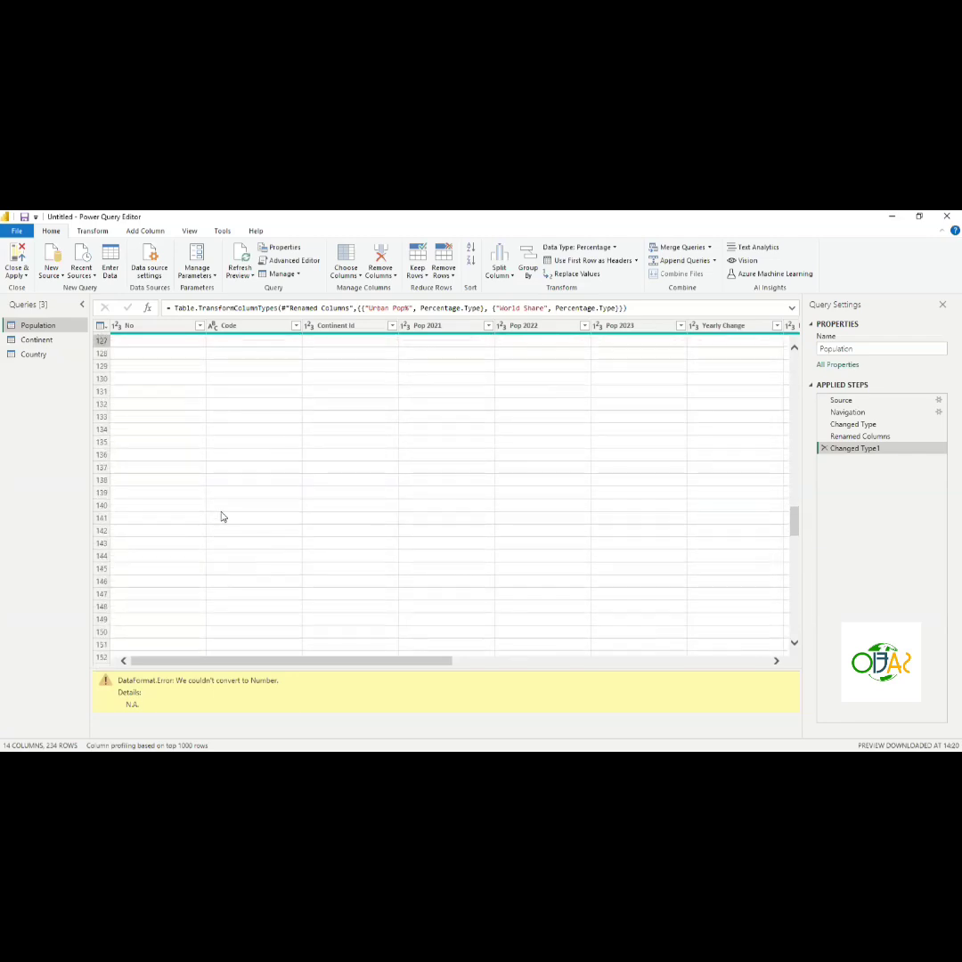
pyautogui.scroll(-20, 223, 516)
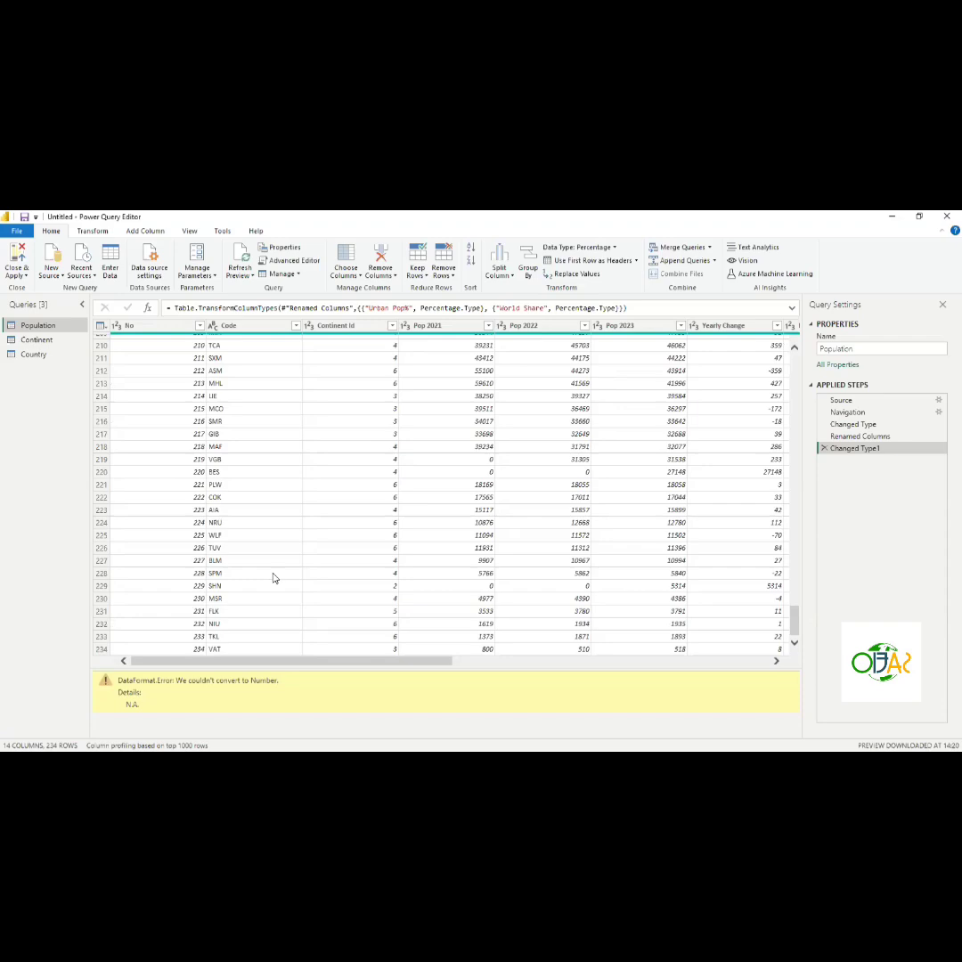
pyautogui.scroll(20, 273, 578)
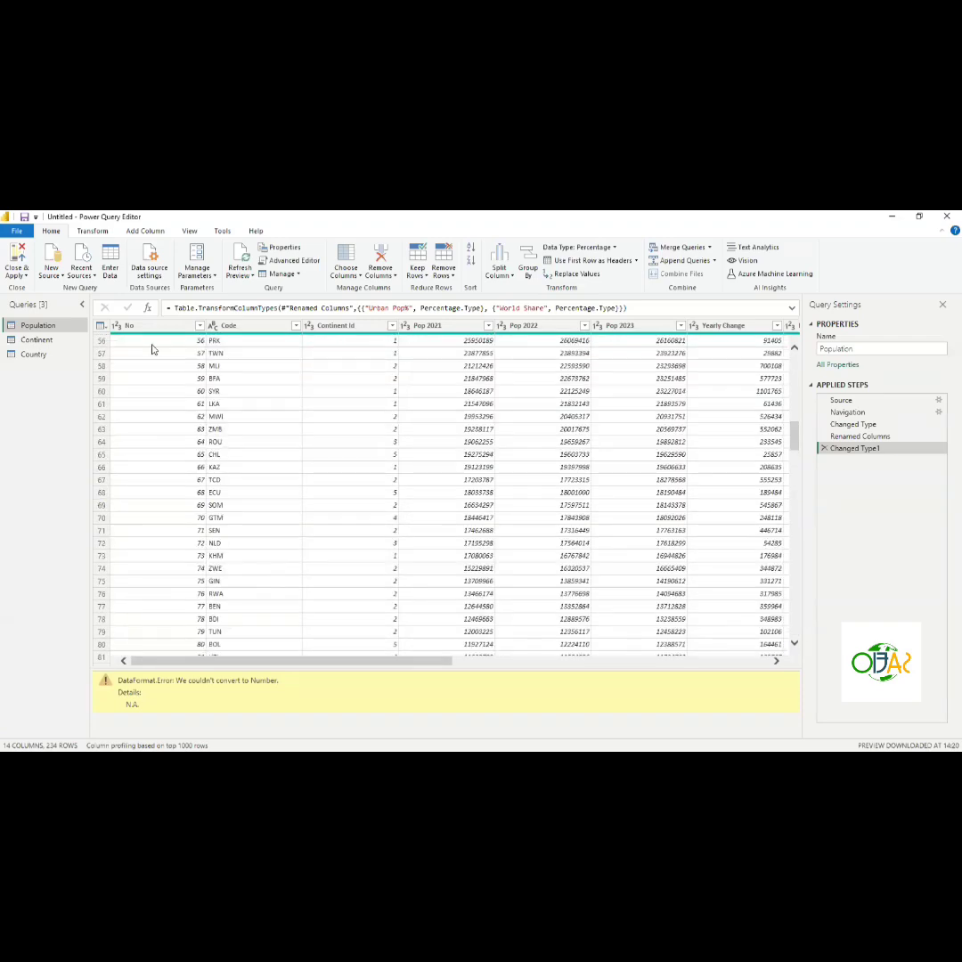
pyautogui.scroll(18, 164, 416)
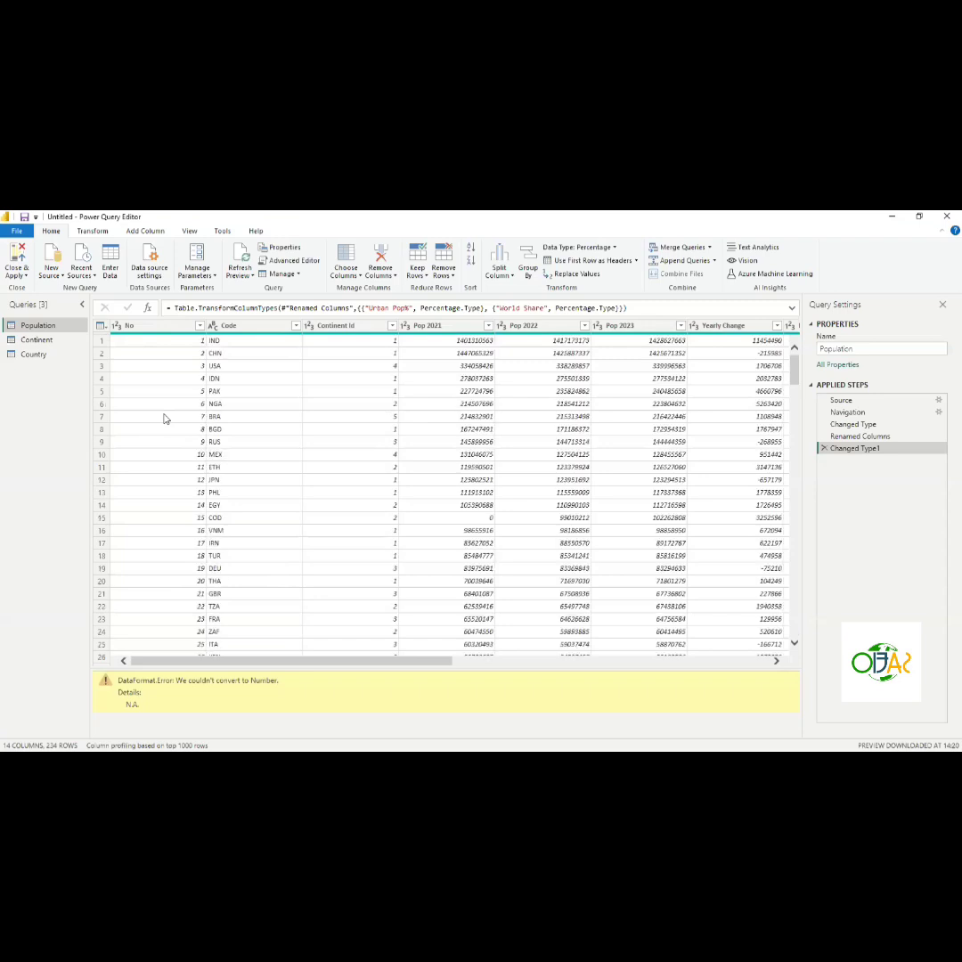
# - Remove the No column from the Population query
pyautogui.click(146, 326)
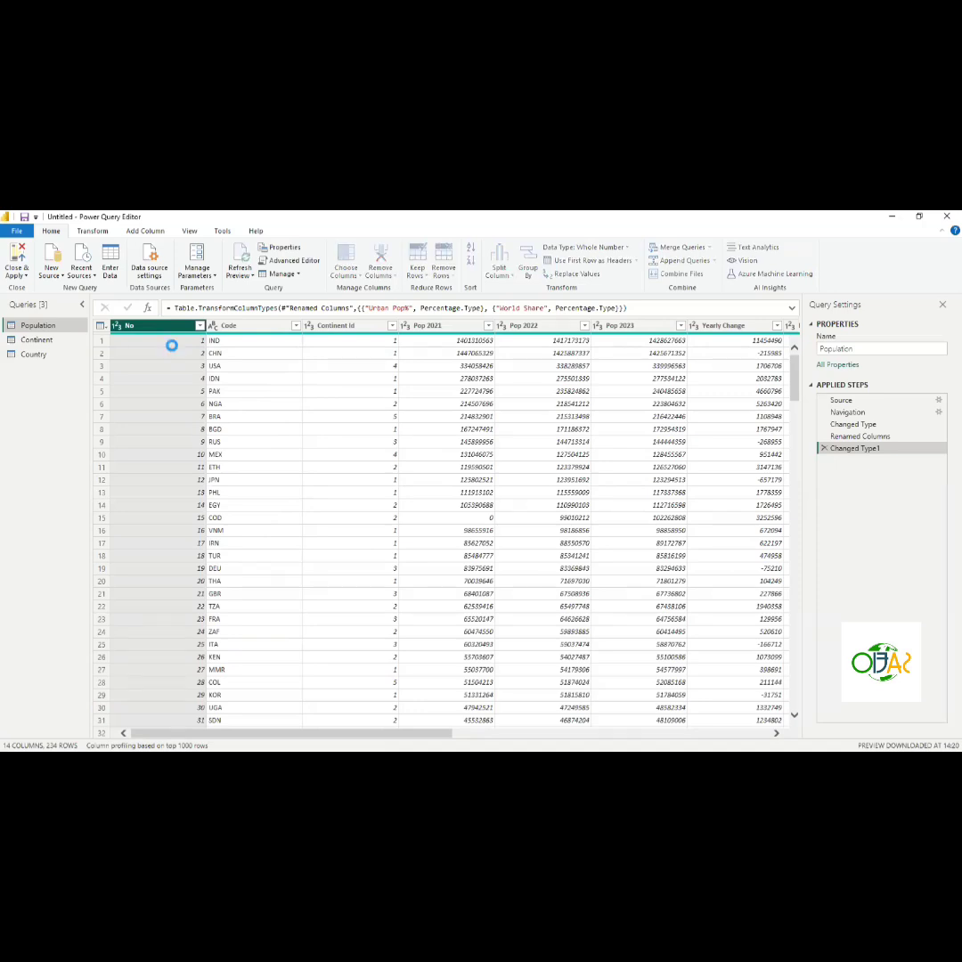
pyautogui.press('Delete')
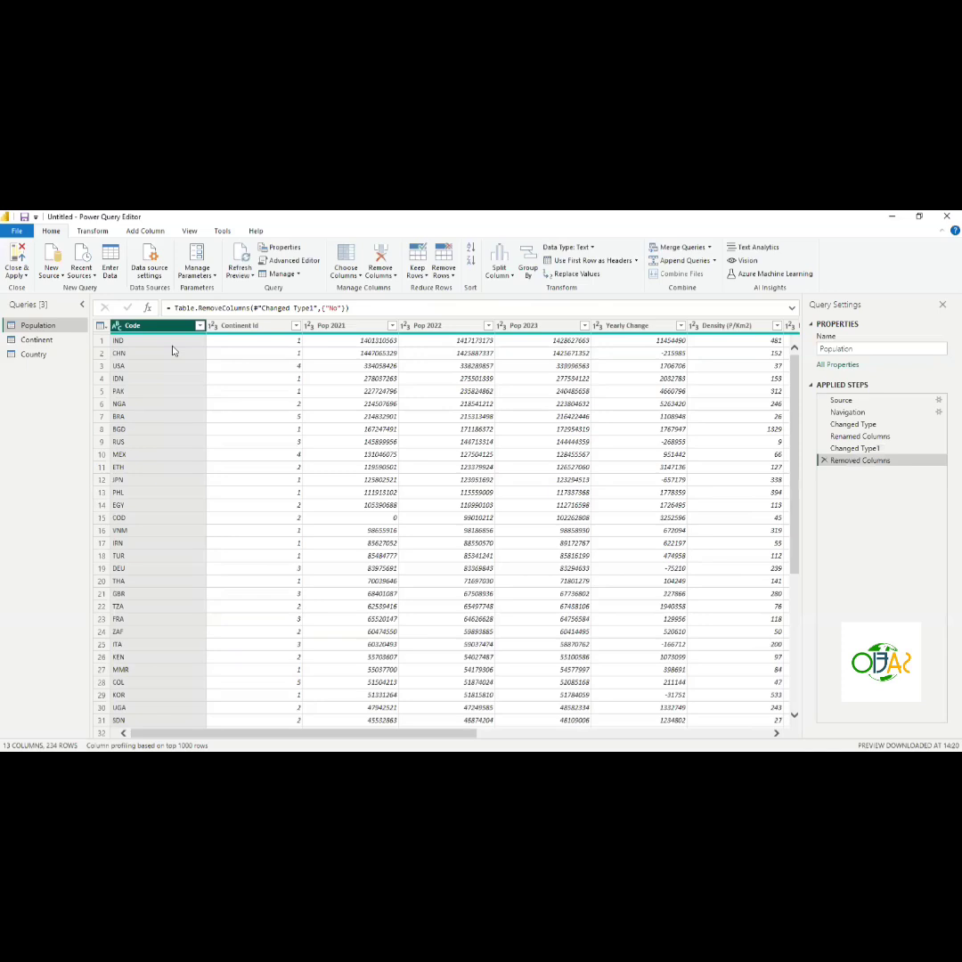
# - Review the columns of the Continent and Country queries
pyautogui.click(49, 347)
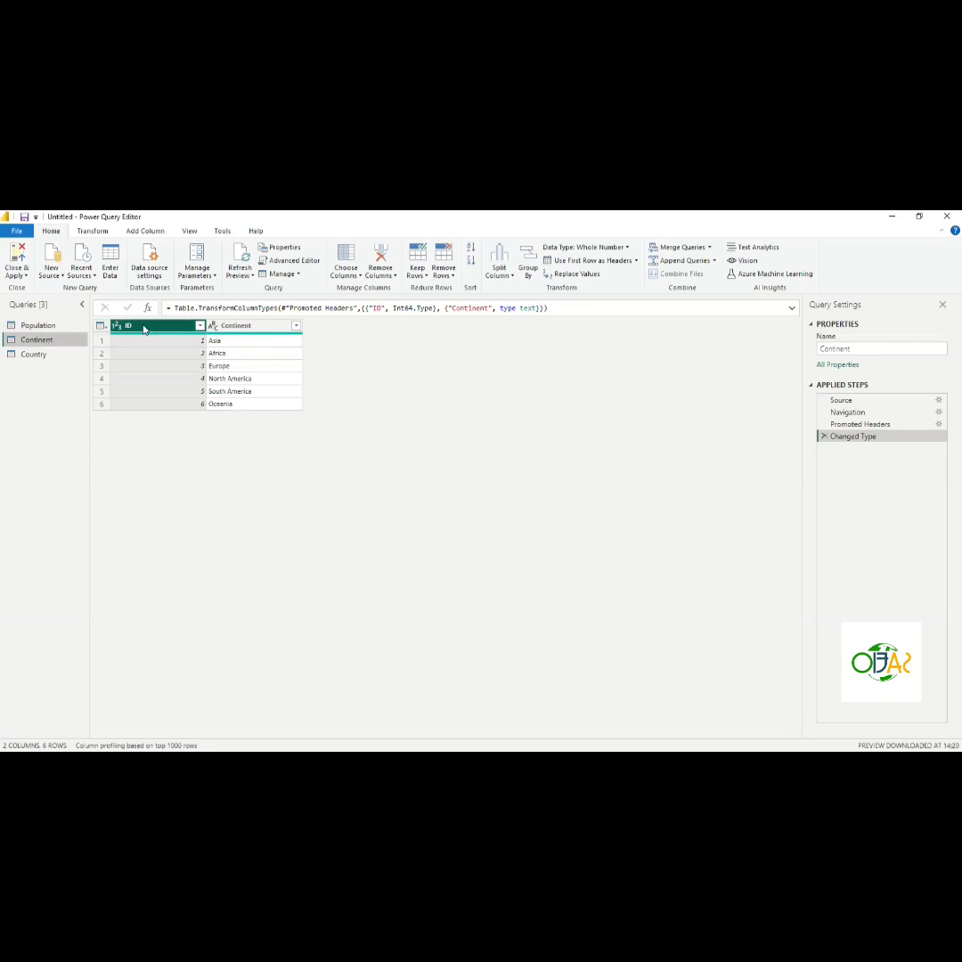
pyautogui.click(242, 327)
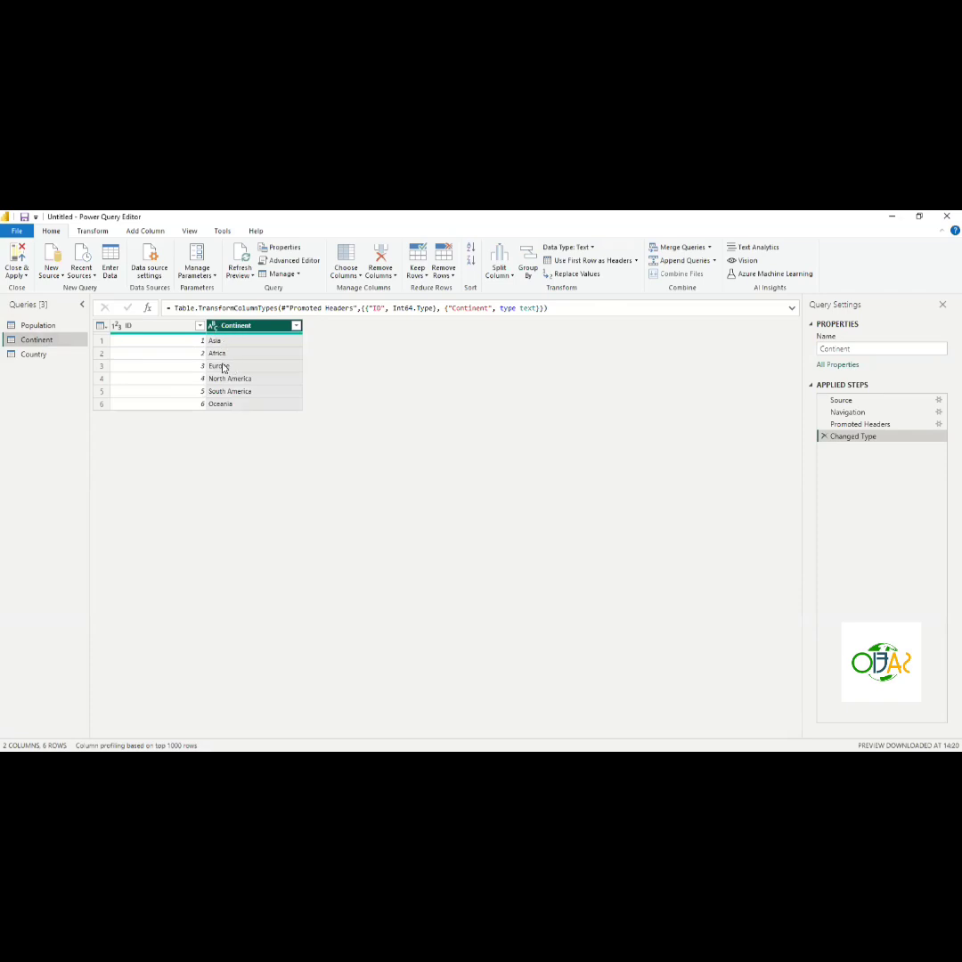
pyautogui.click(38, 357)
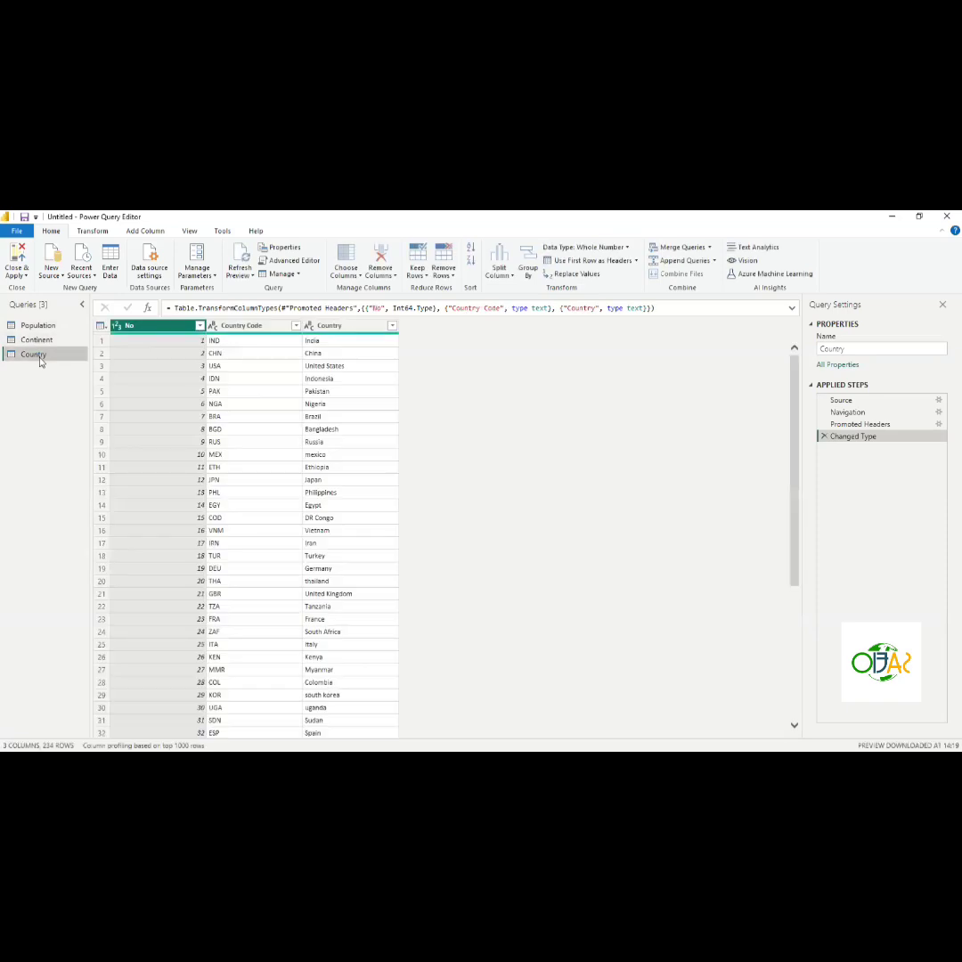
pyautogui.click(245, 326)
pyautogui.click(331, 327)
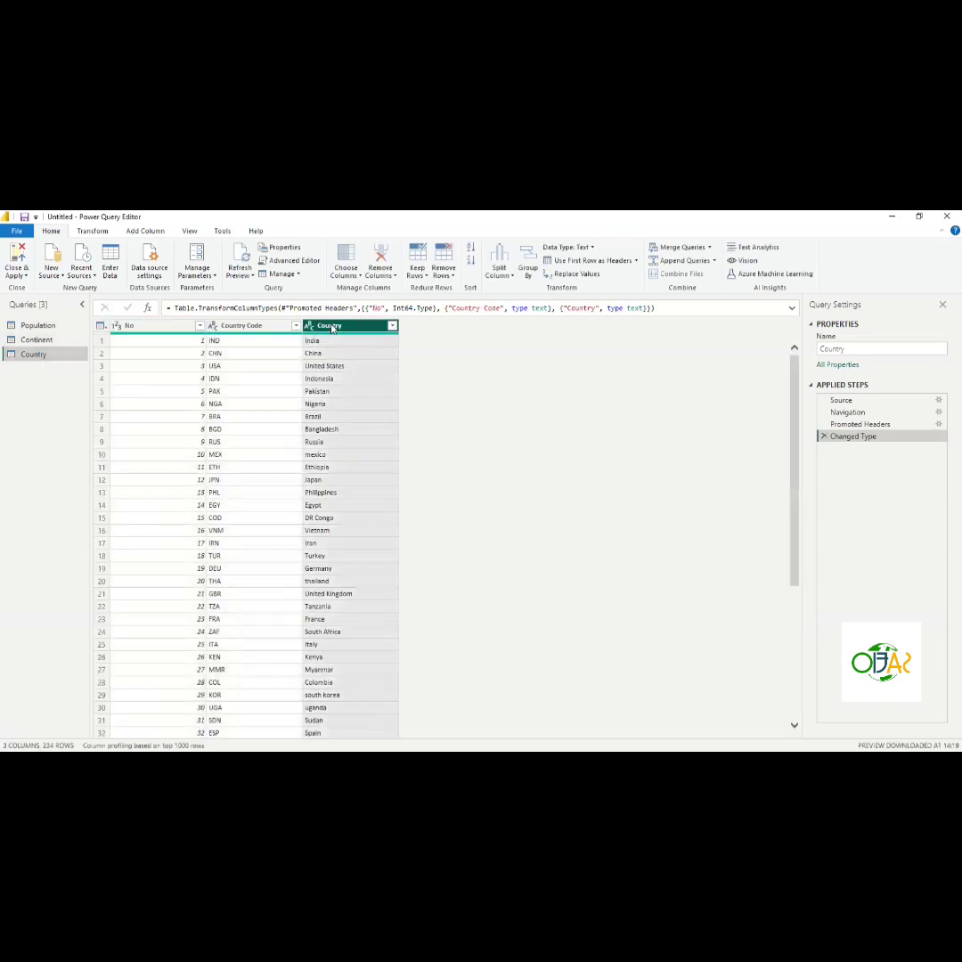
pyautogui.click(276, 327)
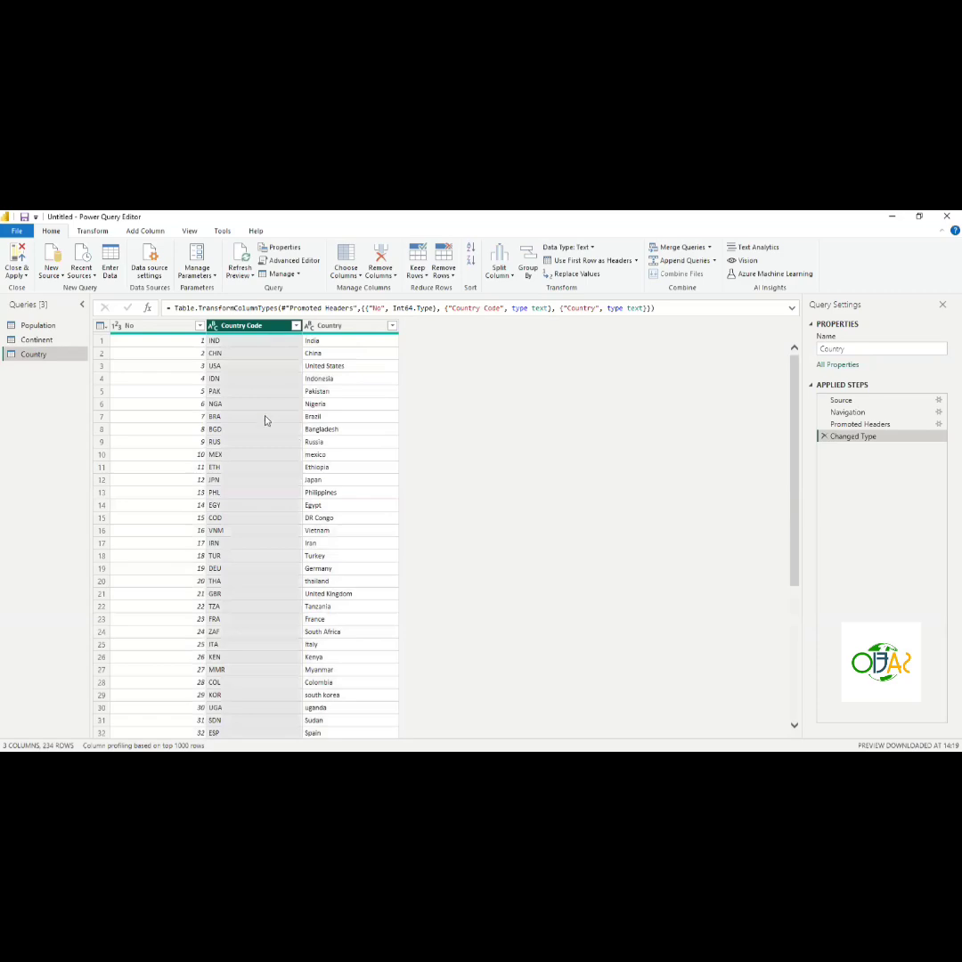
# - Scroll through all rows of the Country query and return to the top
pyautogui.scroll(-3, 267, 420)
pyautogui.scroll(-4, 265, 421)
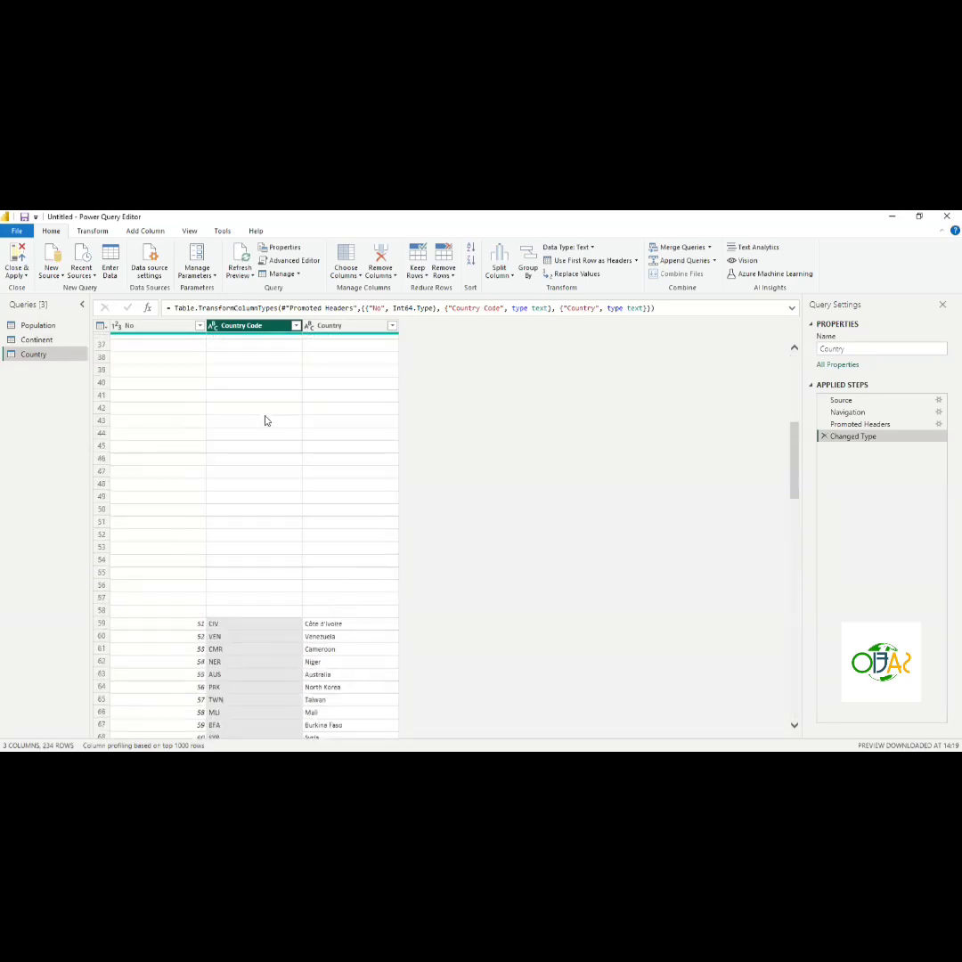
pyautogui.scroll(5, 266, 420)
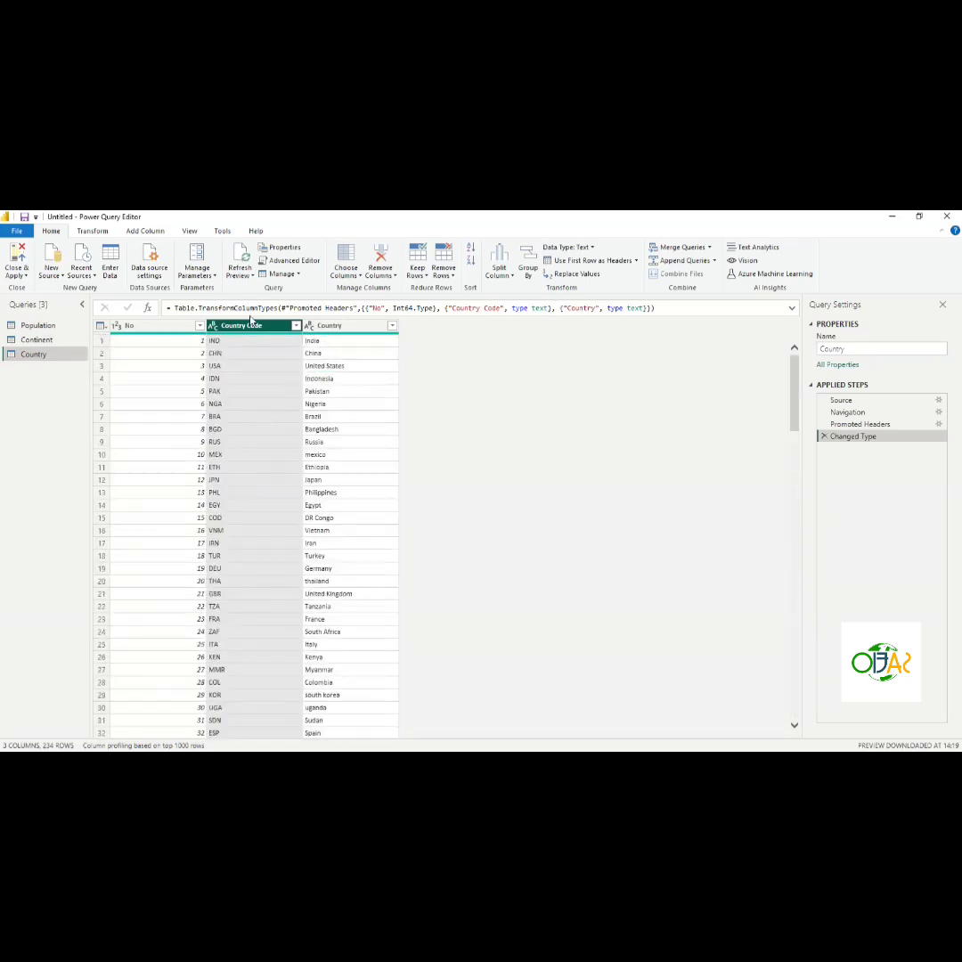
pyautogui.scroll(-15, 272, 438)
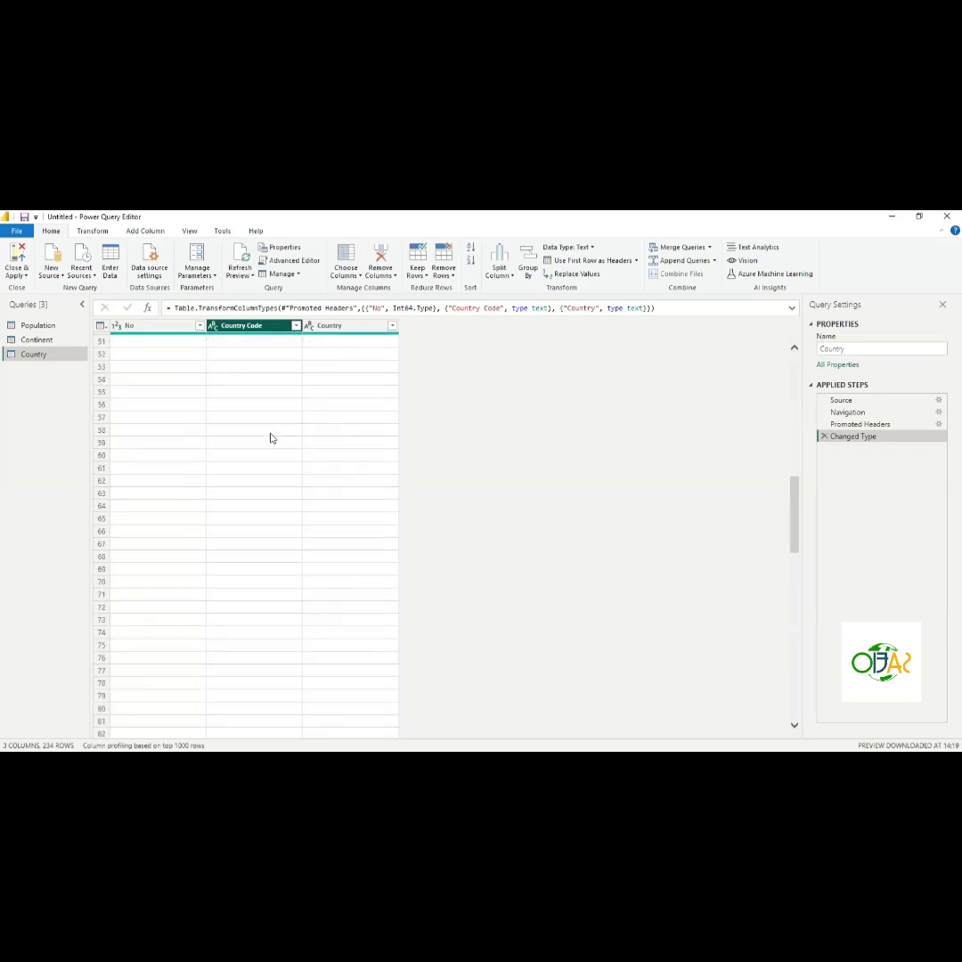
pyautogui.scroll(-17, 272, 438)
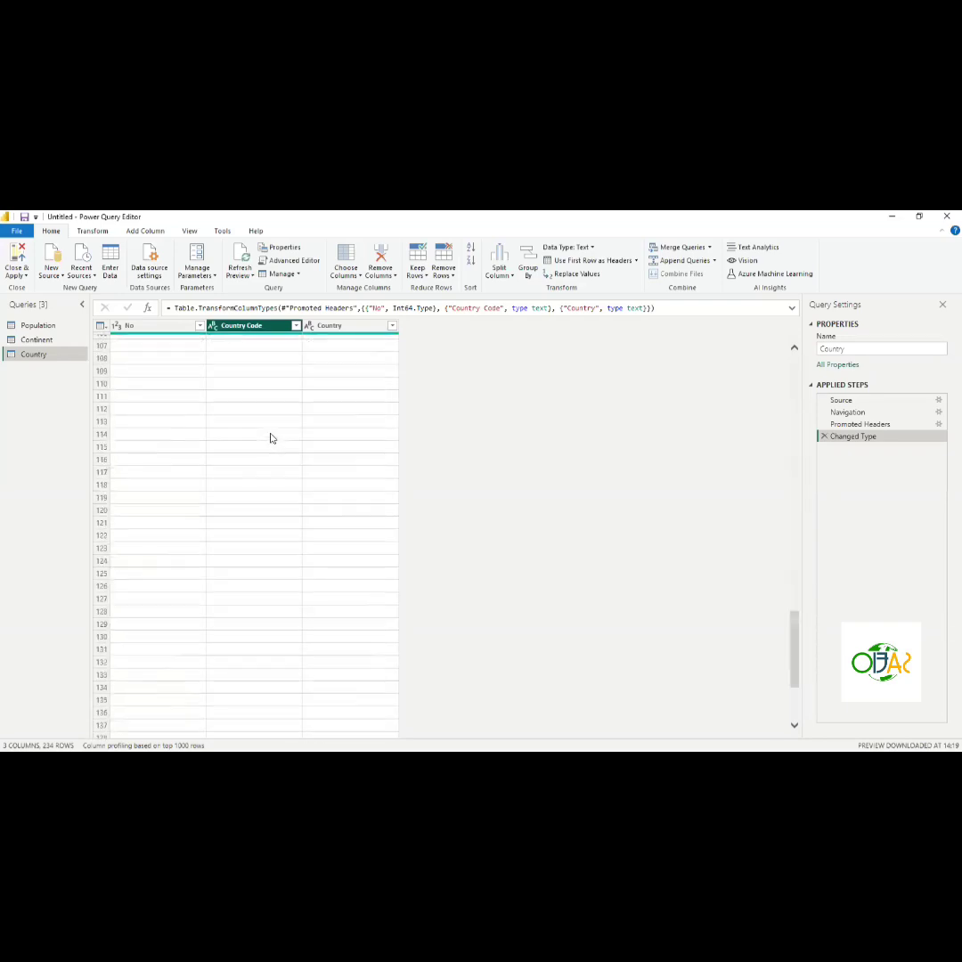
pyautogui.scroll(-7, 271, 438)
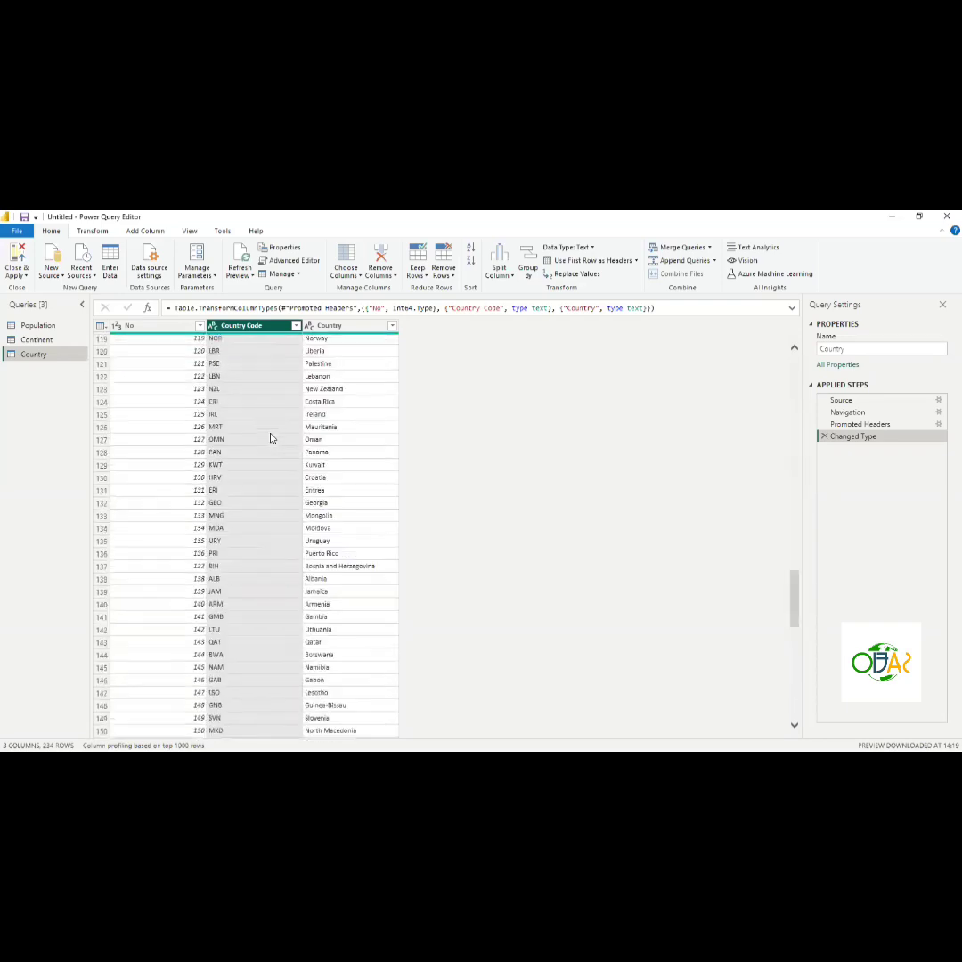
pyautogui.scroll(-20, 272, 438)
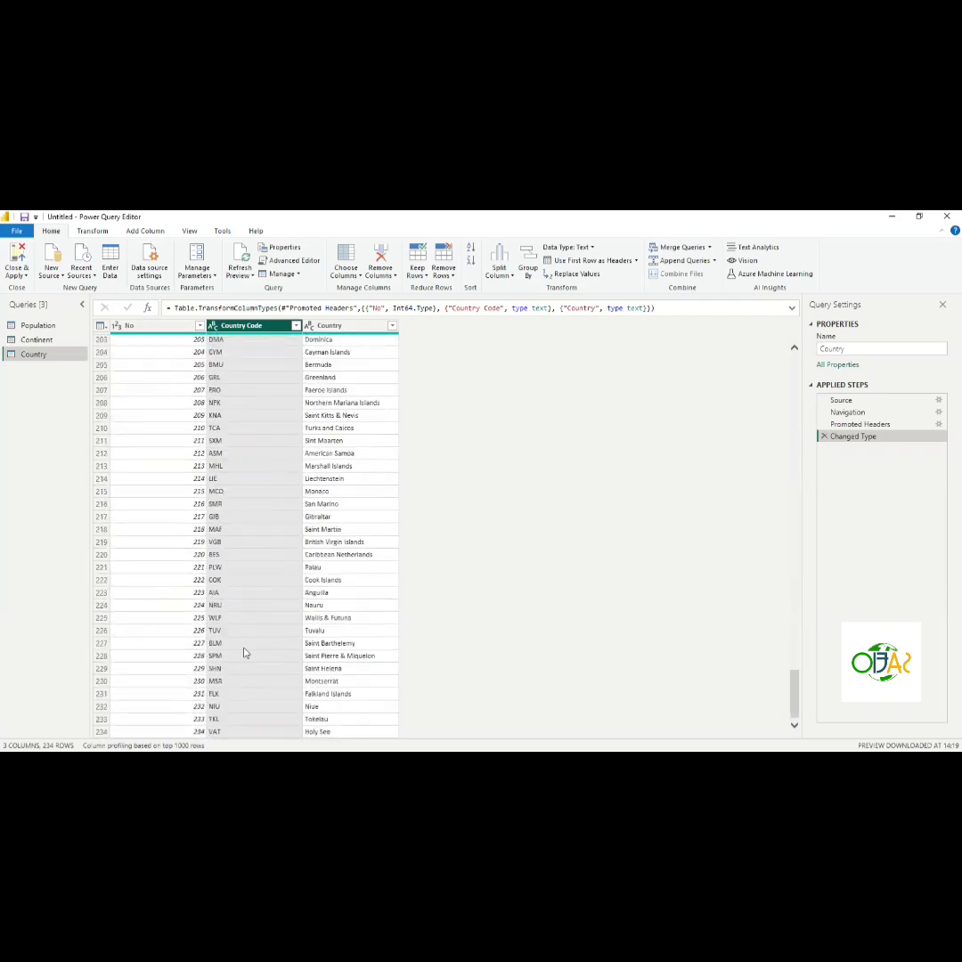
pyautogui.scroll(20, 245, 653)
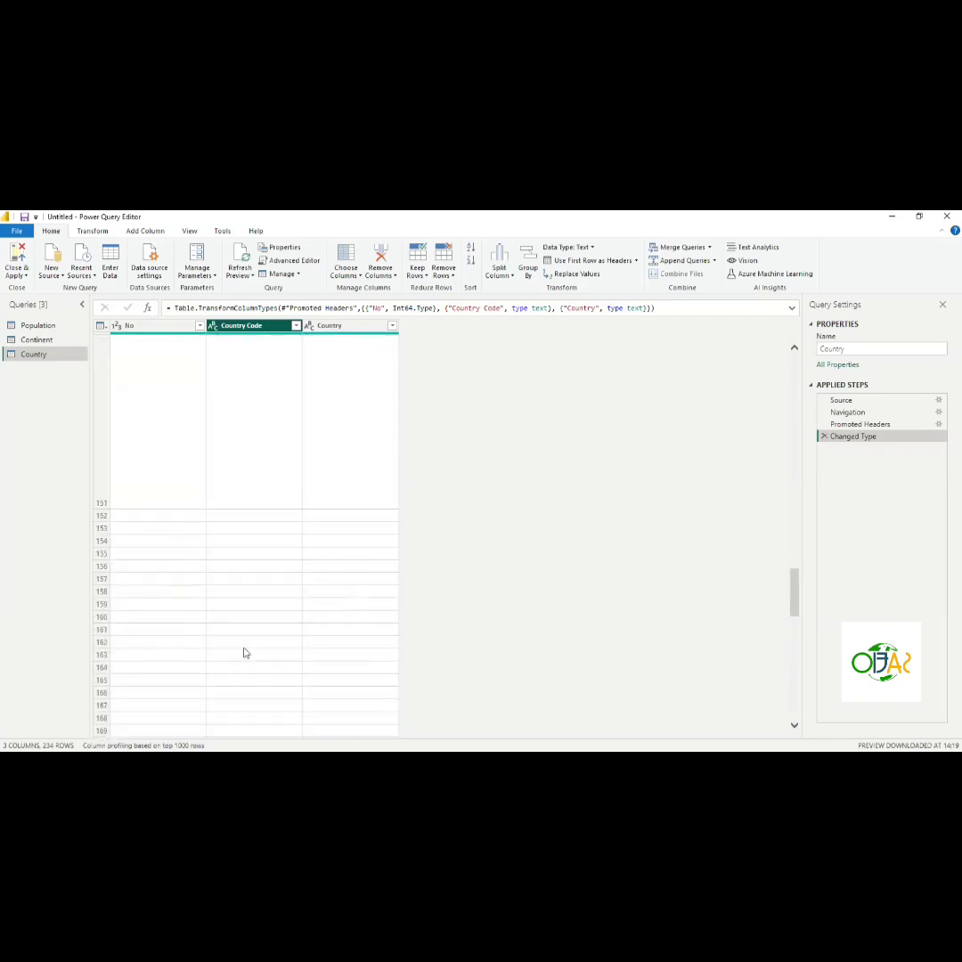
pyautogui.scroll(20, 244, 651)
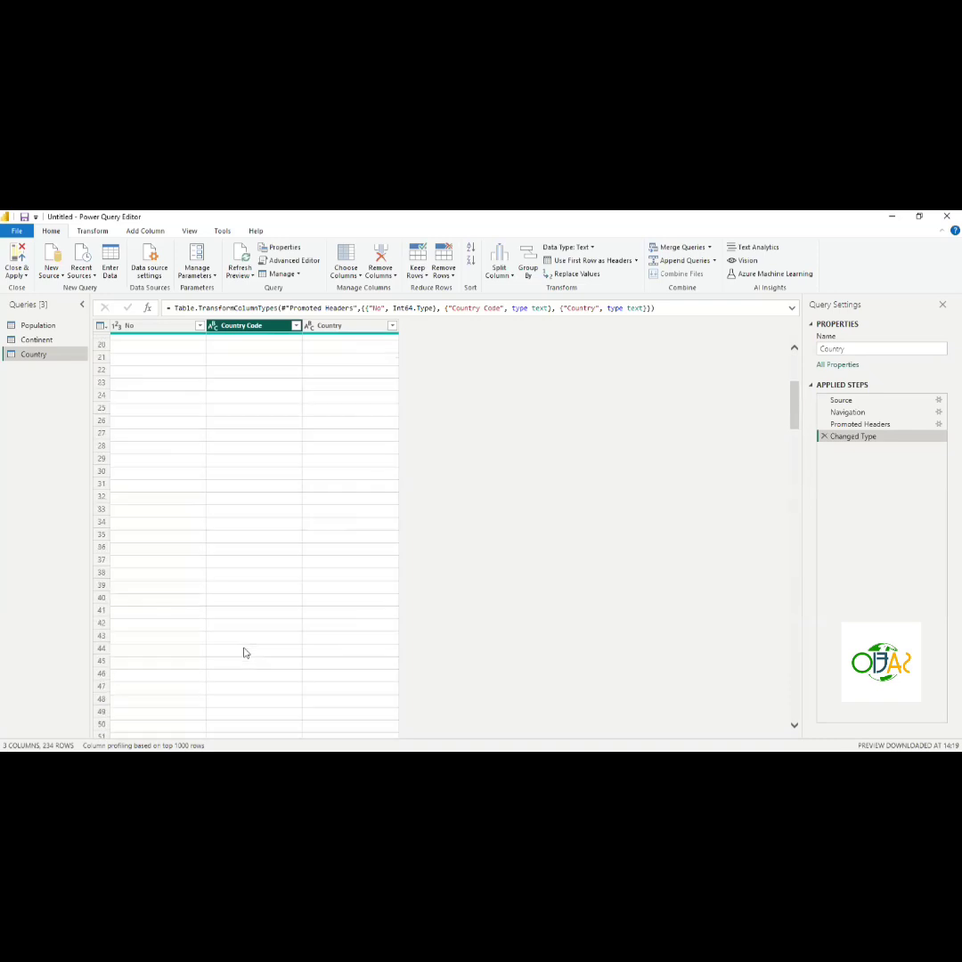
pyautogui.scroll(5, 271, 479)
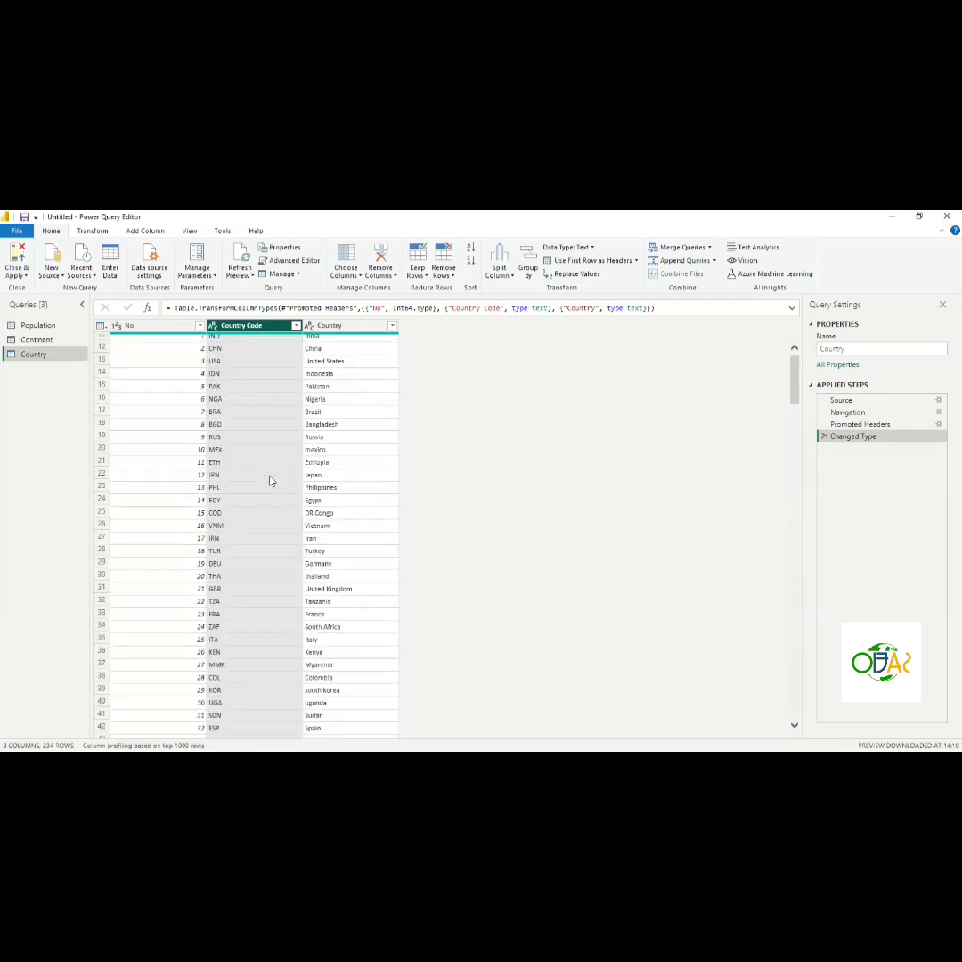
# - Remove the No column from the Country query and close the load summary after applying the queries
pyautogui.click(156, 326)
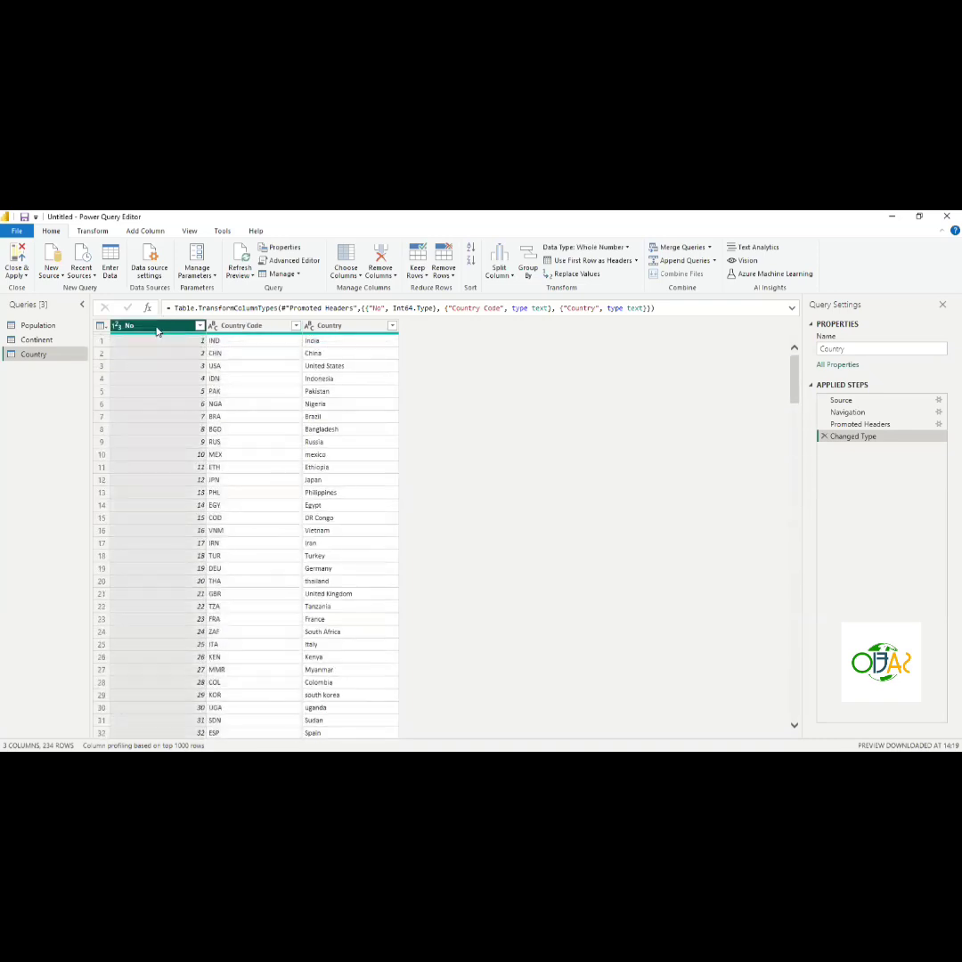
pyautogui.press('Delete')
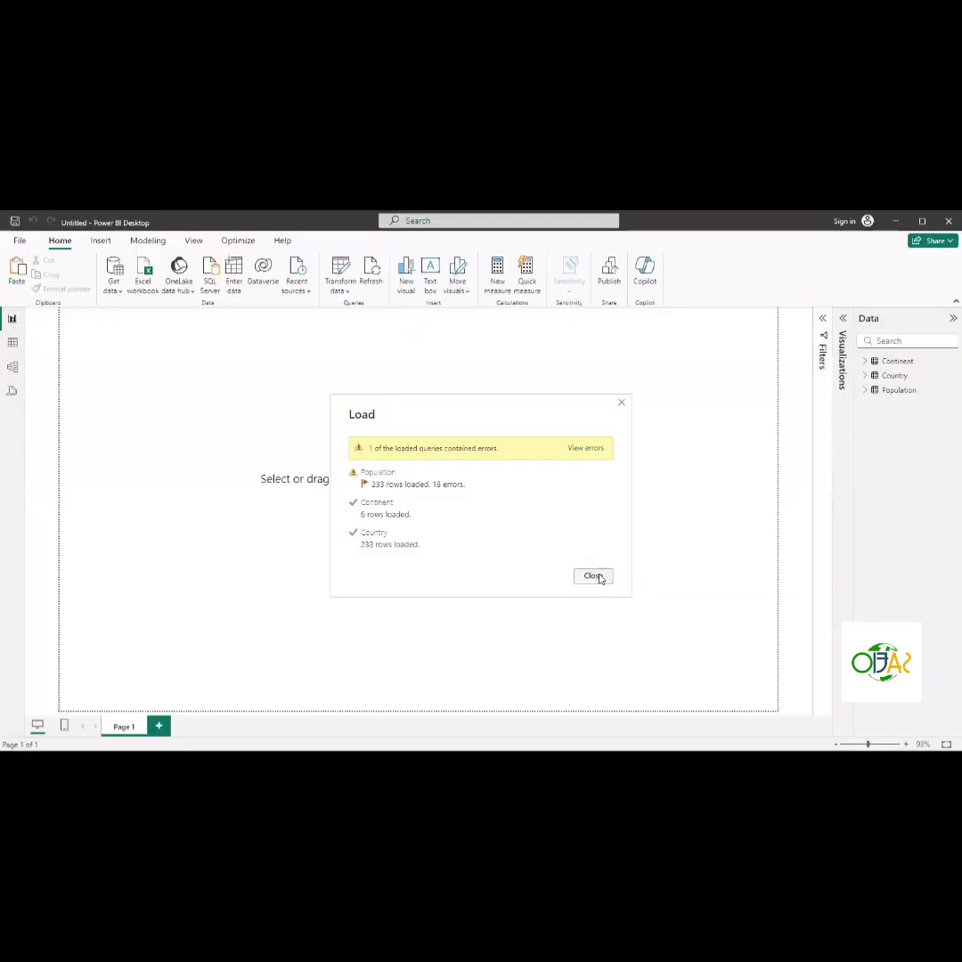
pyautogui.click(593, 577)
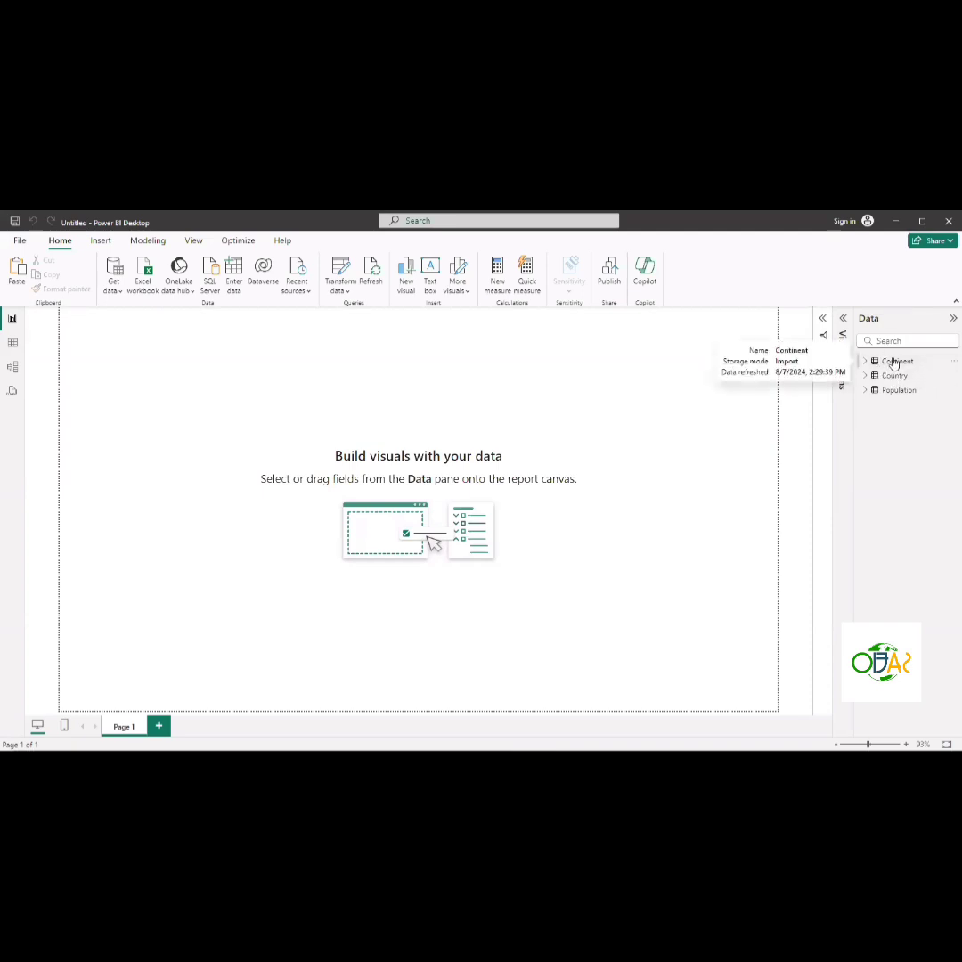
# - Expand the Continent, Country and Population tables in the Data pane to review their fields
pyautogui.click(866, 362)
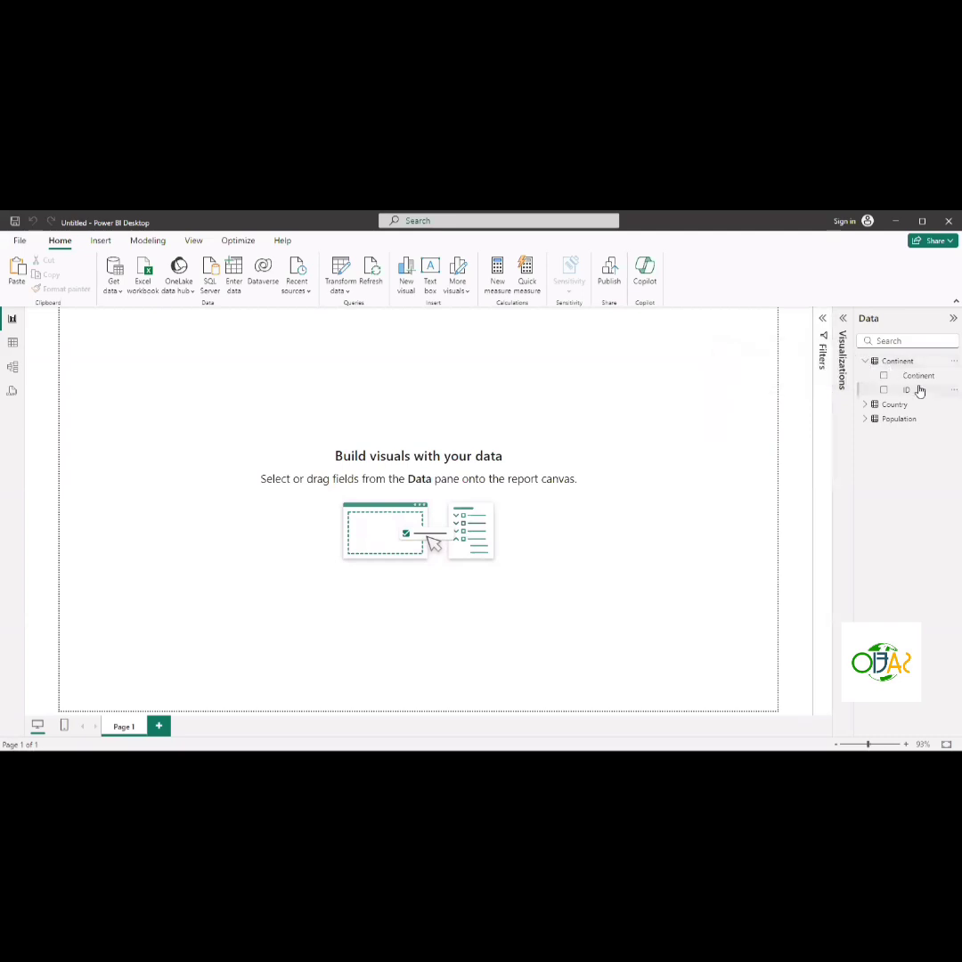
pyautogui.click(864, 361)
pyautogui.click(865, 376)
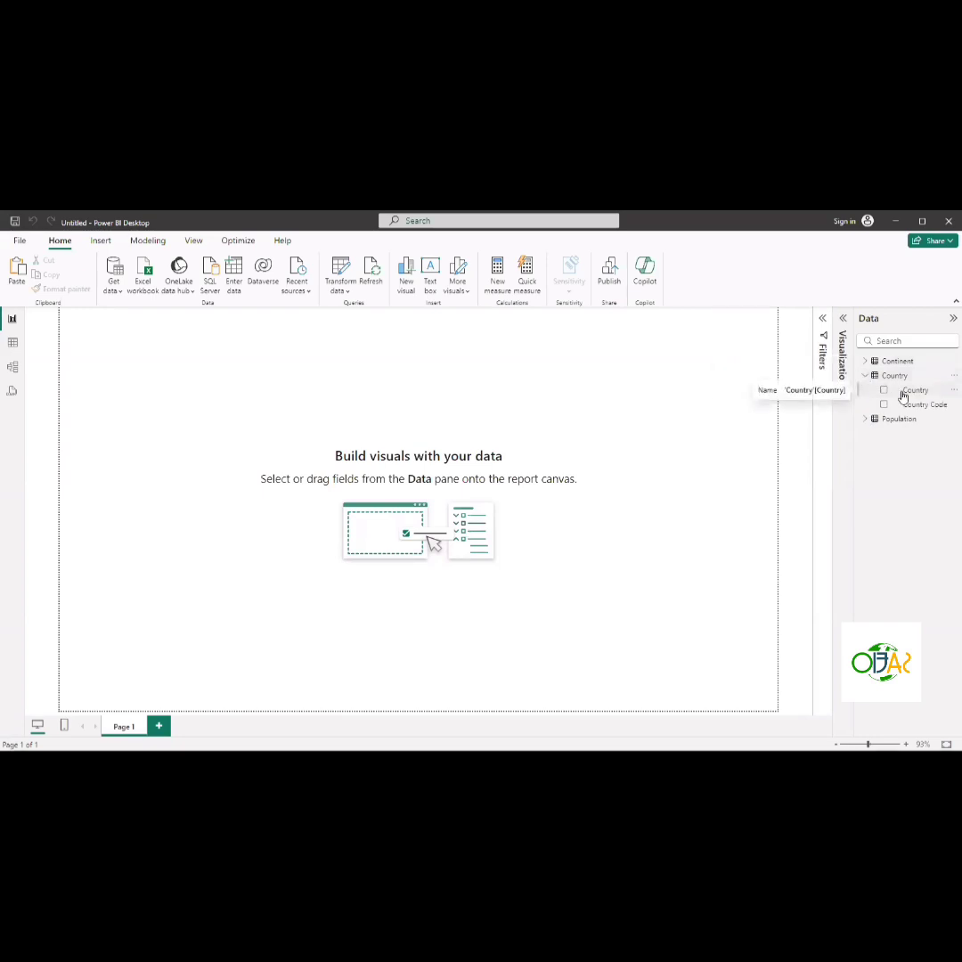
pyautogui.click(865, 376)
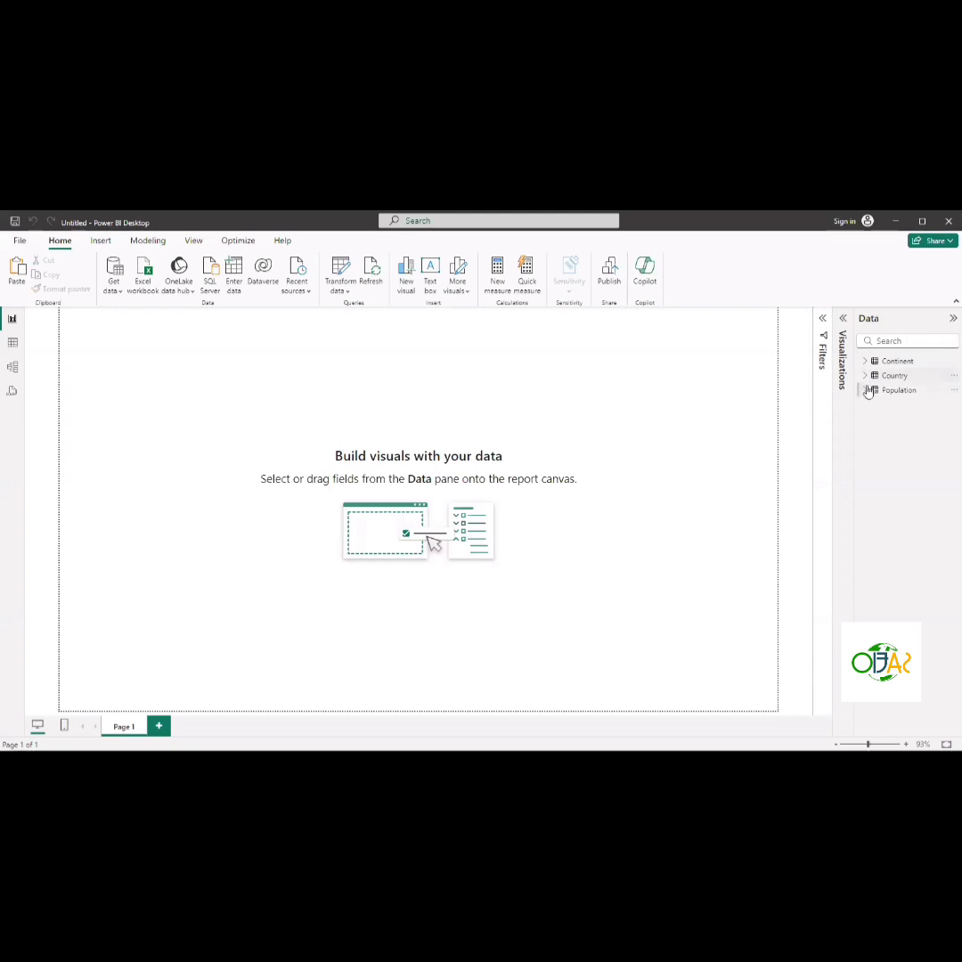
pyautogui.click(865, 391)
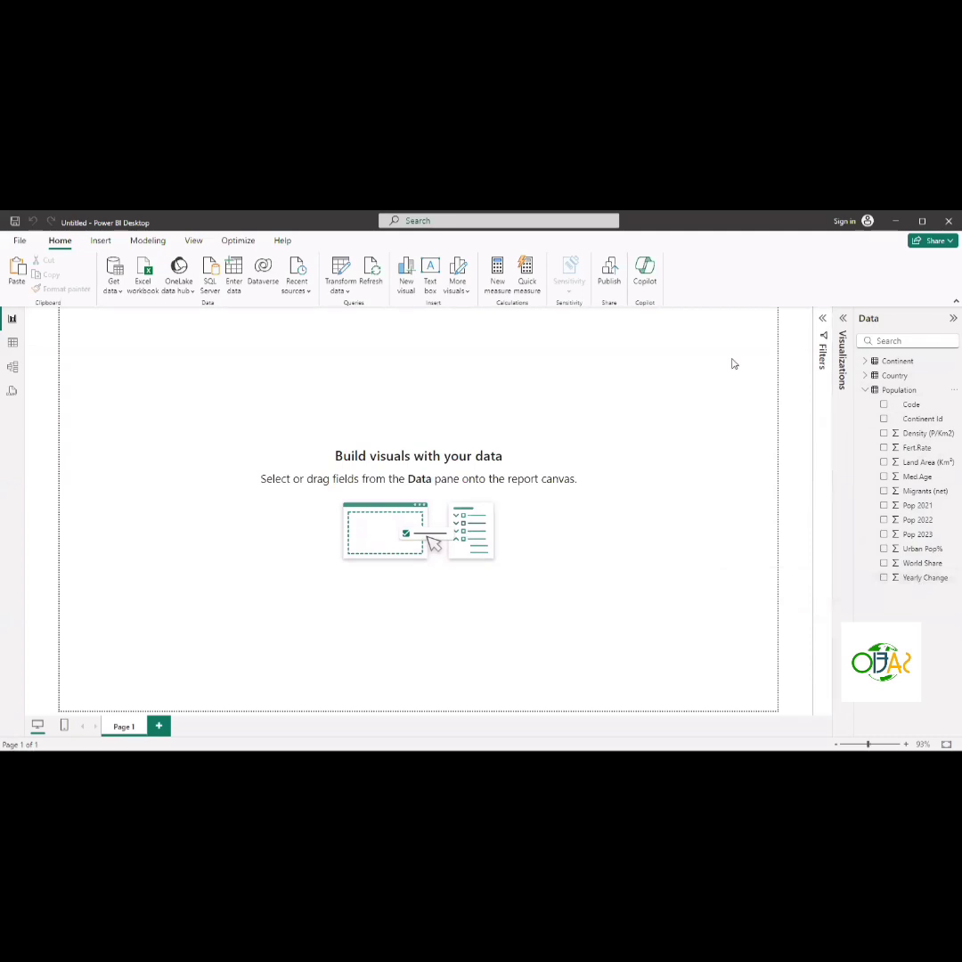
# - Browse the Continent and Country tables in Table view, scrolling through the Country rows
pyautogui.click(13, 348)
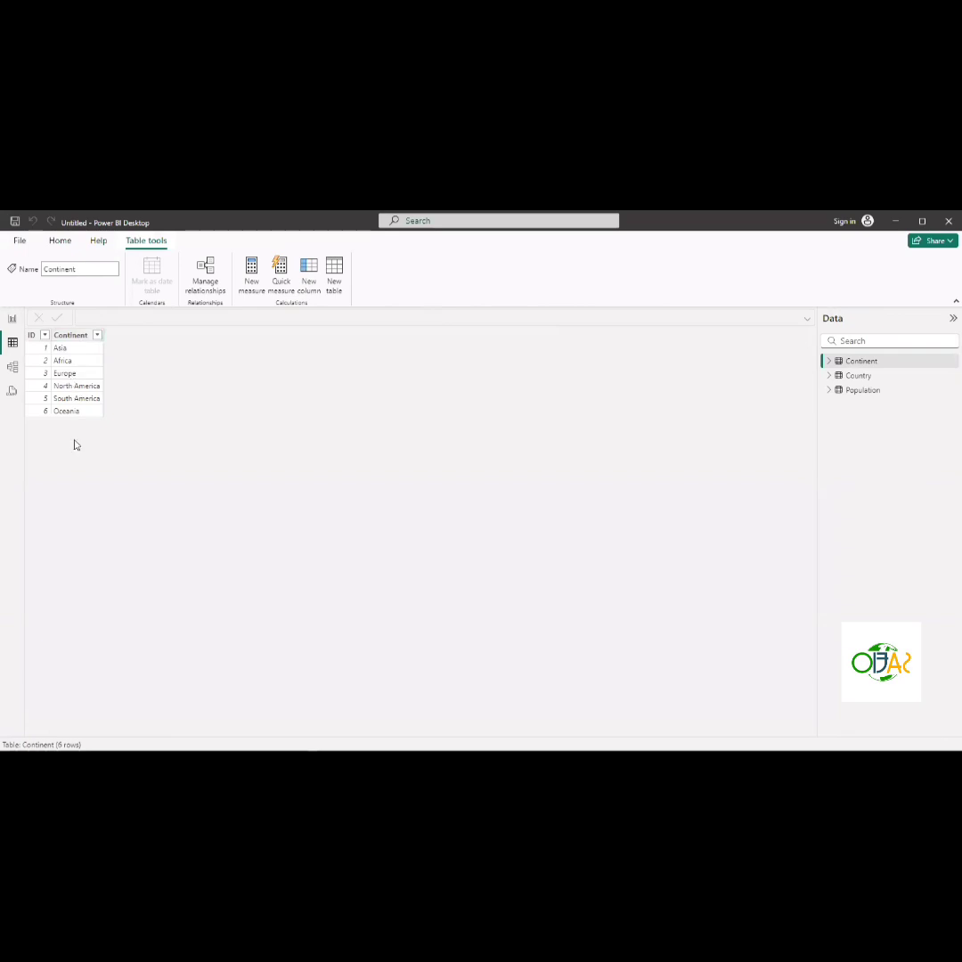
pyautogui.click(862, 376)
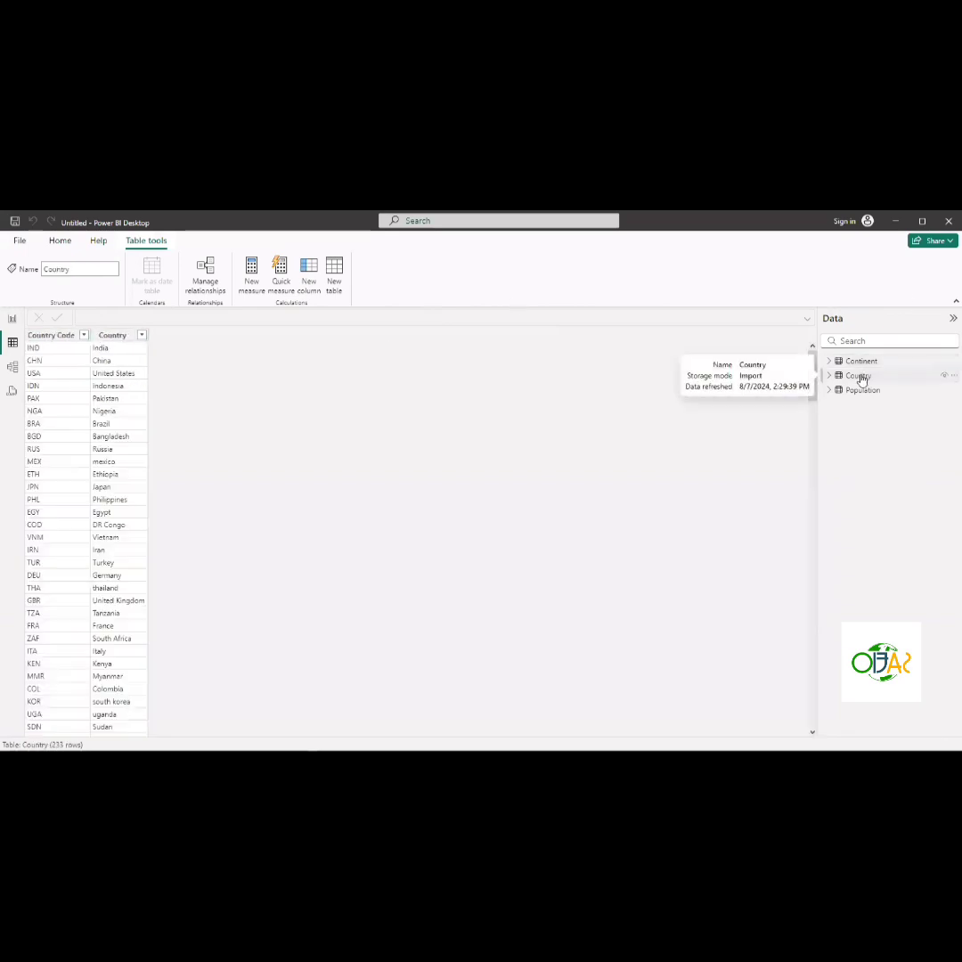
pyautogui.scroll(-3, 103, 459)
pyautogui.scroll(-20, 103, 459)
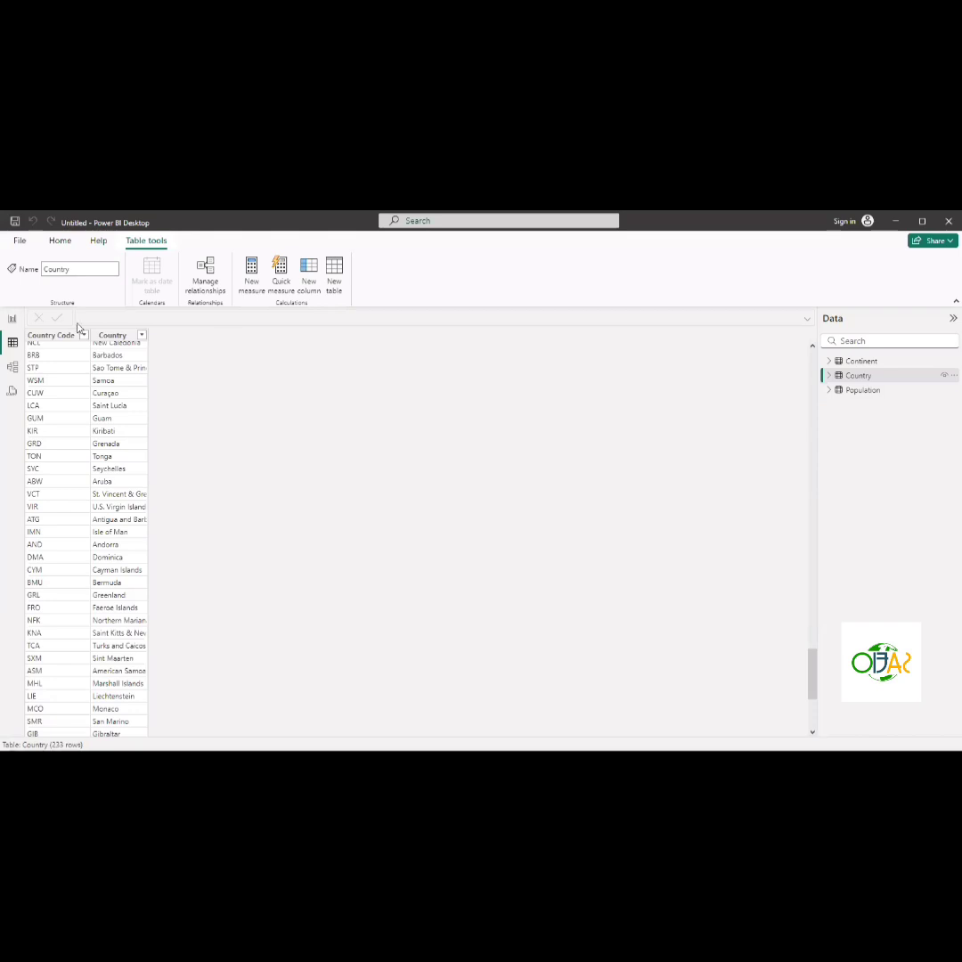
pyautogui.click(13, 319)
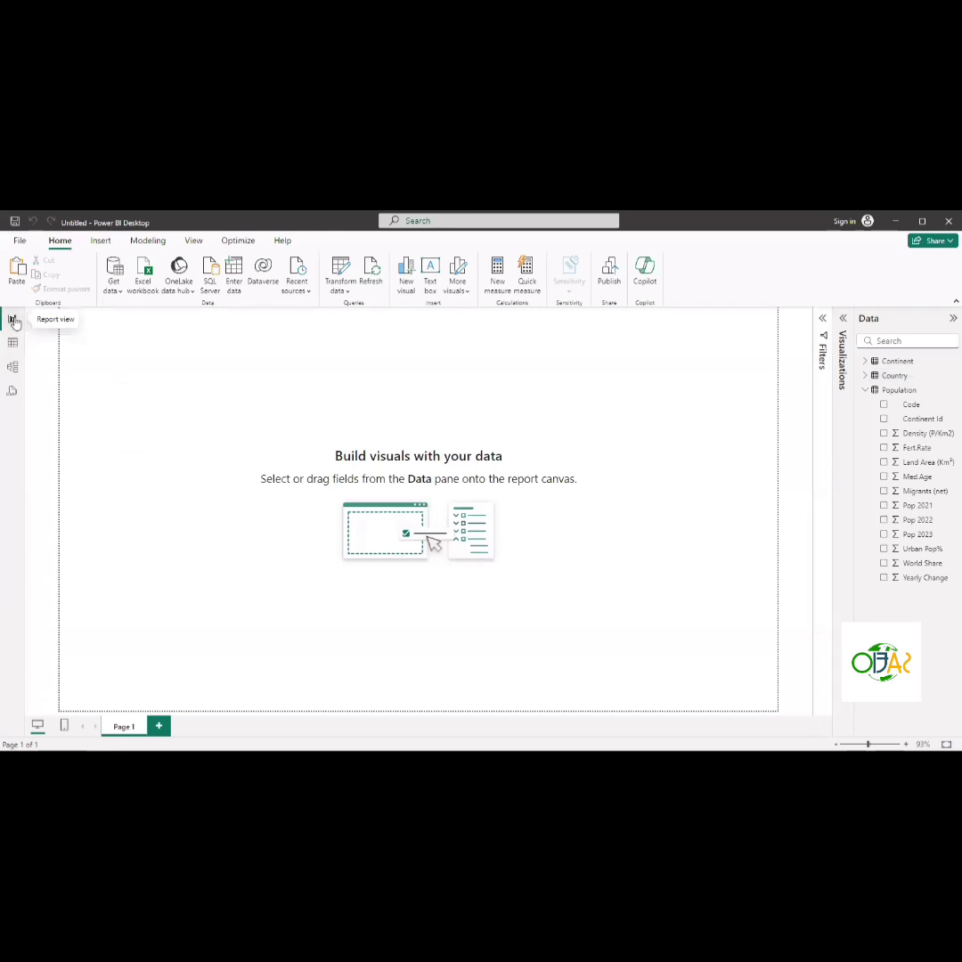
pyautogui.click(865, 391)
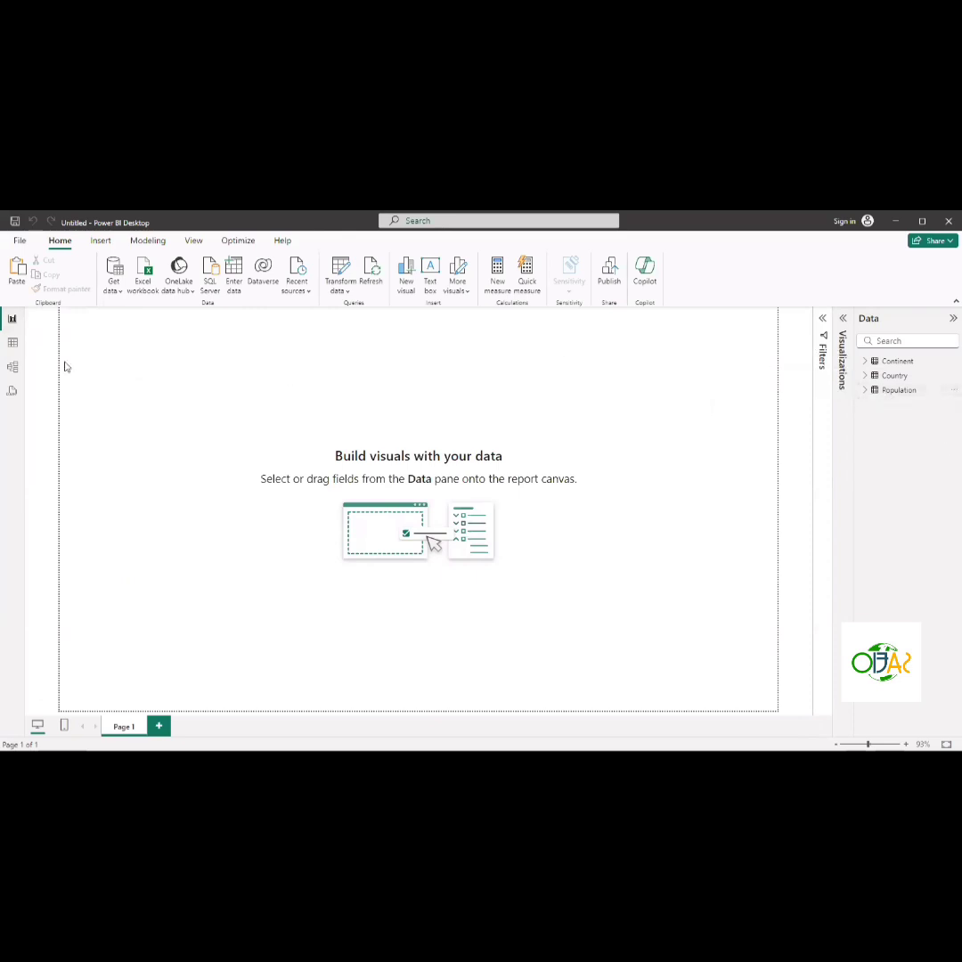
pyautogui.click(12, 344)
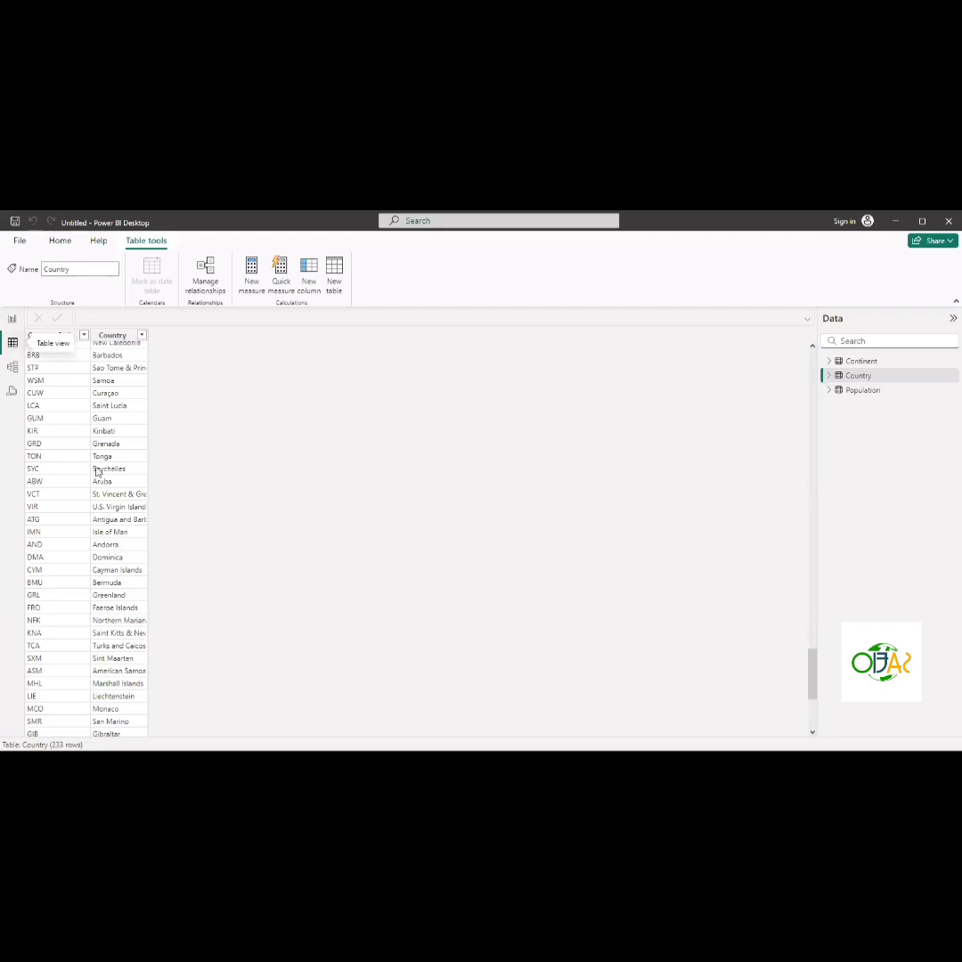
pyautogui.scroll(15, 58, 505)
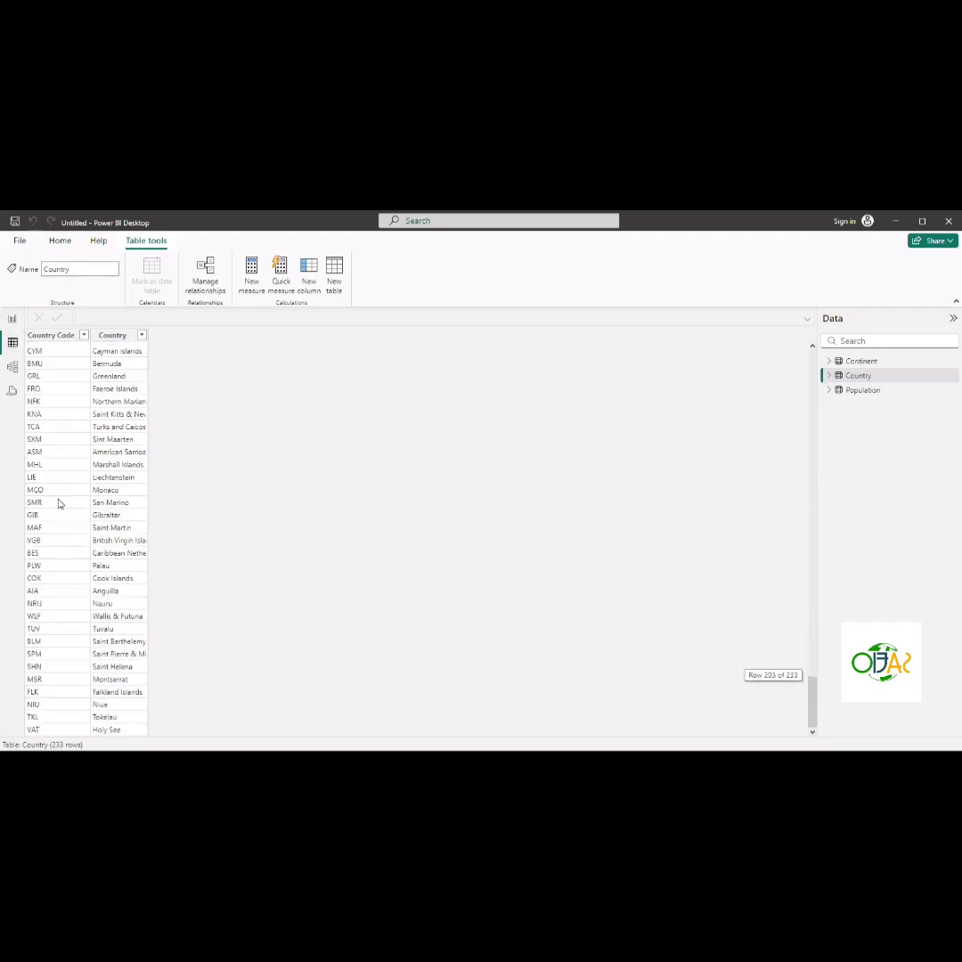
pyautogui.scroll(20, 59, 504)
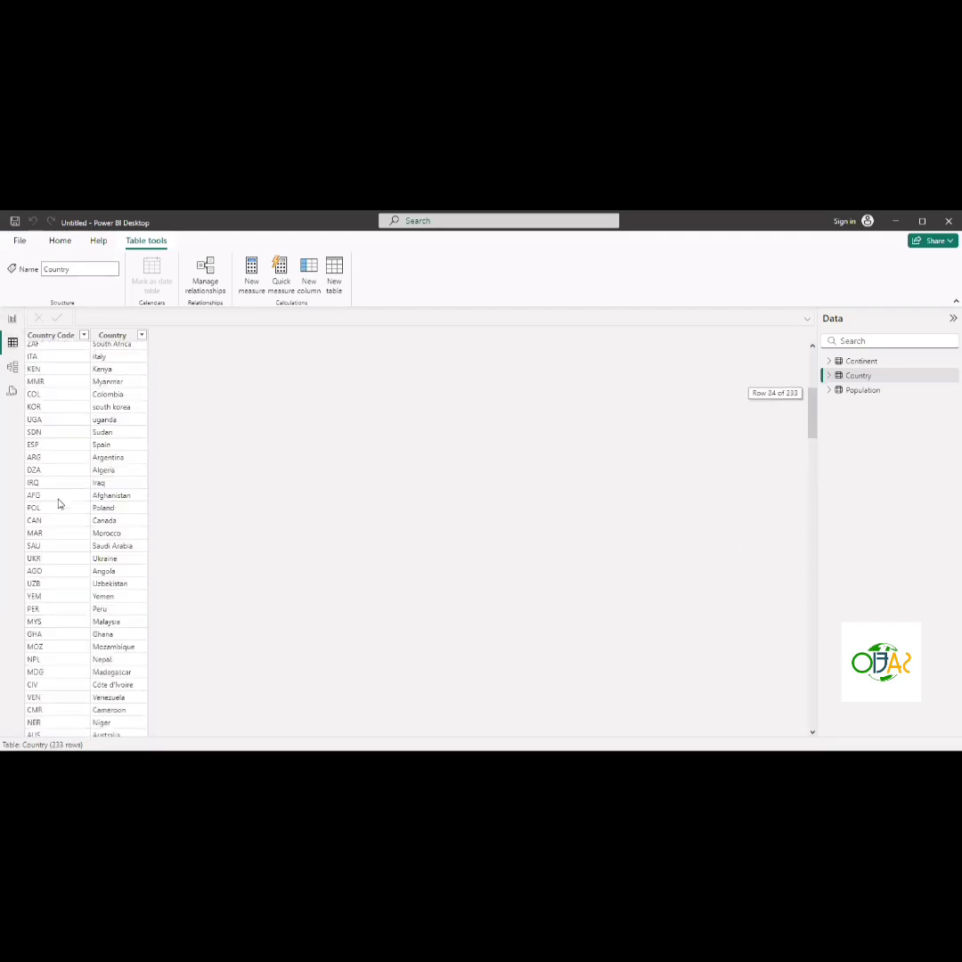
# - Open Model view and rearrange the layout, placing the Country table card below the Continent card
pyautogui.click(13, 370)
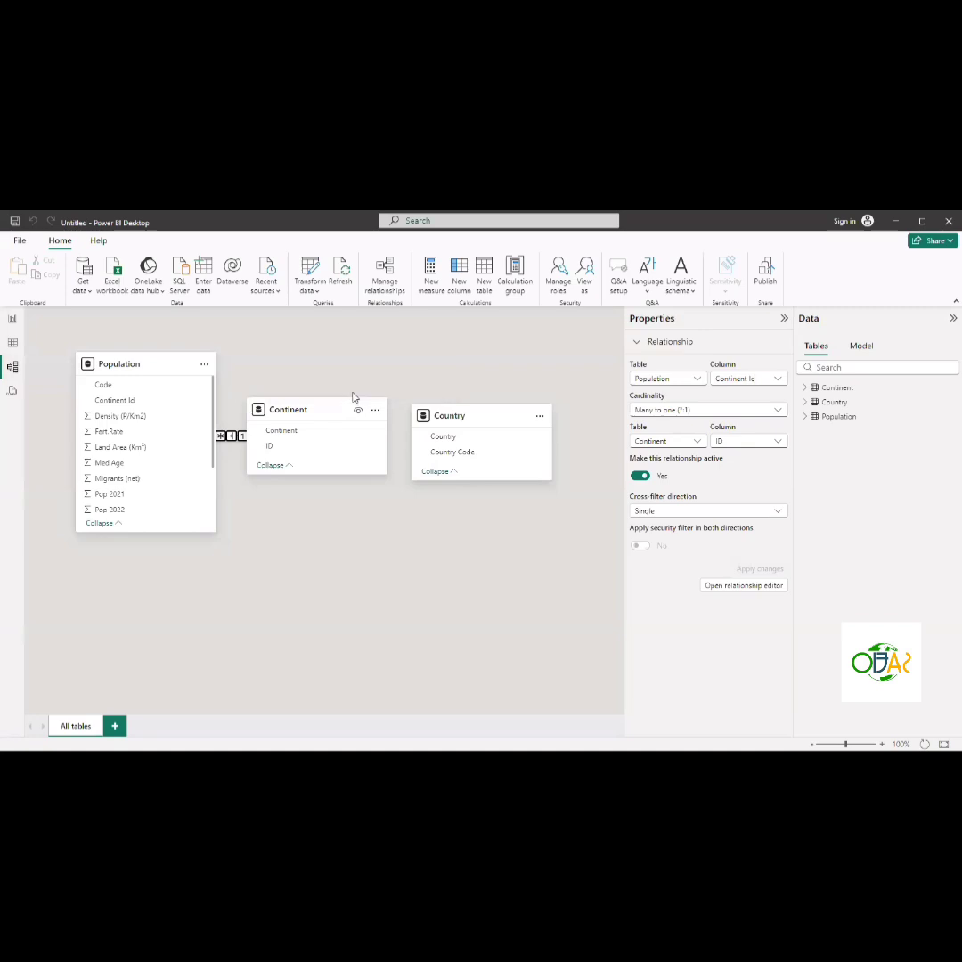
pyautogui.moveTo(353, 403); pyautogui.dragTo(377, 378)
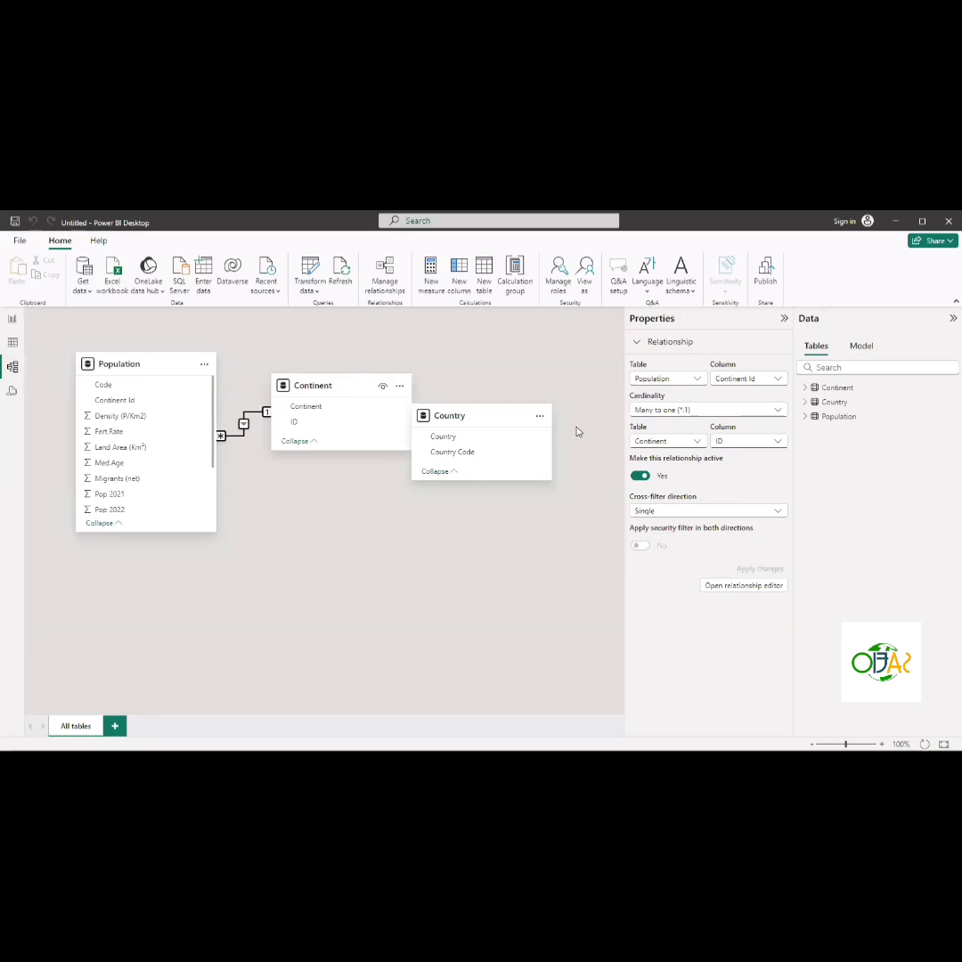
pyautogui.moveTo(500, 426); pyautogui.dragTo(365, 518)
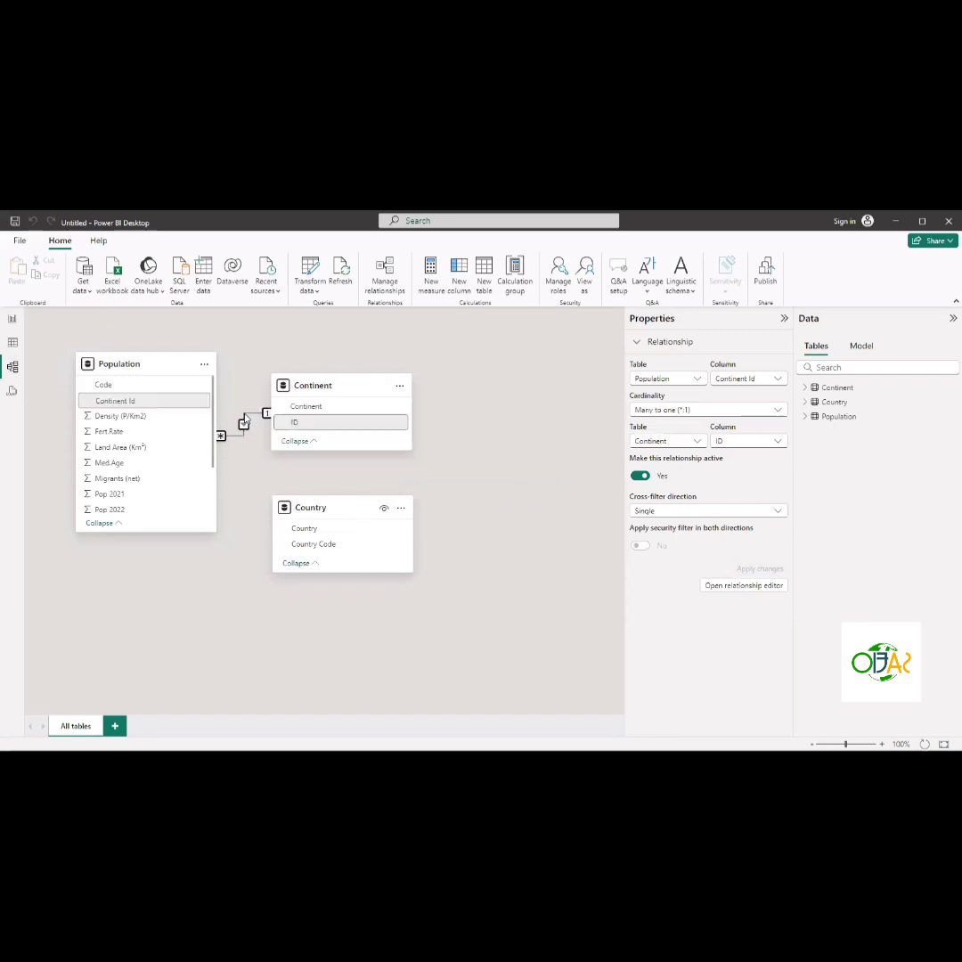
# - Select the Population and Continent table cards, then review the Country table's rows in Table view
pyautogui.click(166, 371)
pyautogui.click(355, 391)
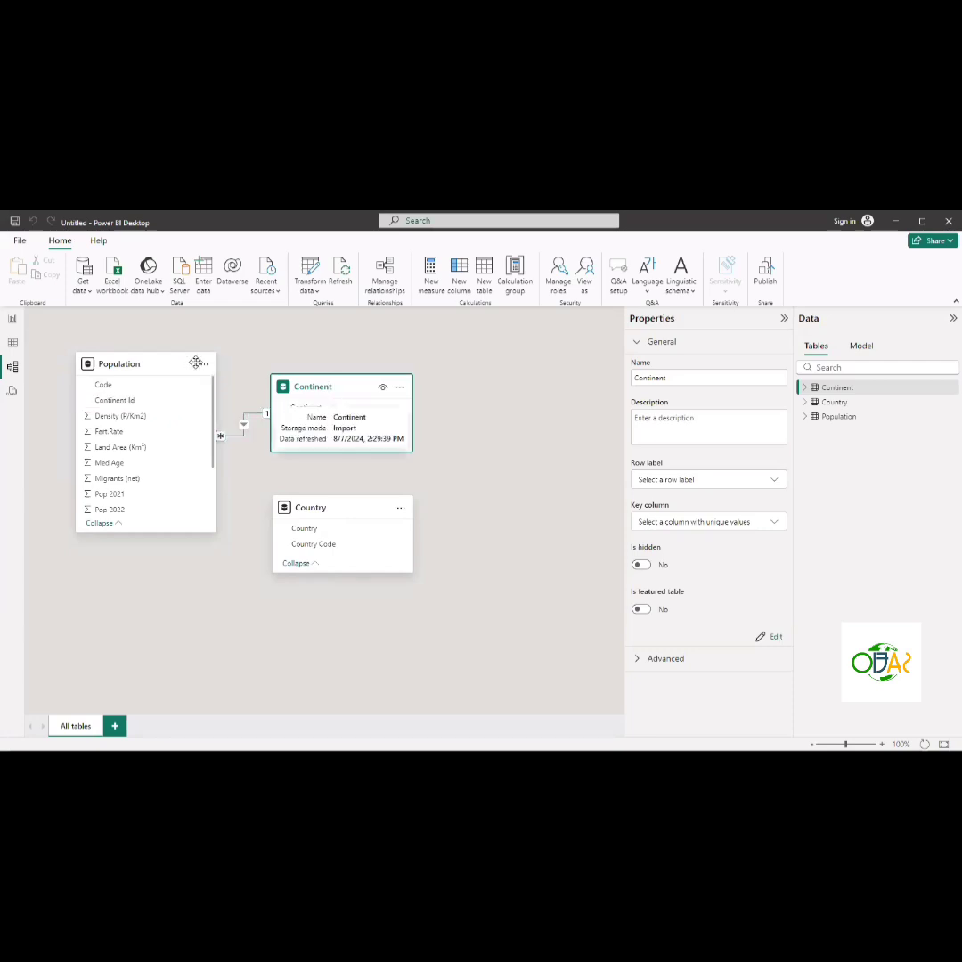
pyautogui.click(12, 344)
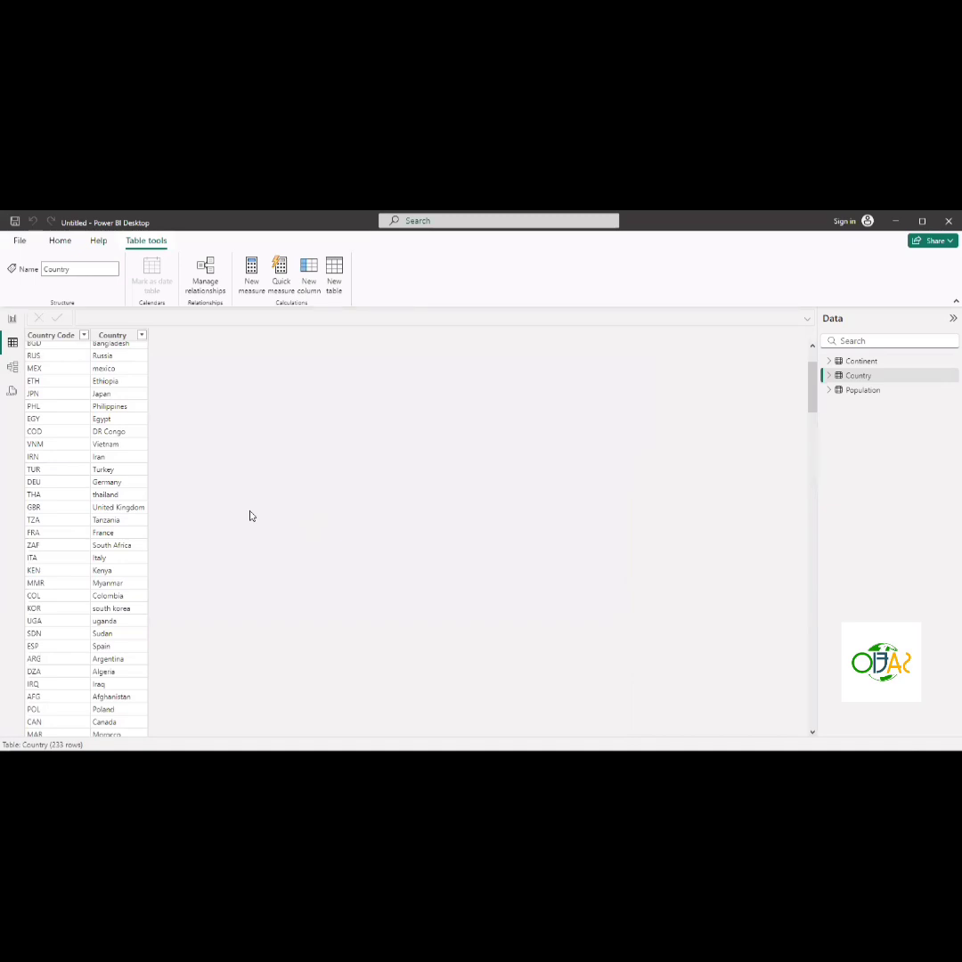
pyautogui.scroll(3, 103, 563)
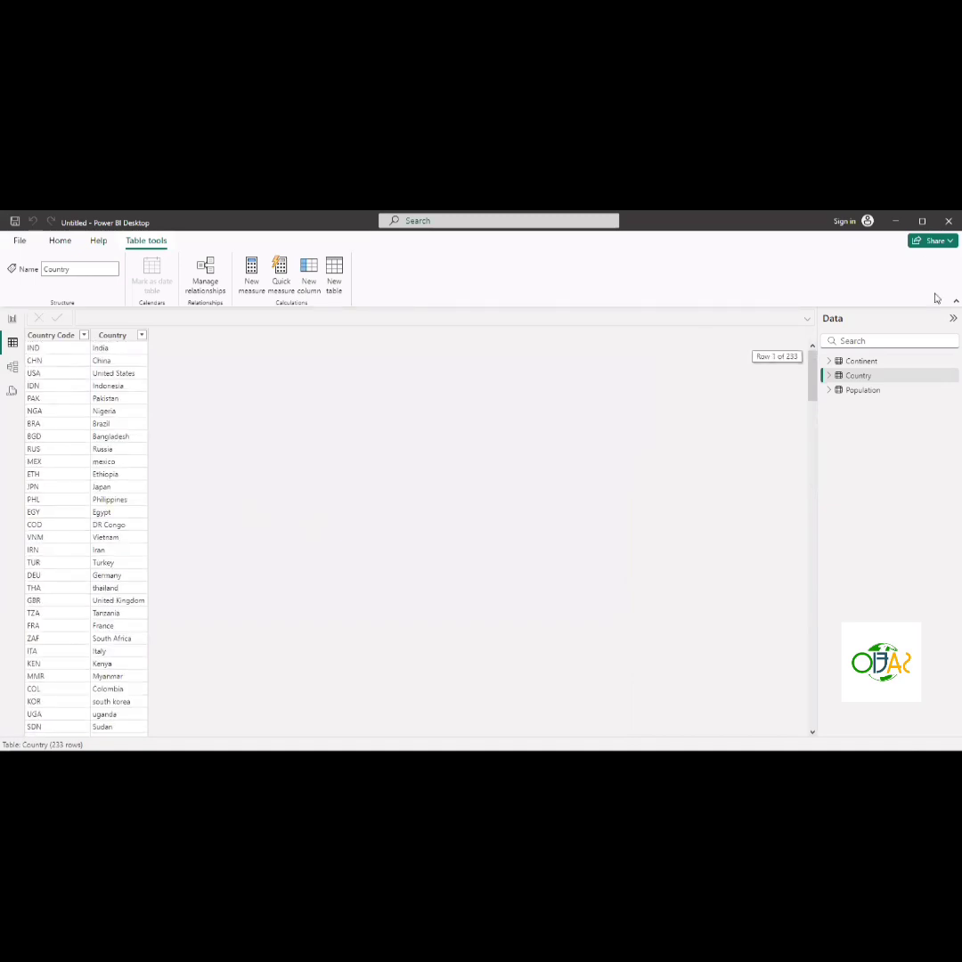
# - Switch between the Continent, Population and Country tables in Table view to compare their data
pyautogui.click(868, 365)
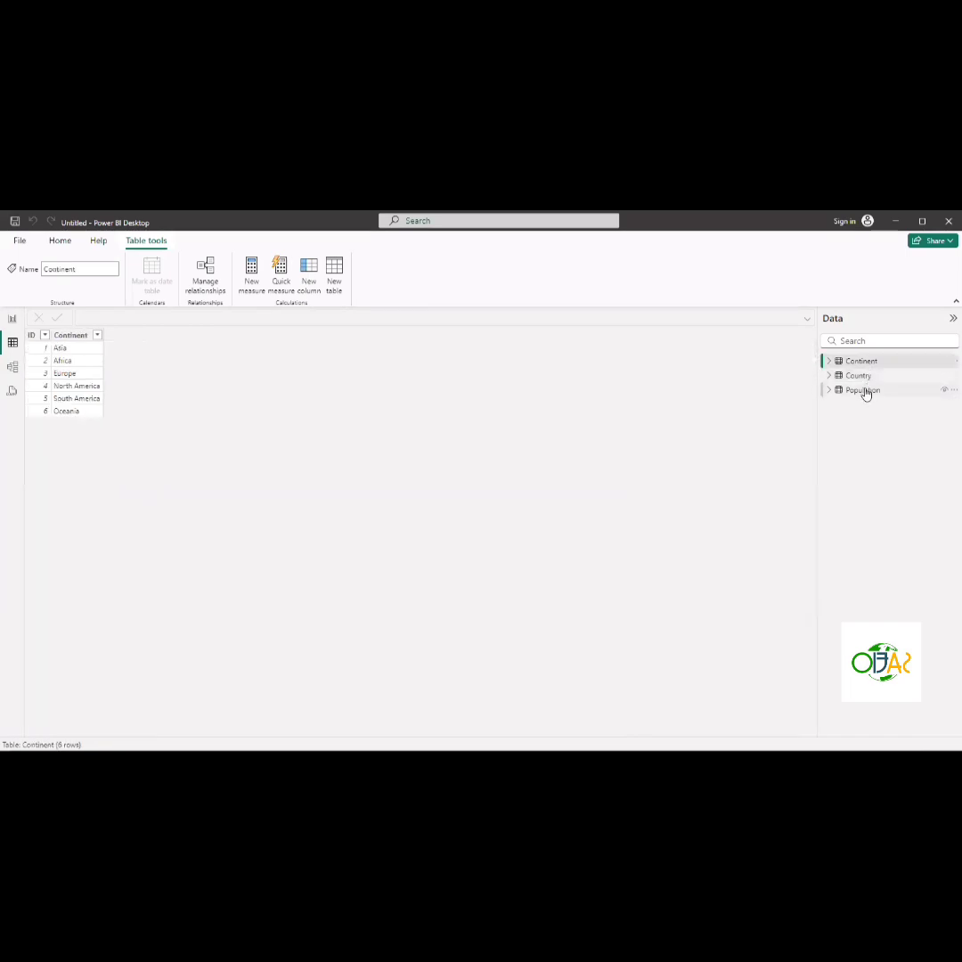
pyautogui.click(862, 391)
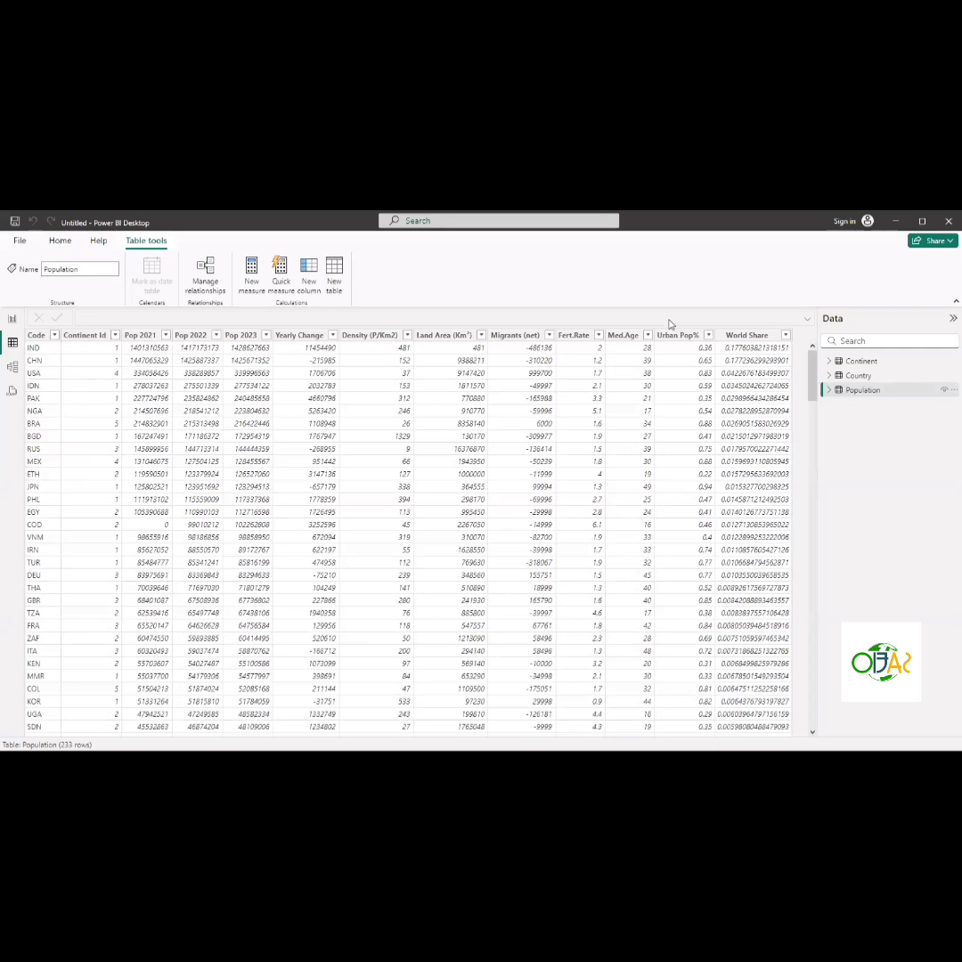
pyautogui.click(877, 377)
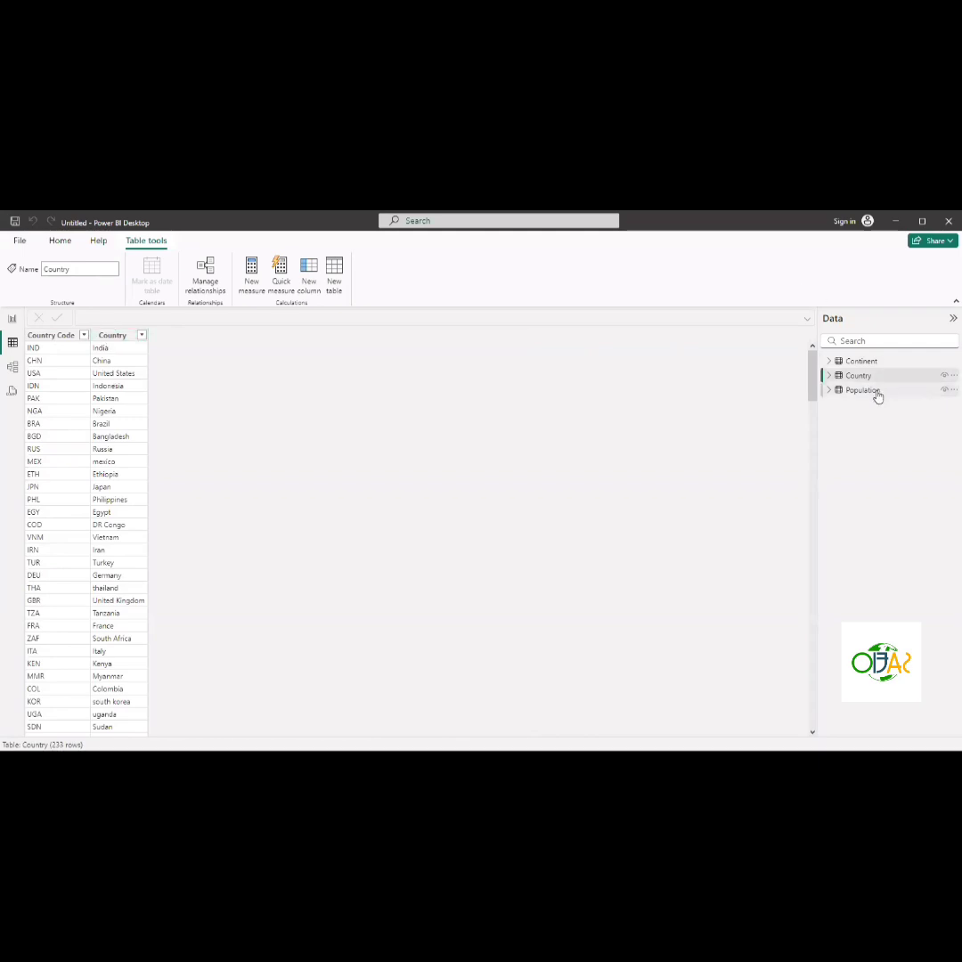
pyautogui.moveTo(877, 396)
pyautogui.click(857, 390)
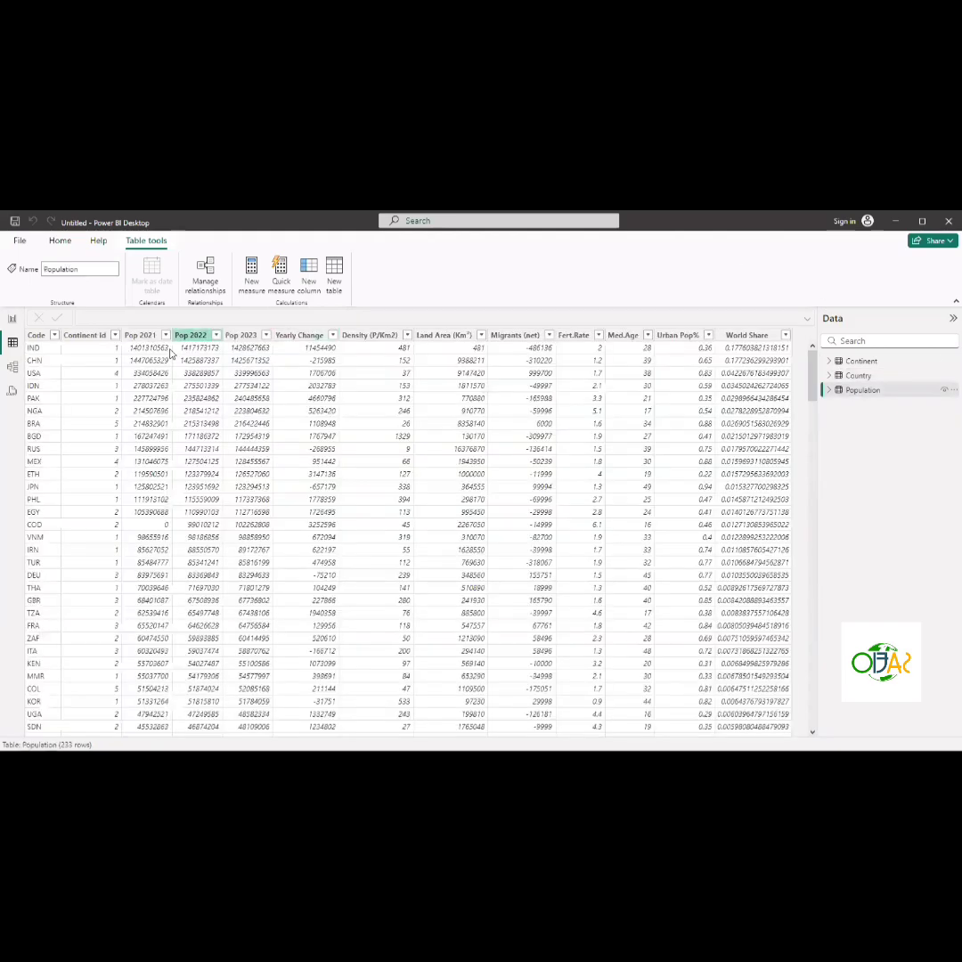
pyautogui.click(152, 374)
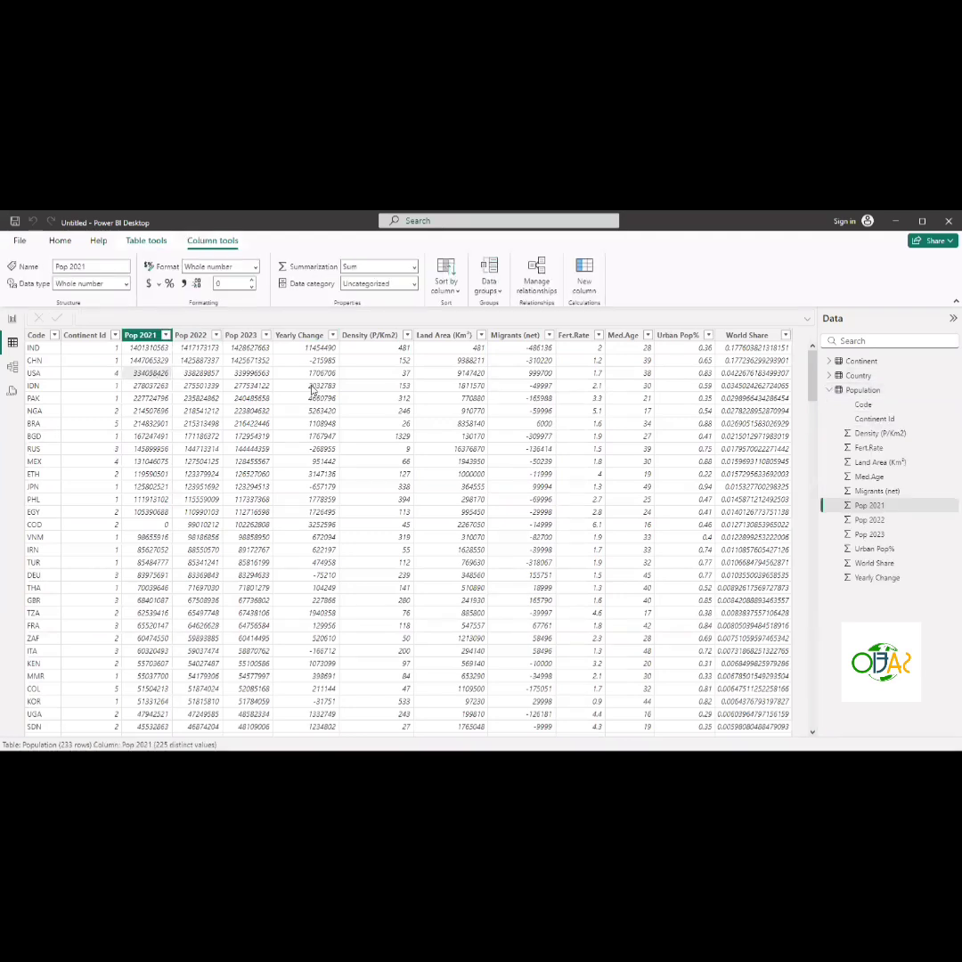
pyautogui.click(830, 391)
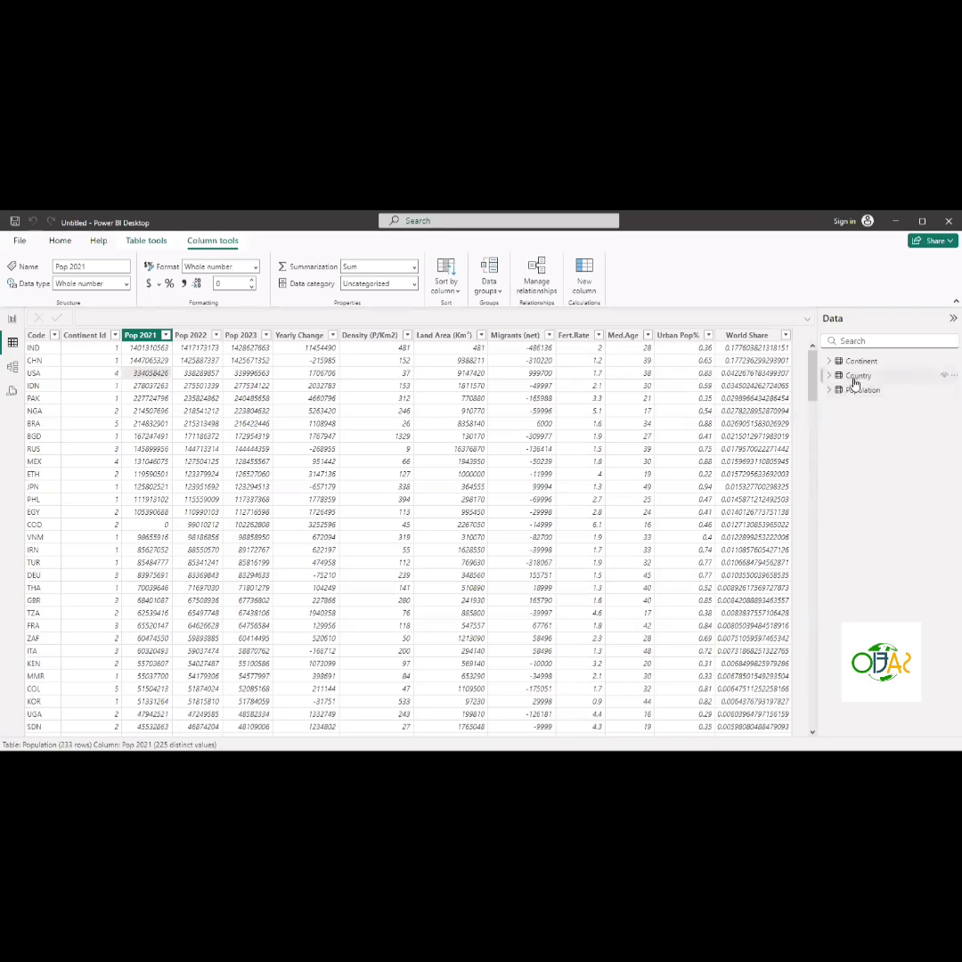
pyautogui.click(856, 390)
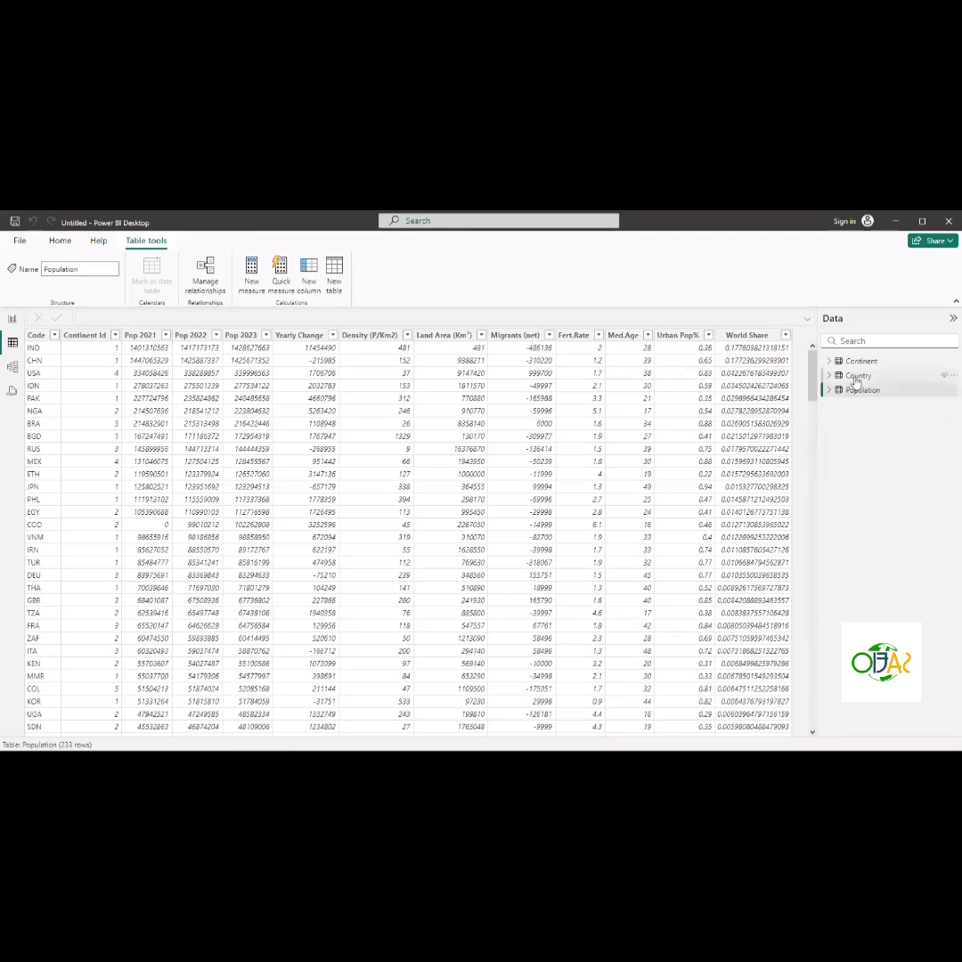
pyautogui.click(856, 377)
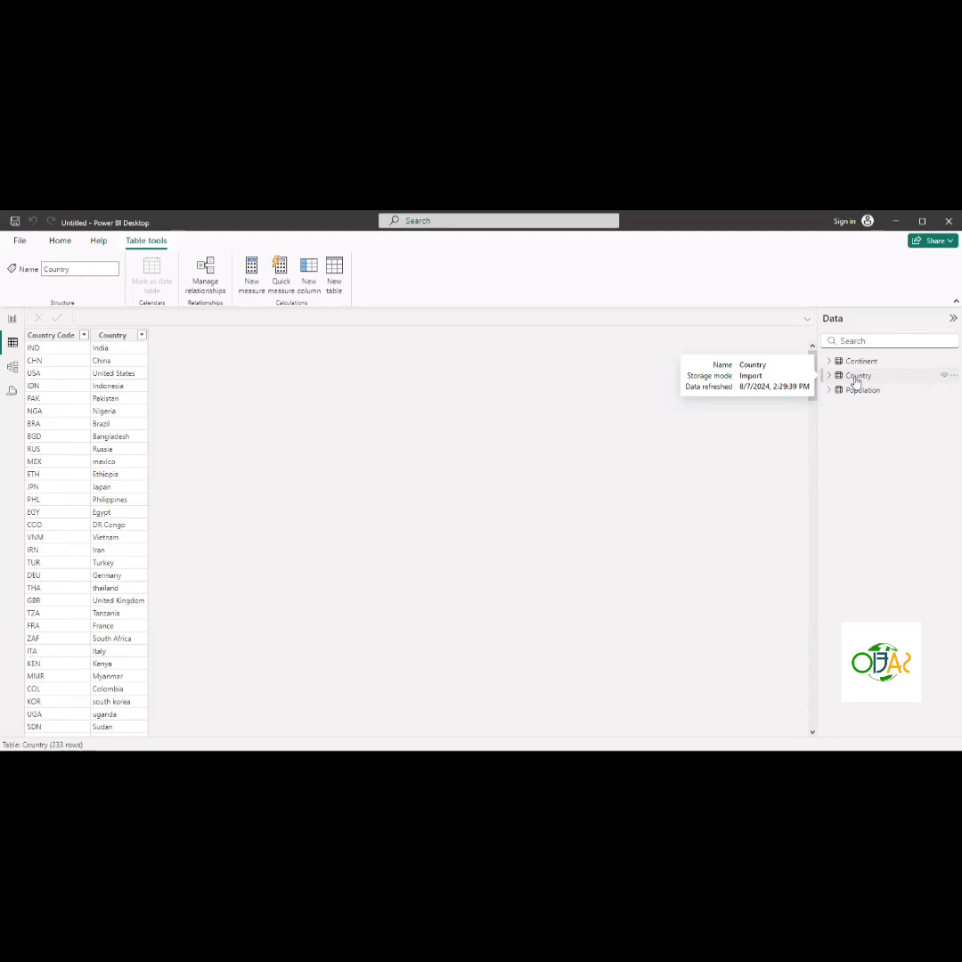
# - Inspect the Country table's Country Code column and fields, alternating with the Population table's rows
pyautogui.click(856, 378)
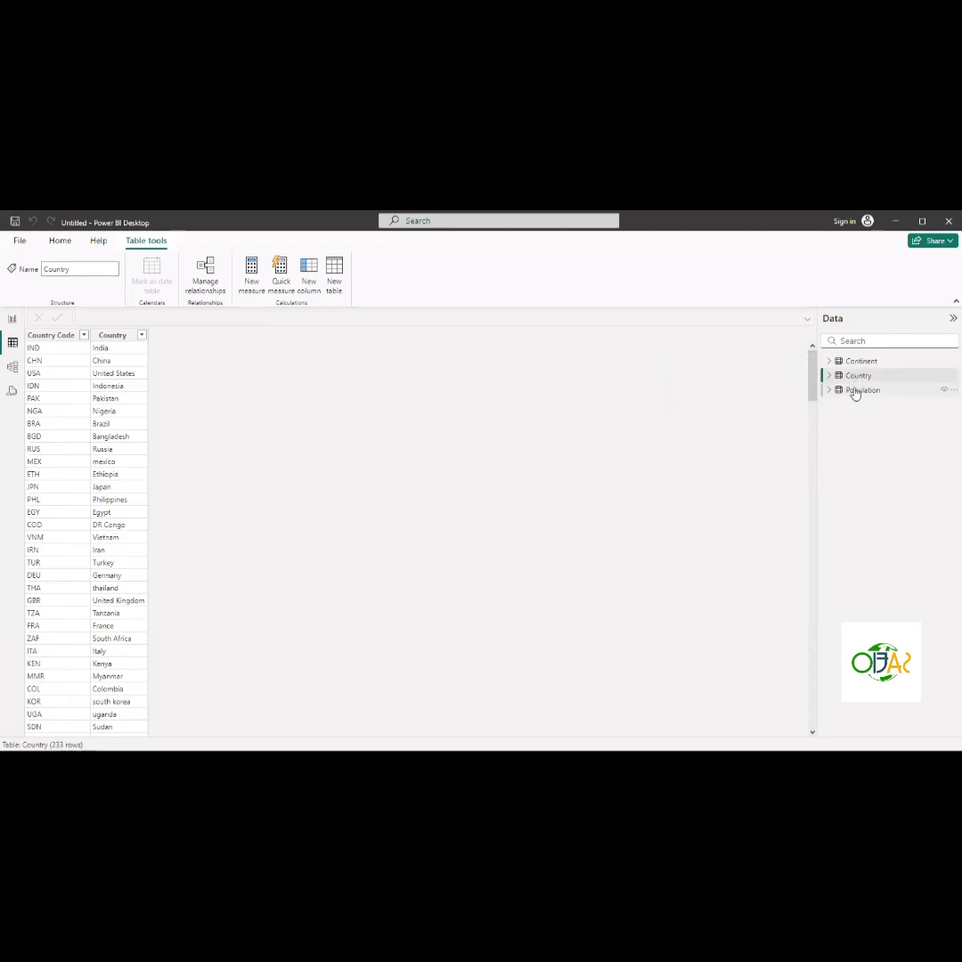
pyautogui.click(854, 392)
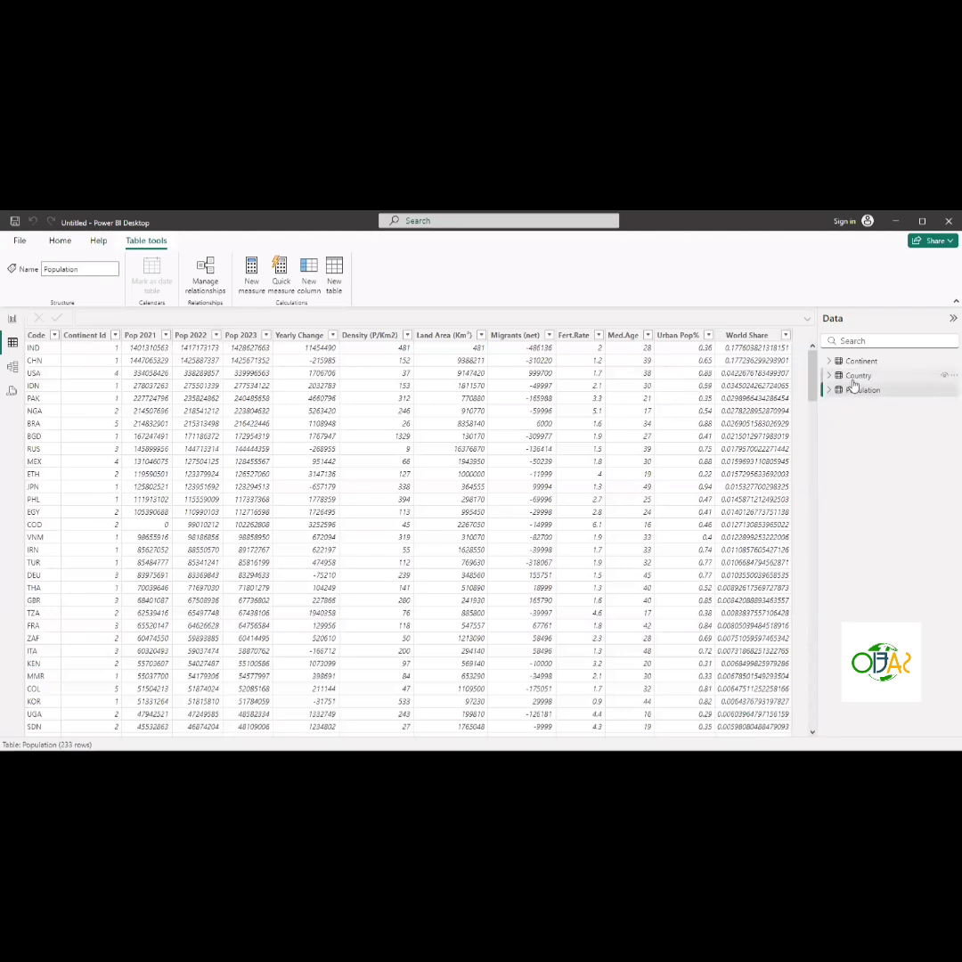
pyautogui.click(853, 384)
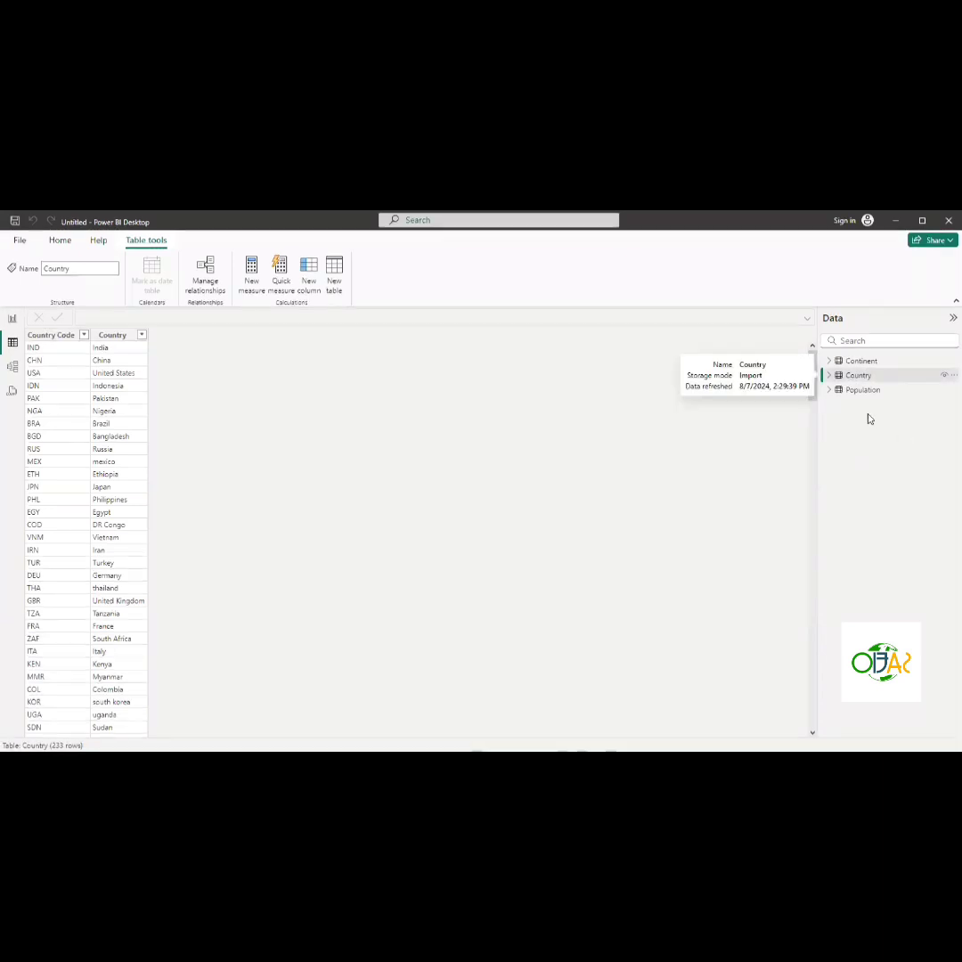
pyautogui.click(64, 335)
pyautogui.click(837, 376)
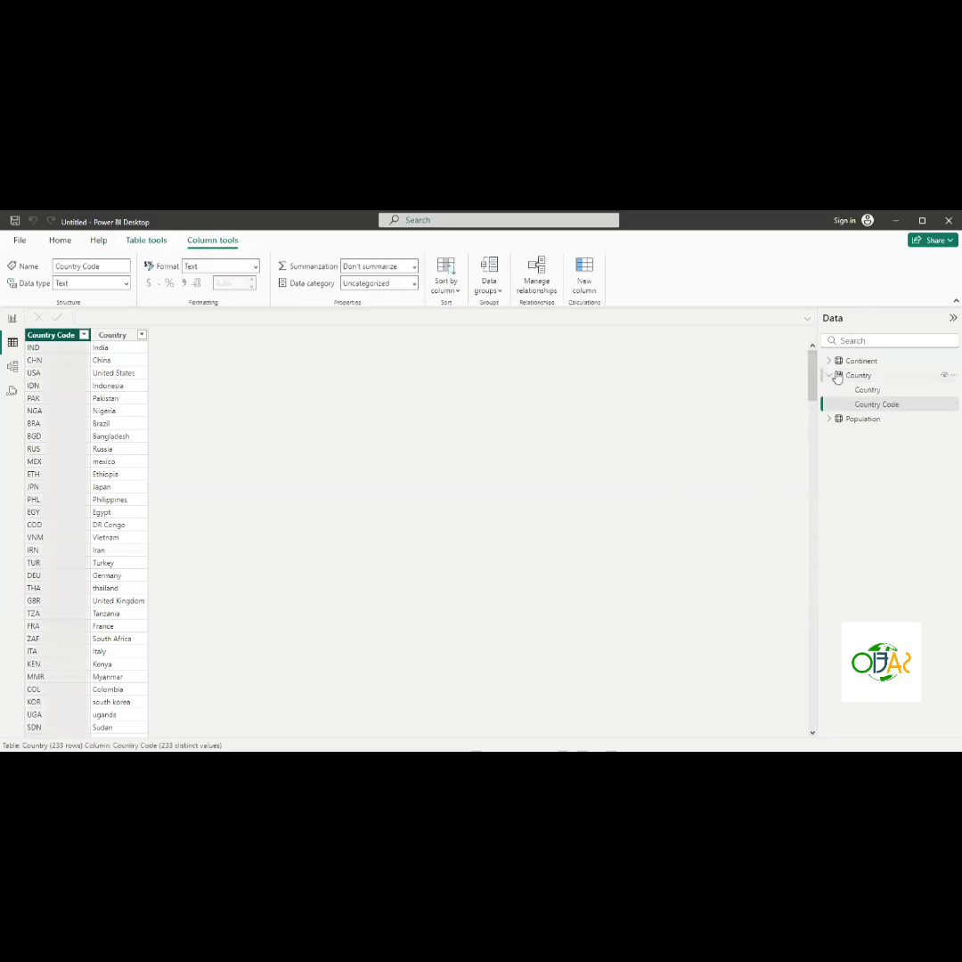
pyautogui.click(838, 376)
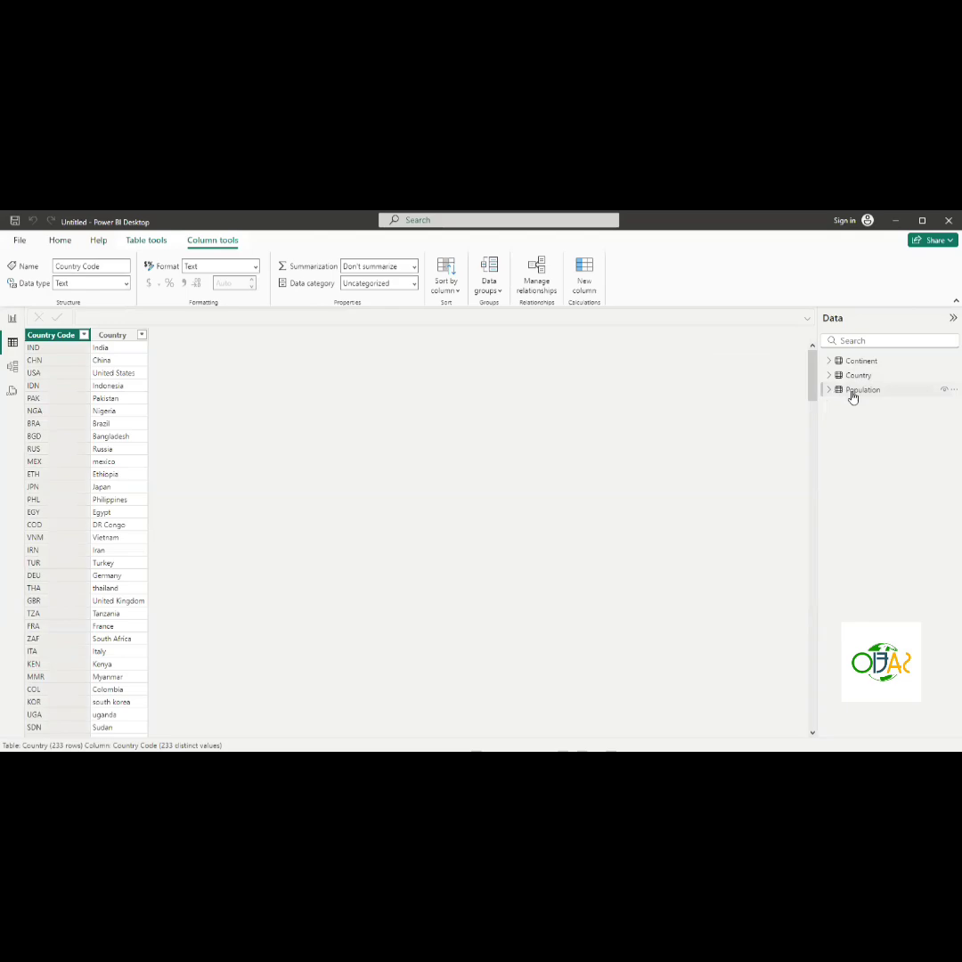
pyautogui.click(853, 392)
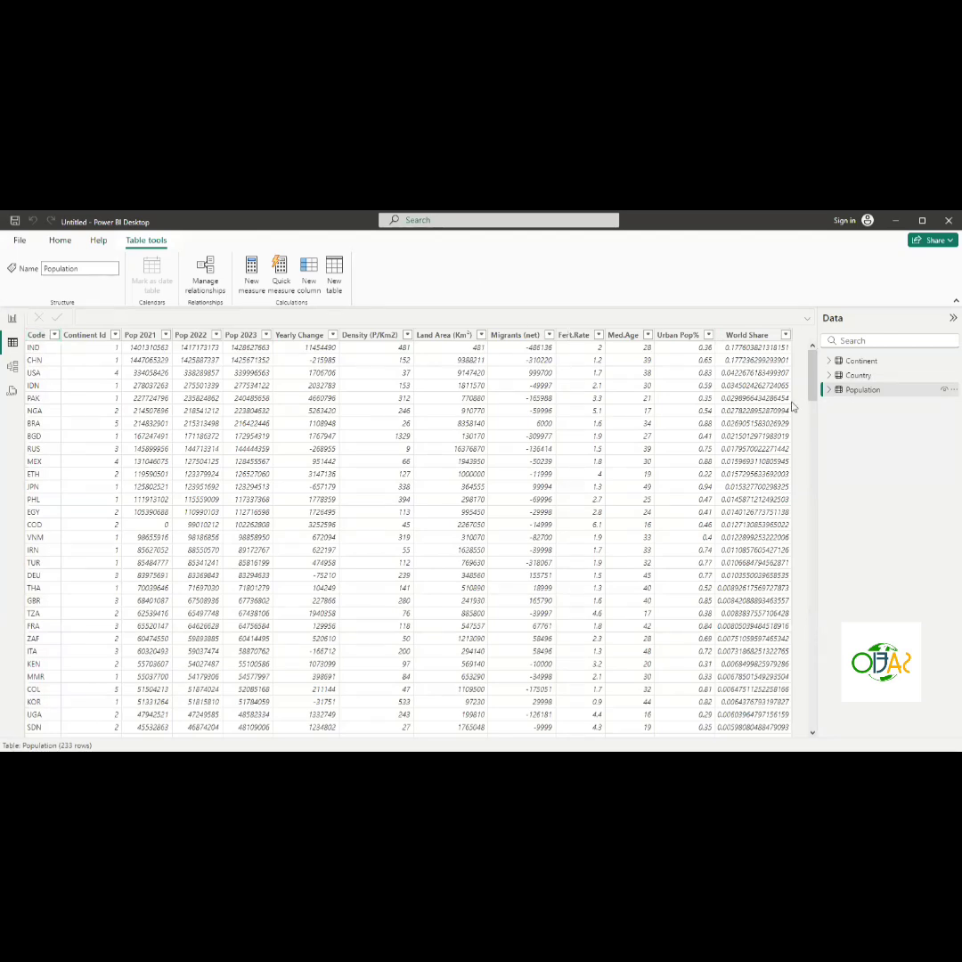
pyautogui.click(852, 376)
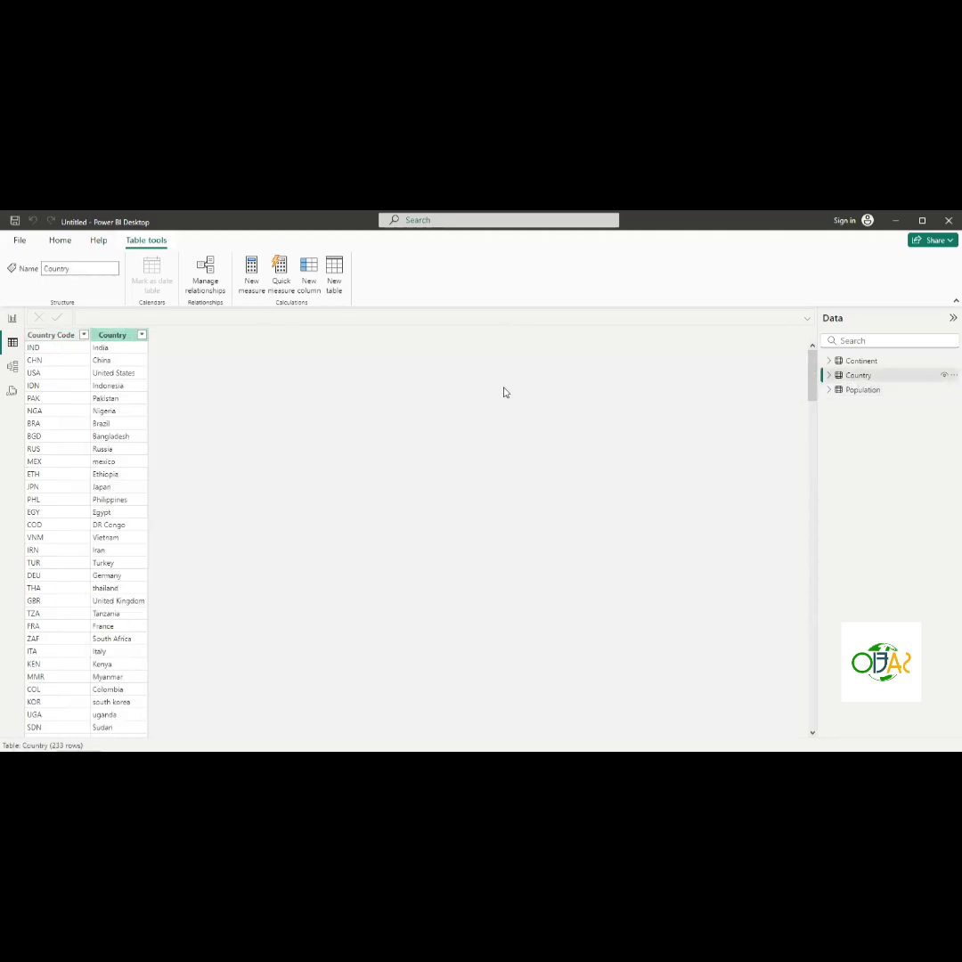
pyautogui.click(862, 390)
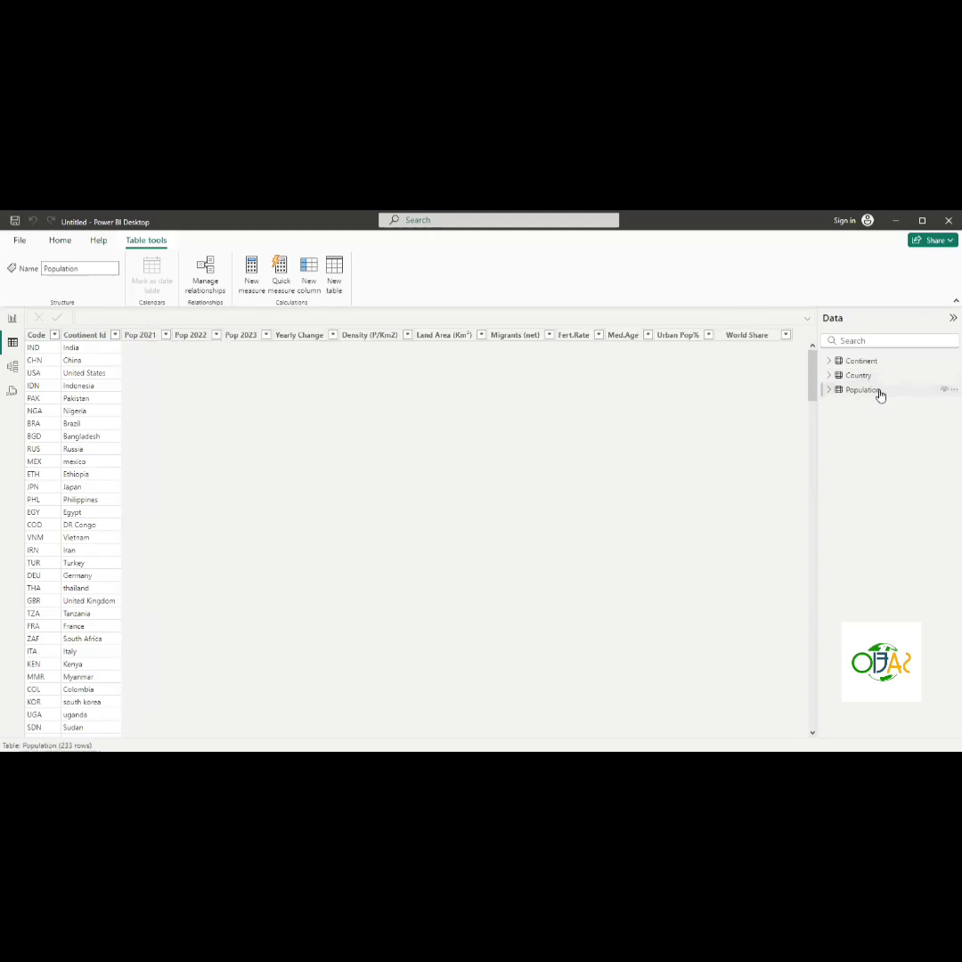
# - Open Model view and rearrange the cards with Continent on the left, Population in the middle and Country on the right
pyautogui.click(14, 370)
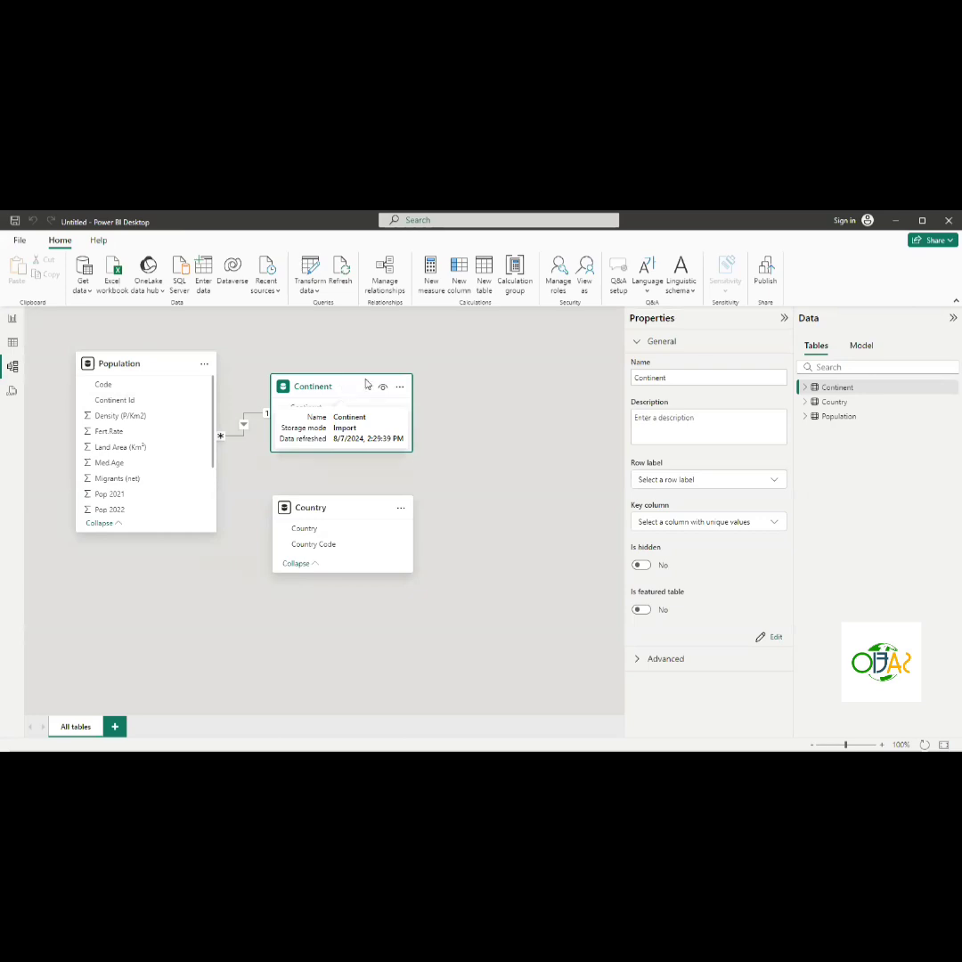
pyautogui.moveTo(341, 390)
pyautogui.mouseDown()
pyautogui.moveTo(367, 374)
pyautogui.moveTo(354, 366)
pyautogui.mouseUp()
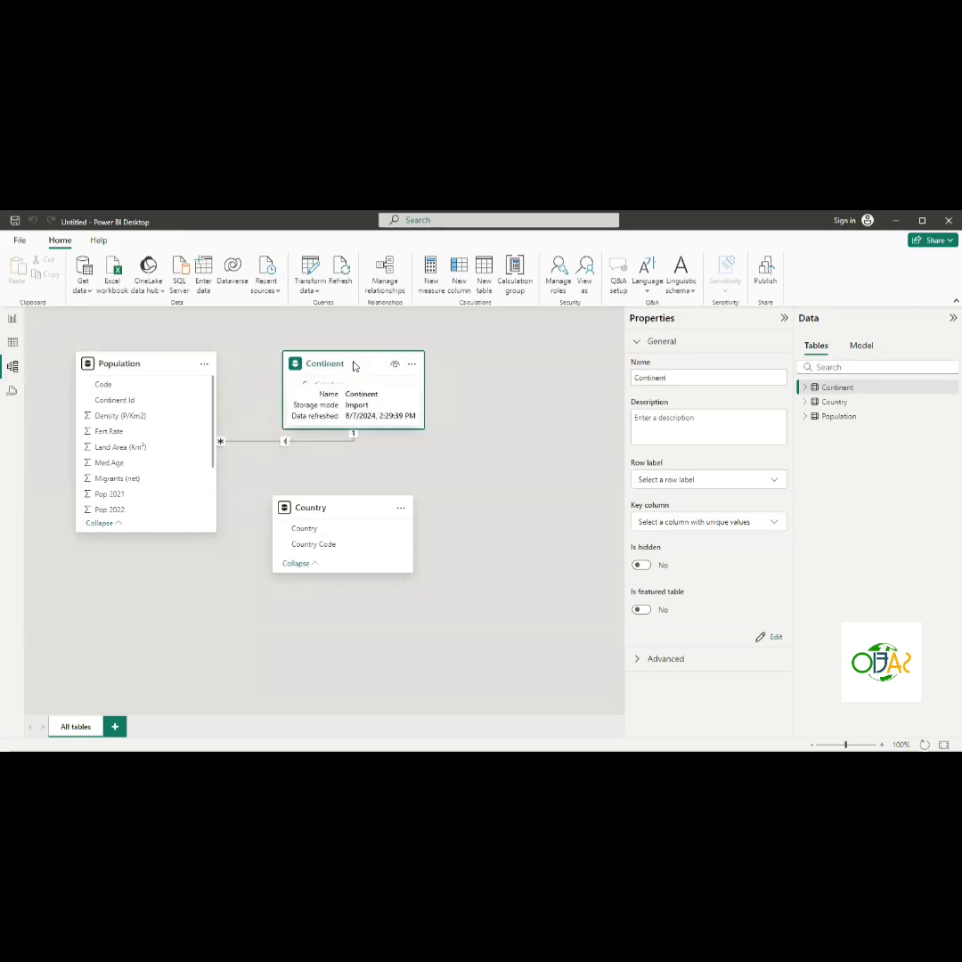
pyautogui.moveTo(354, 366); pyautogui.dragTo(182, 457)
pyautogui.moveTo(166, 365); pyautogui.dragTo(358, 364)
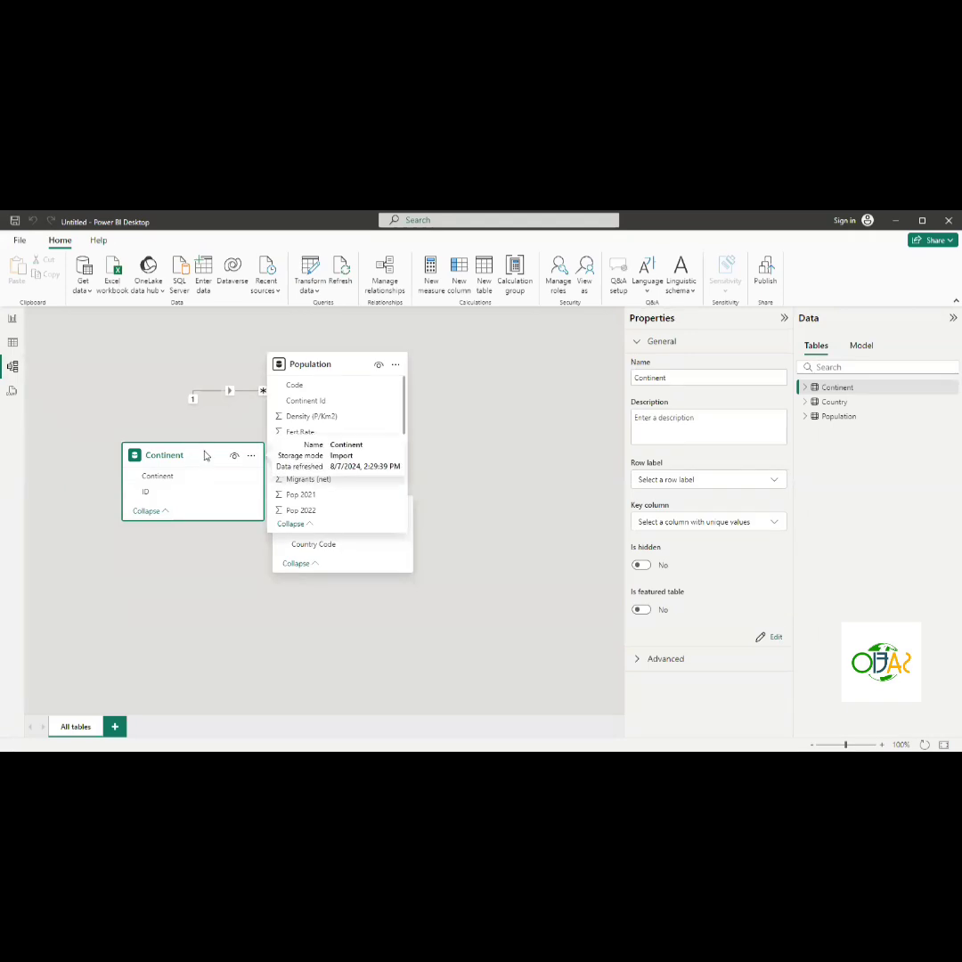
pyautogui.moveTo(205, 453); pyautogui.dragTo(141, 402)
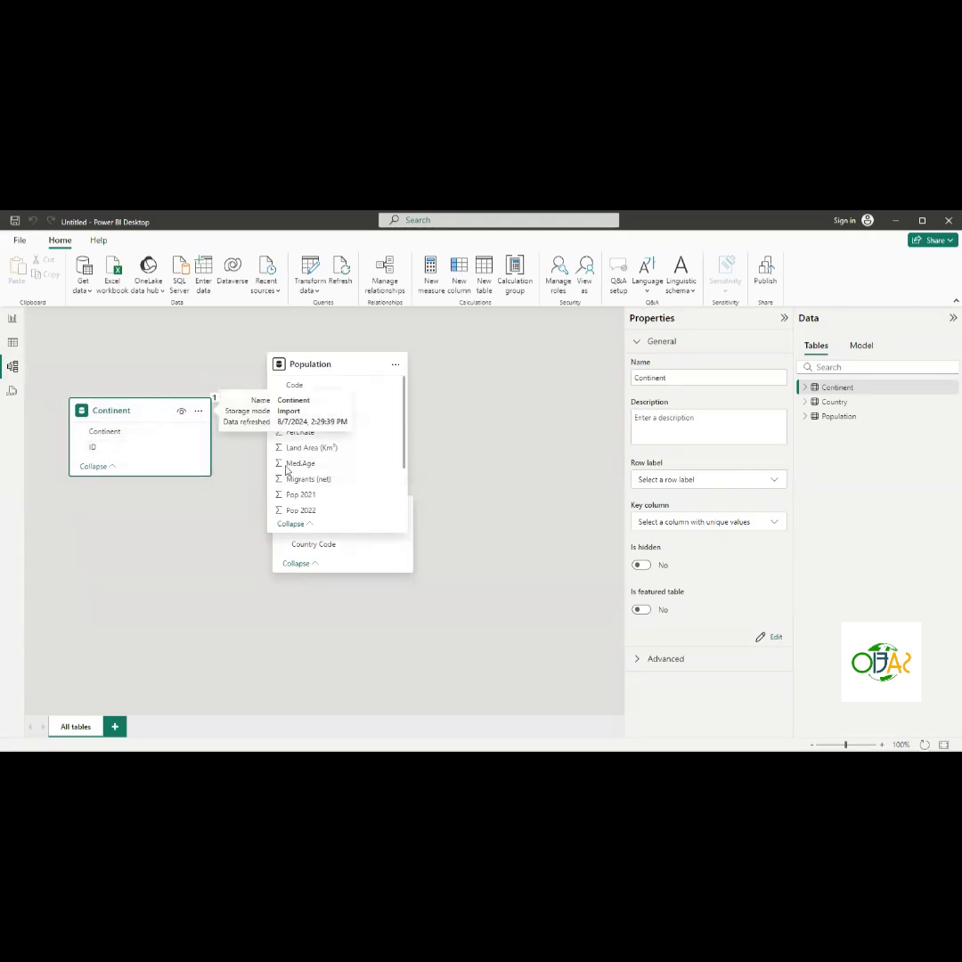
pyautogui.rightClick(407, 547)
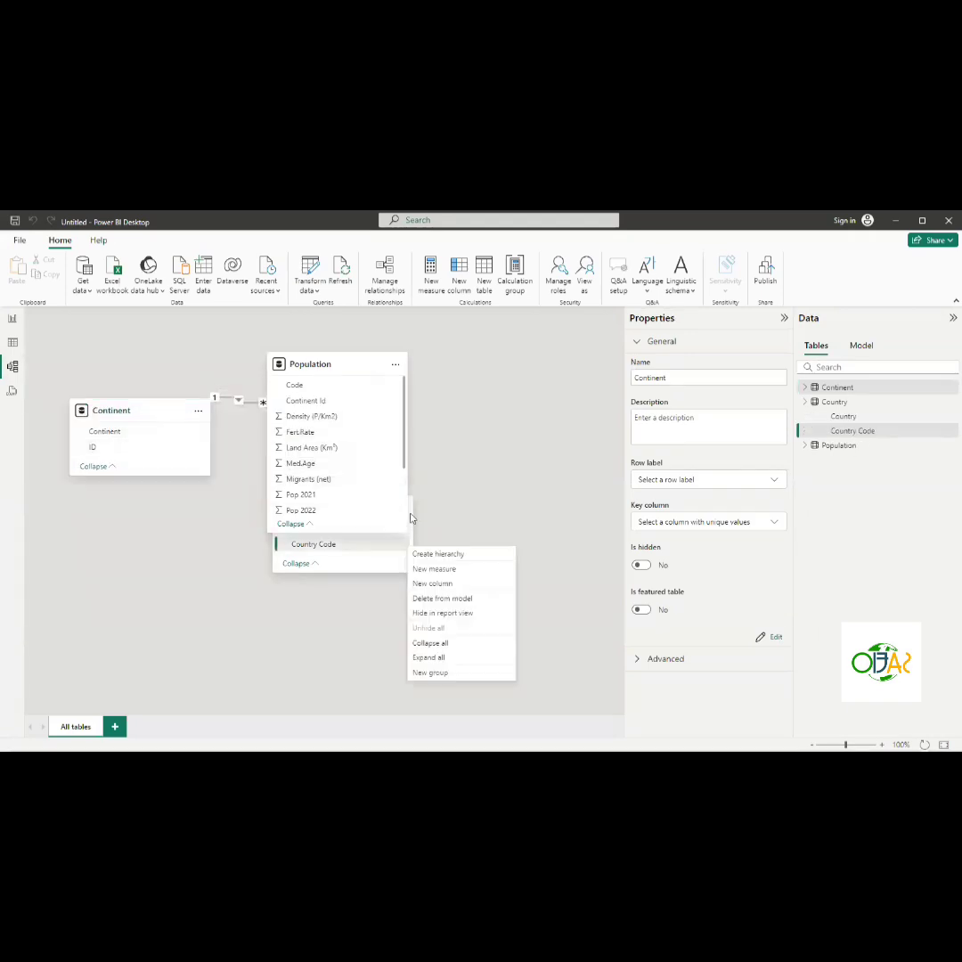
pyautogui.click(411, 515)
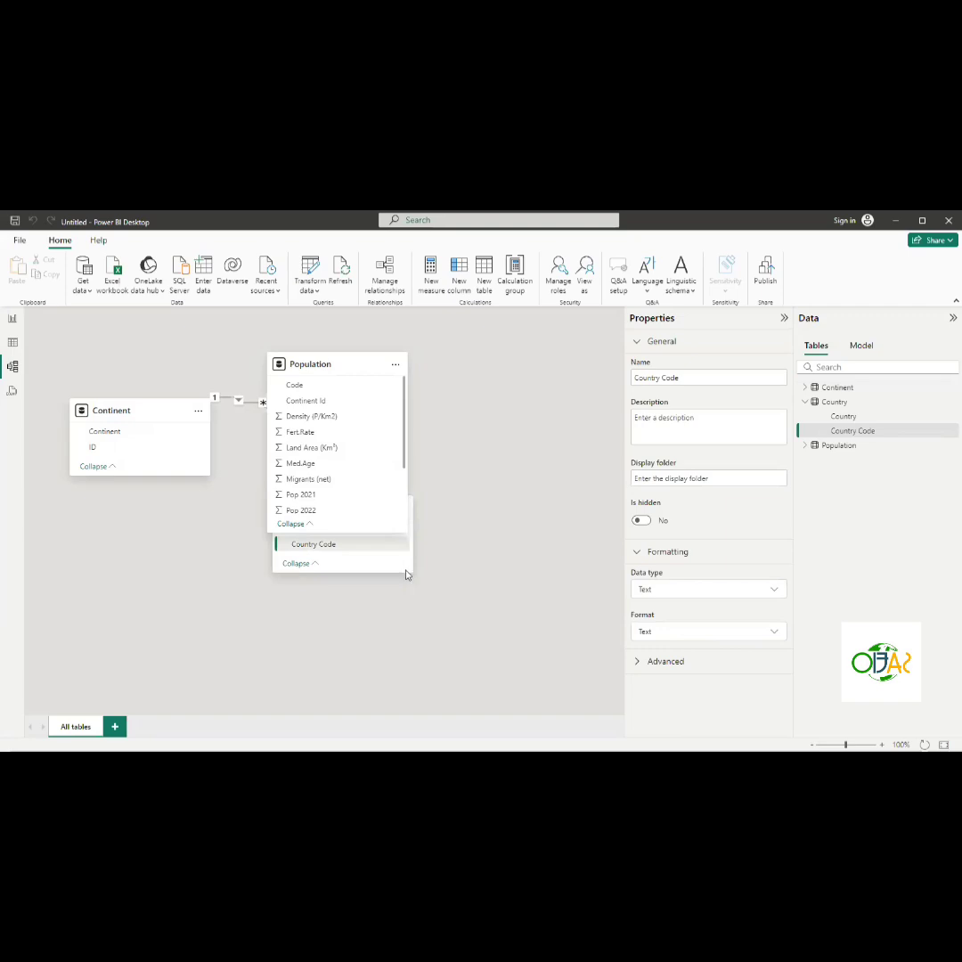
pyautogui.moveTo(408, 573); pyautogui.dragTo(426, 575)
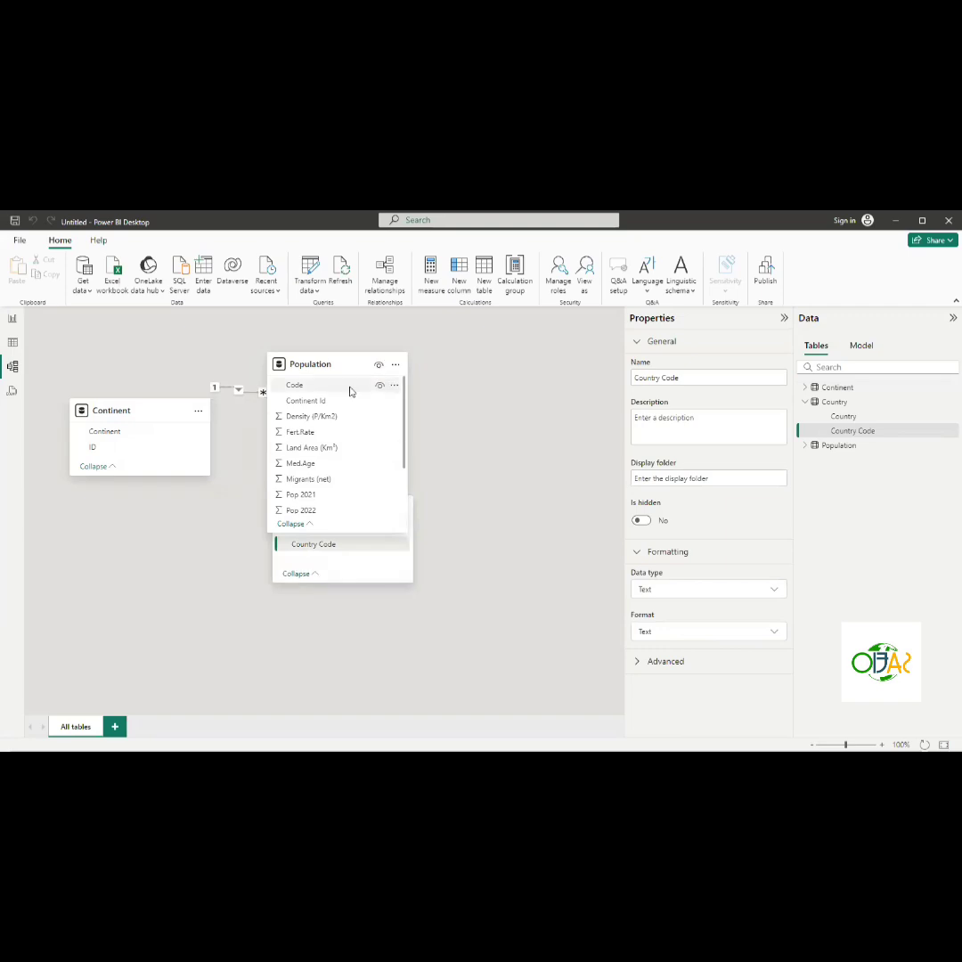
pyautogui.moveTo(350, 371); pyautogui.dragTo(283, 333)
pyautogui.moveTo(378, 509); pyautogui.dragTo(558, 411)
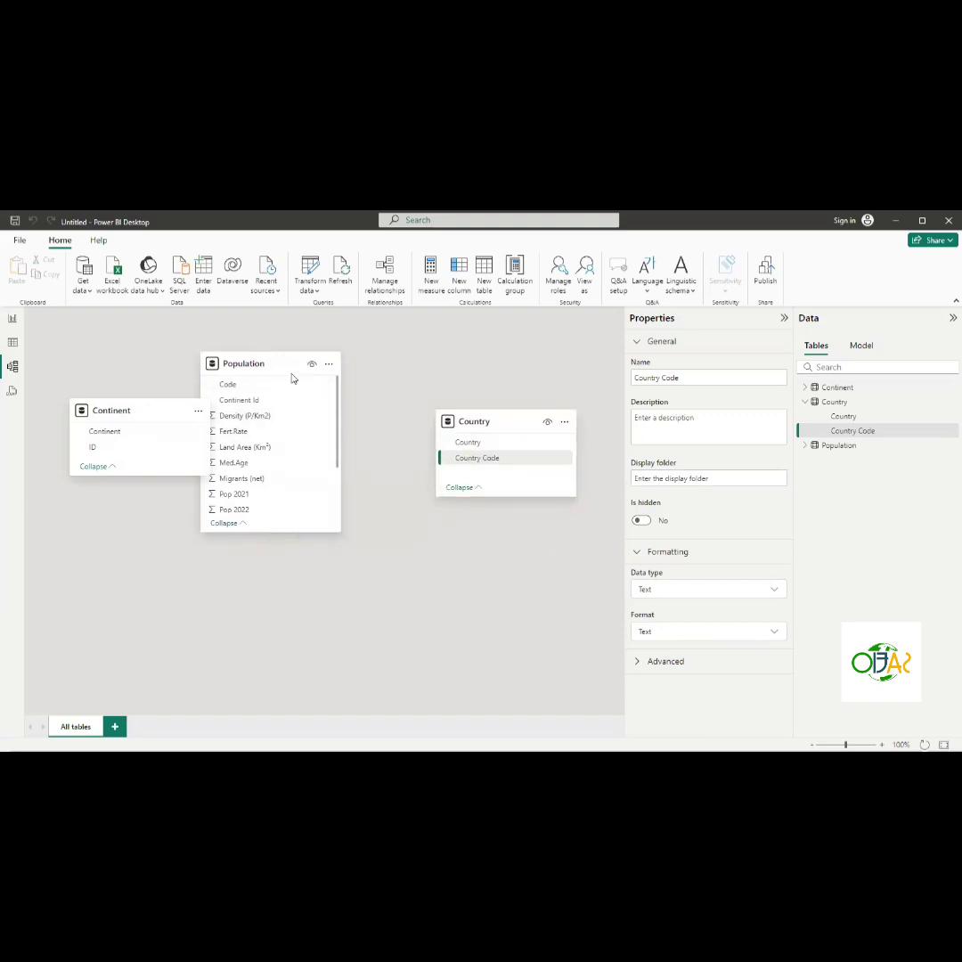
pyautogui.moveTo(288, 369); pyautogui.dragTo(343, 381)
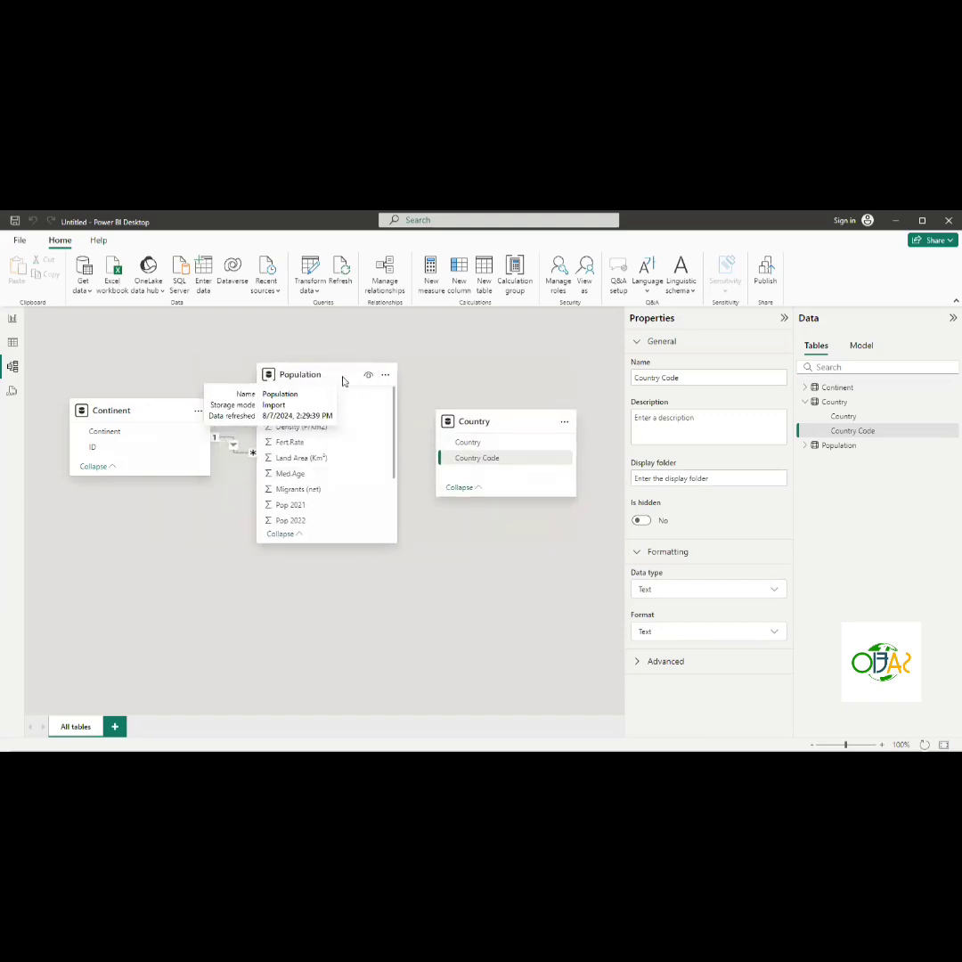
# - Delete the relationship between the Continent and Population tables
pyautogui.click(279, 571)
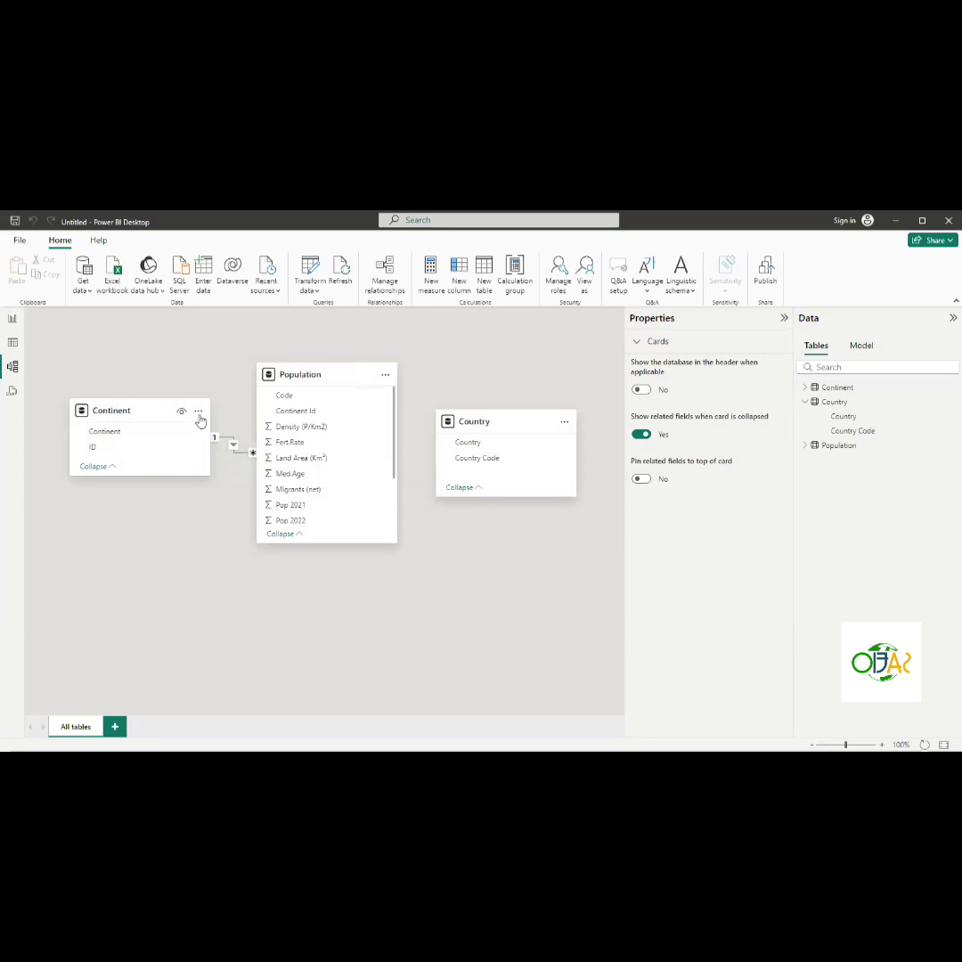
pyautogui.rightClick(231, 445)
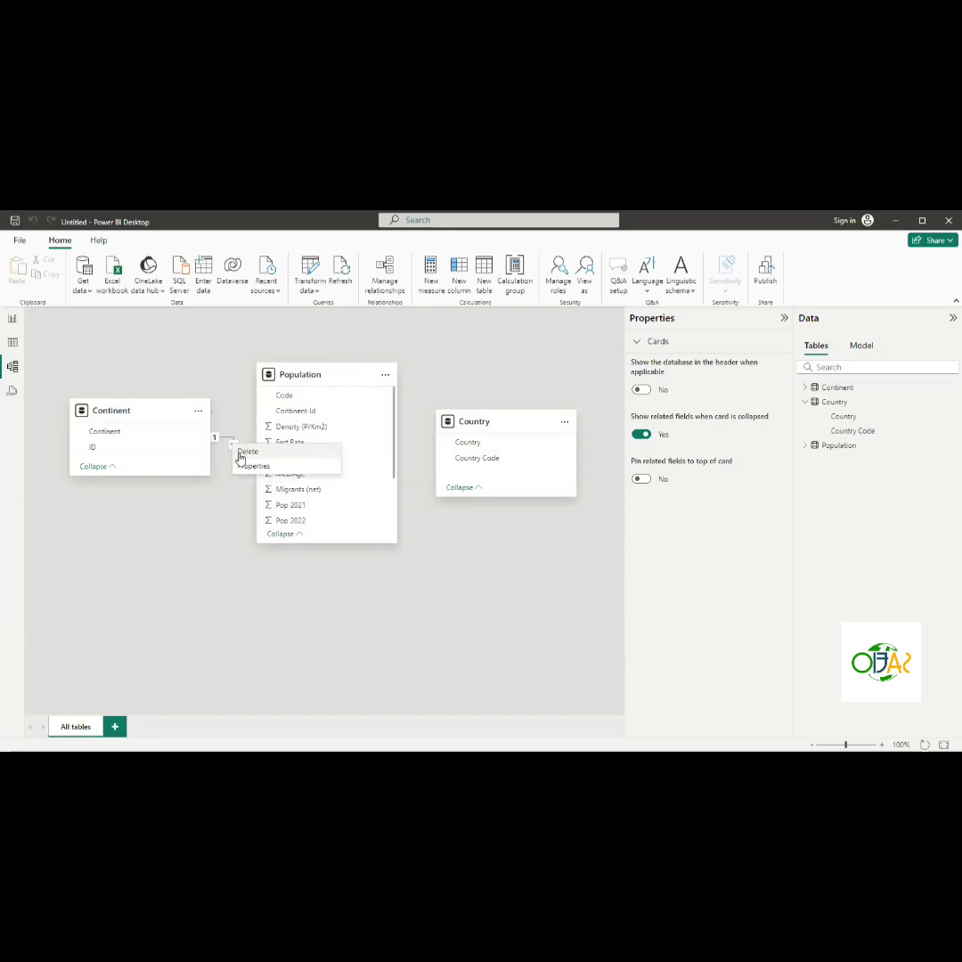
pyautogui.click(240, 453)
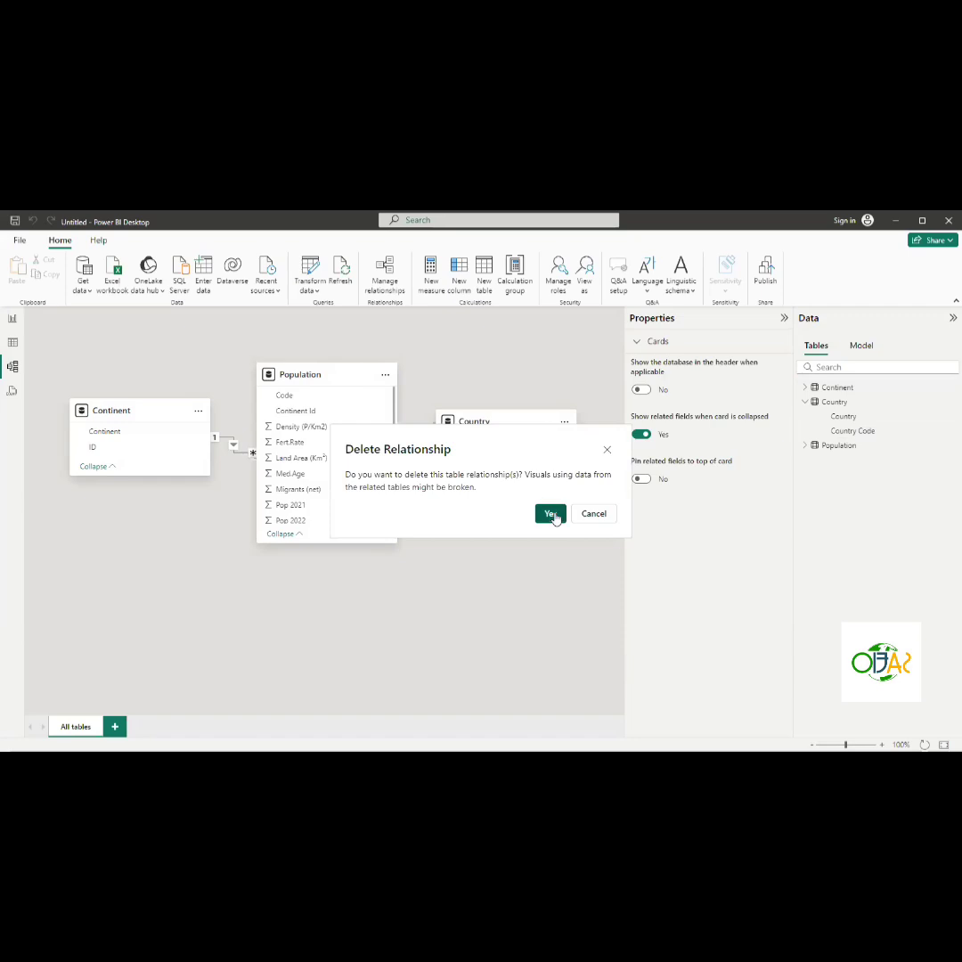
pyautogui.click(551, 514)
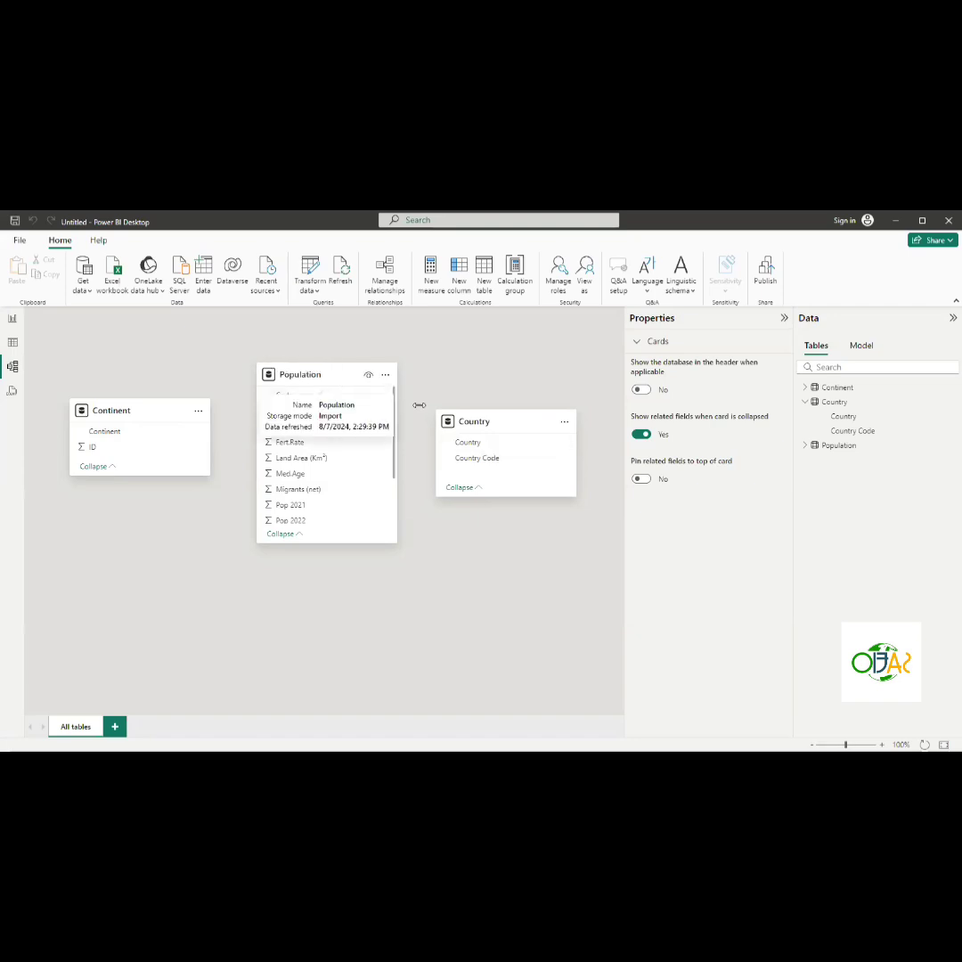
# - Create a one-to-one relationship from Country's Country Code to Population's Code with cross-filter direction Both
pyautogui.moveTo(469, 422)
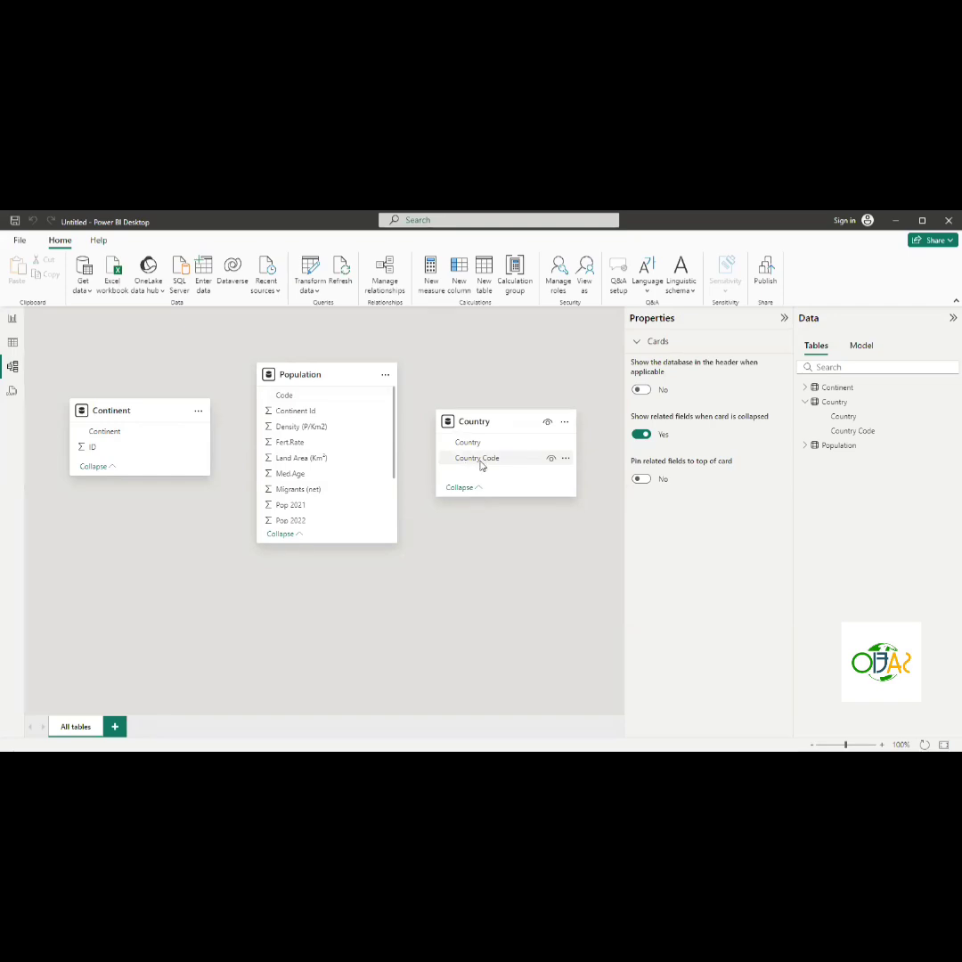
pyautogui.moveTo(481, 464); pyautogui.dragTo(319, 399)
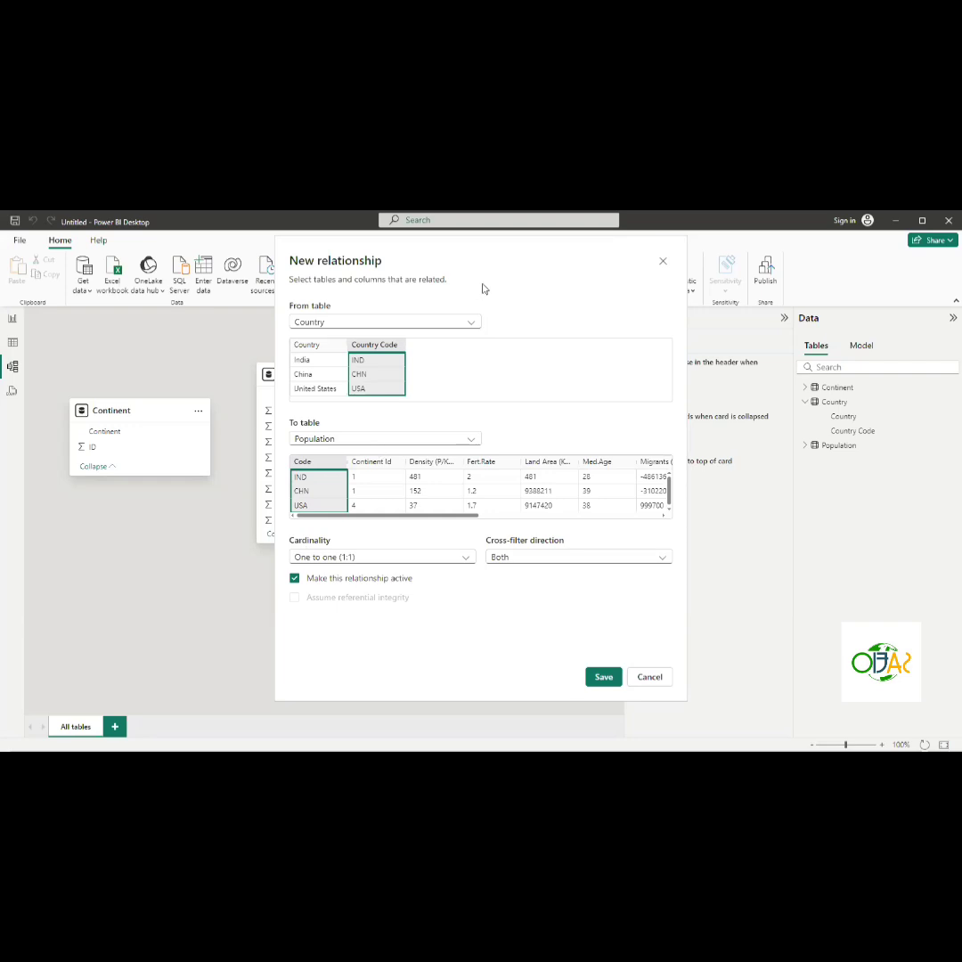
pyautogui.moveTo(588, 253); pyautogui.dragTo(592, 254)
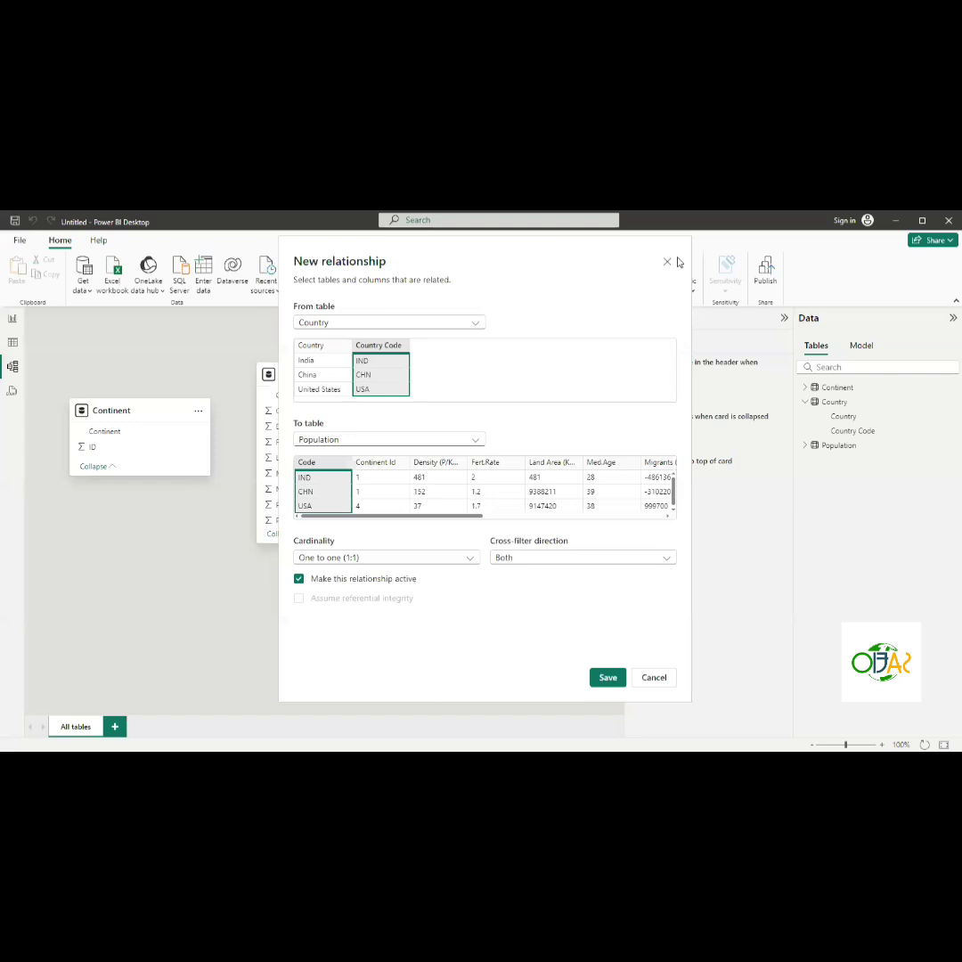
pyautogui.moveTo(678, 261); pyautogui.dragTo(700, 263)
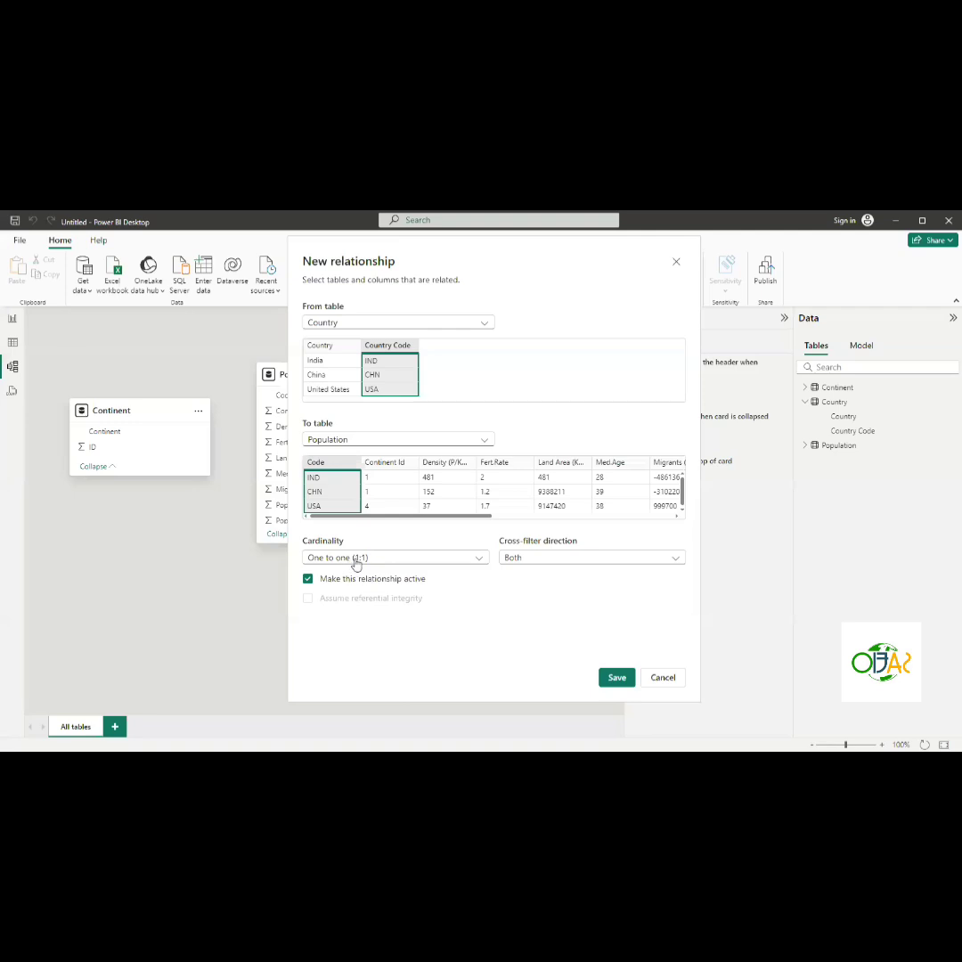
pyautogui.click(612, 680)
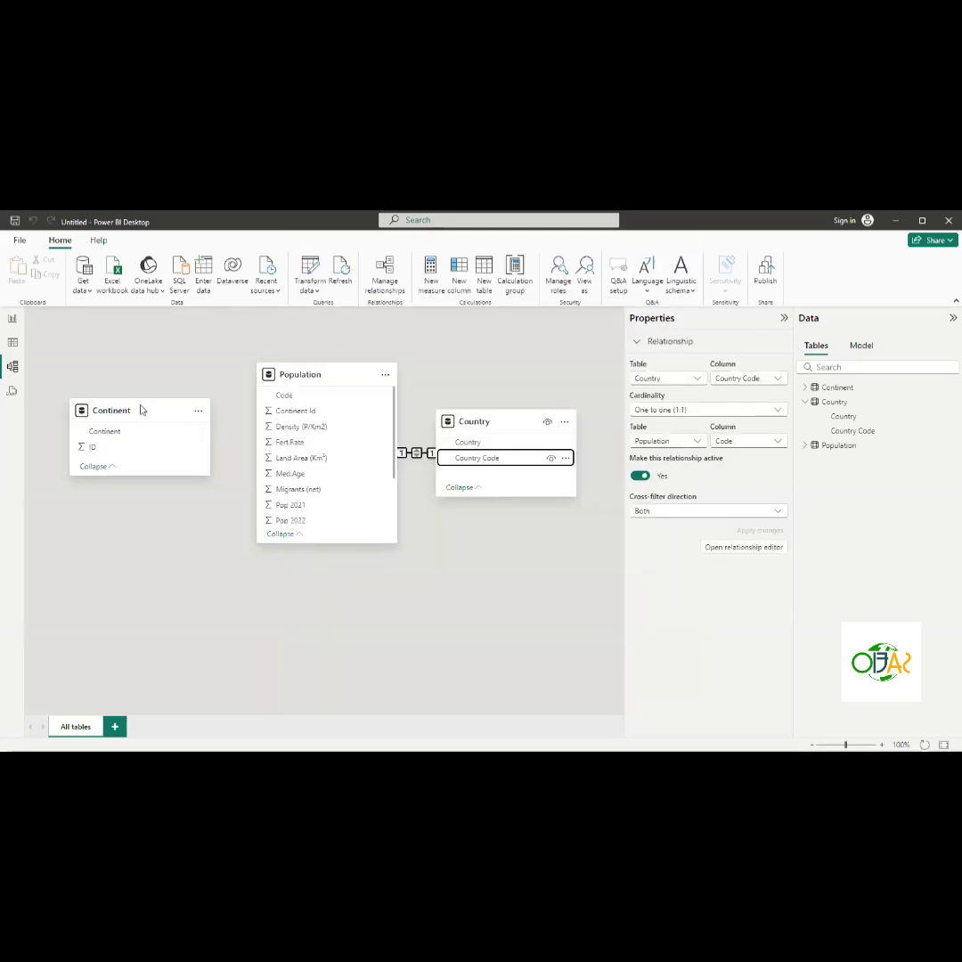
pyautogui.click(6, 344)
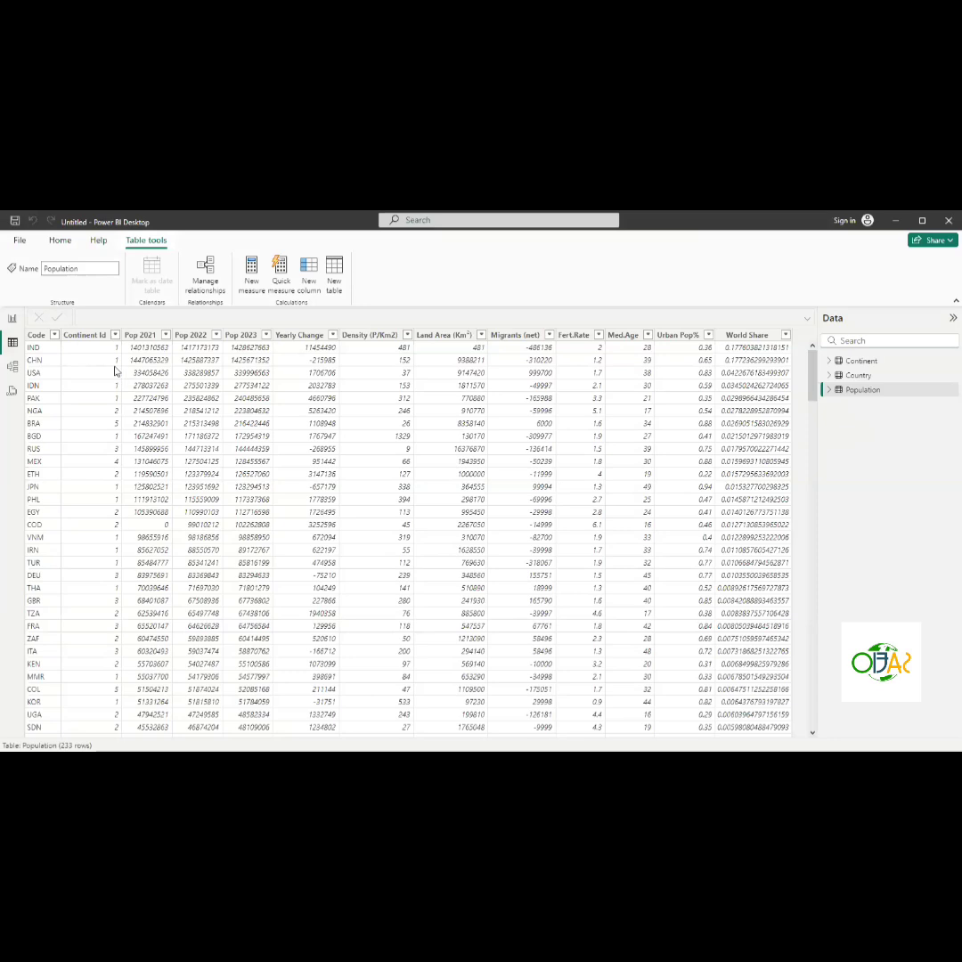
# - Compare the Continent table's ID values with the Population table's Continent Id column, switching between the two tables
pyautogui.click(855, 362)
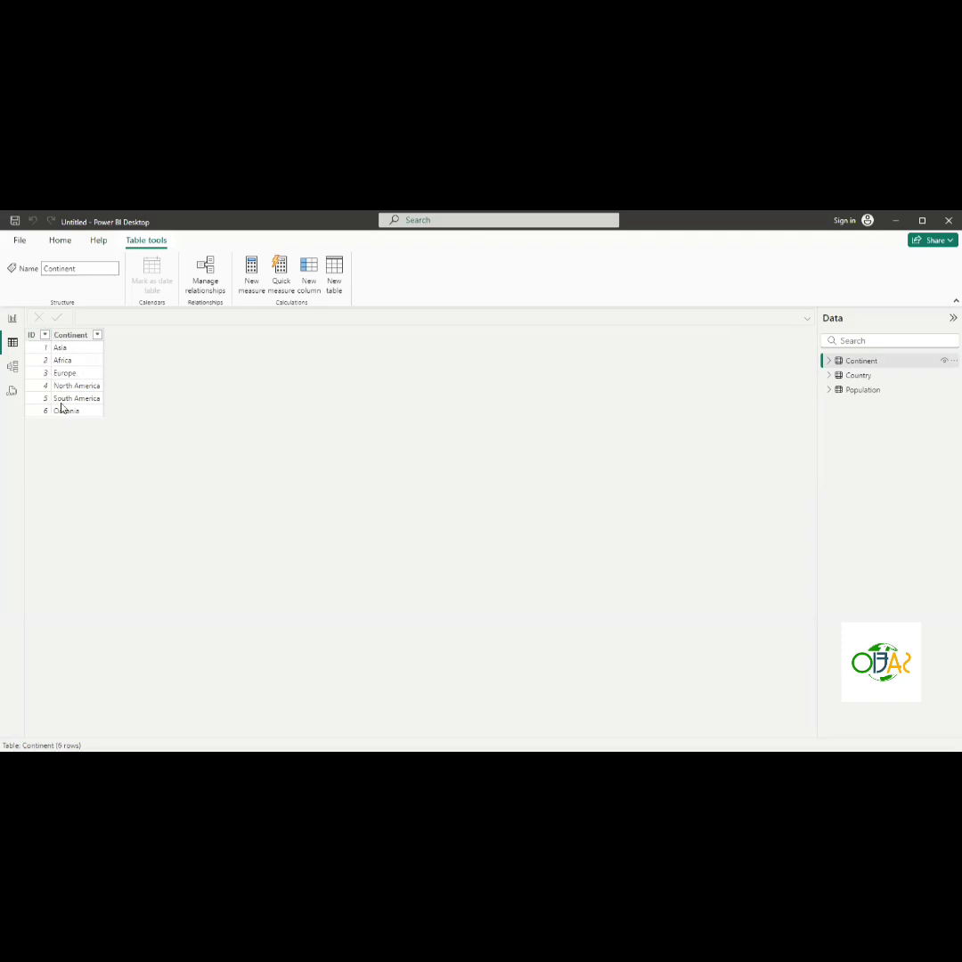
pyautogui.click(863, 391)
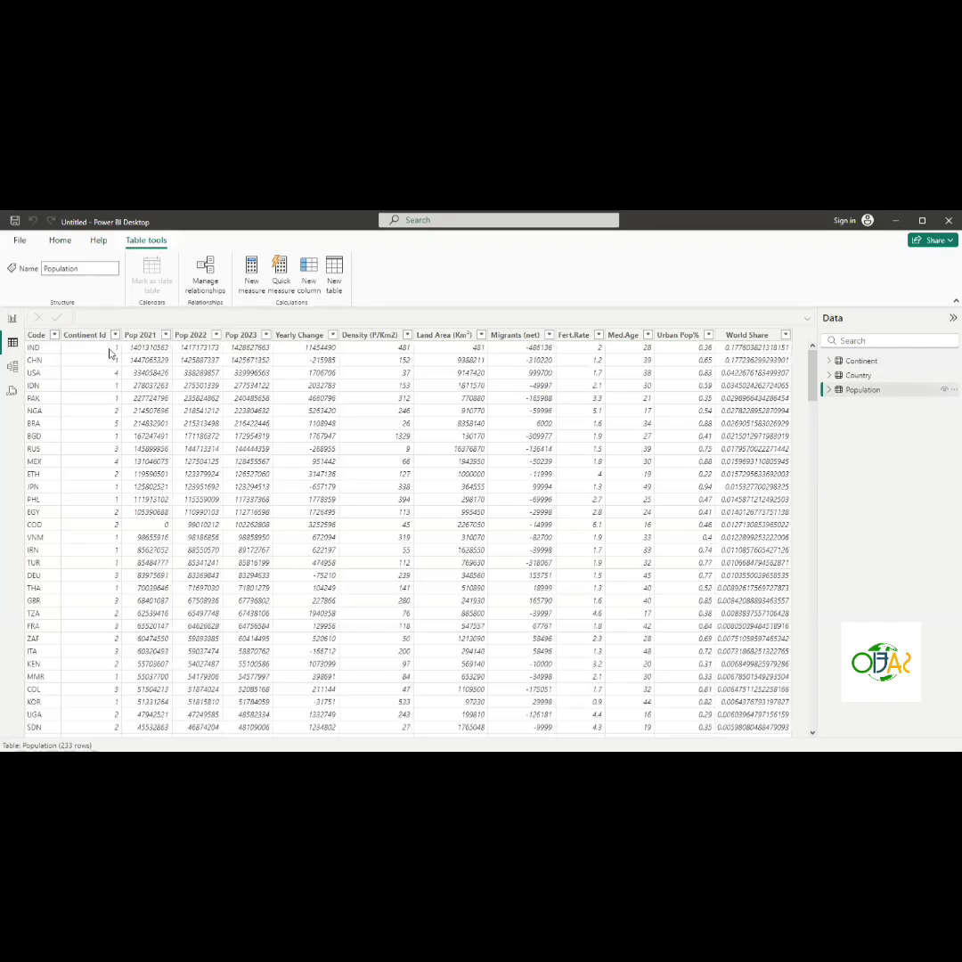
pyautogui.click(110, 354)
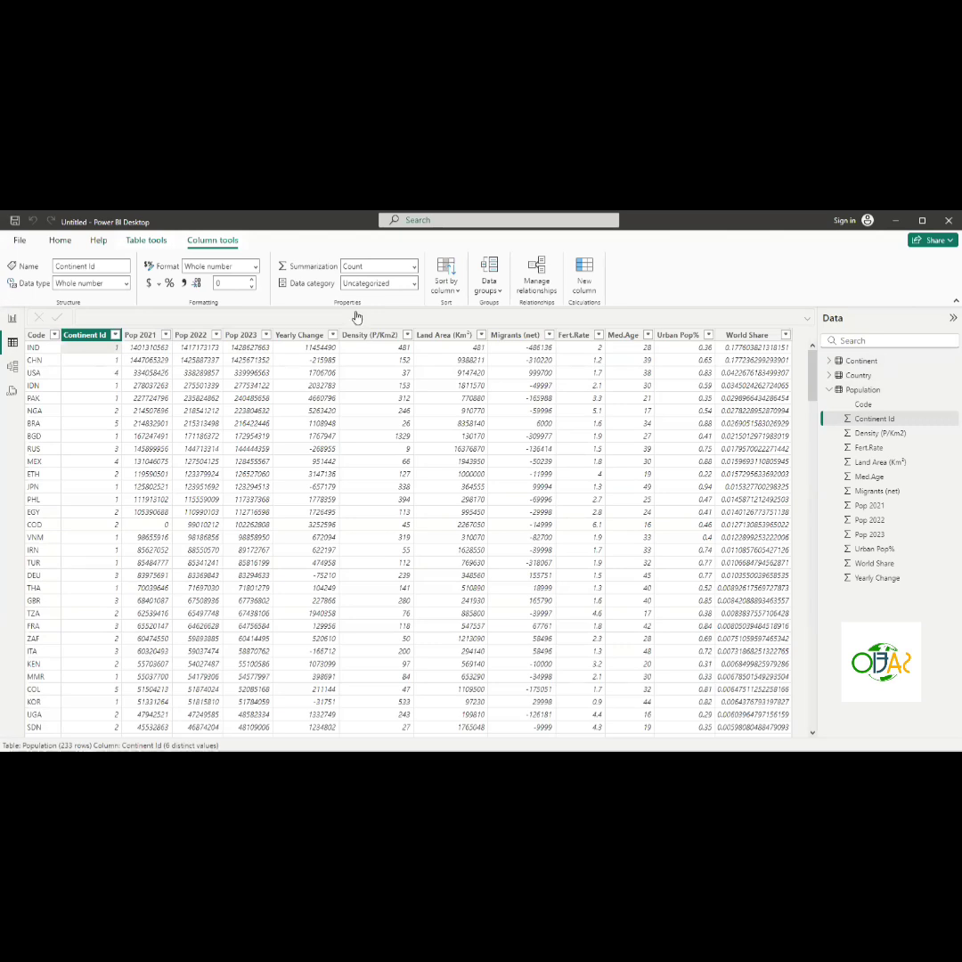
pyautogui.click(828, 390)
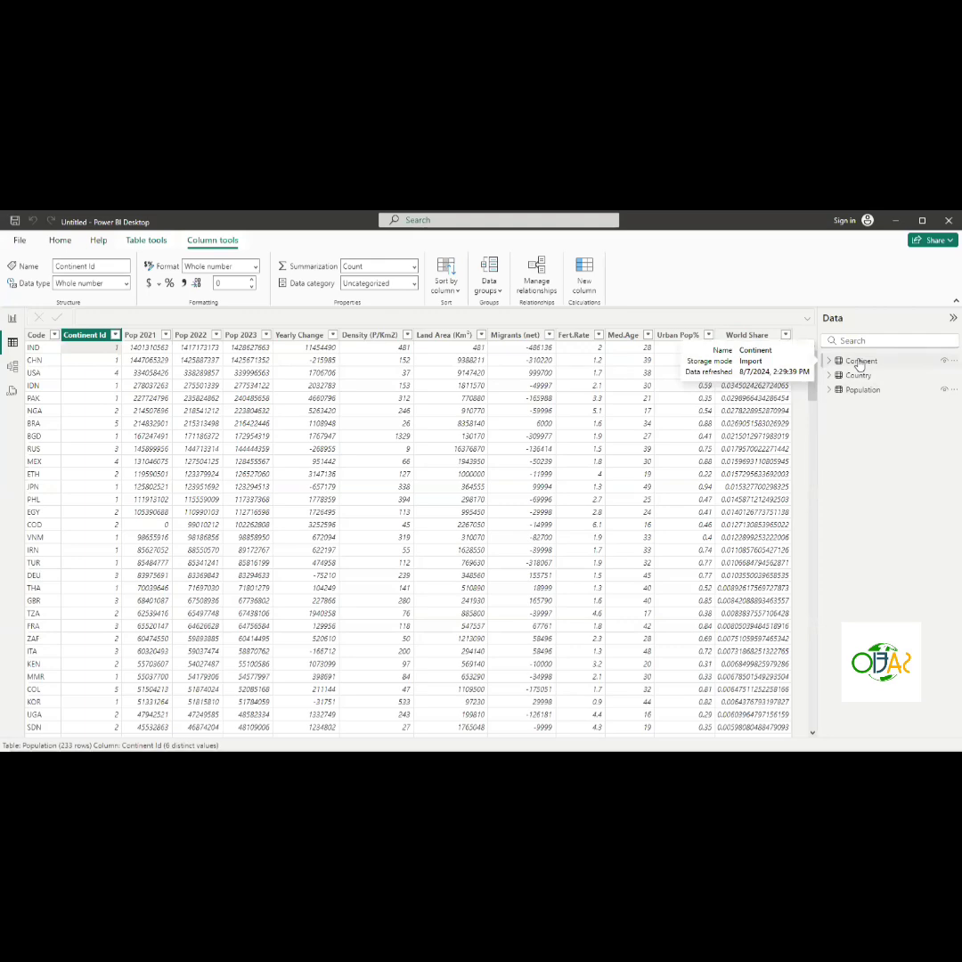
pyautogui.click(859, 361)
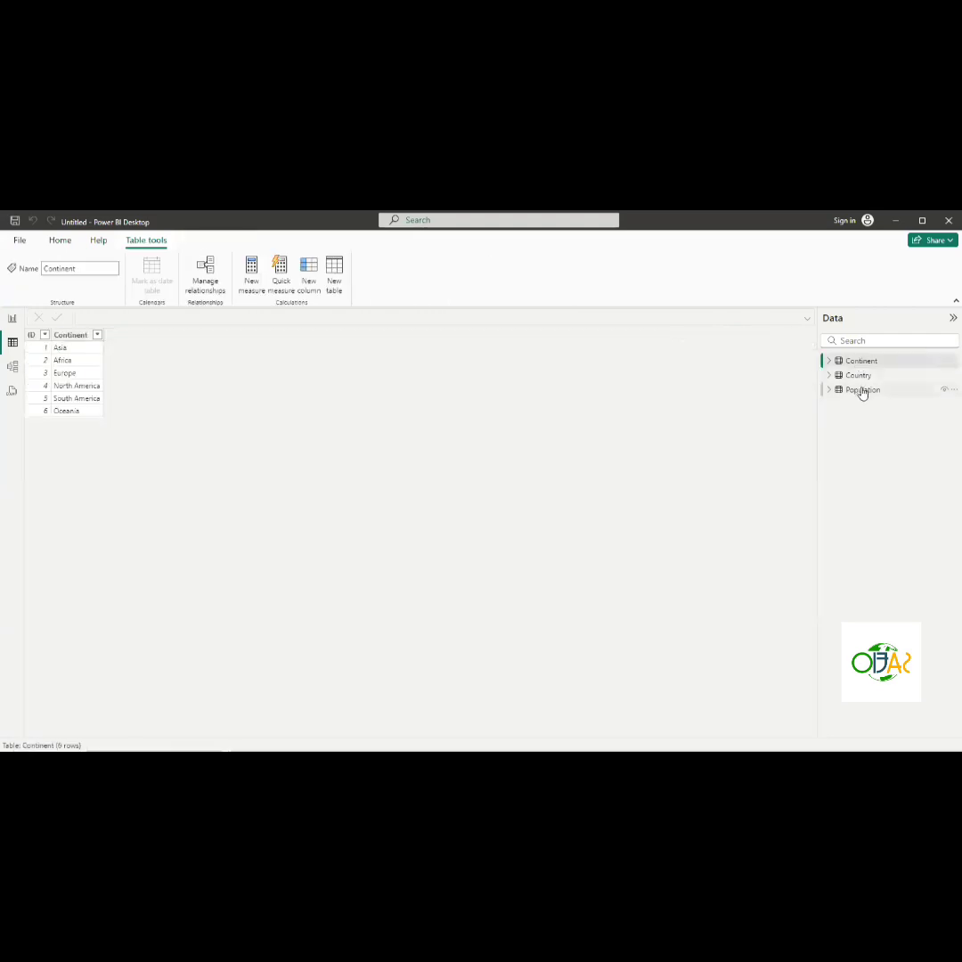
pyautogui.click(860, 391)
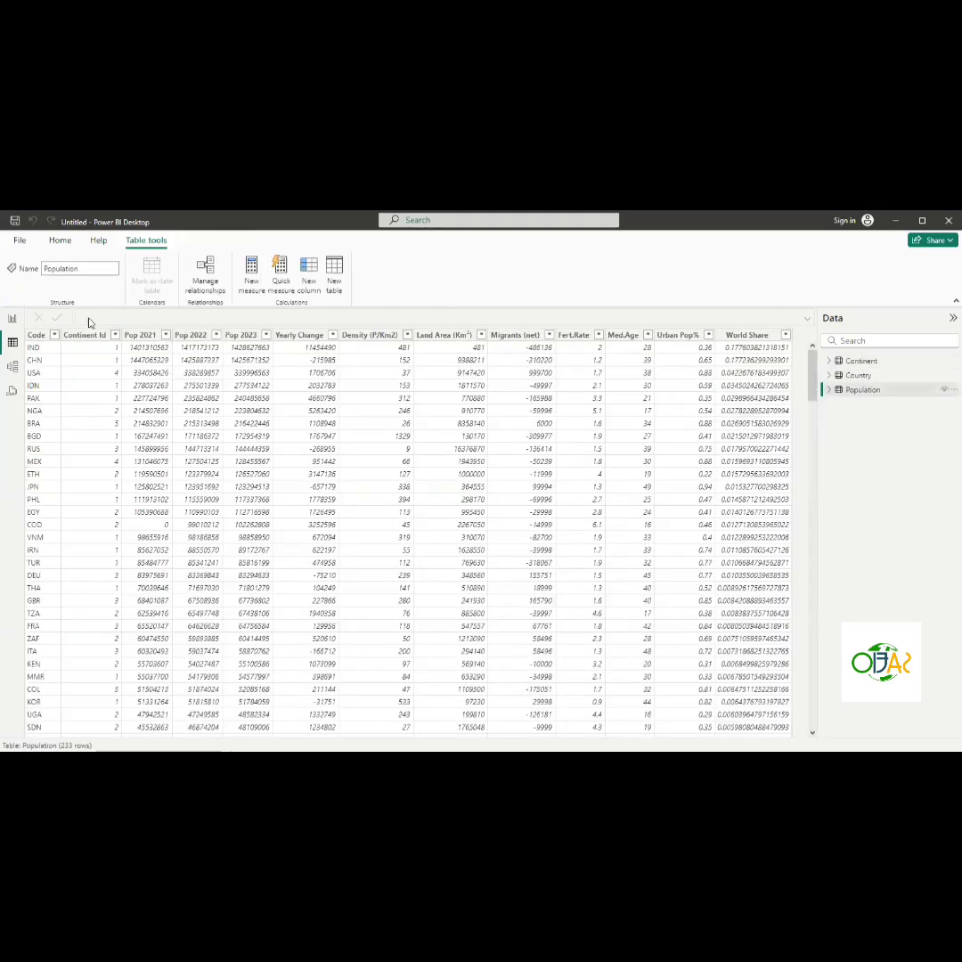
pyautogui.click(858, 361)
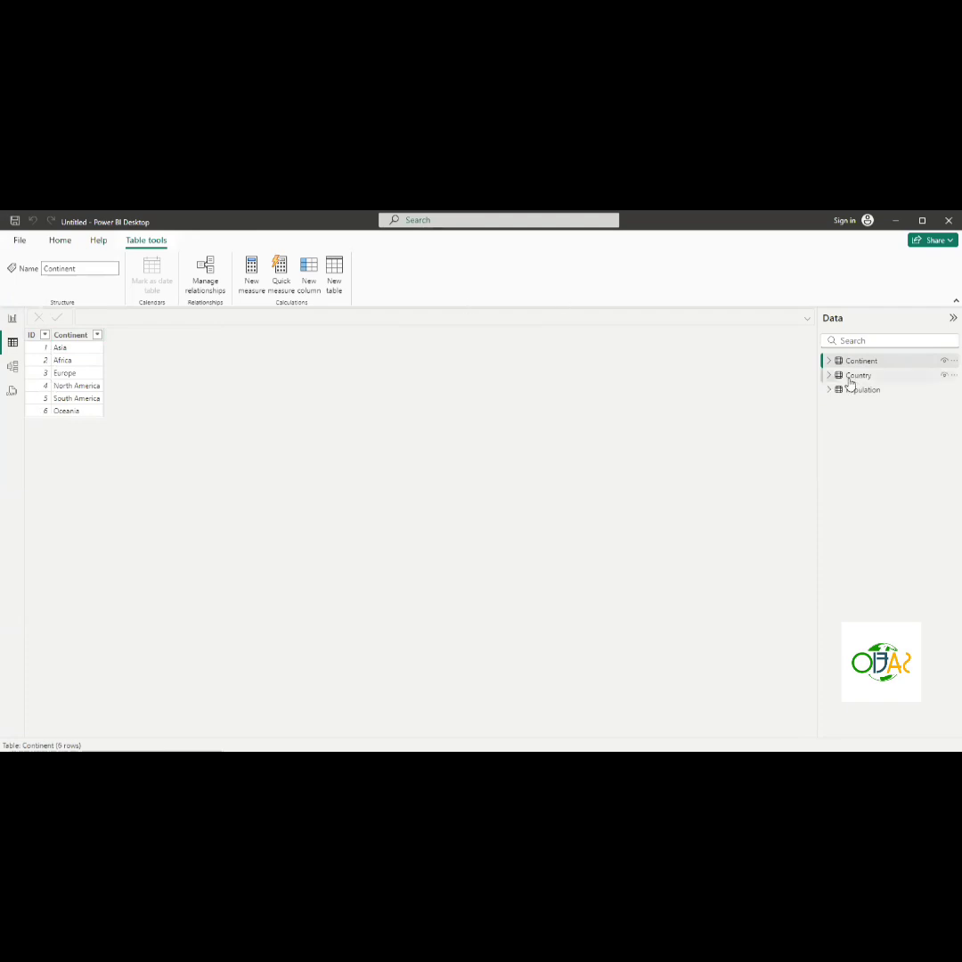
# - In Model view, create a one-to-many relationship from Continent's ID to Population's Continent Id
pyautogui.click(11, 367)
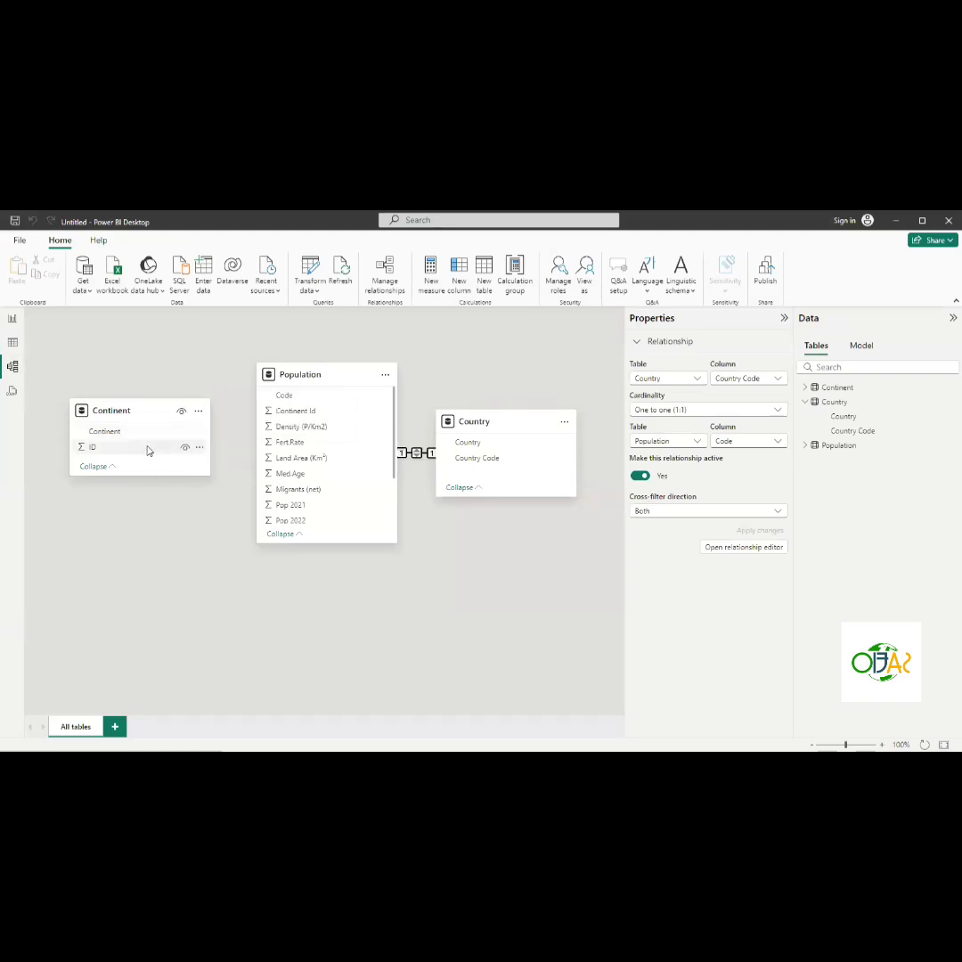
pyautogui.moveTo(148, 448); pyautogui.dragTo(287, 415)
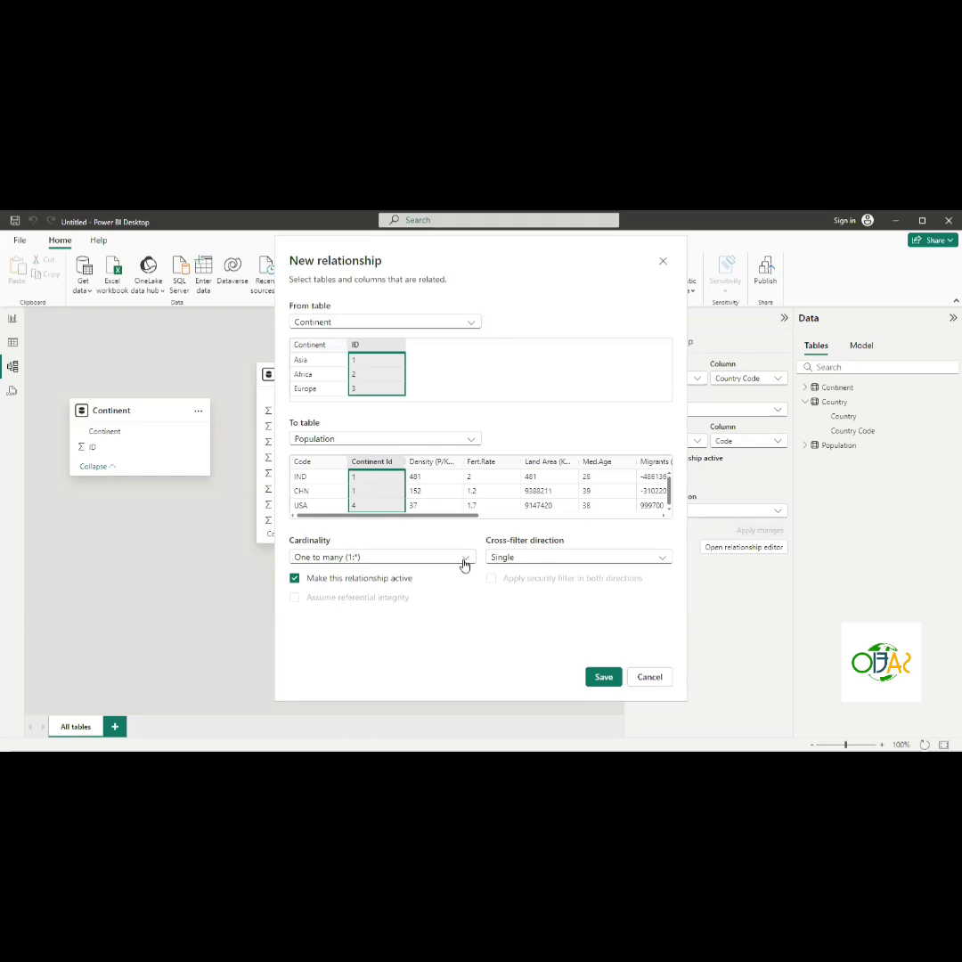
# - Keep the One to many cardinality and save the new Continent-to-Population relationship
pyautogui.click(464, 560)
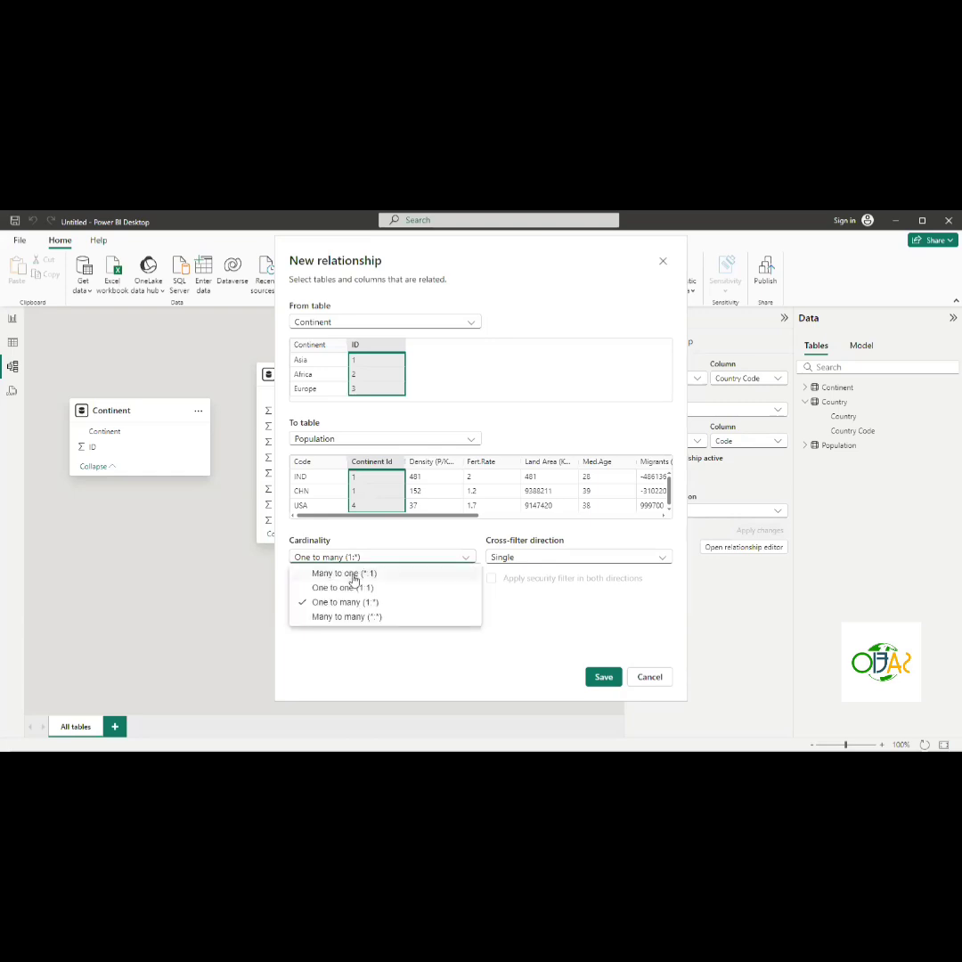
pyautogui.click(354, 603)
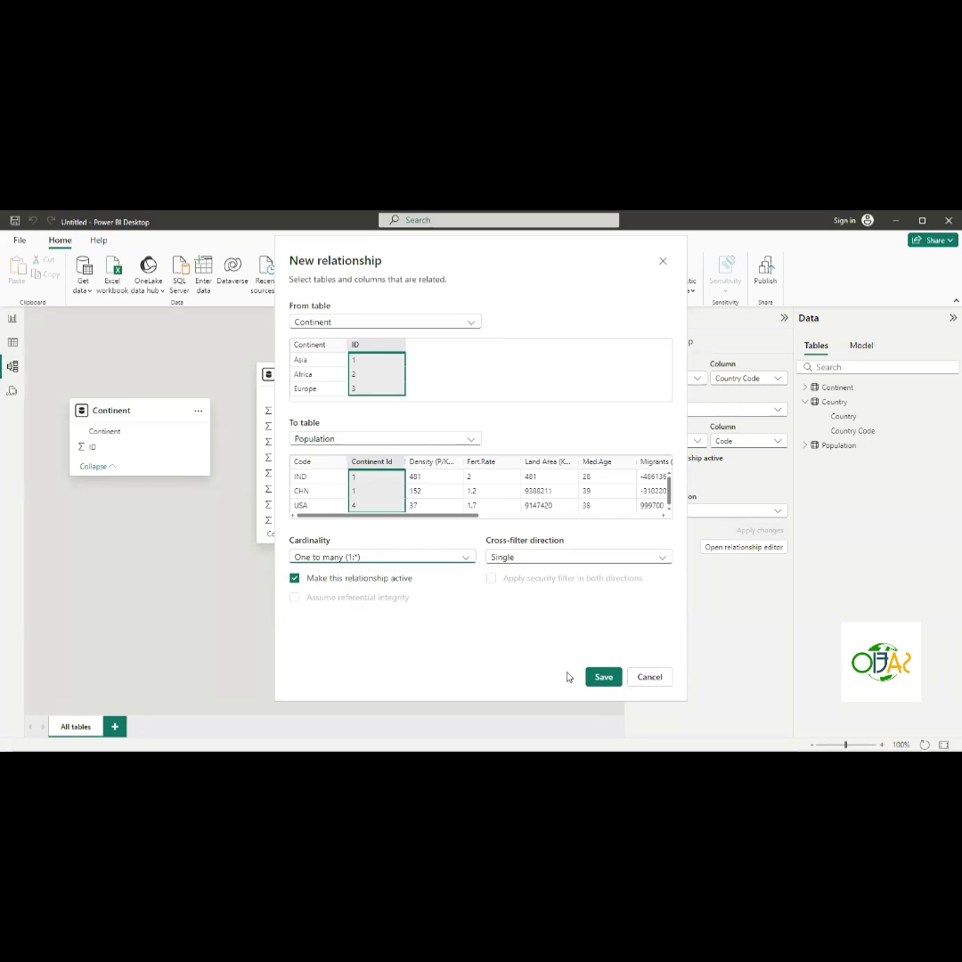
pyautogui.click(604, 679)
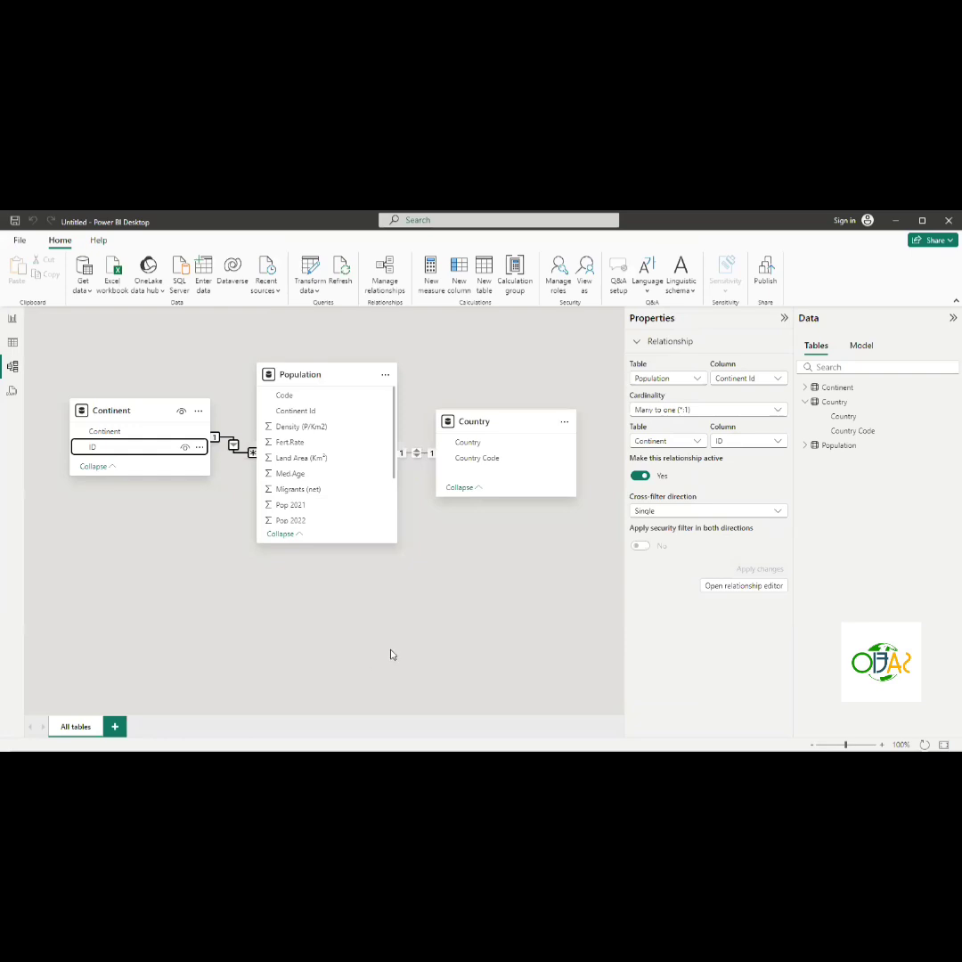
# - Switch to Report view and expand the Visualizations pane
pyautogui.click(462, 582)
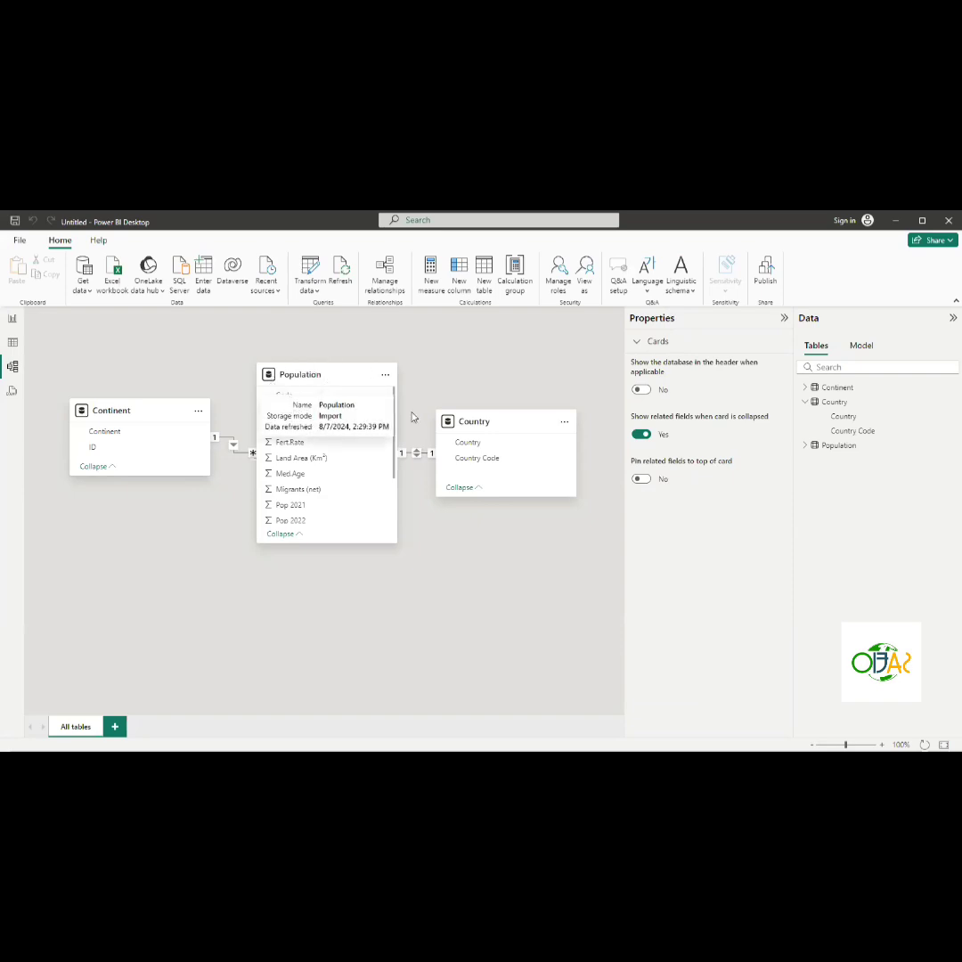
pyautogui.click(507, 430)
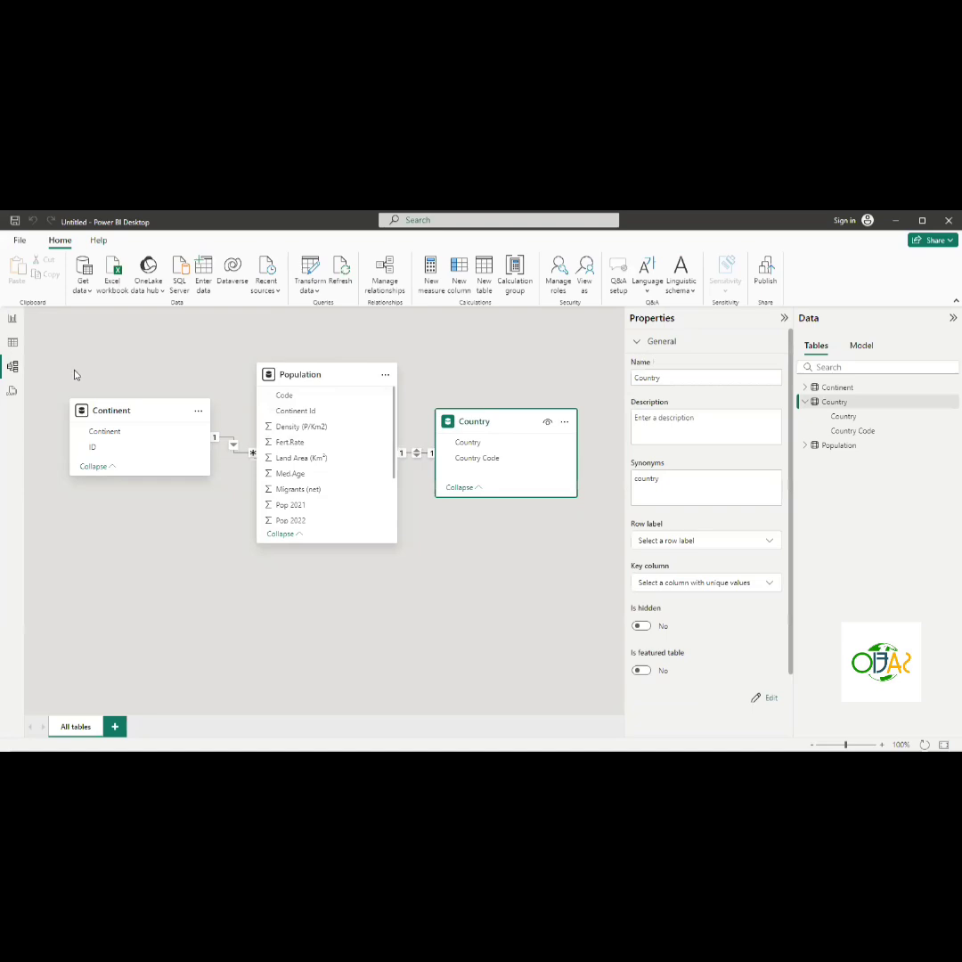
pyautogui.click(13, 324)
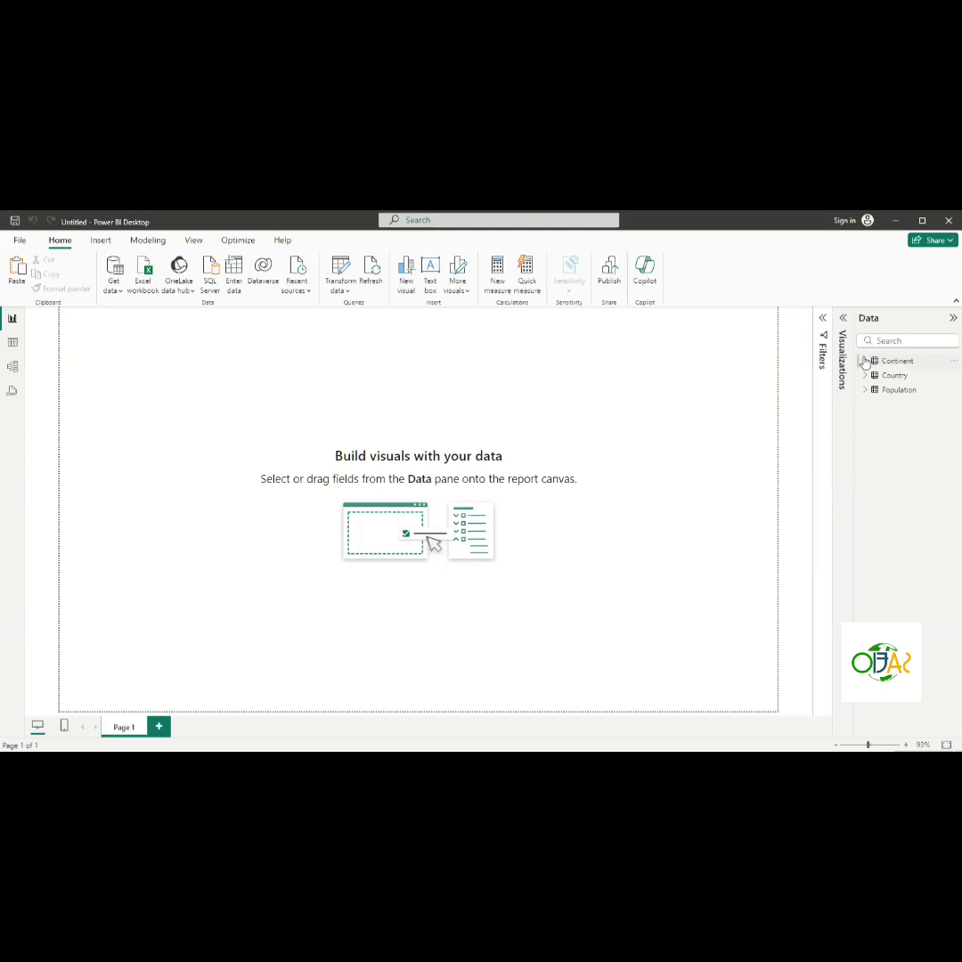
pyautogui.click(843, 318)
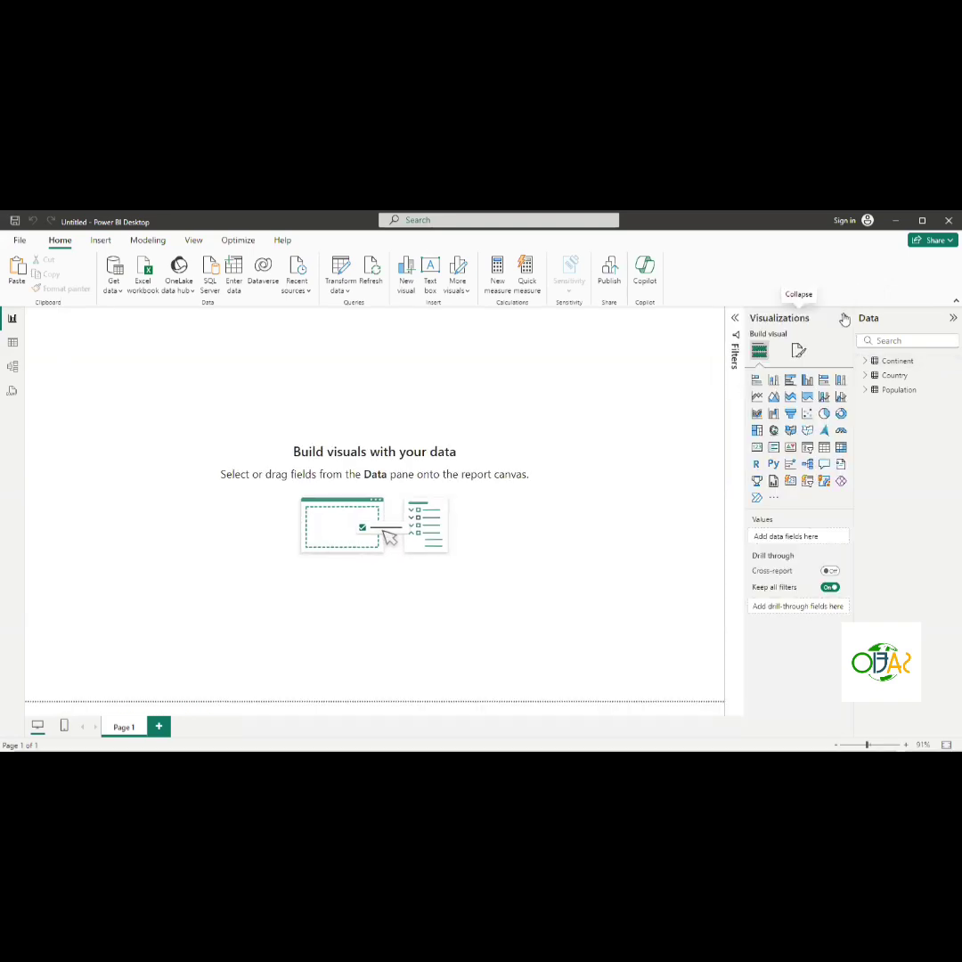
# - Create a map visual by adding the Continent table's Continent field to the report canvas
pyautogui.click(864, 362)
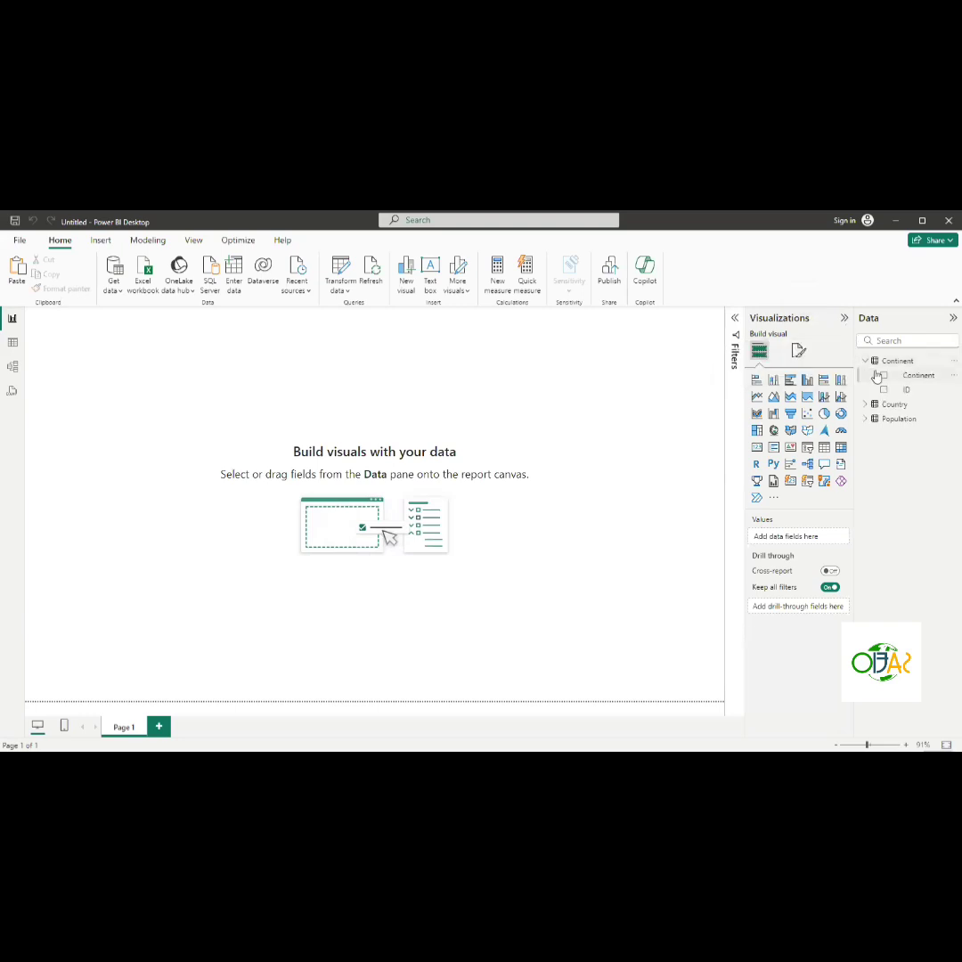
pyautogui.click(883, 378)
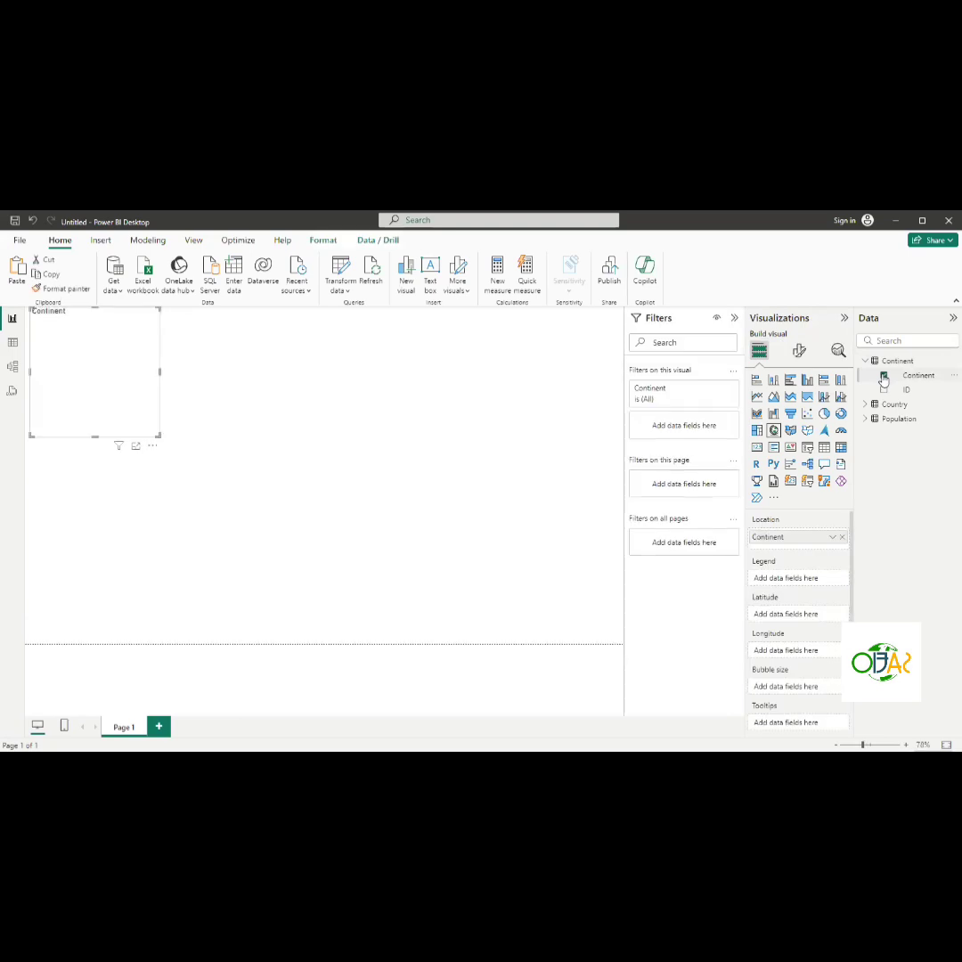
pyautogui.click(735, 320)
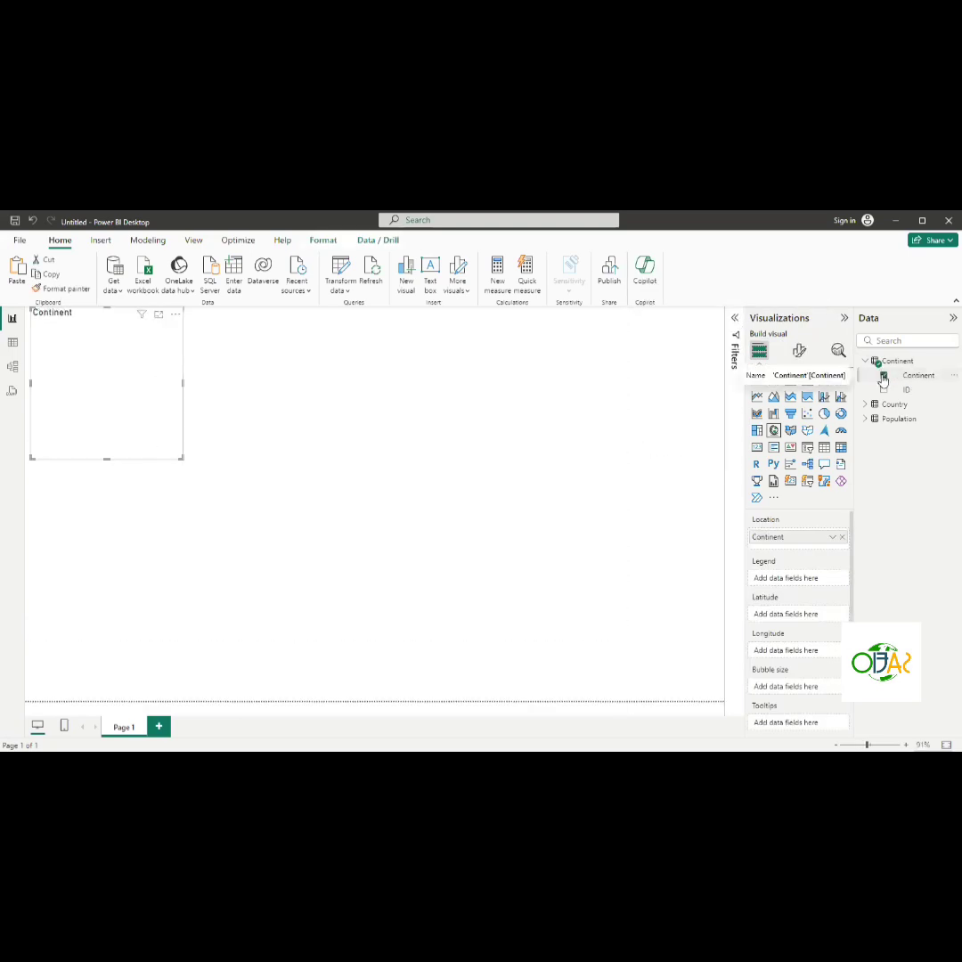
pyautogui.click(882, 376)
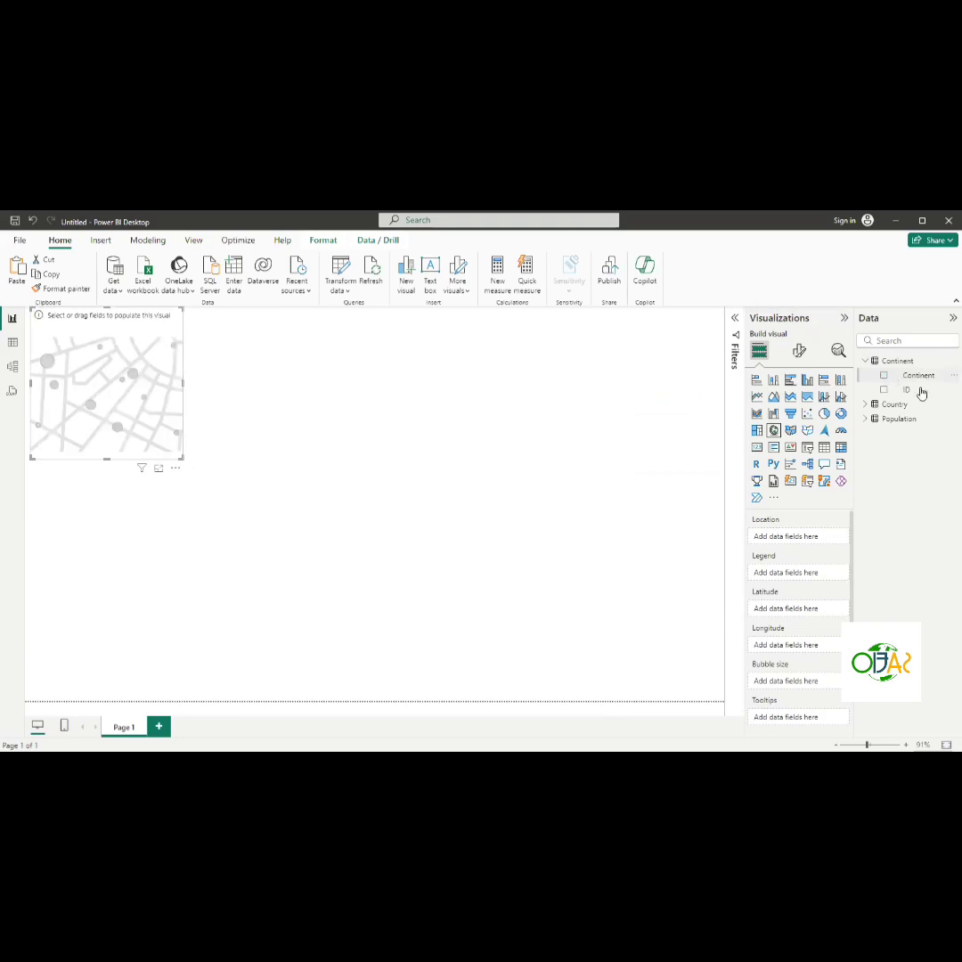
pyautogui.click(915, 379)
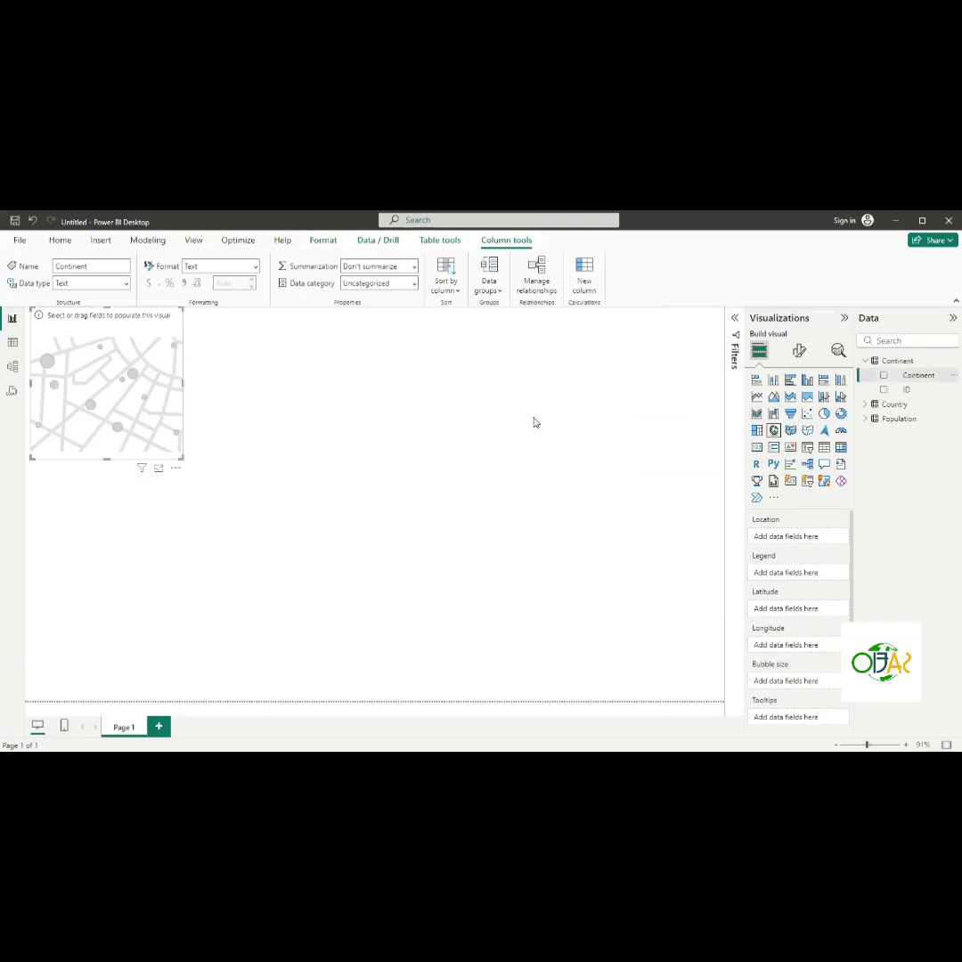
pyautogui.moveTo(918, 375); pyautogui.dragTo(512, 450)
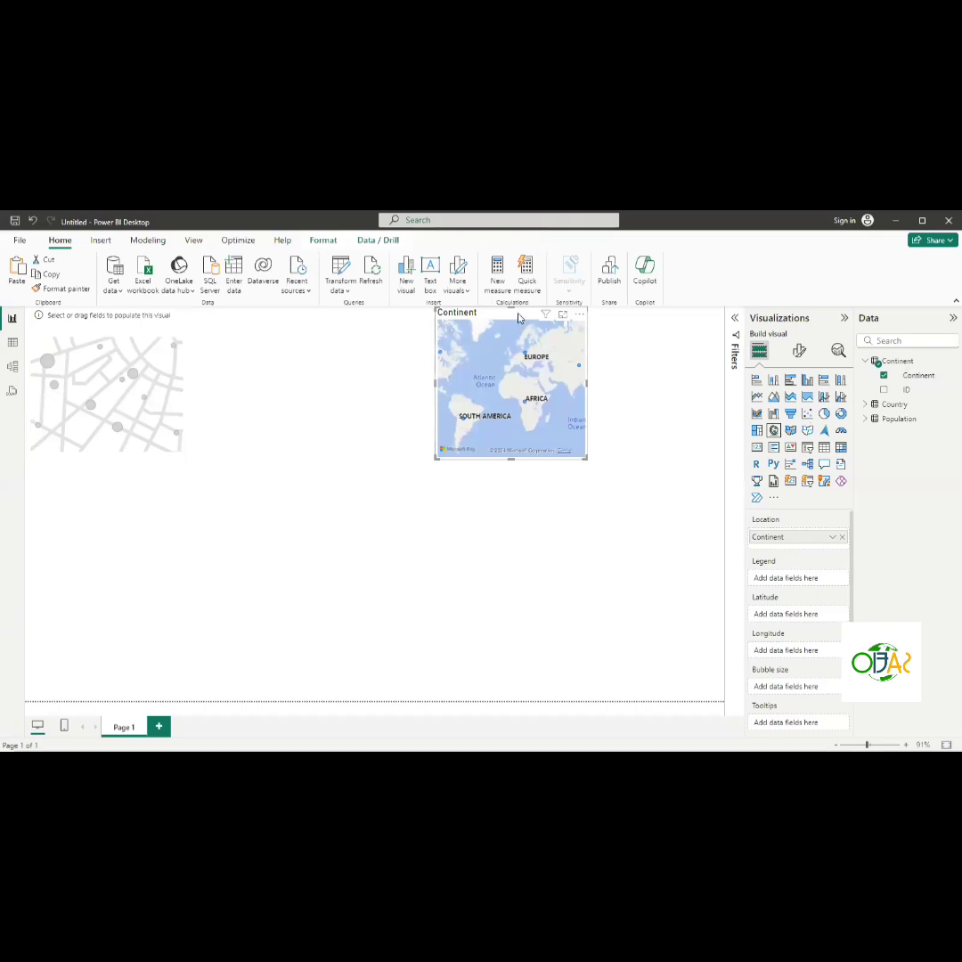
# - Move the Continent map to the canvas centre and enlarge it wider and taller
pyautogui.moveTo(524, 323); pyautogui.dragTo(455, 369)
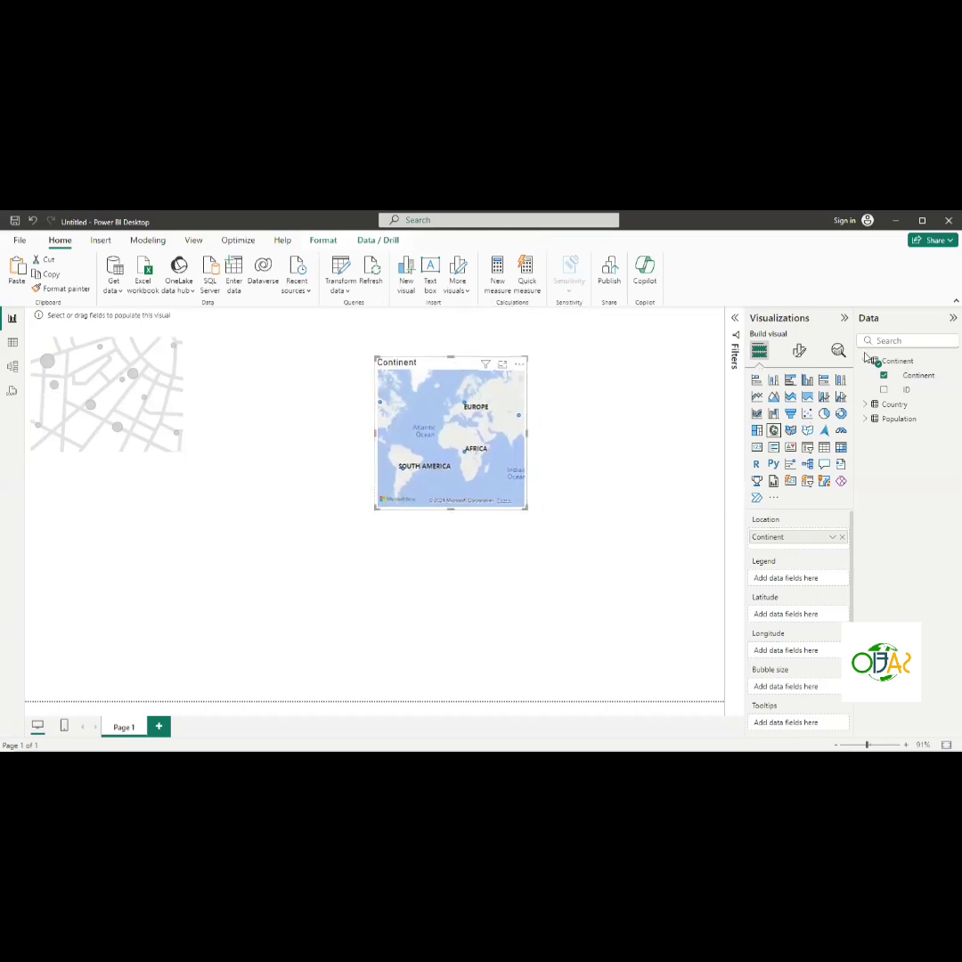
pyautogui.click(867, 420)
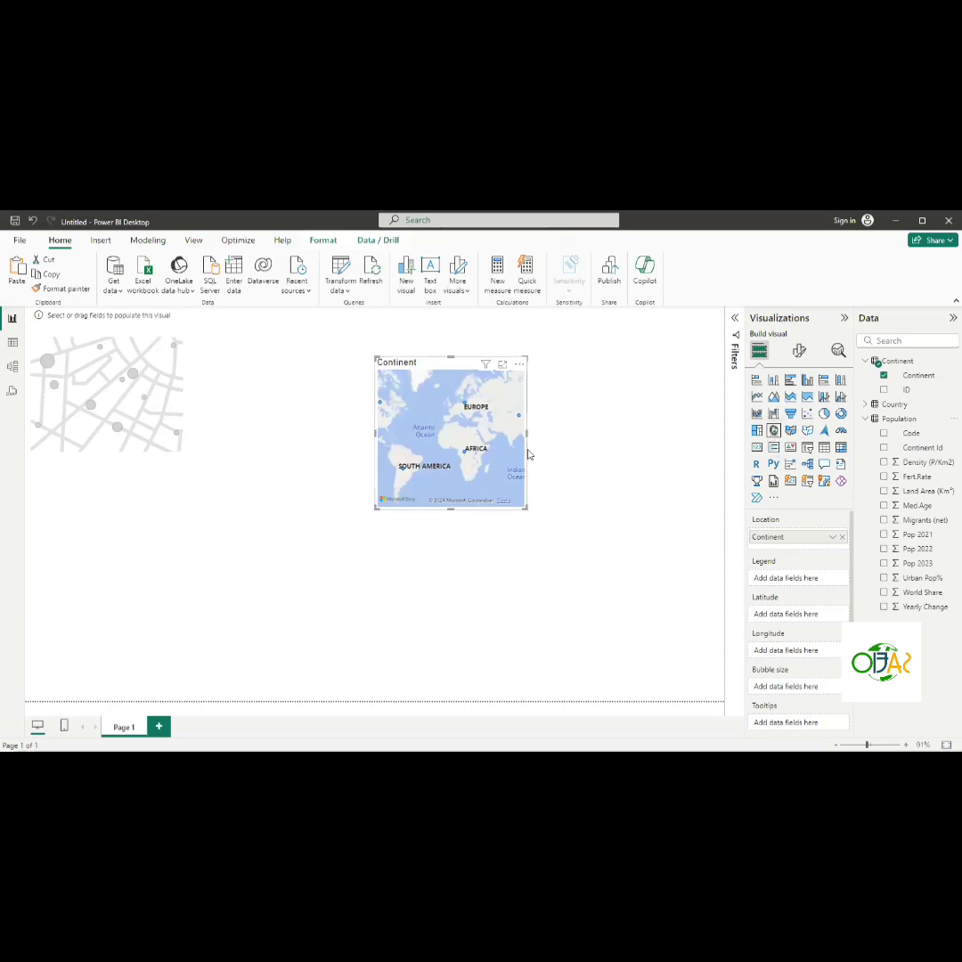
pyautogui.moveTo(527, 432); pyautogui.dragTo(592, 439)
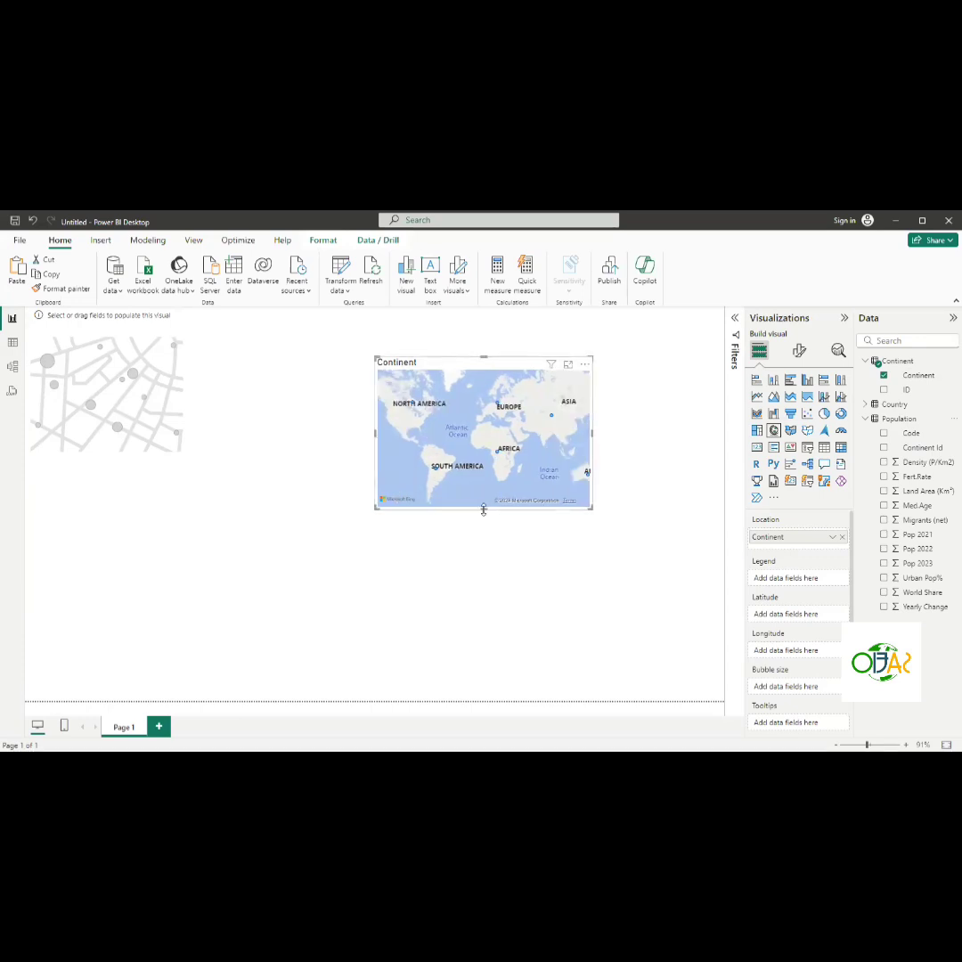
pyautogui.moveTo(483, 508); pyautogui.dragTo(479, 582)
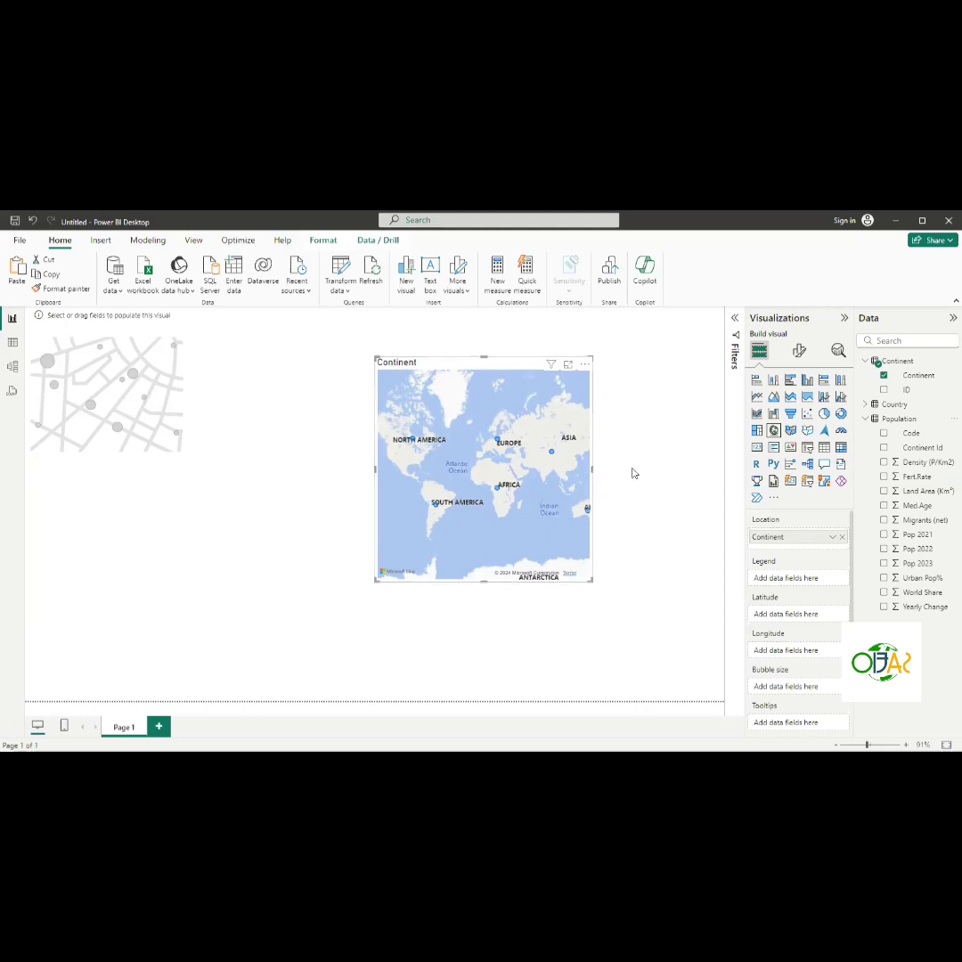
pyautogui.moveTo(591, 469); pyautogui.dragTo(640, 469)
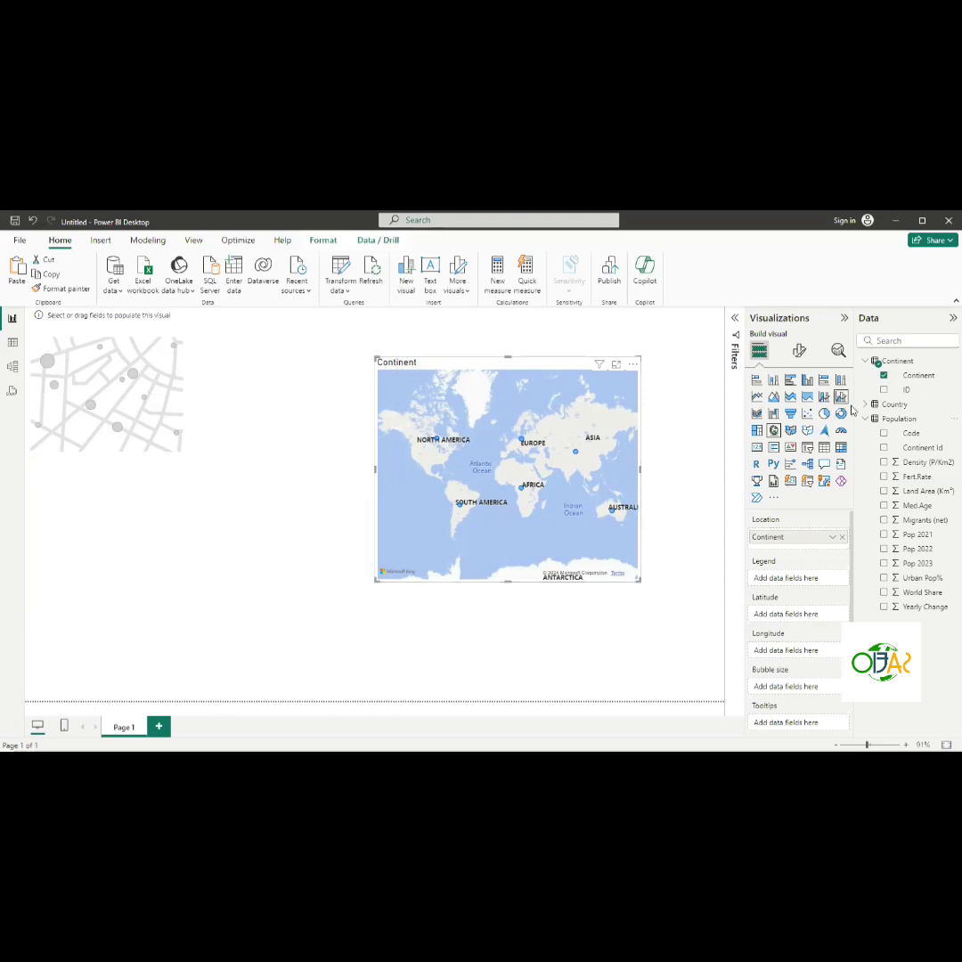
# - Add the Population table's Pop 2021, Pop 2022 and Pop 2023 fields to the map
pyautogui.click(884, 535)
pyautogui.click(883, 549)
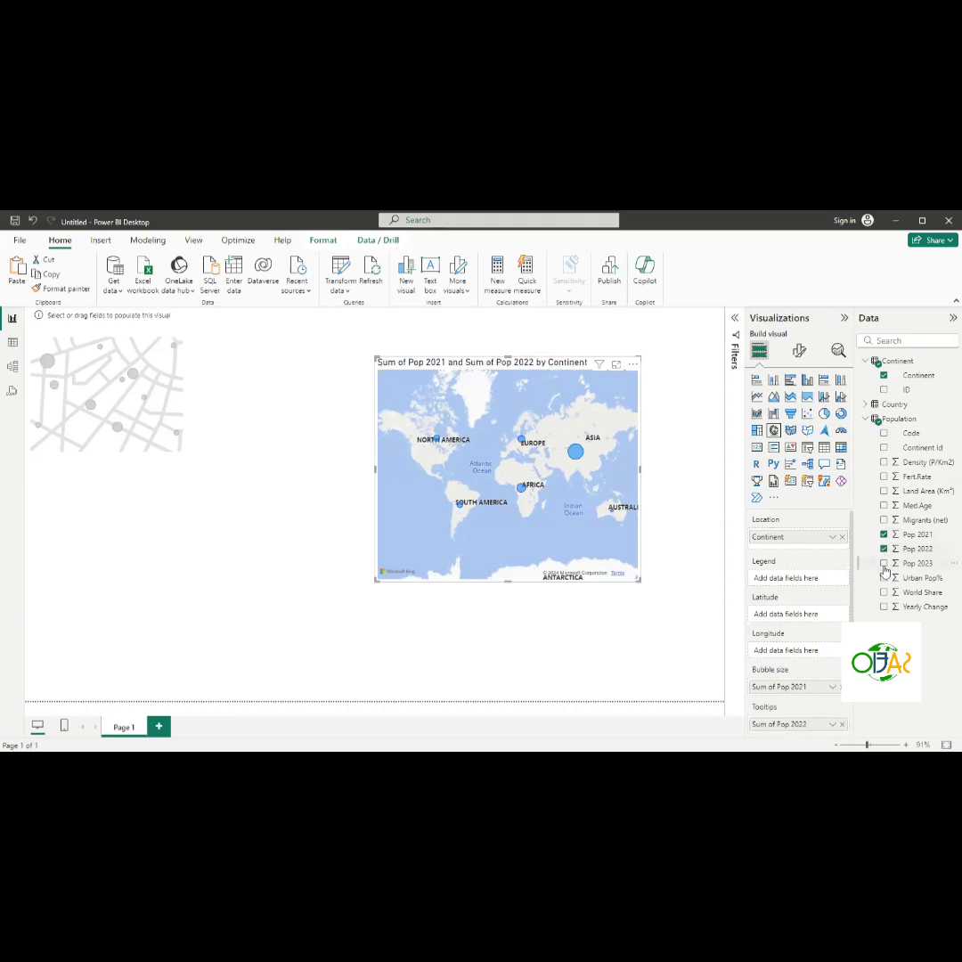
pyautogui.click(884, 564)
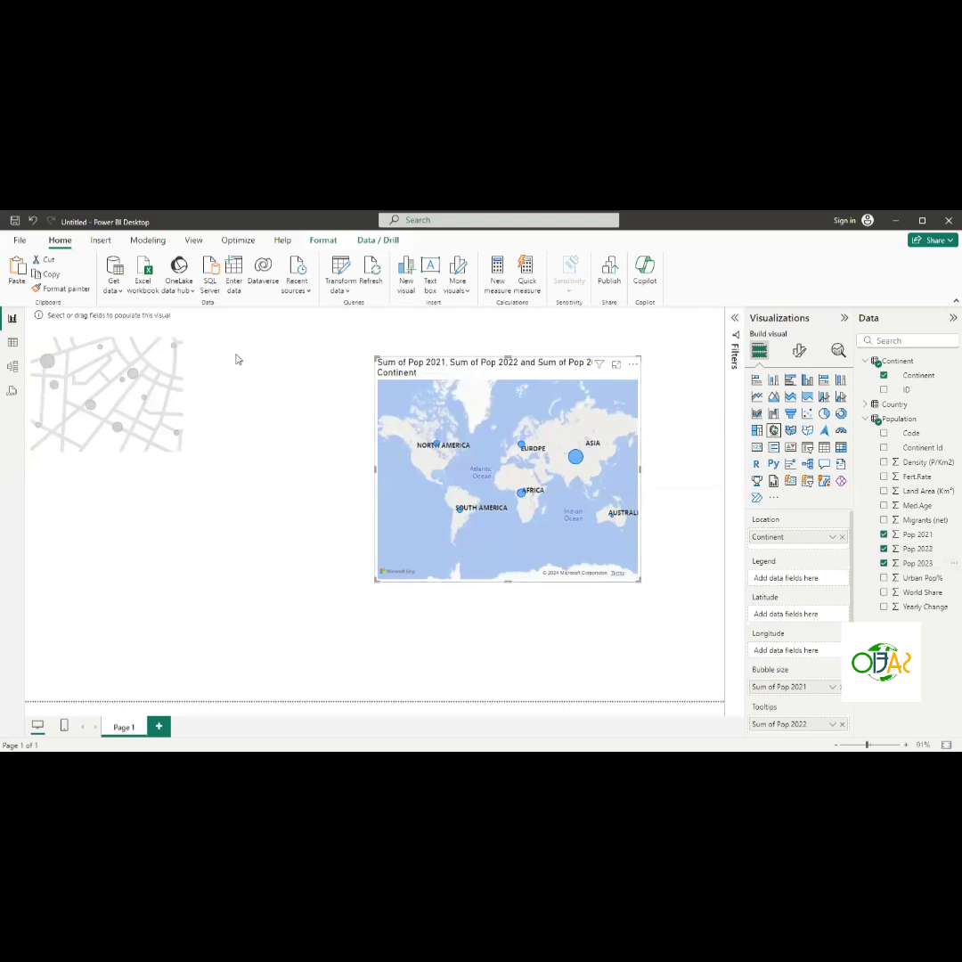
# - Remove the empty placeholder map visual from the canvas's upper-left corner
pyautogui.click(134, 396)
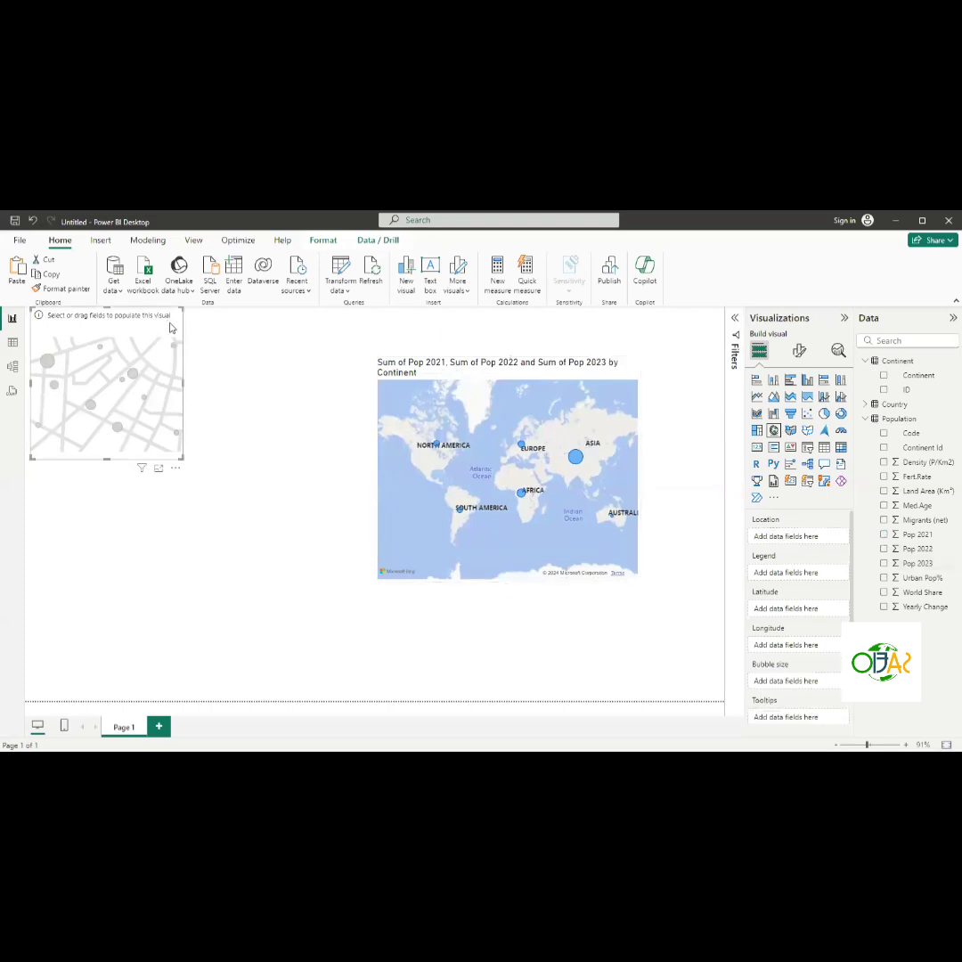
pyautogui.moveTo(169, 309); pyautogui.dragTo(165, 358)
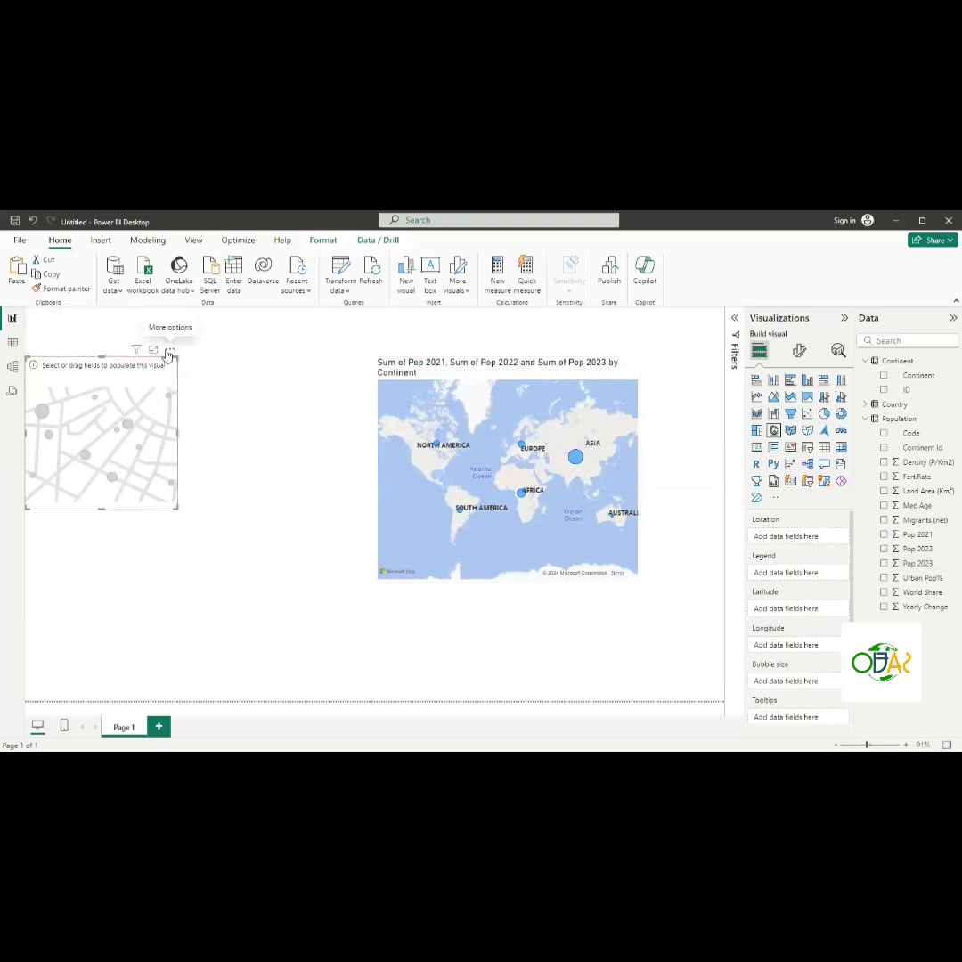
pyautogui.click(169, 350)
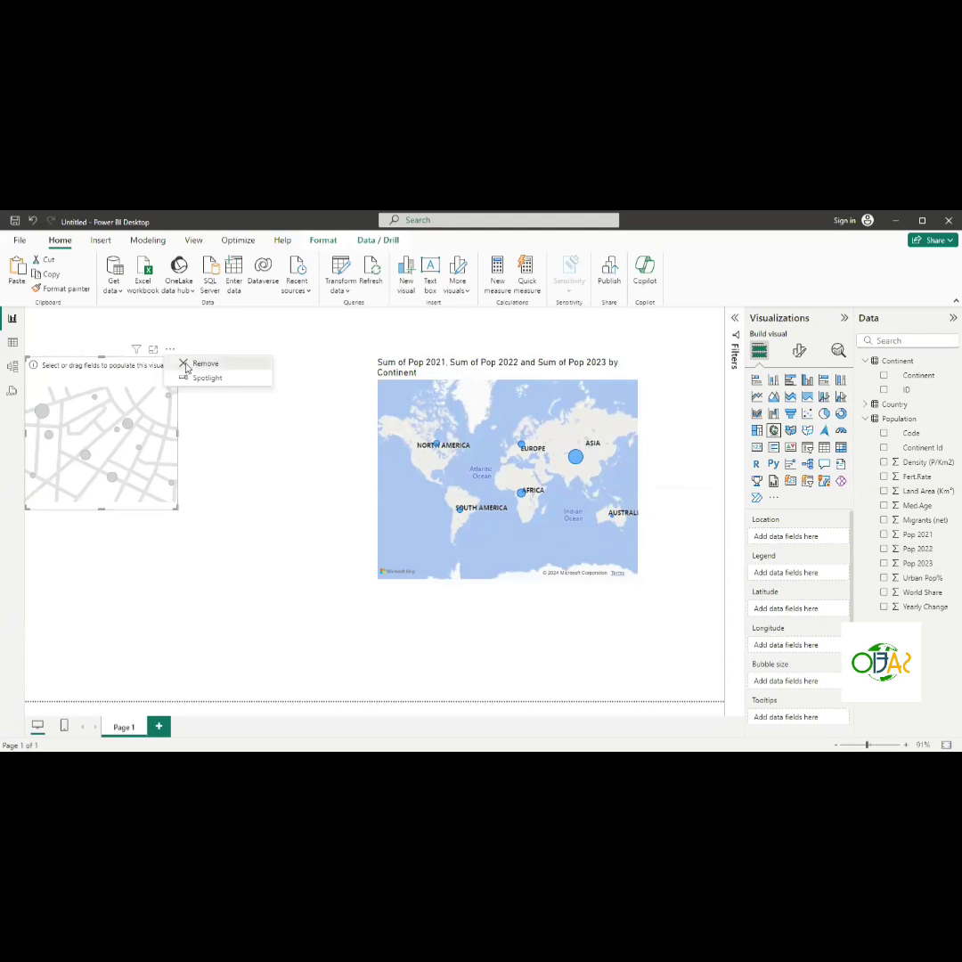
pyautogui.click(198, 364)
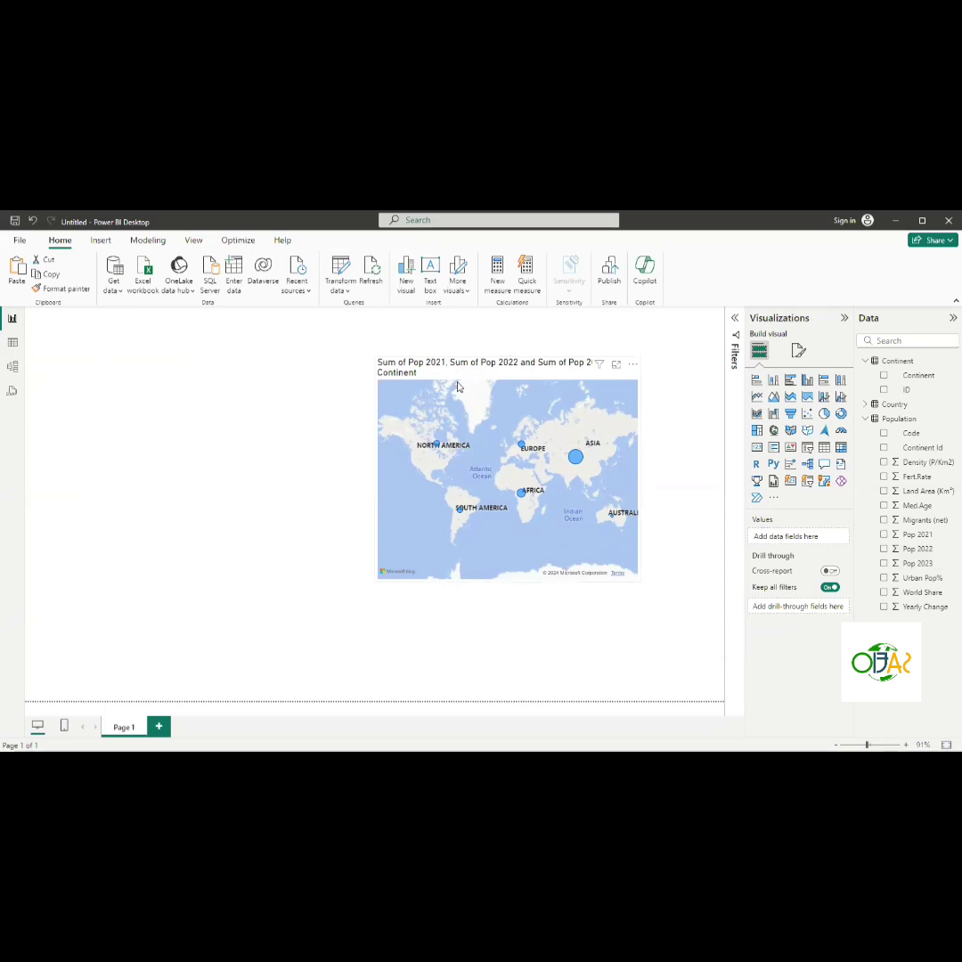
# - Change the population map into a clustered column chart
pyautogui.click(505, 377)
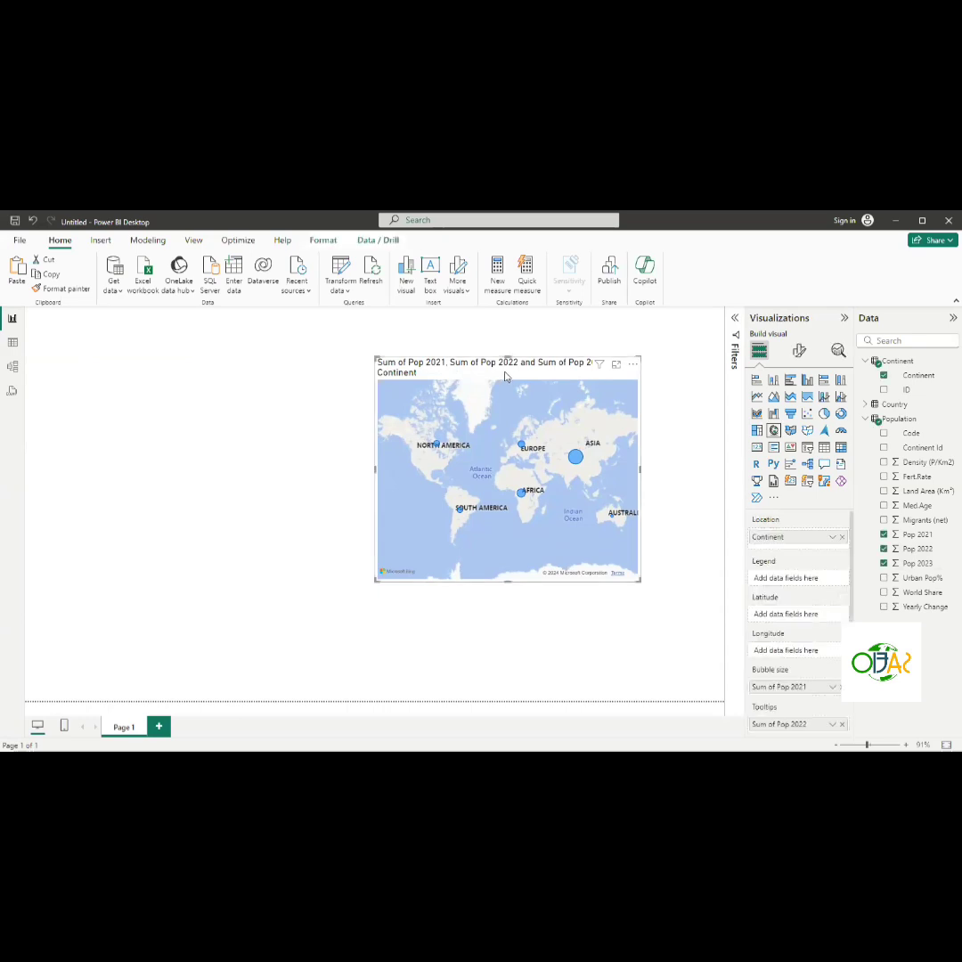
pyautogui.click(807, 381)
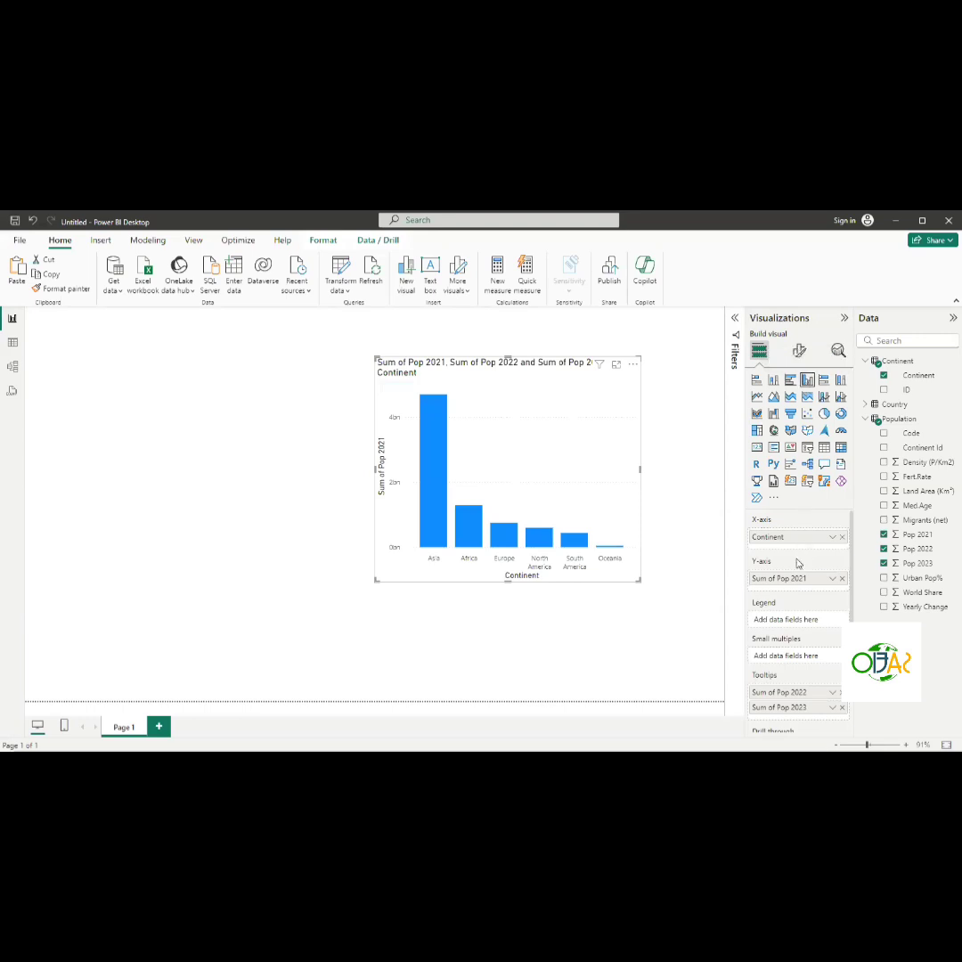
# - Move Sum of Pop 2022 and Sum of Pop 2023 from Tooltips into the chart's Y-axis
pyautogui.moveTo(783, 698); pyautogui.dragTo(788, 595)
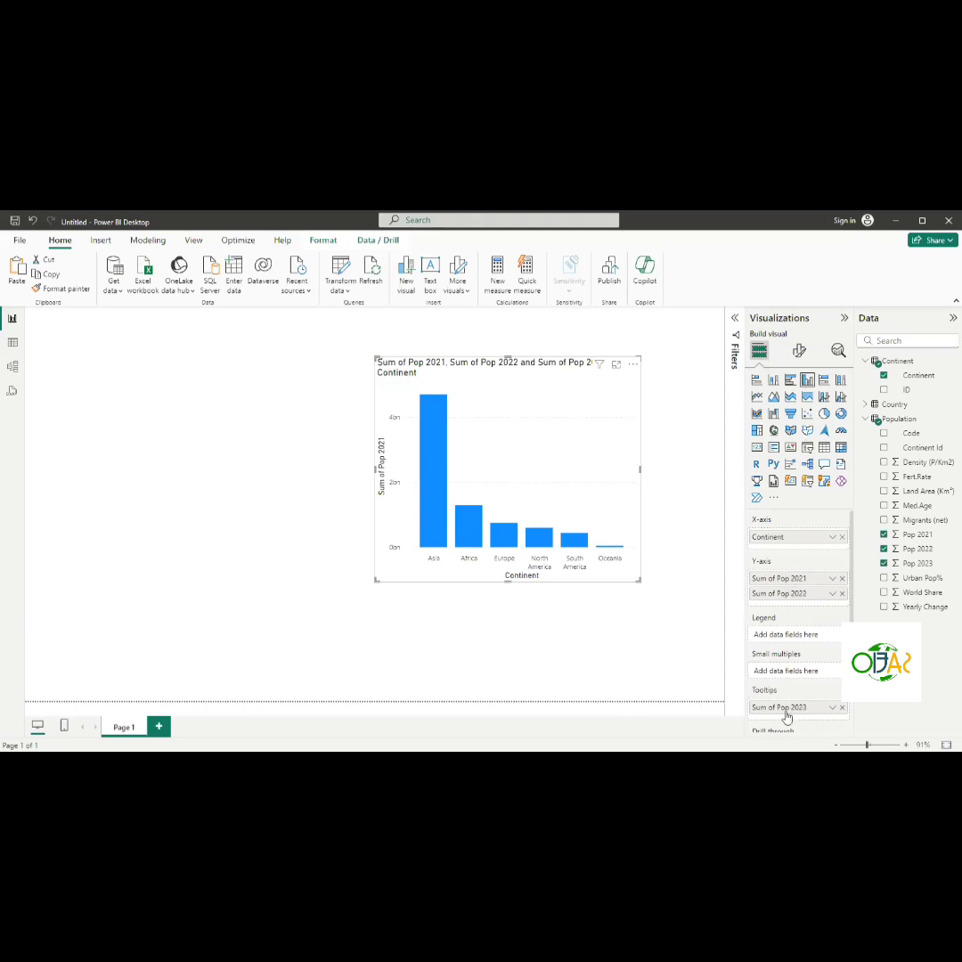
pyautogui.moveTo(784, 708); pyautogui.dragTo(784, 614)
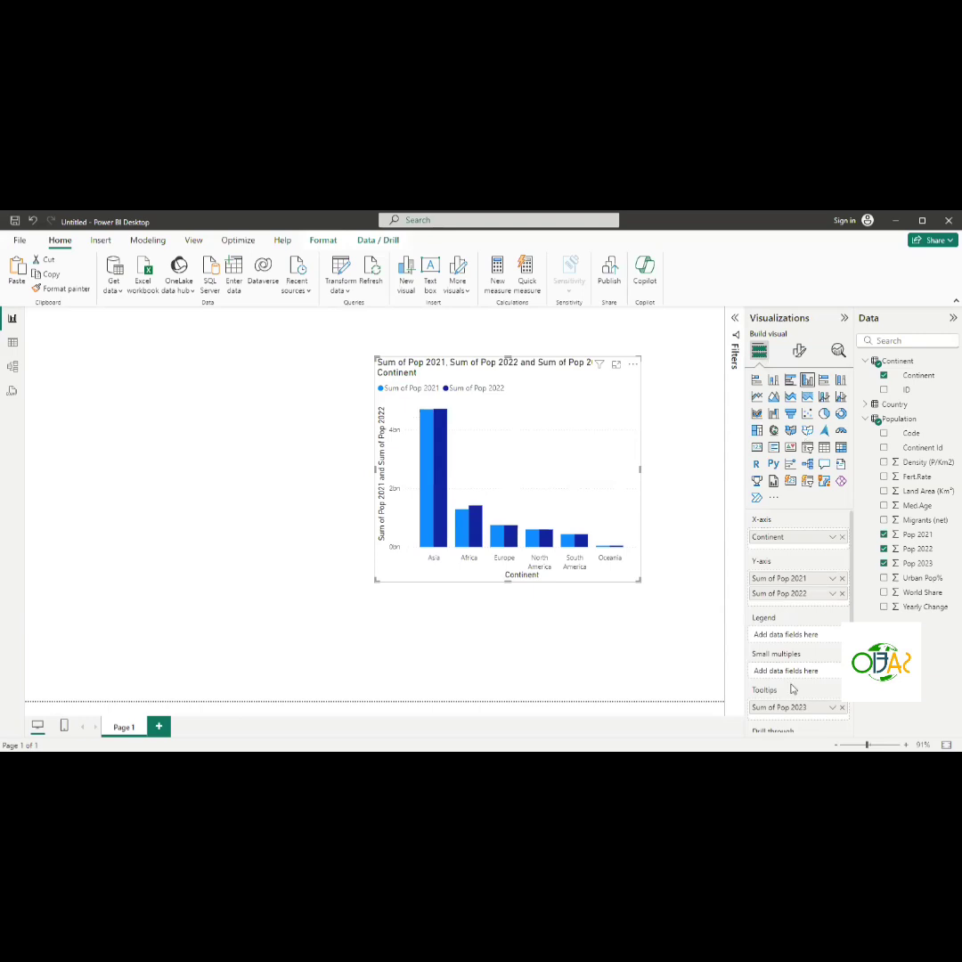
pyautogui.moveTo(796, 710); pyautogui.dragTo(787, 608)
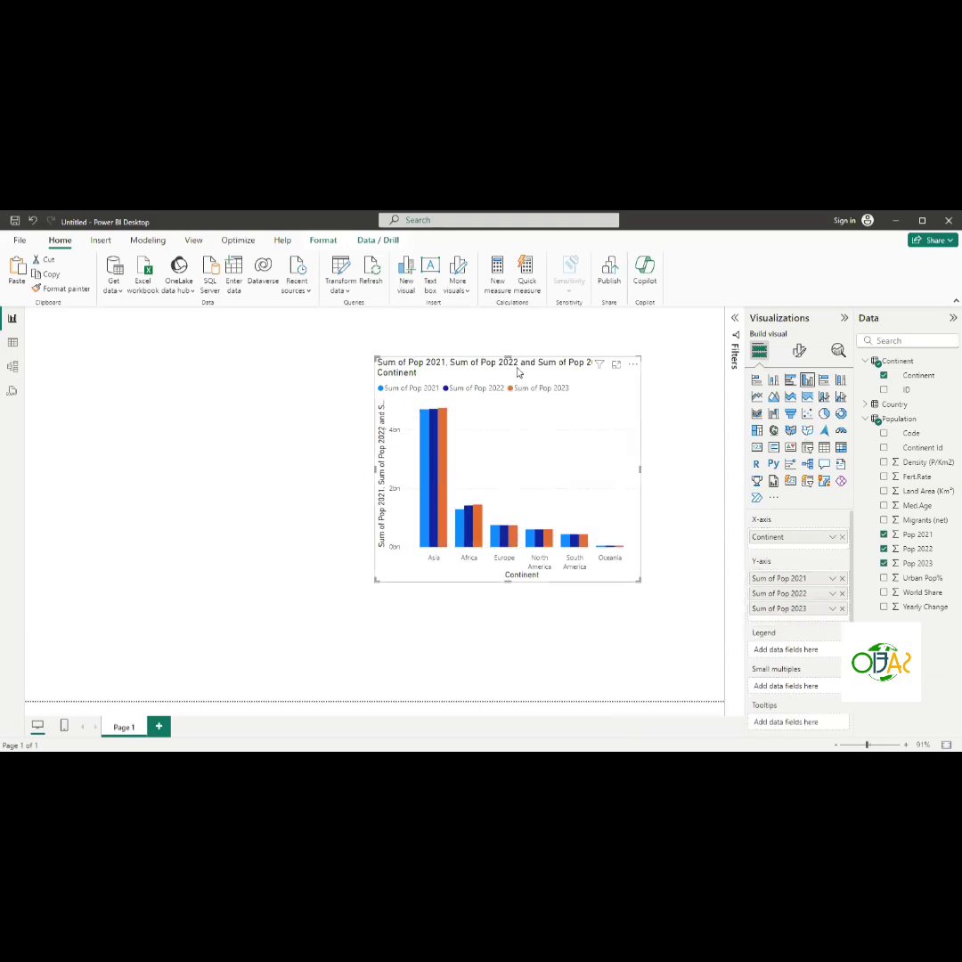
# - Move the clustered column chart to the canvas's upper-left area
pyautogui.moveTo(473, 374); pyautogui.dragTo(179, 368)
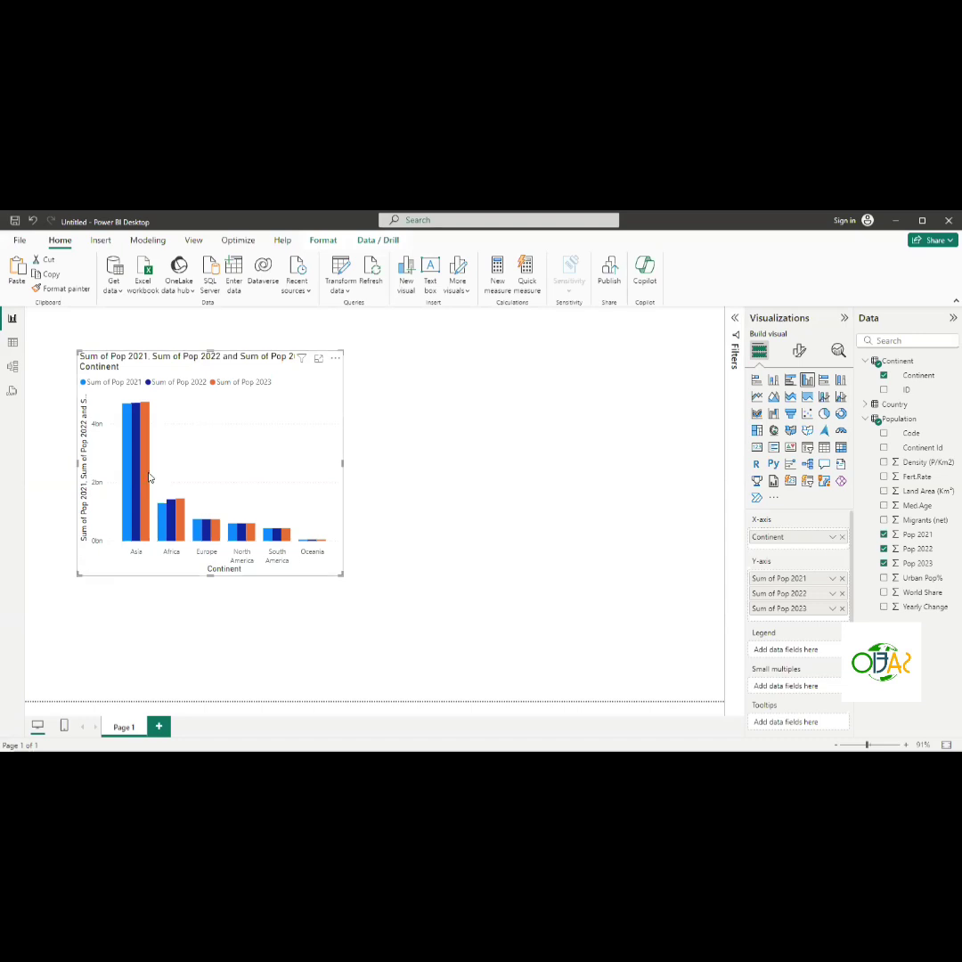
pyautogui.moveTo(148, 481)
pyautogui.click(865, 419)
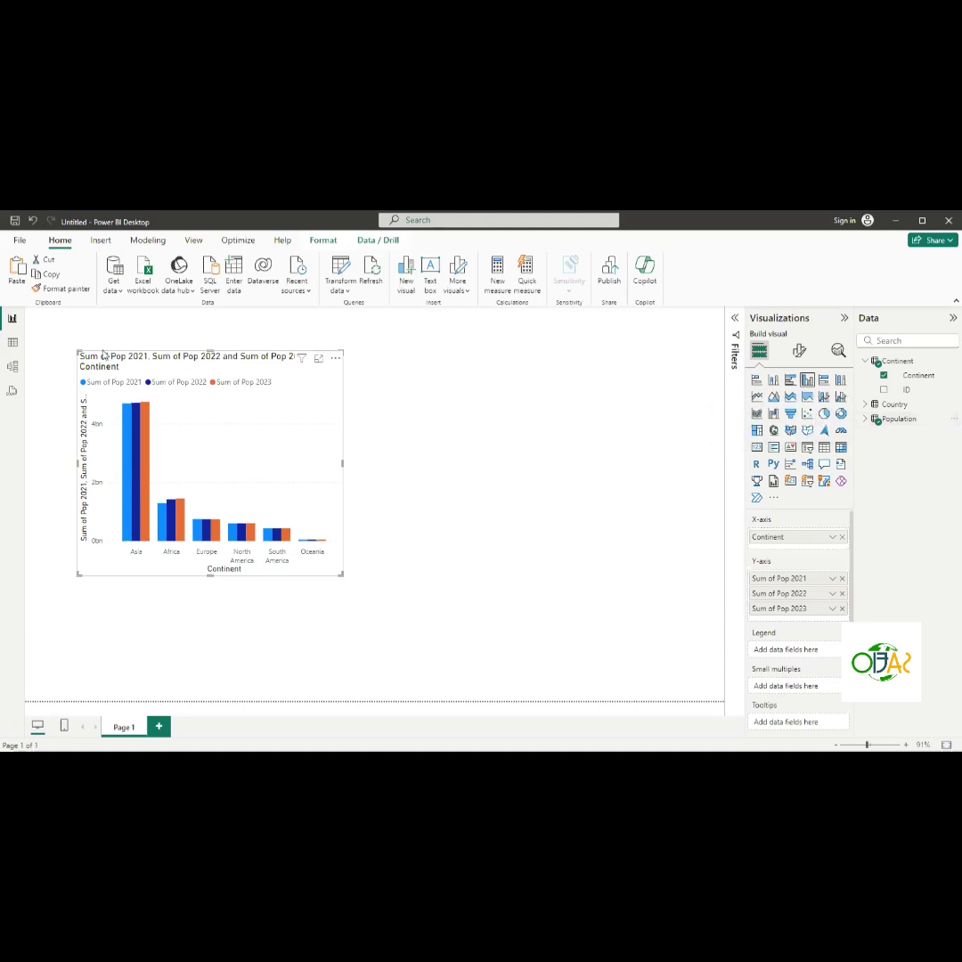
# - Delete the relationship between the Continent and Population tables in the model view
pyautogui.click(10, 374)
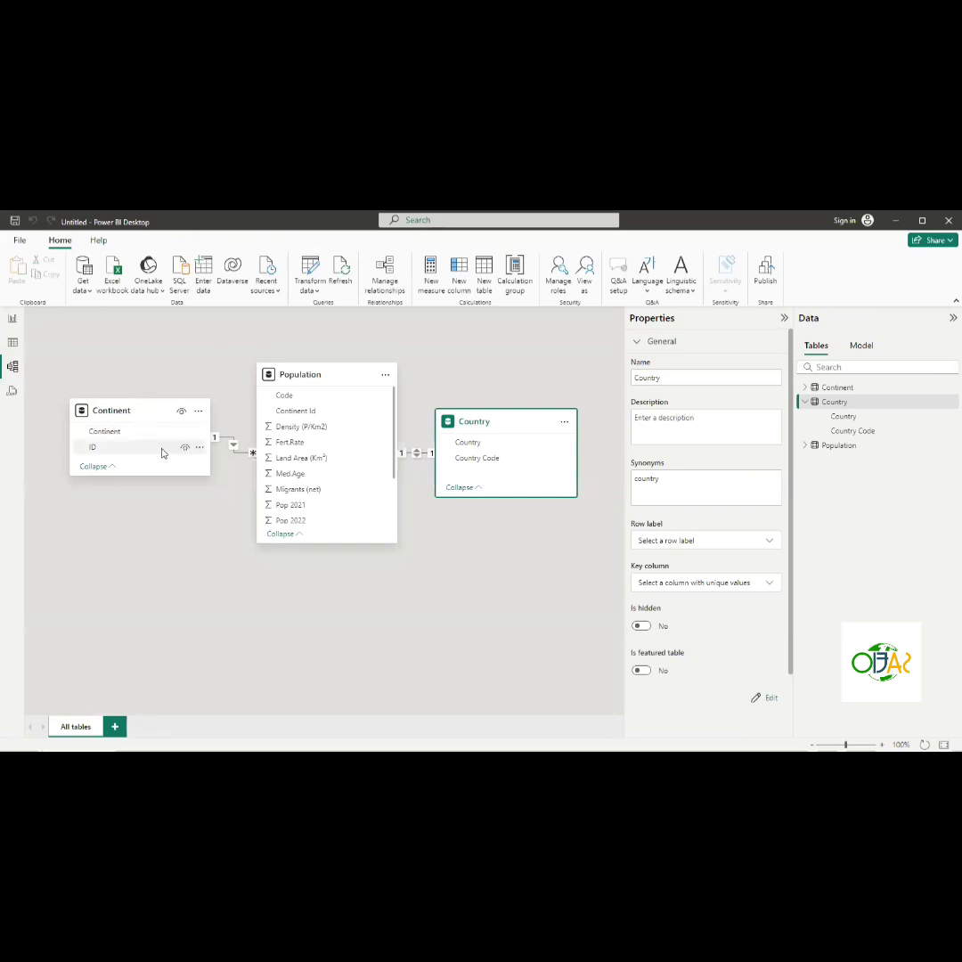
pyautogui.rightClick(234, 447)
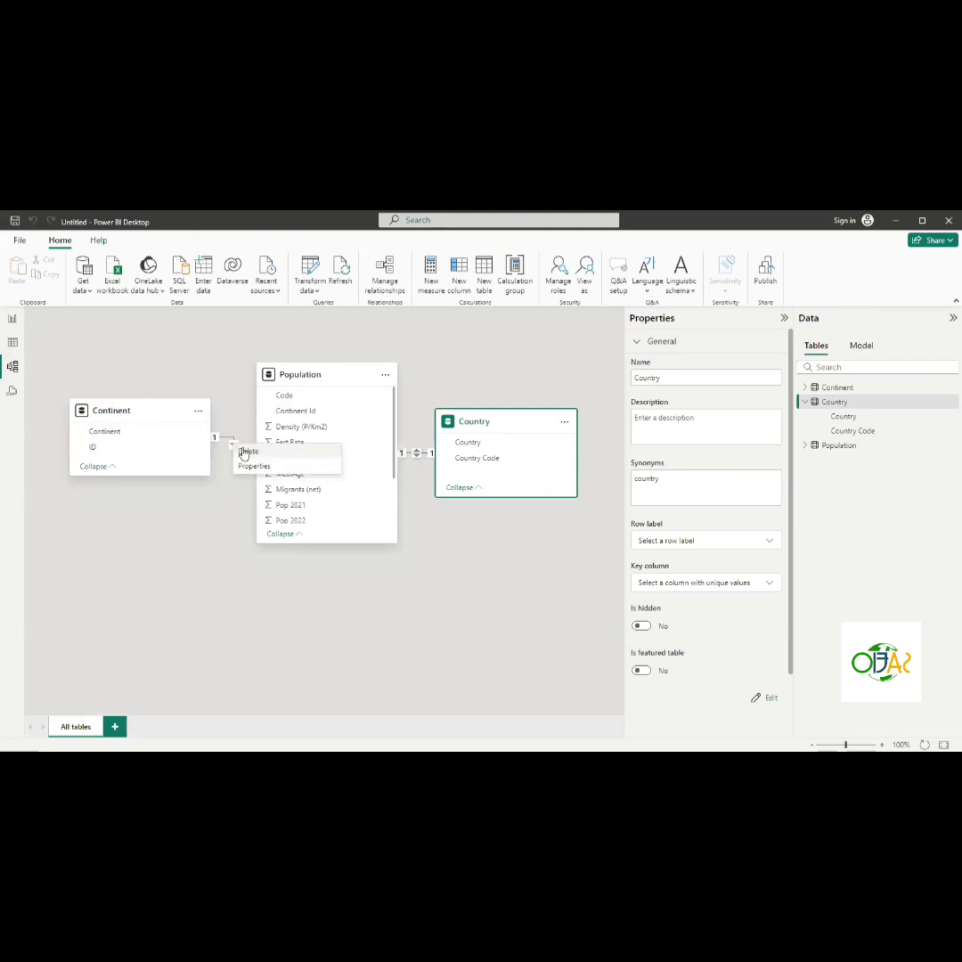
pyautogui.click(246, 452)
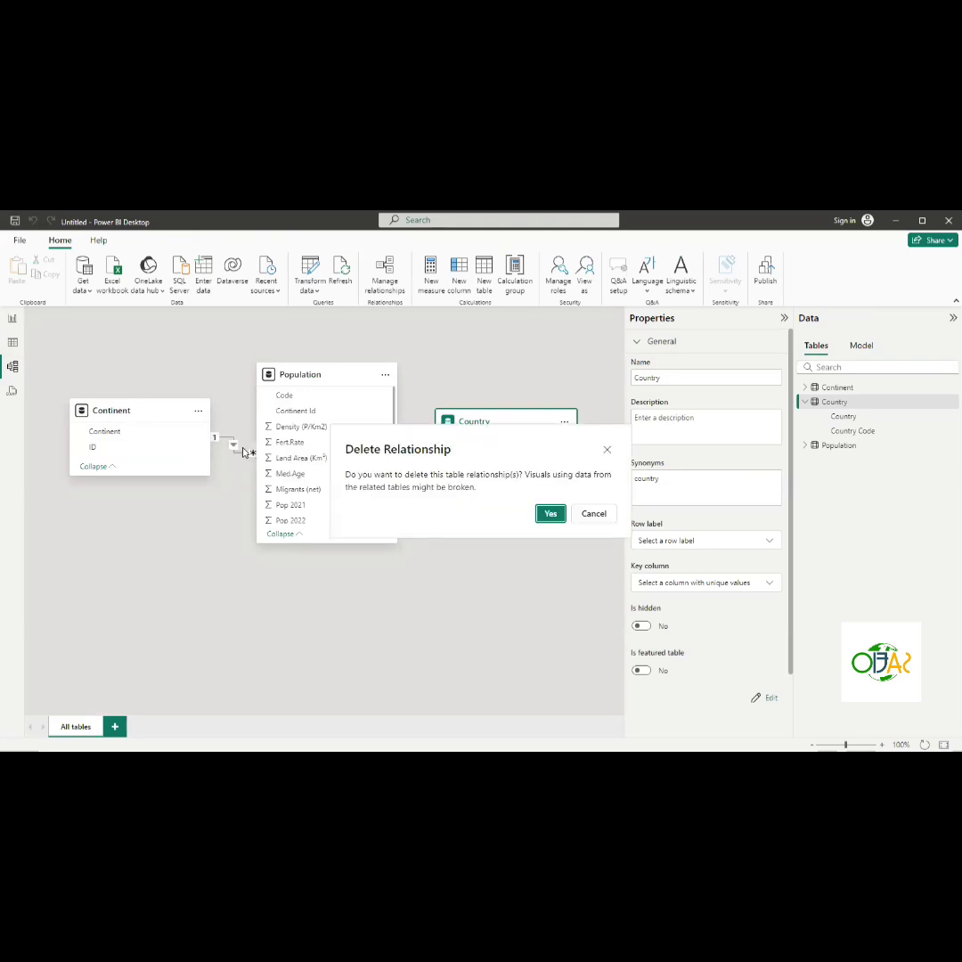
pyautogui.click(563, 516)
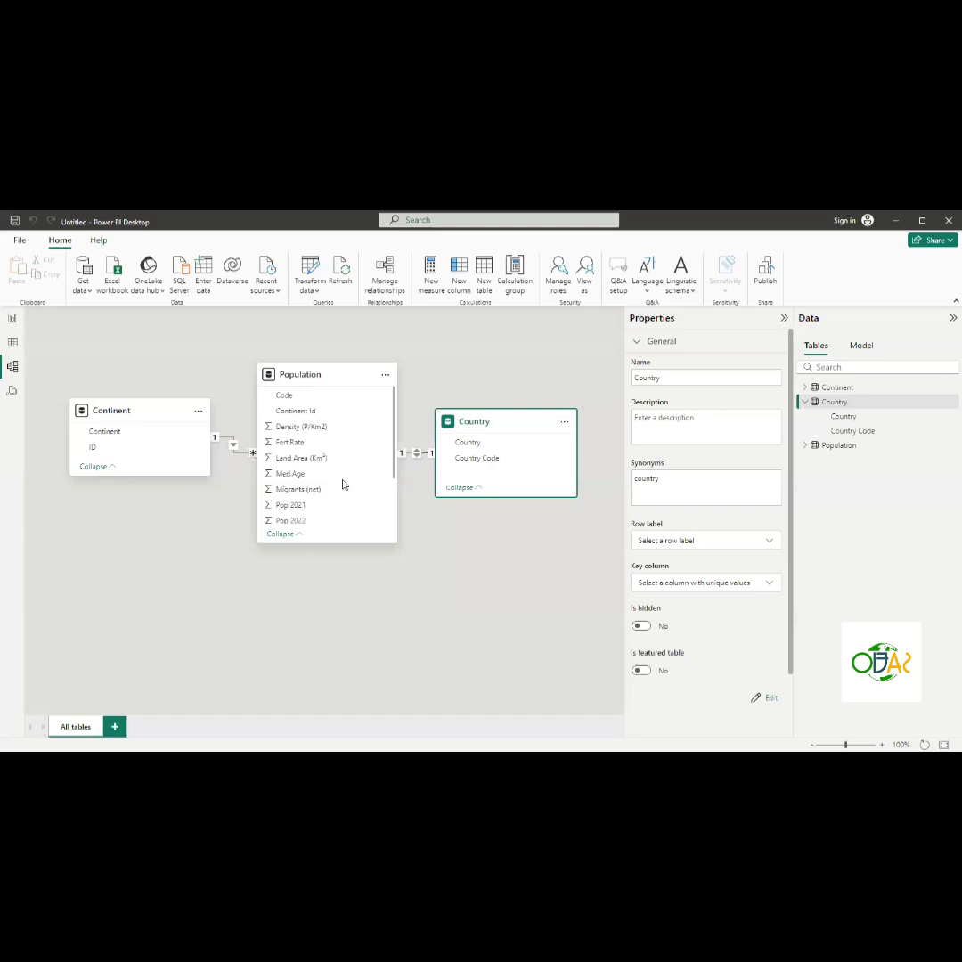
pyautogui.click(234, 448)
pyautogui.press('Delete')
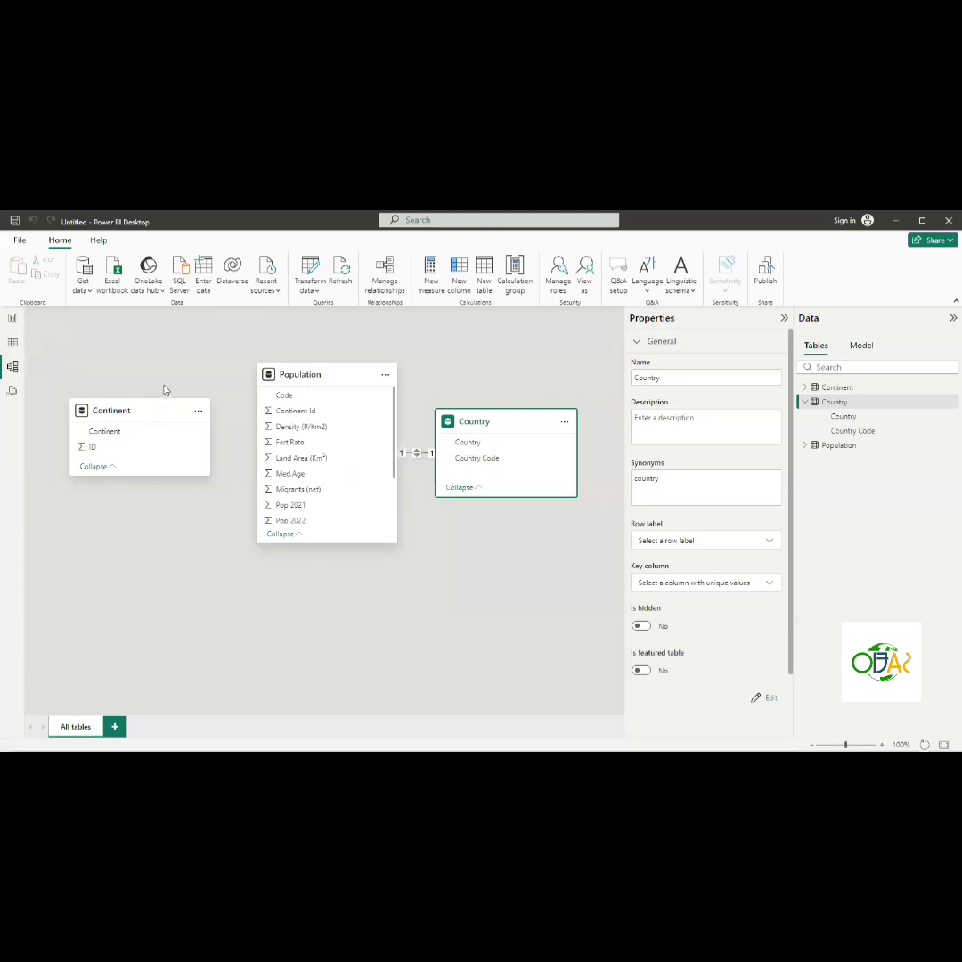
# - Widen the clustered column chart on the report canvas and inspect its per-continent population bars
pyautogui.click(14, 323)
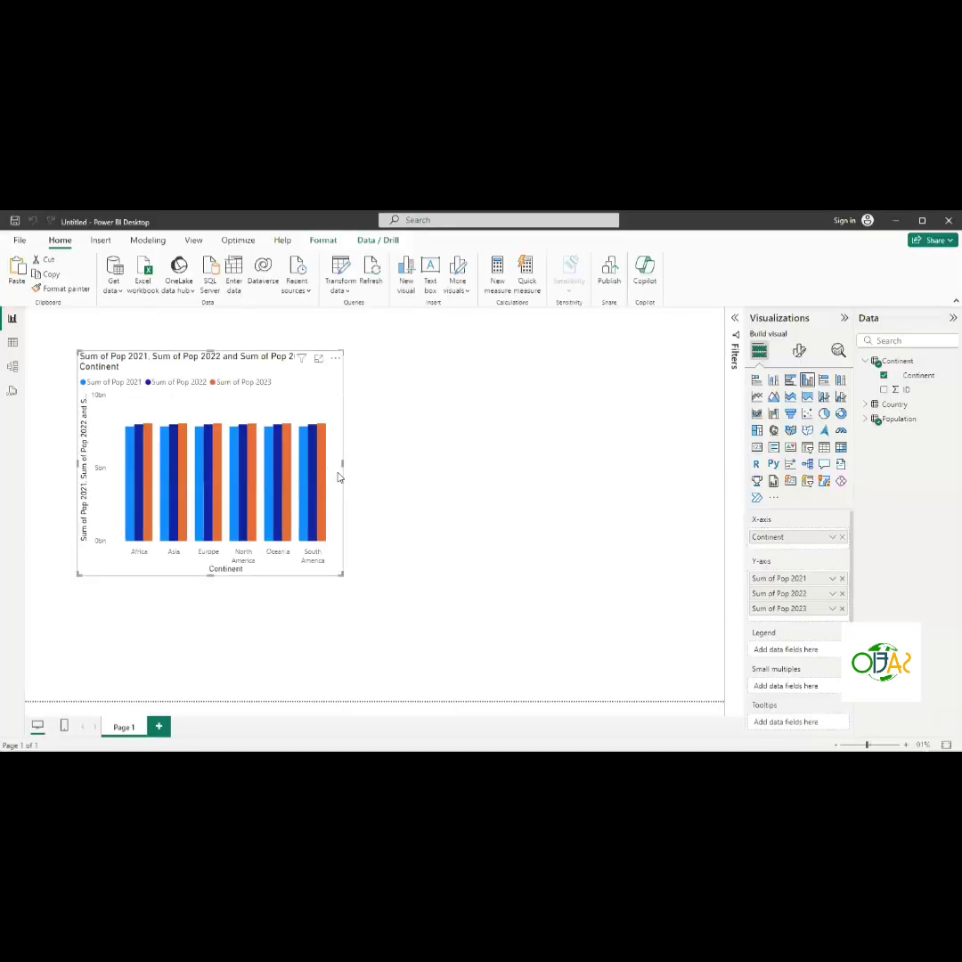
pyautogui.moveTo(467, 472); pyautogui.dragTo(467, 472)
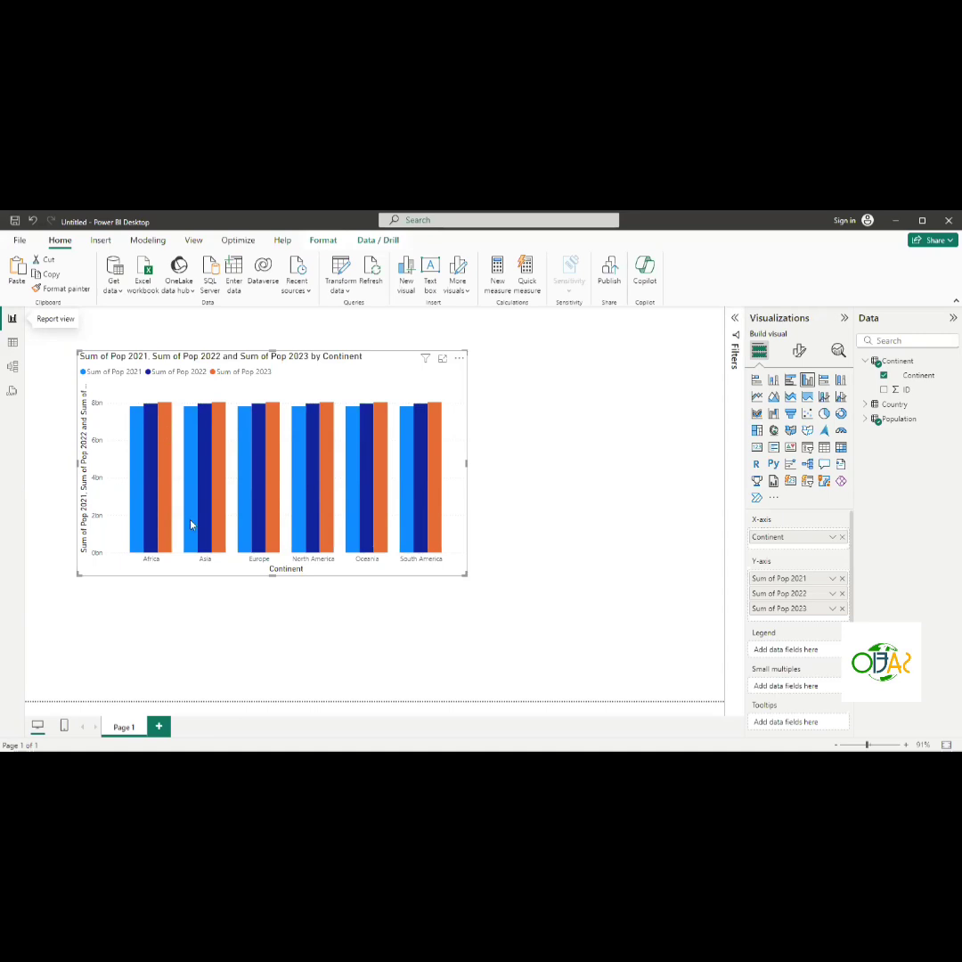
pyautogui.moveTo(201, 525)
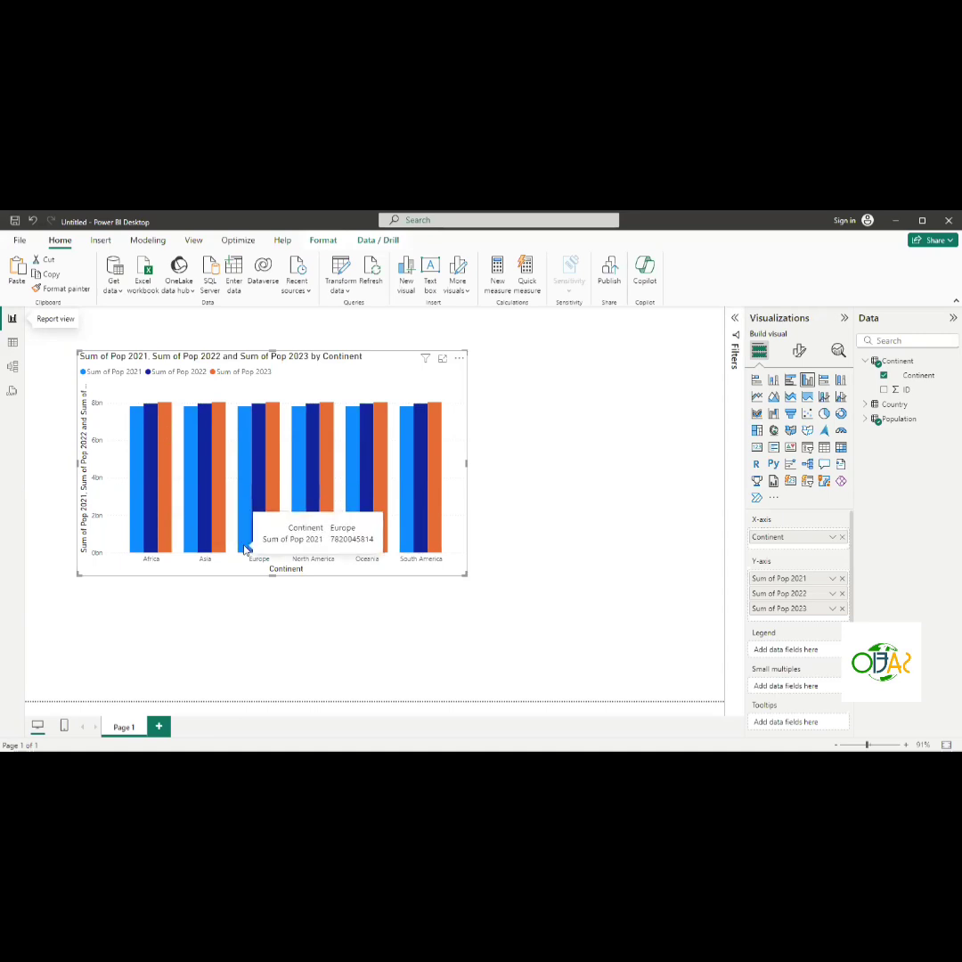
pyautogui.moveTo(316, 518)
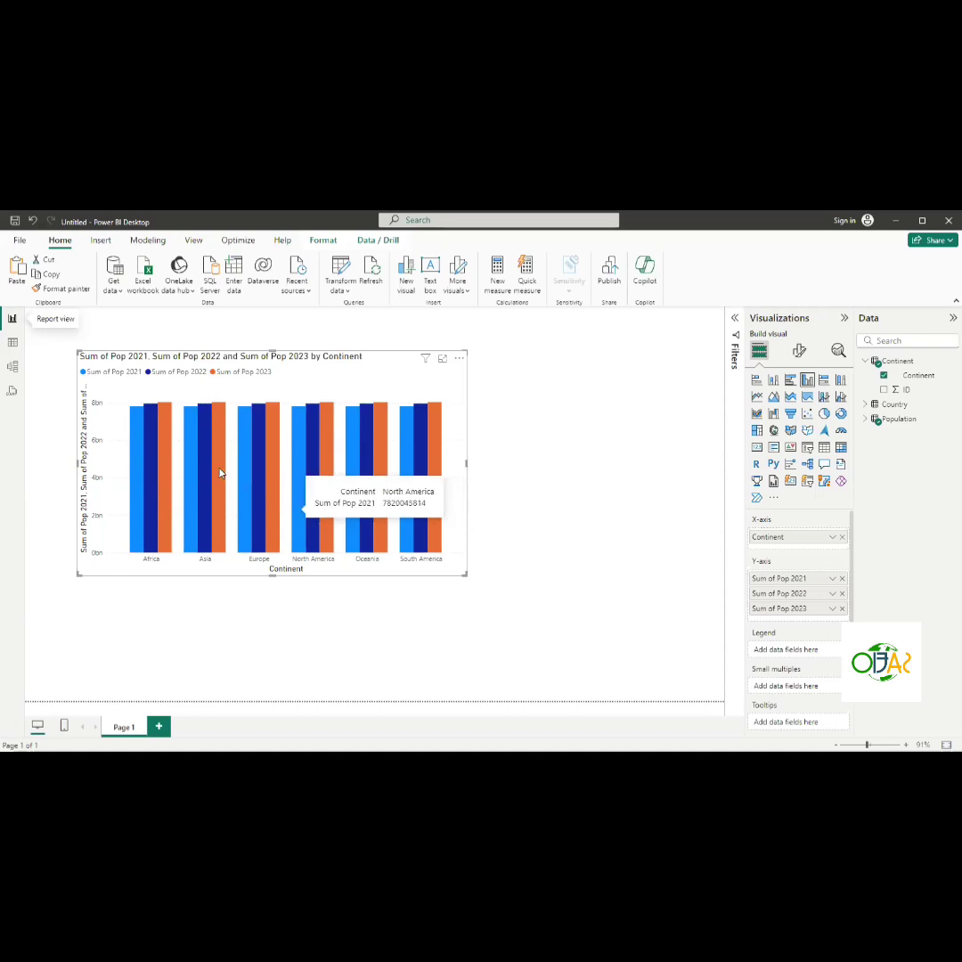
# - Create a many-to-one relationship from Population's Continent Id to Continent's ID with single cross-filter direction
pyautogui.click(13, 370)
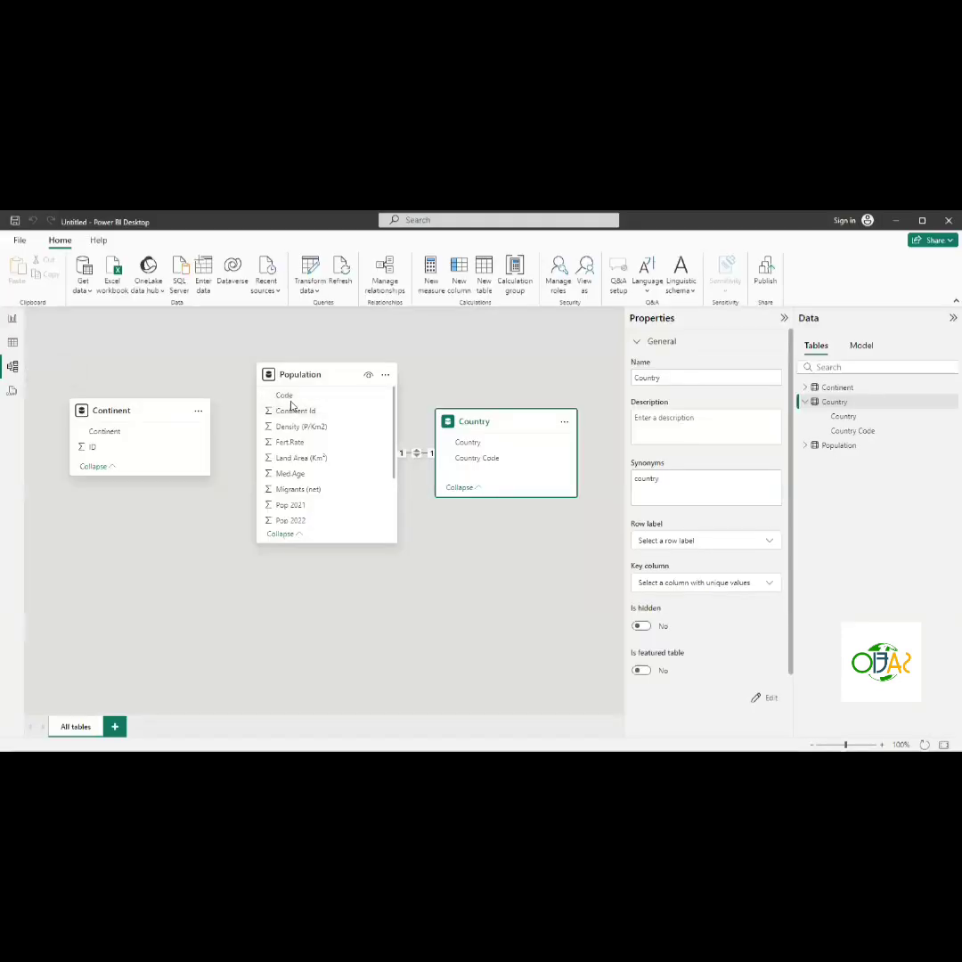
pyautogui.click(290, 397)
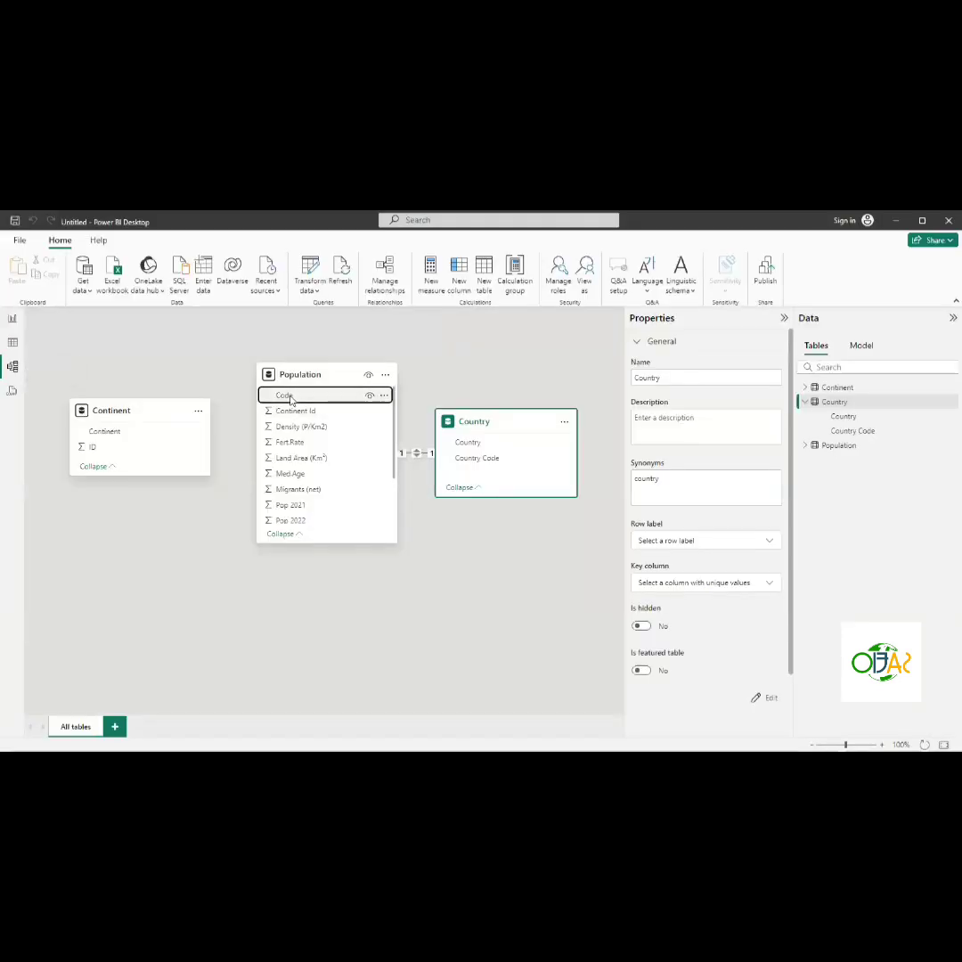
pyautogui.click(299, 412)
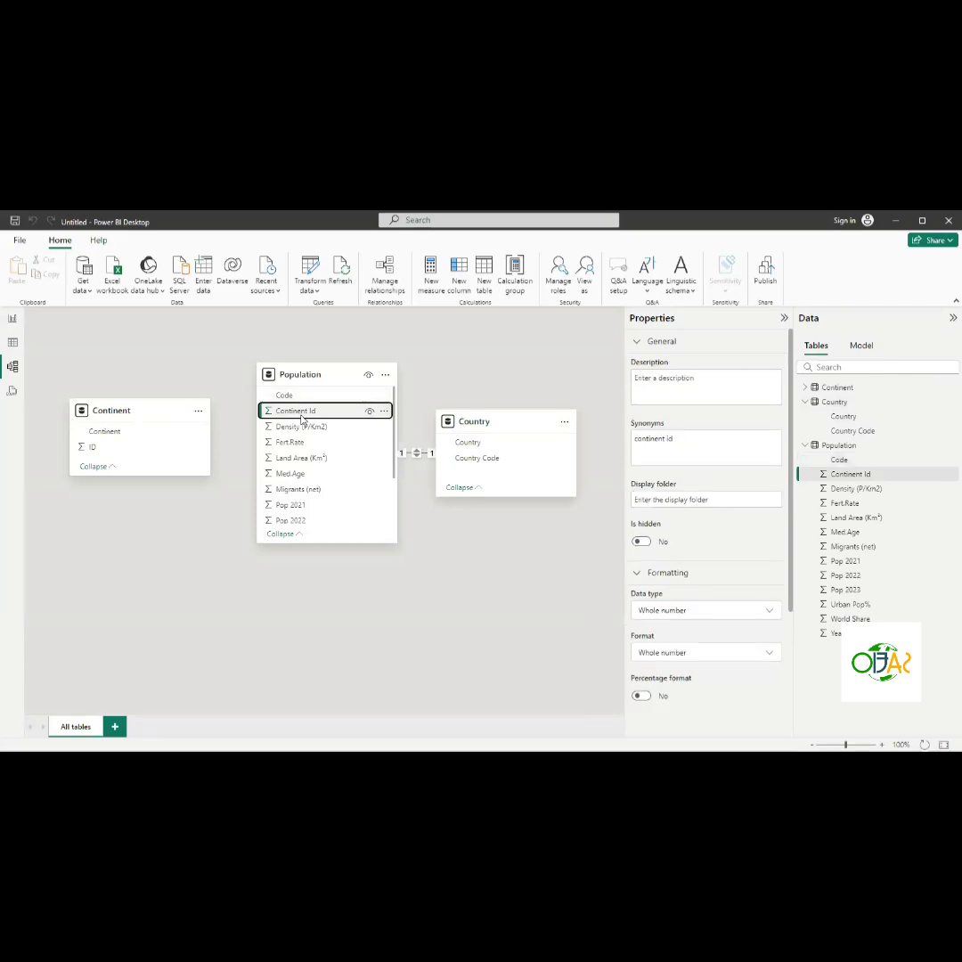
pyautogui.moveTo(301, 415); pyautogui.dragTo(133, 456)
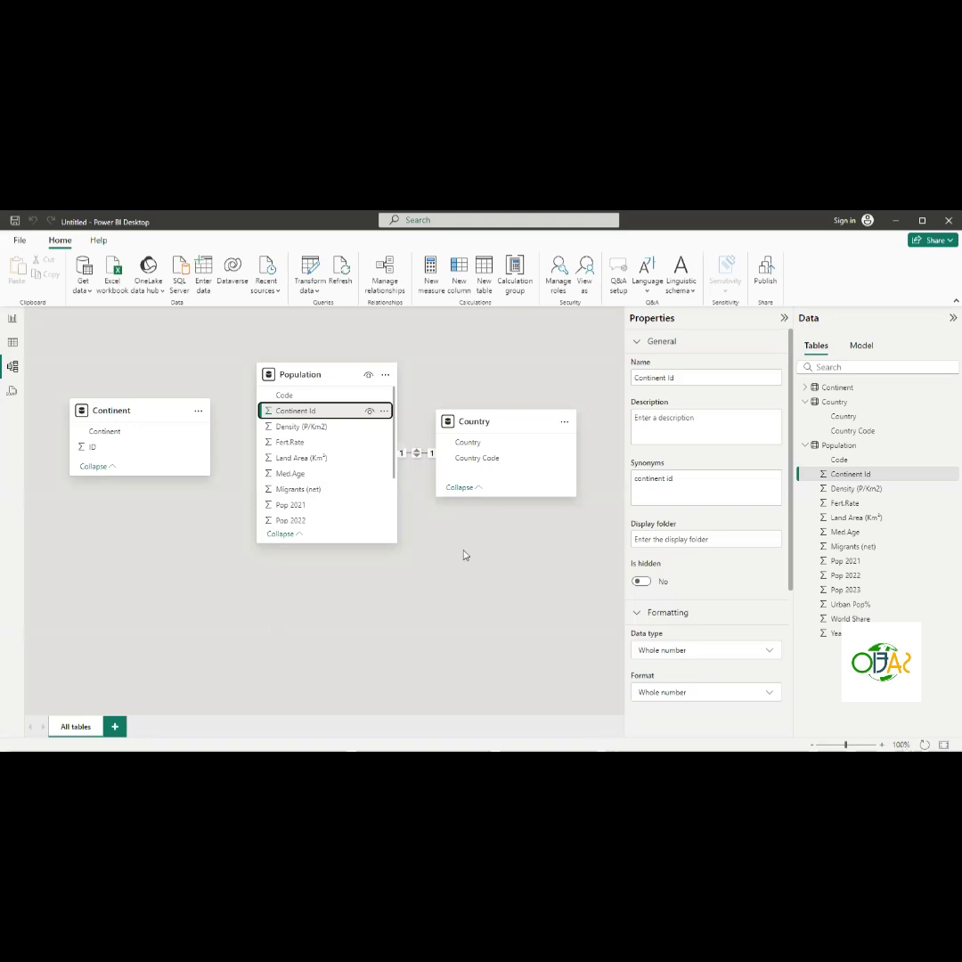
pyautogui.click(300, 581)
pyautogui.moveTo(301, 409); pyautogui.dragTo(176, 446)
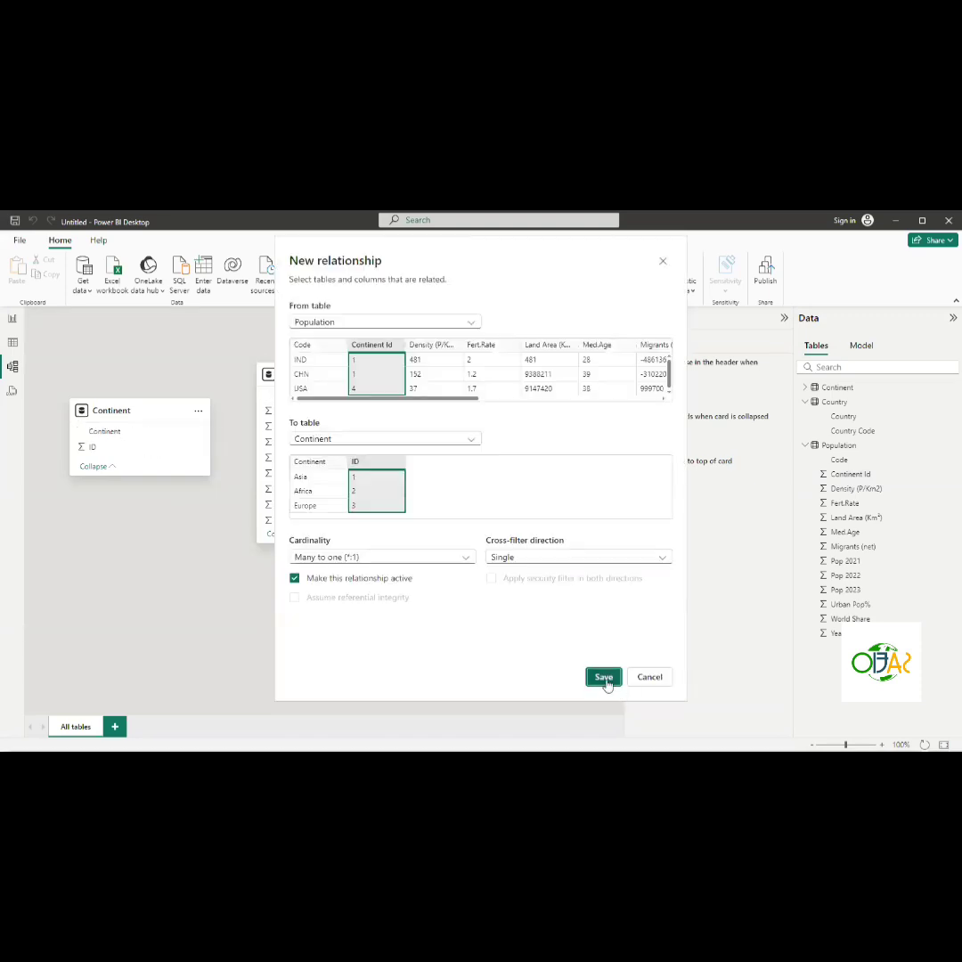
pyautogui.click(604, 679)
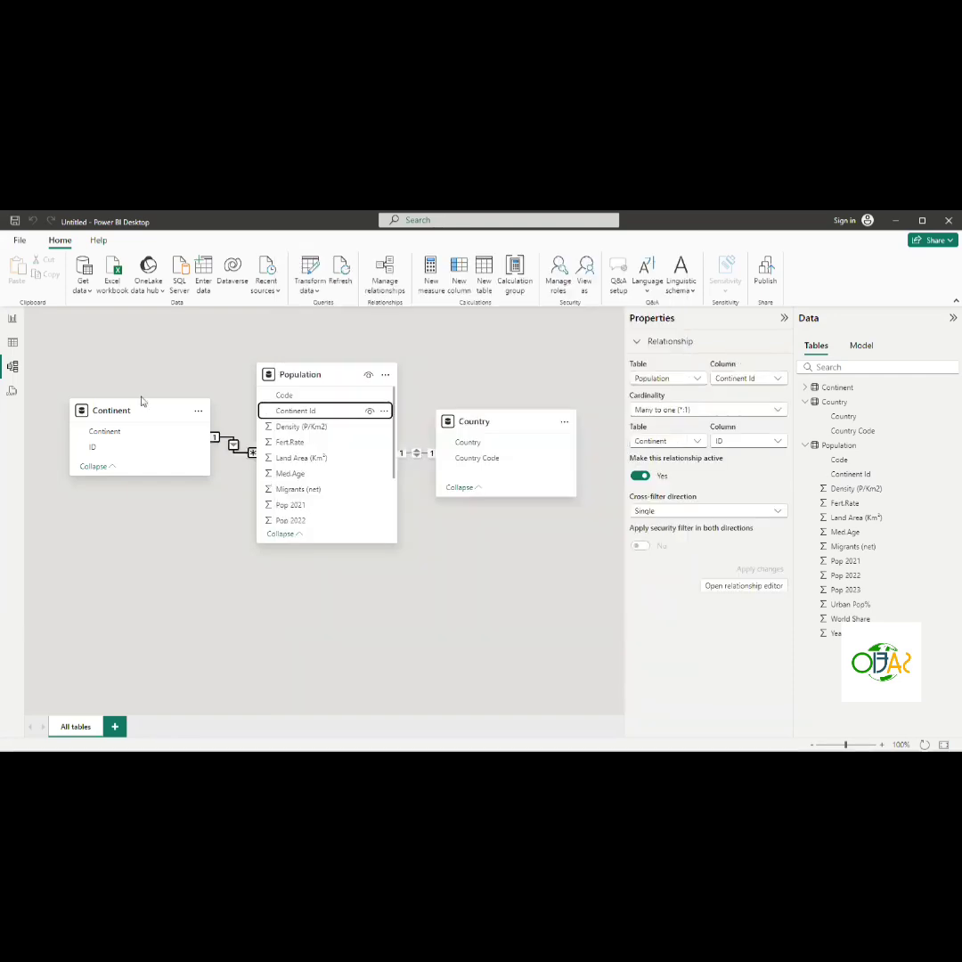
# - Narrow the clustered column chart and move it to the canvas's left edge
pyautogui.click(12, 323)
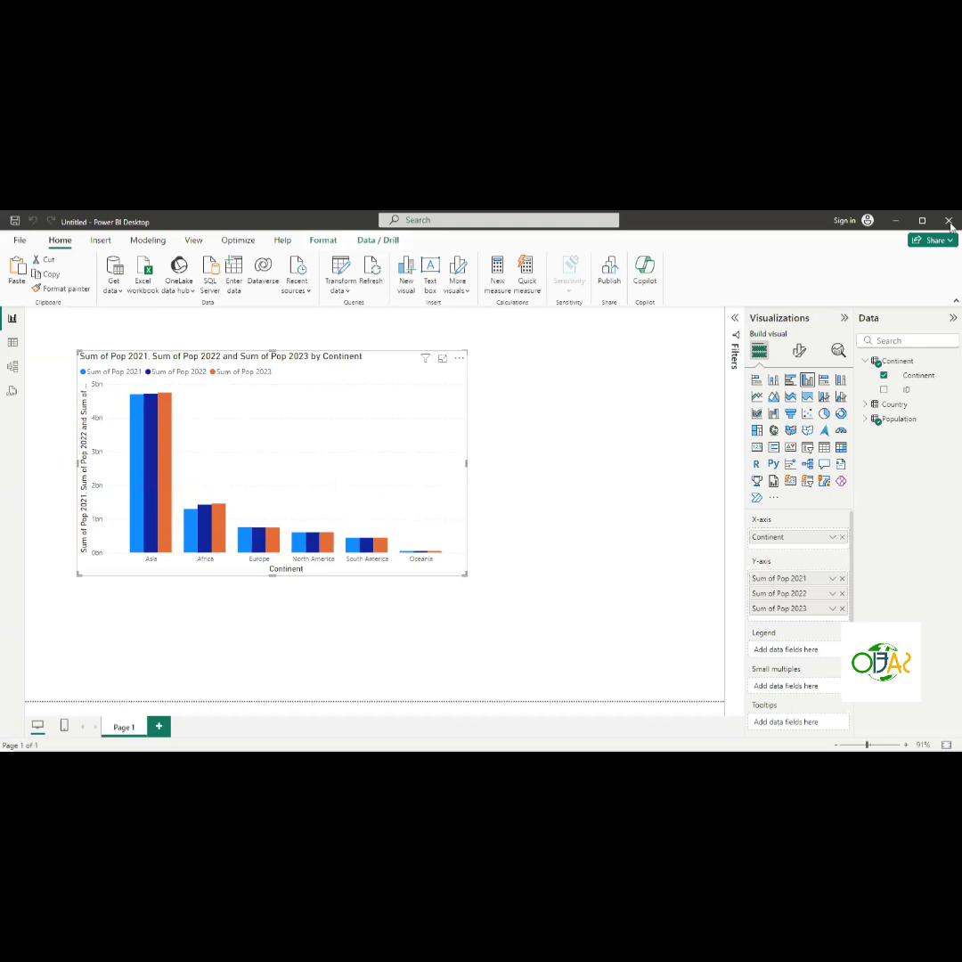
pyautogui.moveTo(465, 463); pyautogui.dragTo(346, 449)
pyautogui.moveTo(288, 372); pyautogui.dragTo(247, 371)
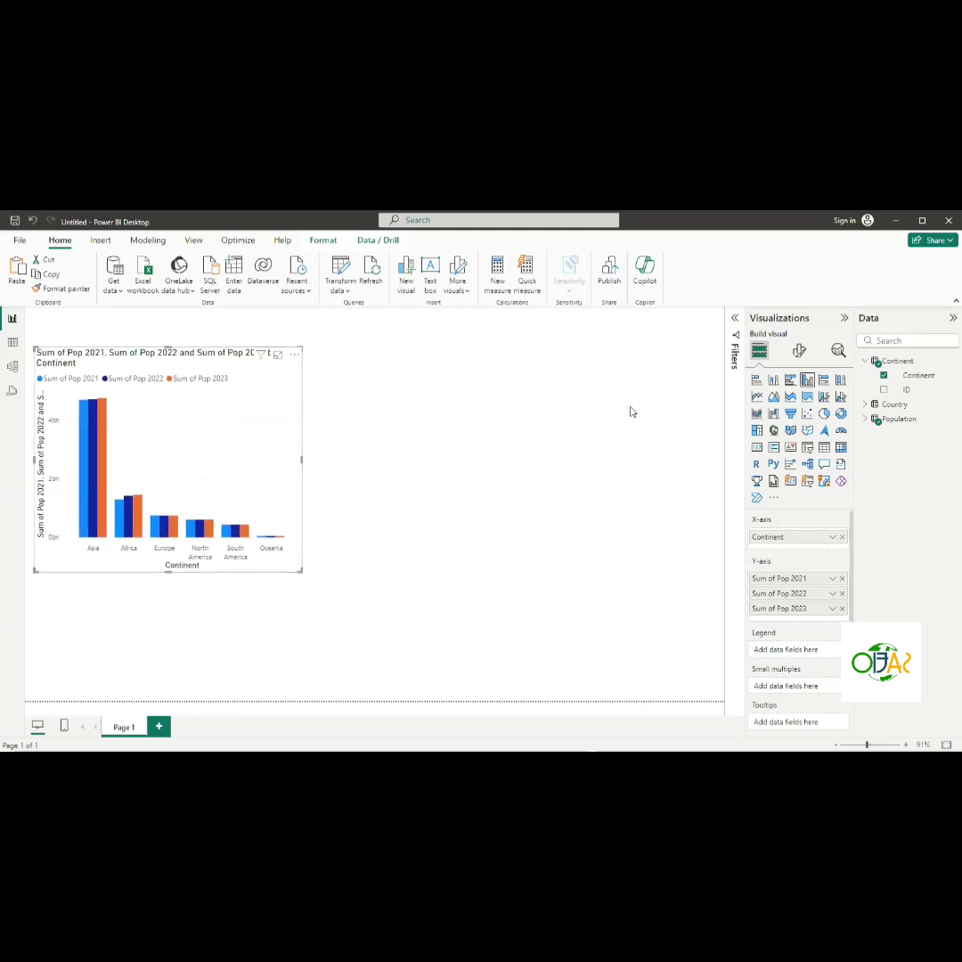
# - Add a card visual showing Sum of Pop 2021 from the Population table
pyautogui.click(866, 360)
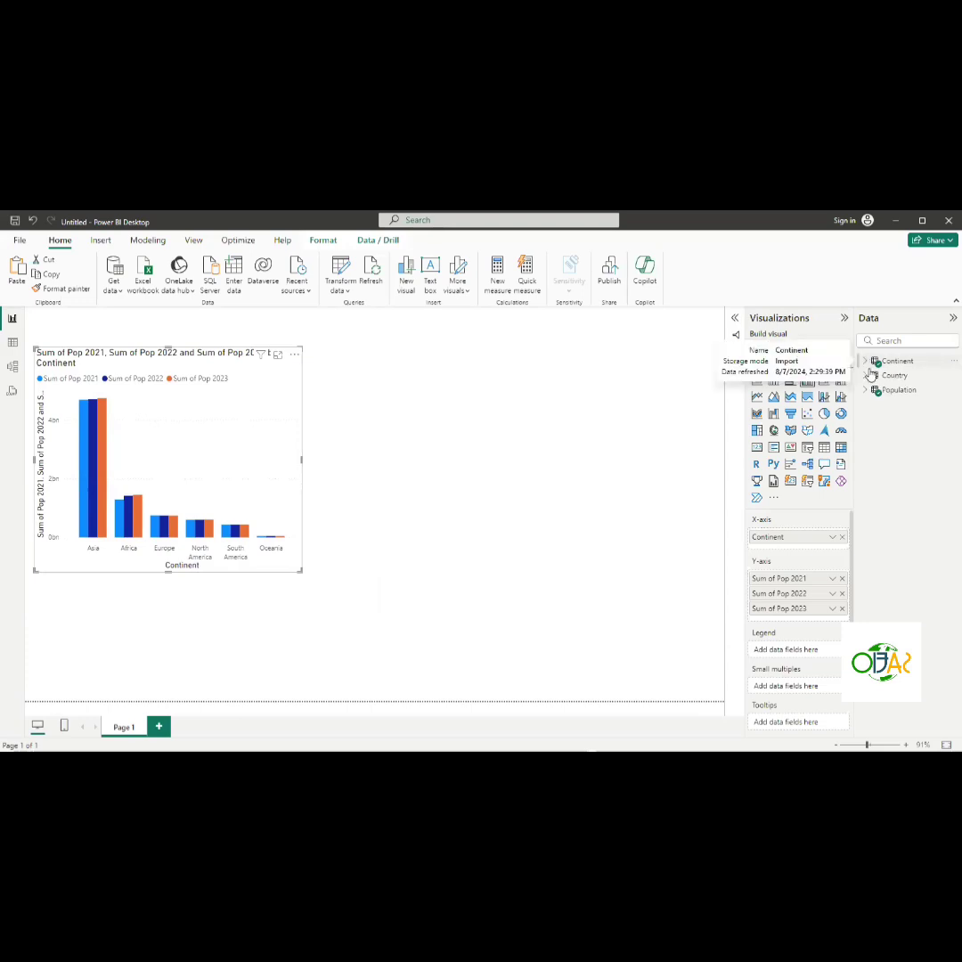
pyautogui.click(865, 390)
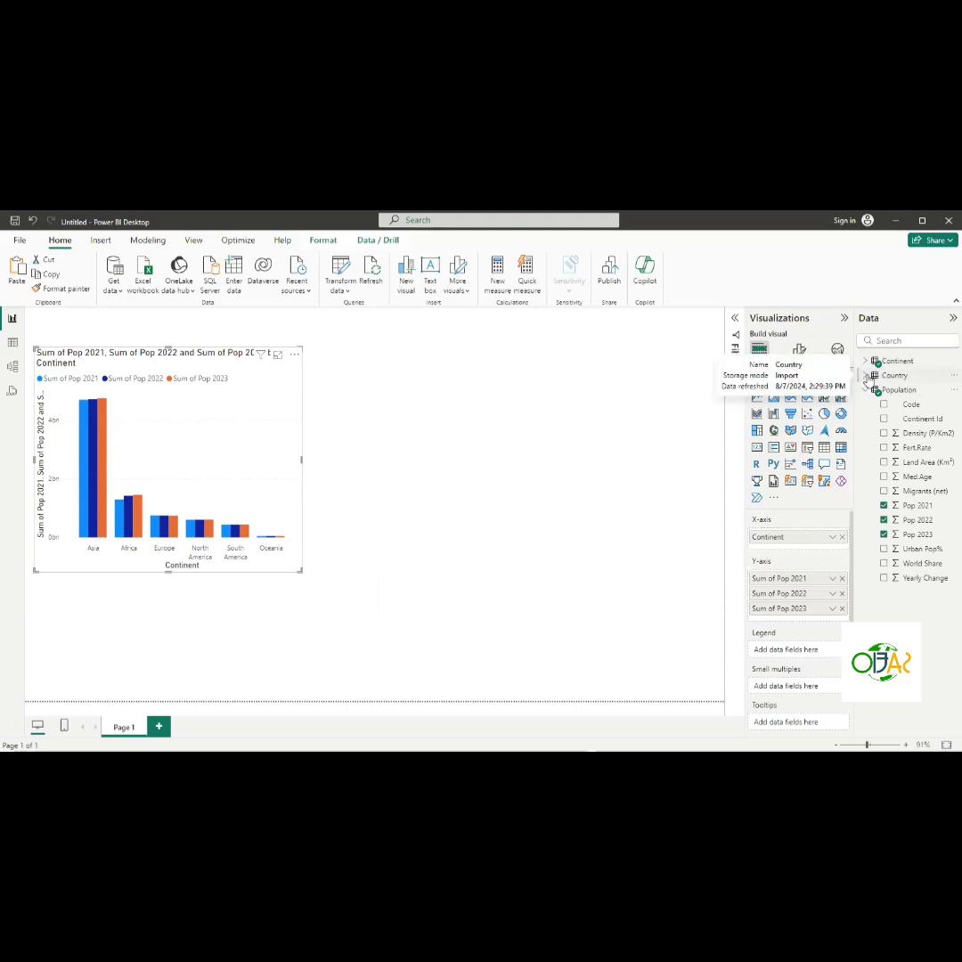
pyautogui.click(866, 376)
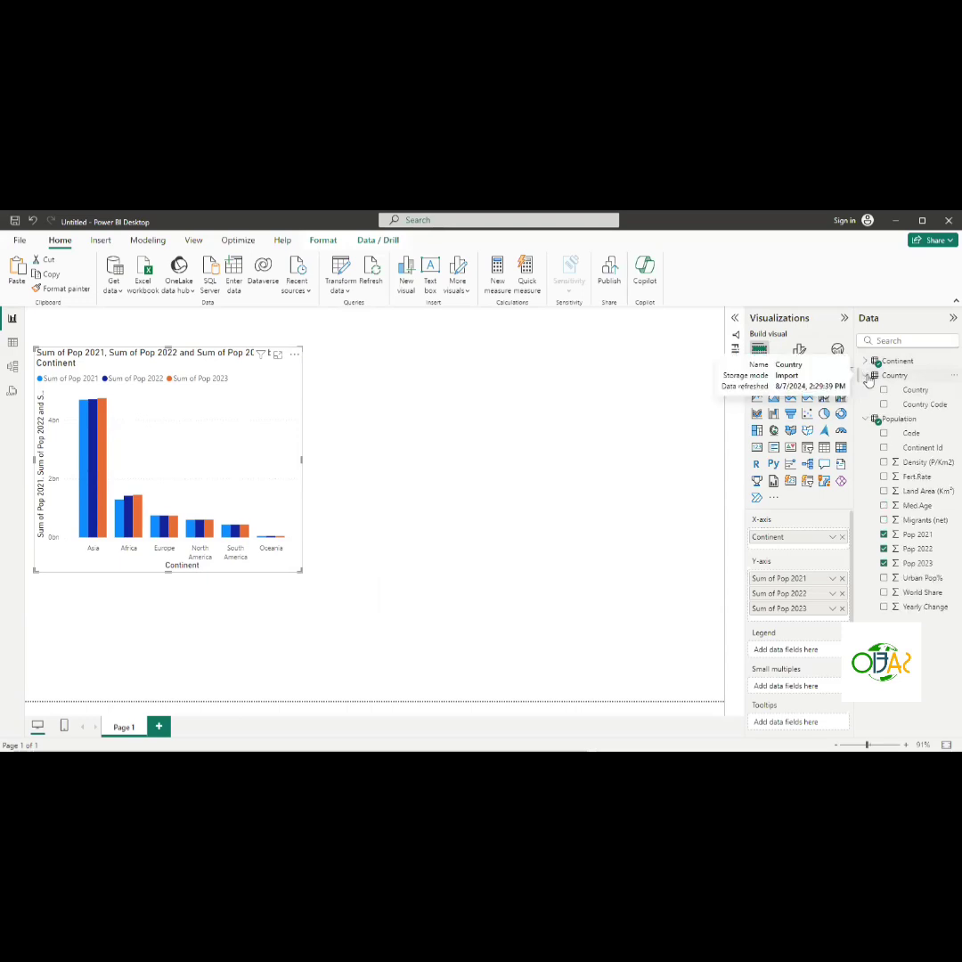
pyautogui.click(865, 375)
pyautogui.click(866, 389)
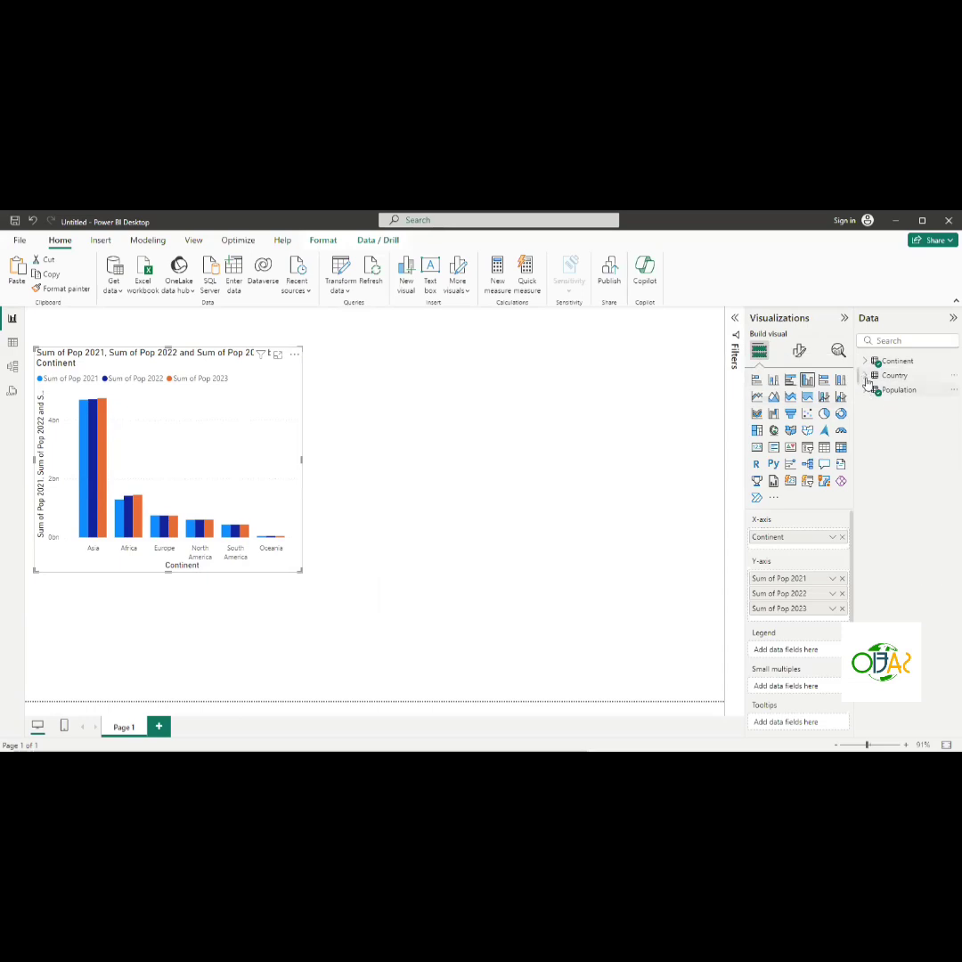
pyautogui.click(866, 390)
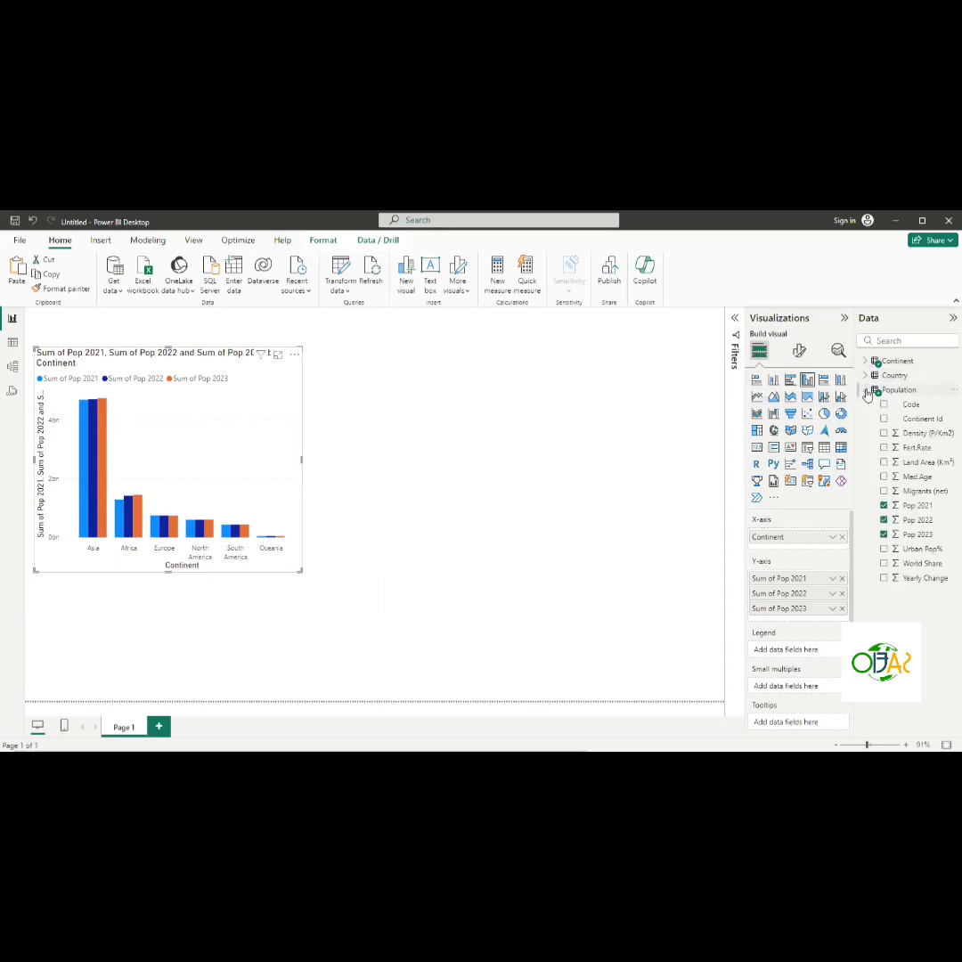
pyautogui.click(583, 513)
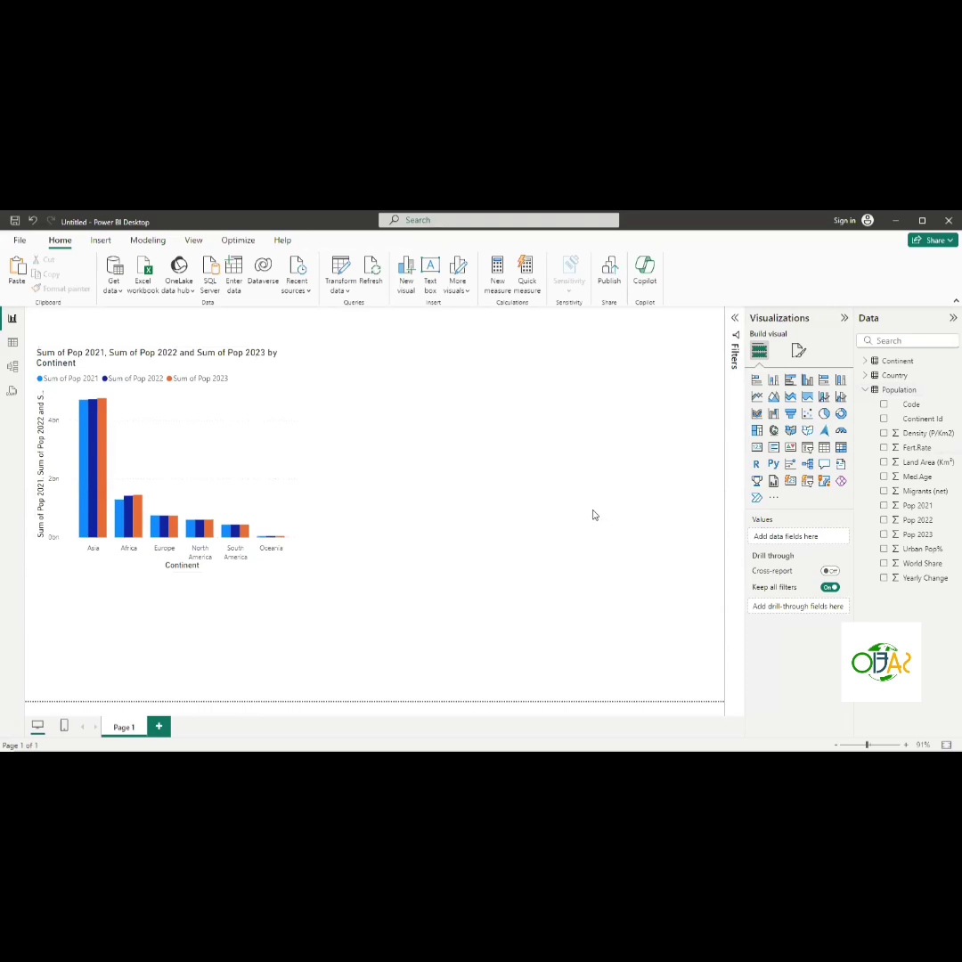
pyautogui.click(883, 506)
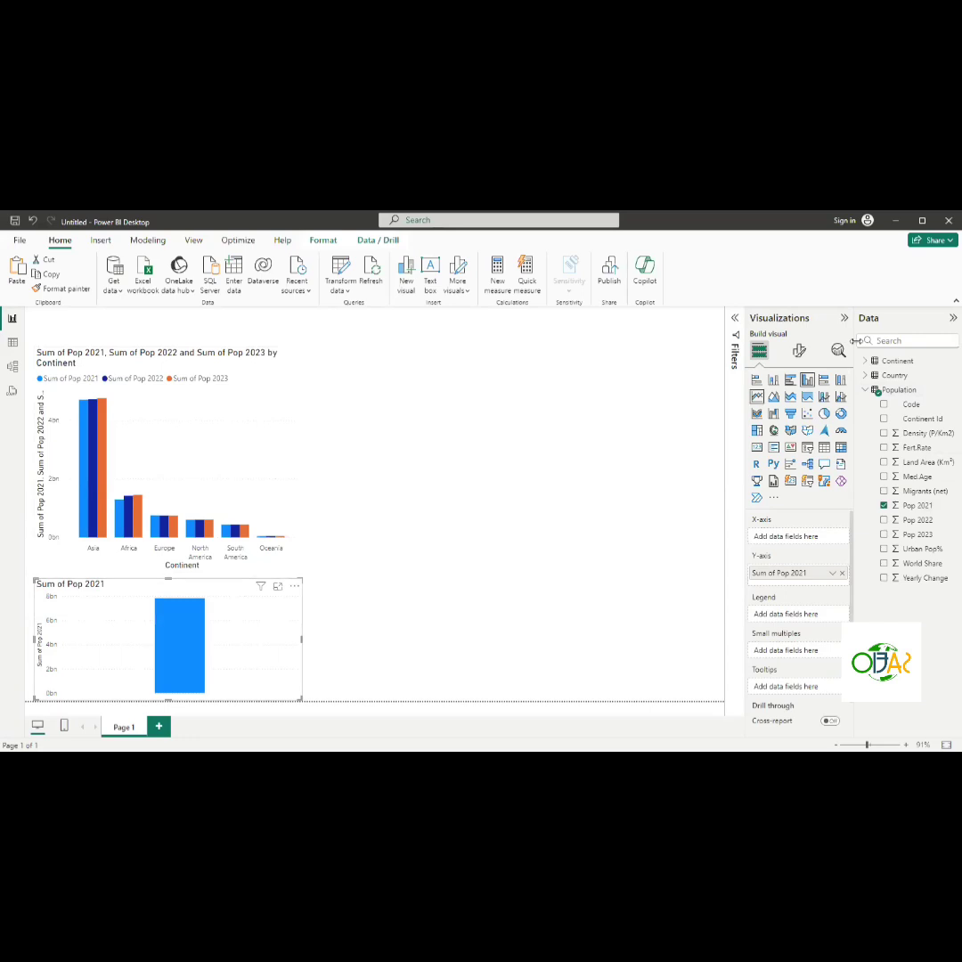
pyautogui.click(756, 453)
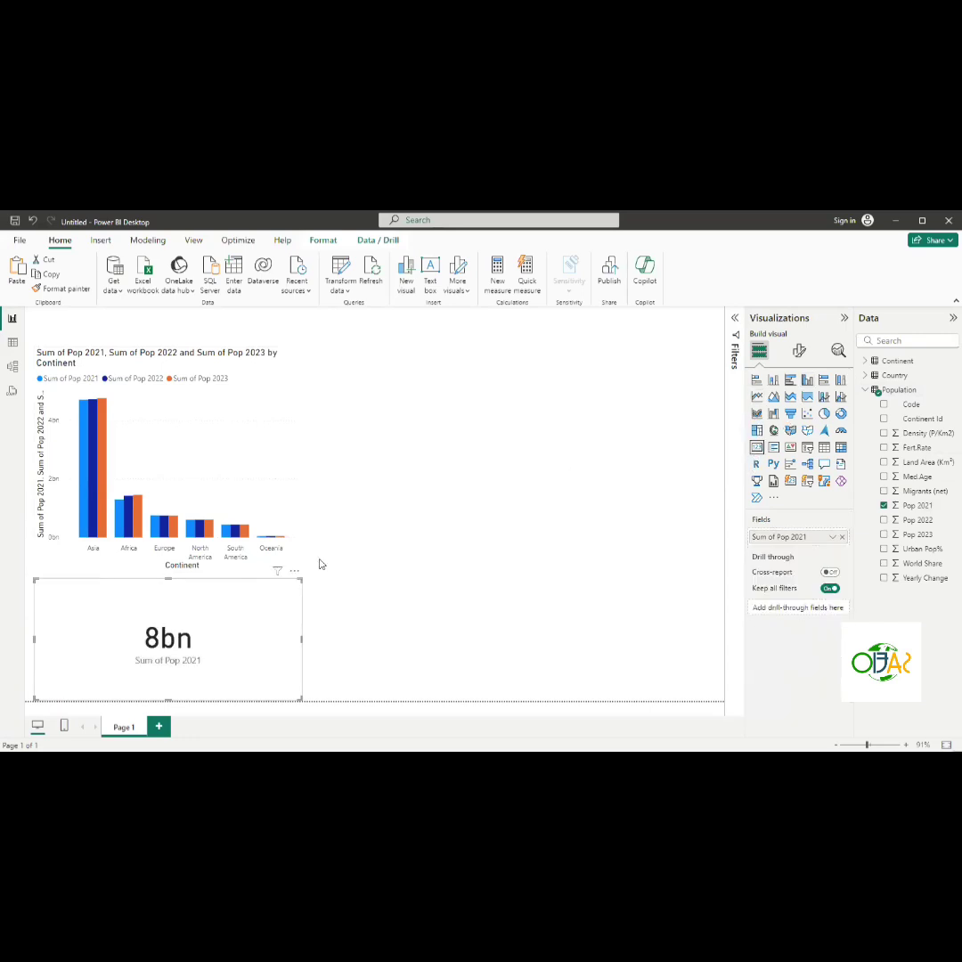
# - Move the Pop 2021 card beside the column chart and shrink it to a compact box
pyautogui.moveTo(199, 594); pyautogui.dragTo(482, 360)
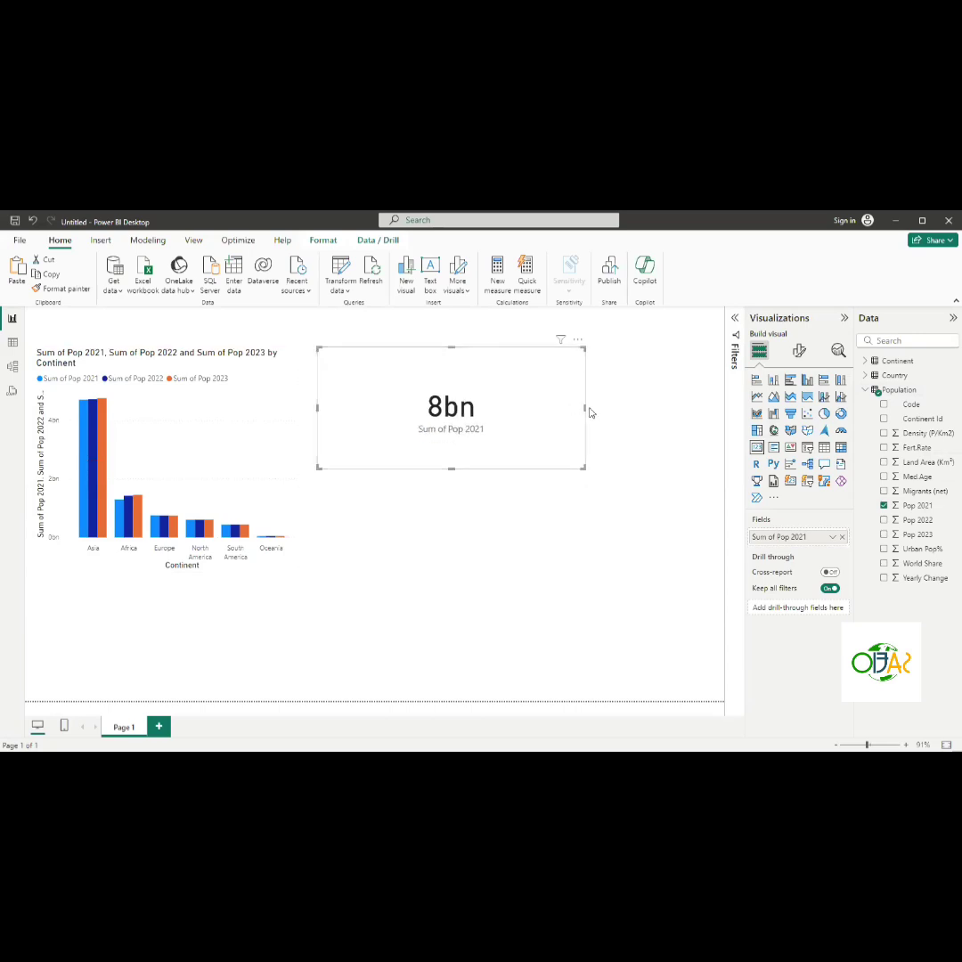
pyautogui.moveTo(585, 407); pyautogui.dragTo(496, 406)
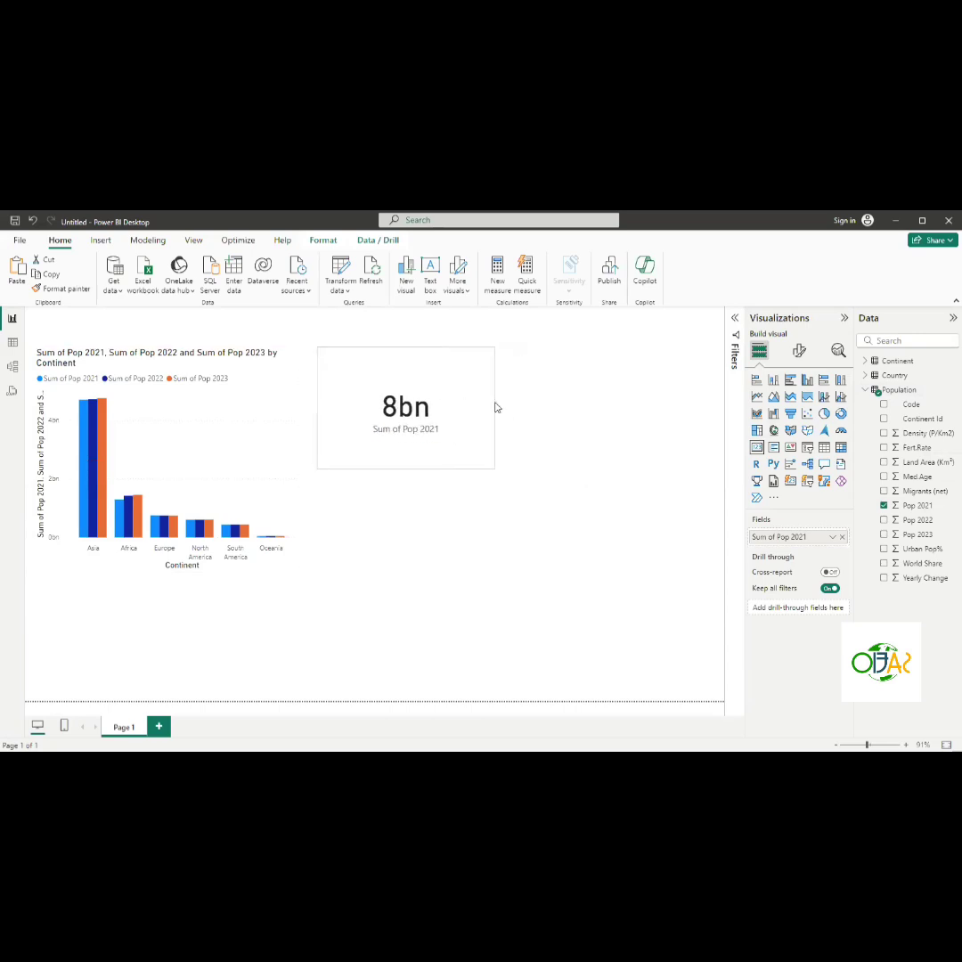
pyautogui.click(497, 407)
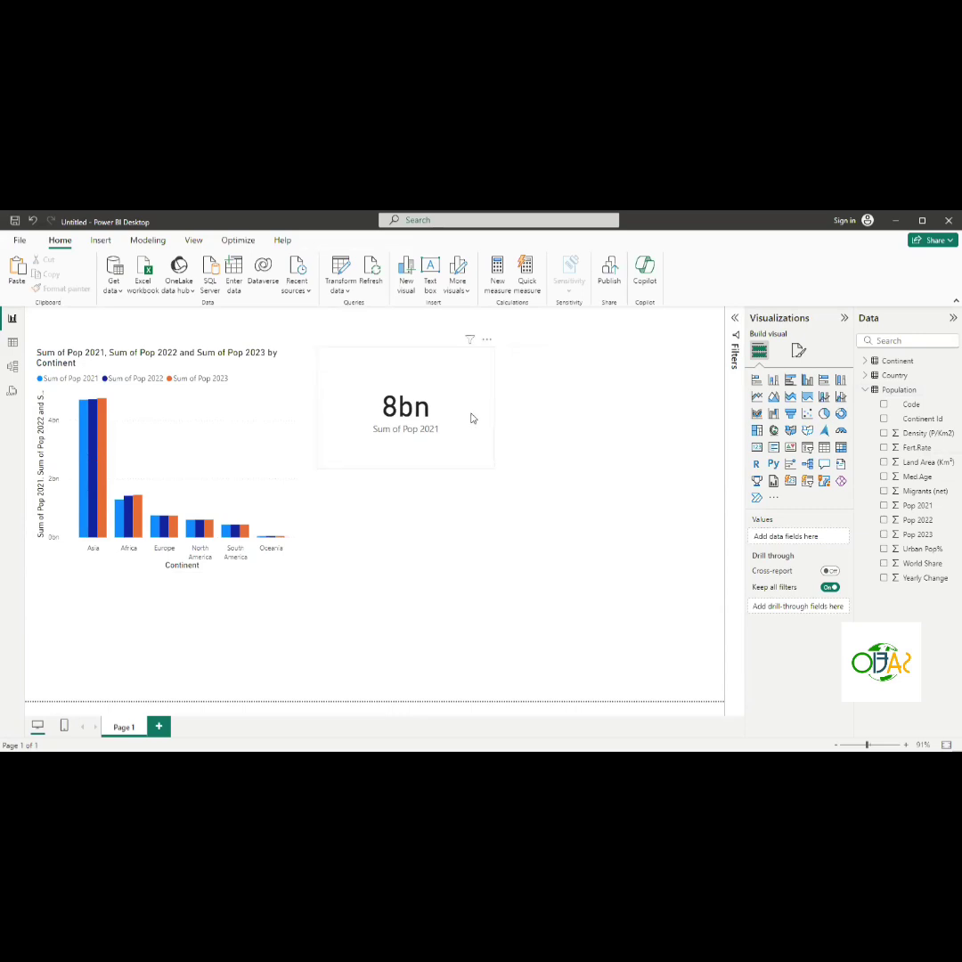
pyautogui.click(491, 407)
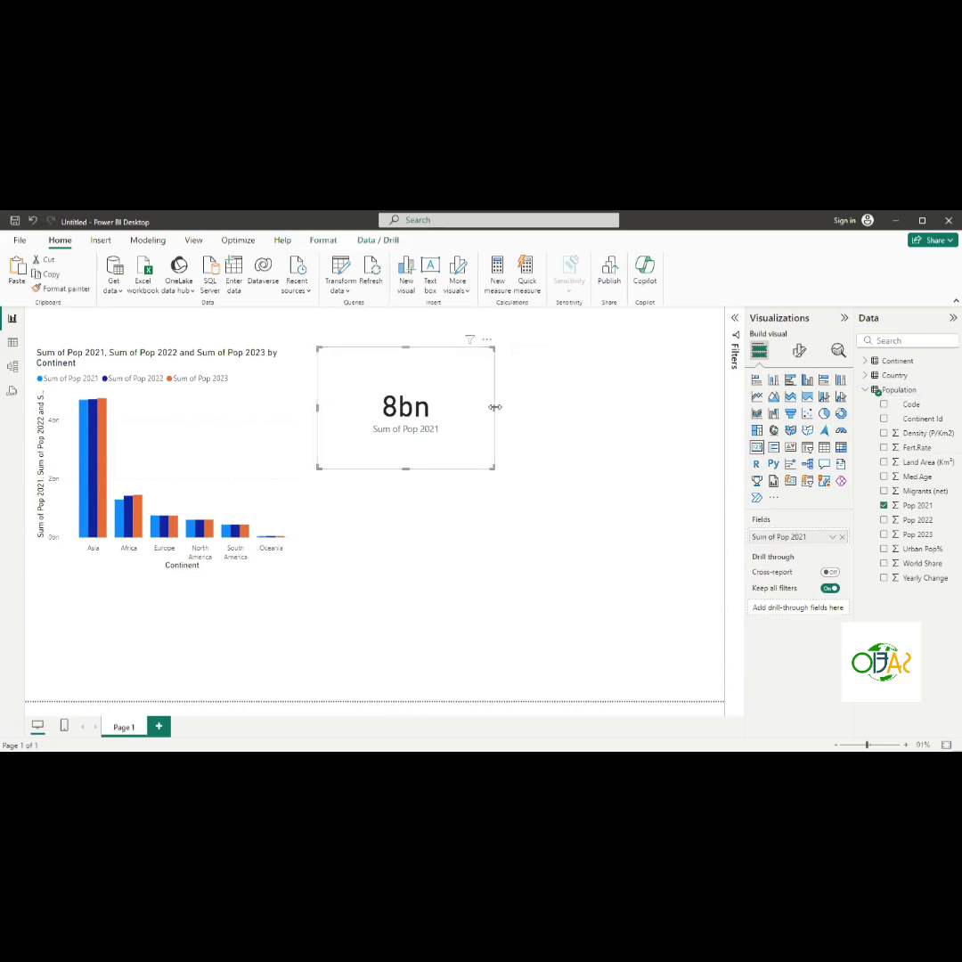
pyautogui.moveTo(494, 407); pyautogui.dragTo(460, 407)
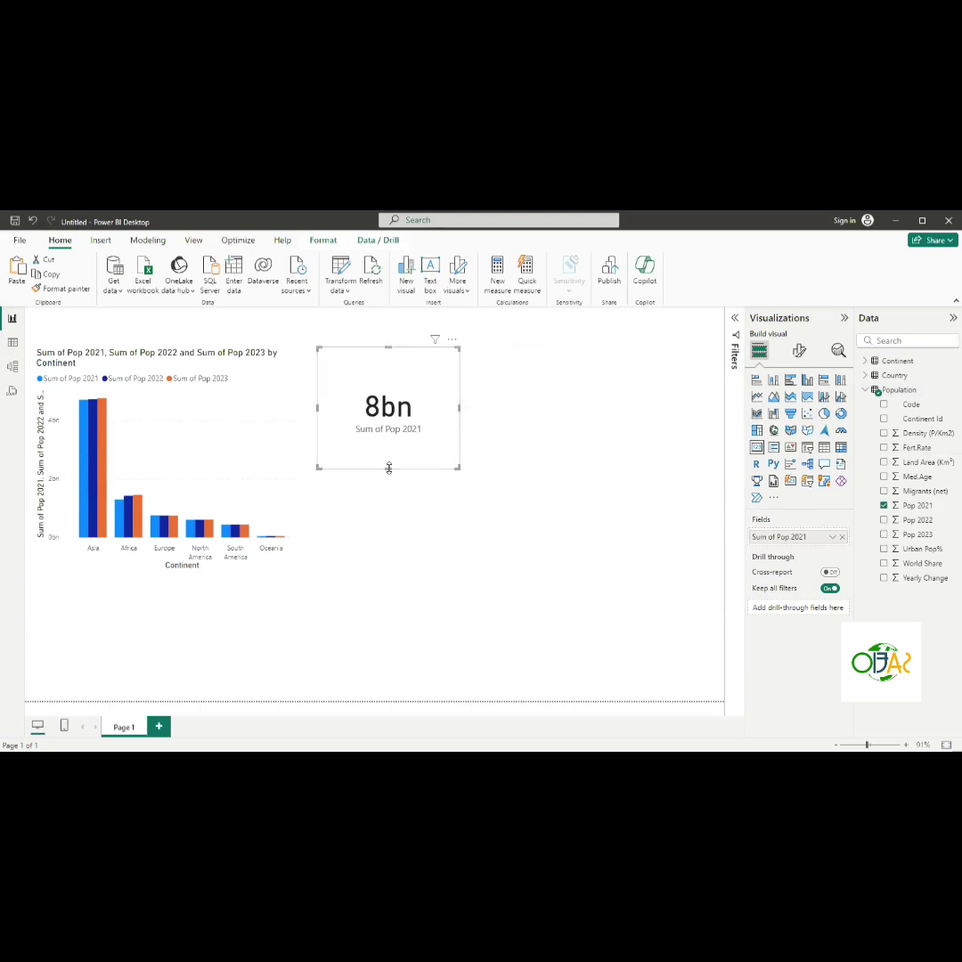
pyautogui.moveTo(388, 468); pyautogui.dragTo(387, 427)
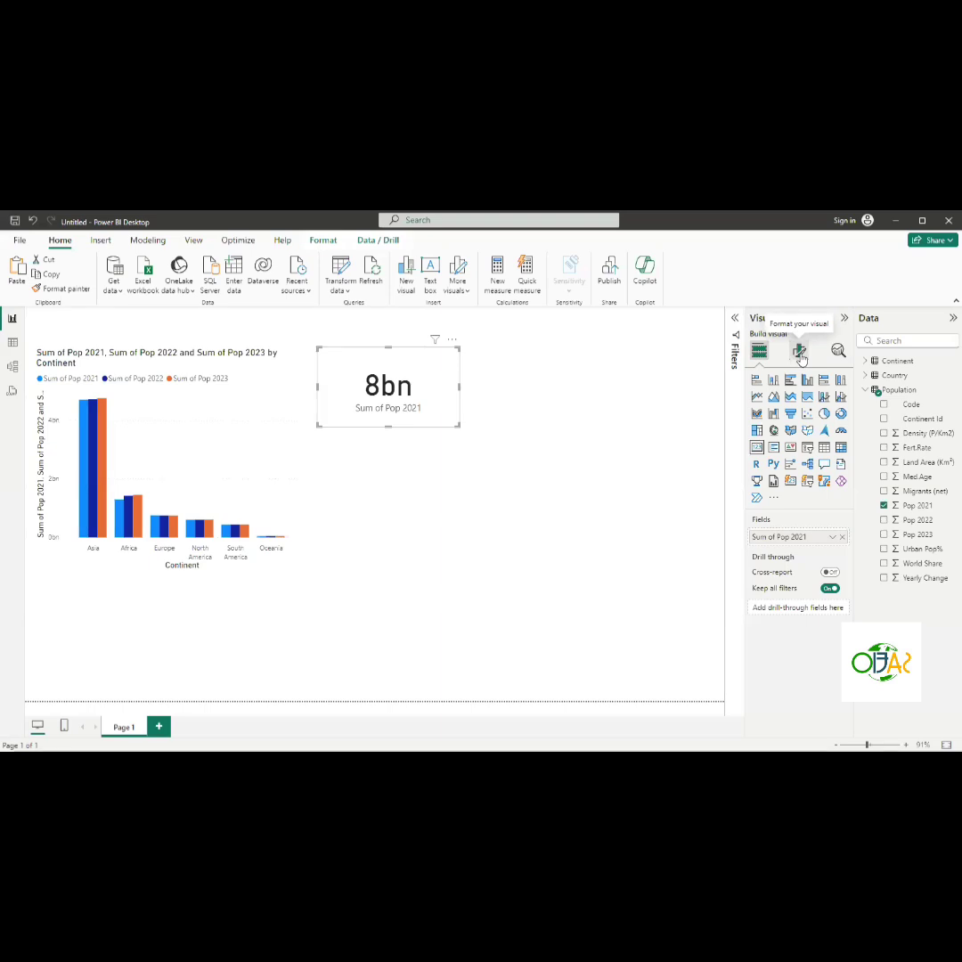
# - Set the card's callout value display units to Millions
pyautogui.click(800, 352)
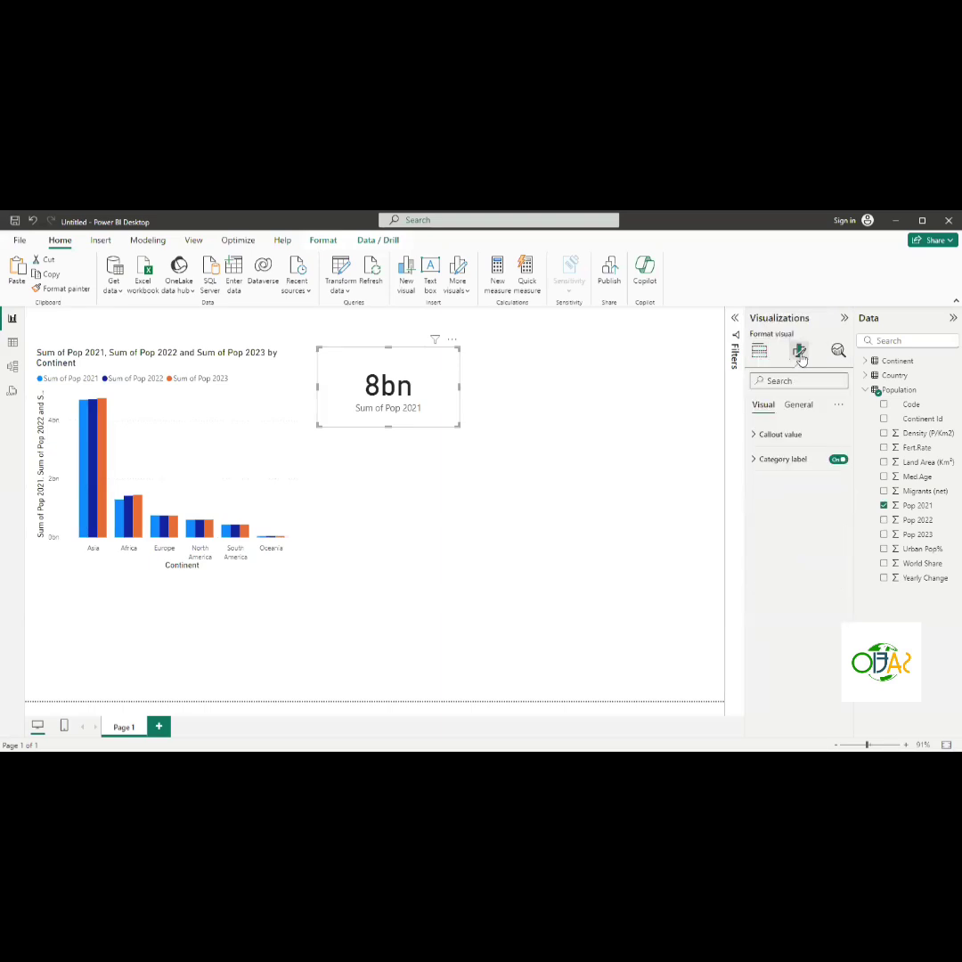
pyautogui.click(757, 437)
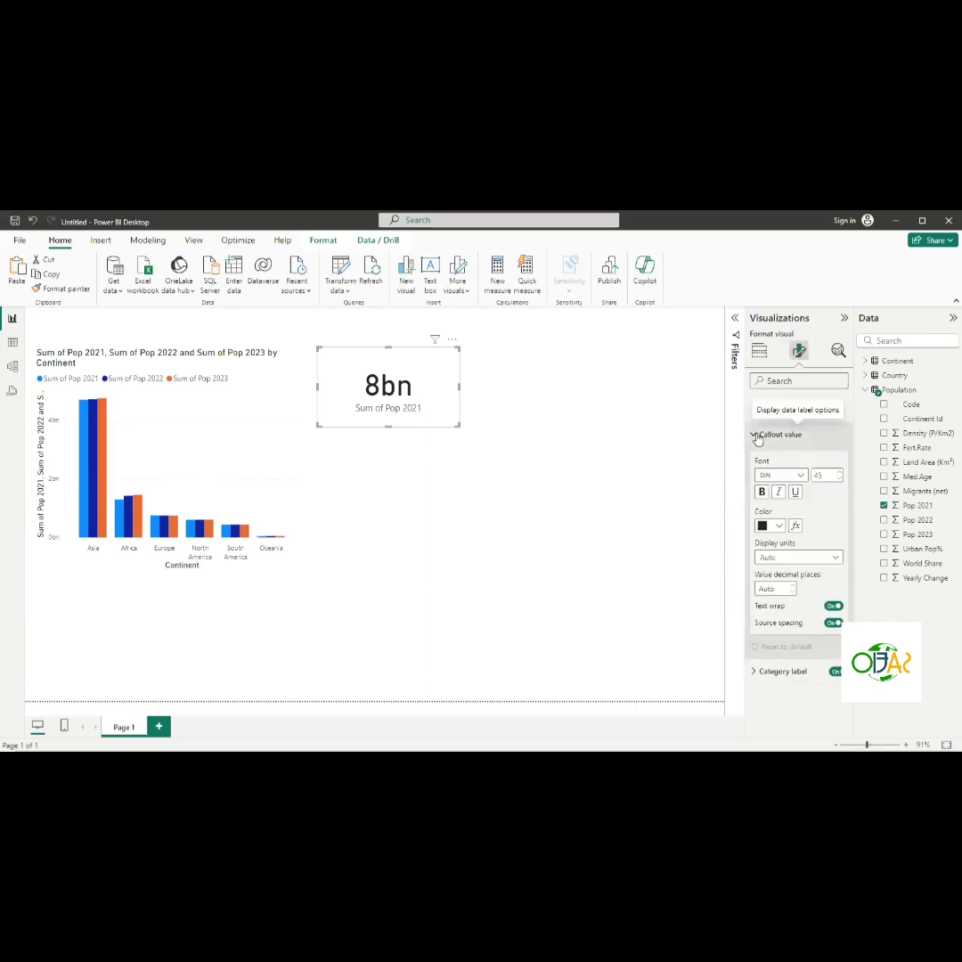
pyautogui.click(811, 559)
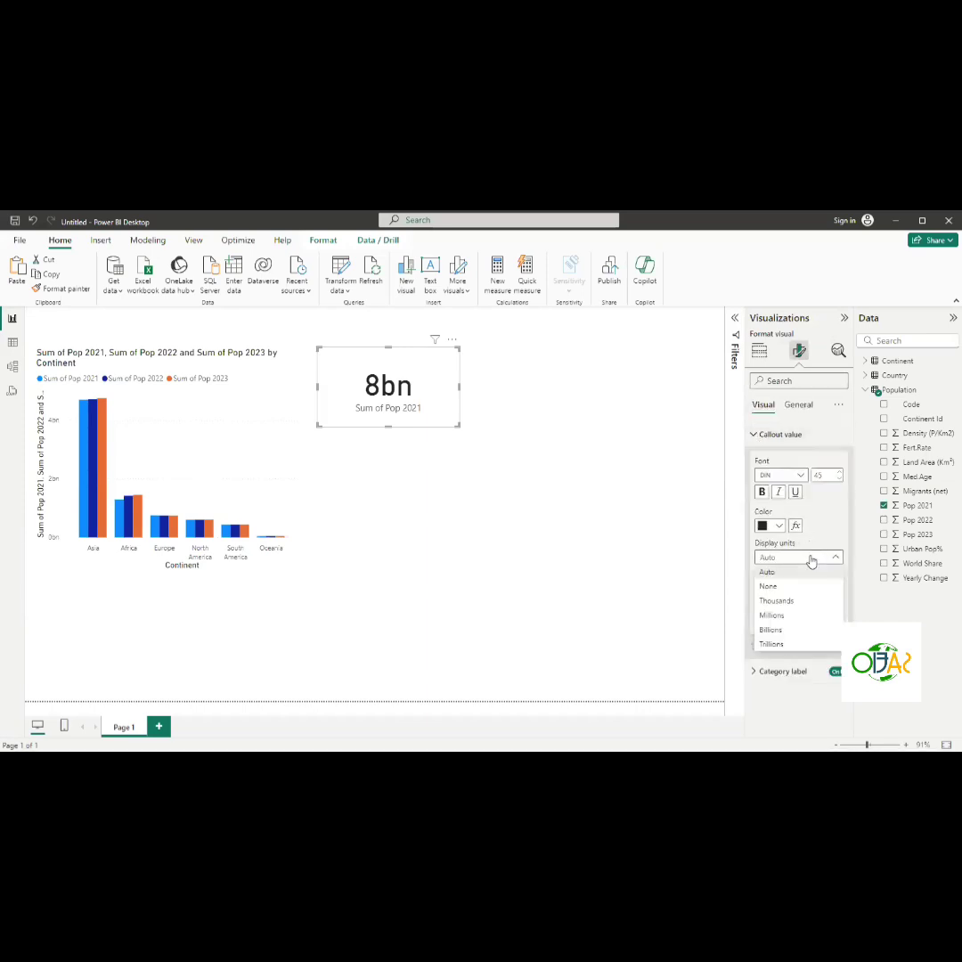
pyautogui.click(782, 618)
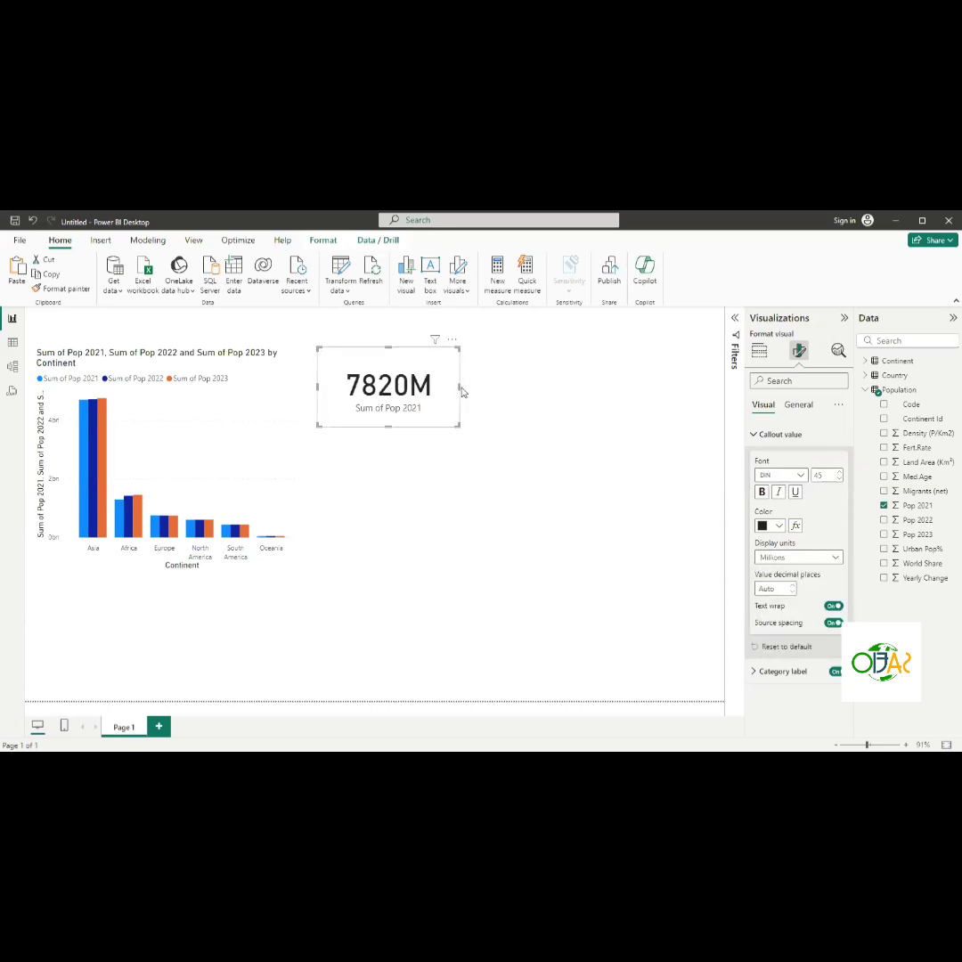
# - Set the card's callout value to Billions with 2 decimal places and narrow the card to fit
pyautogui.click(826, 561)
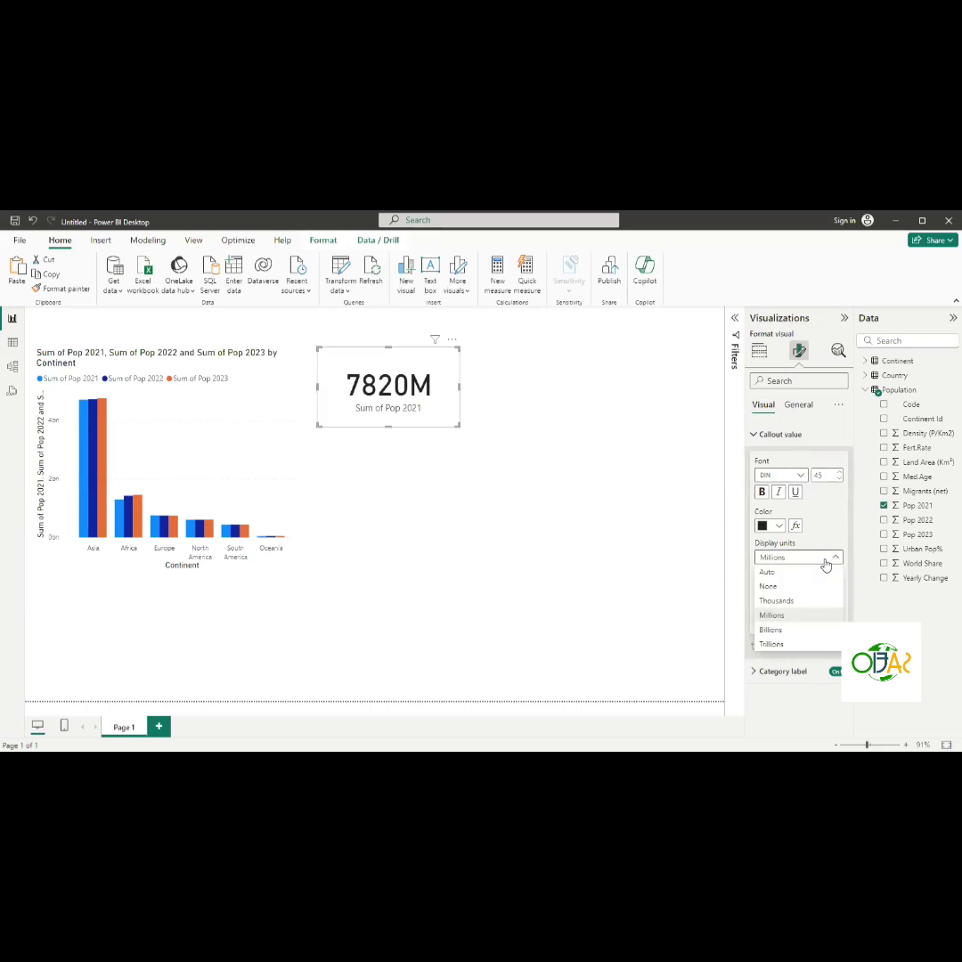
pyautogui.click(772, 630)
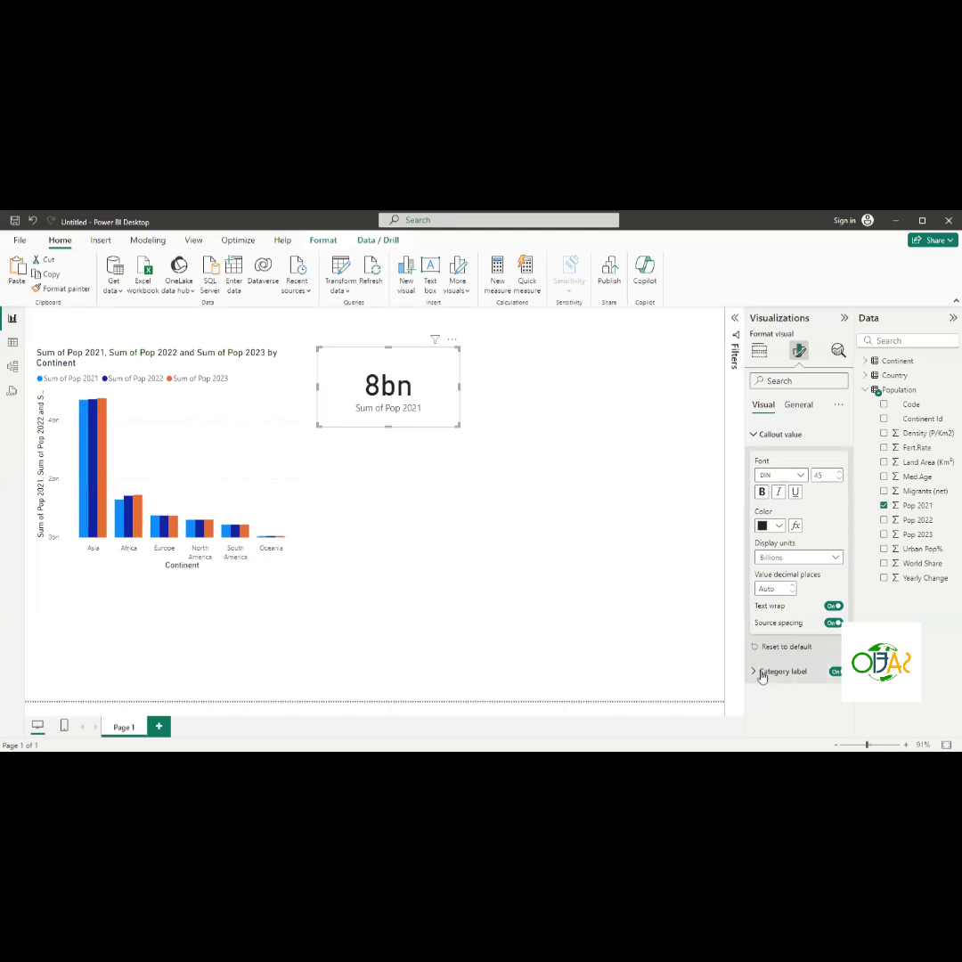
pyautogui.click(782, 589)
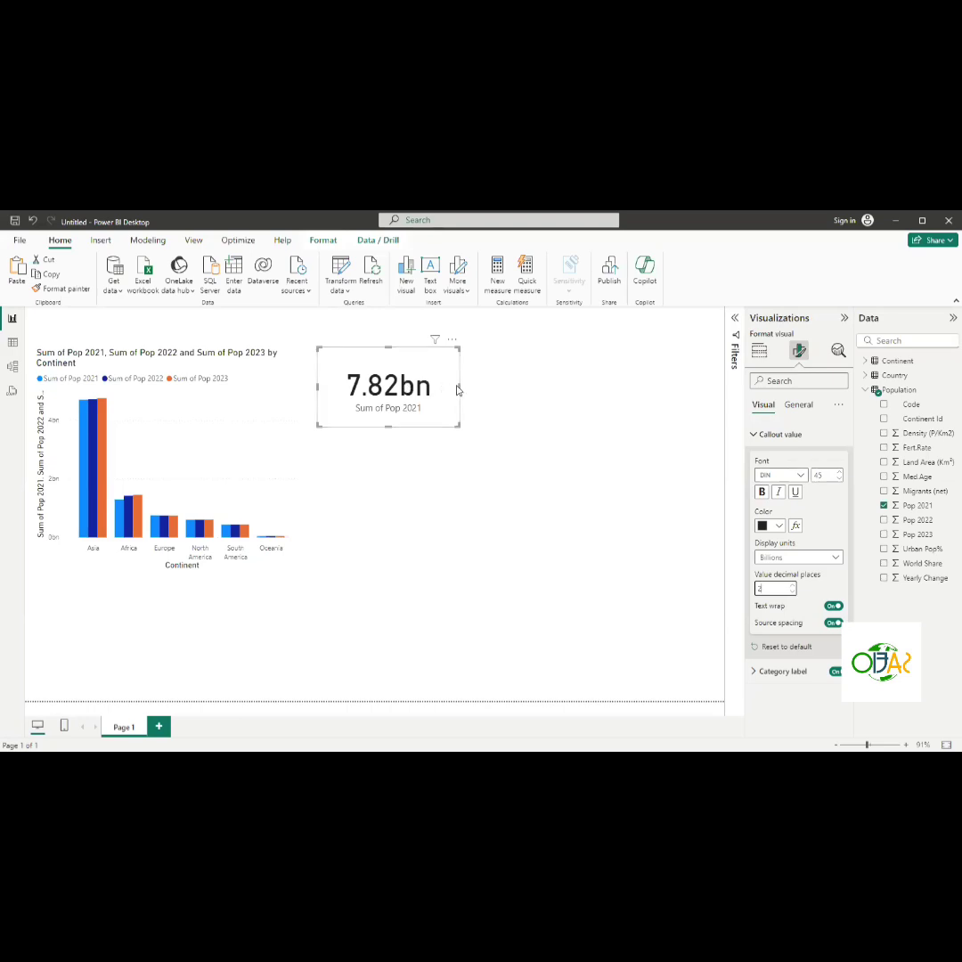
pyautogui.moveTo(459, 386); pyautogui.dragTo(429, 388)
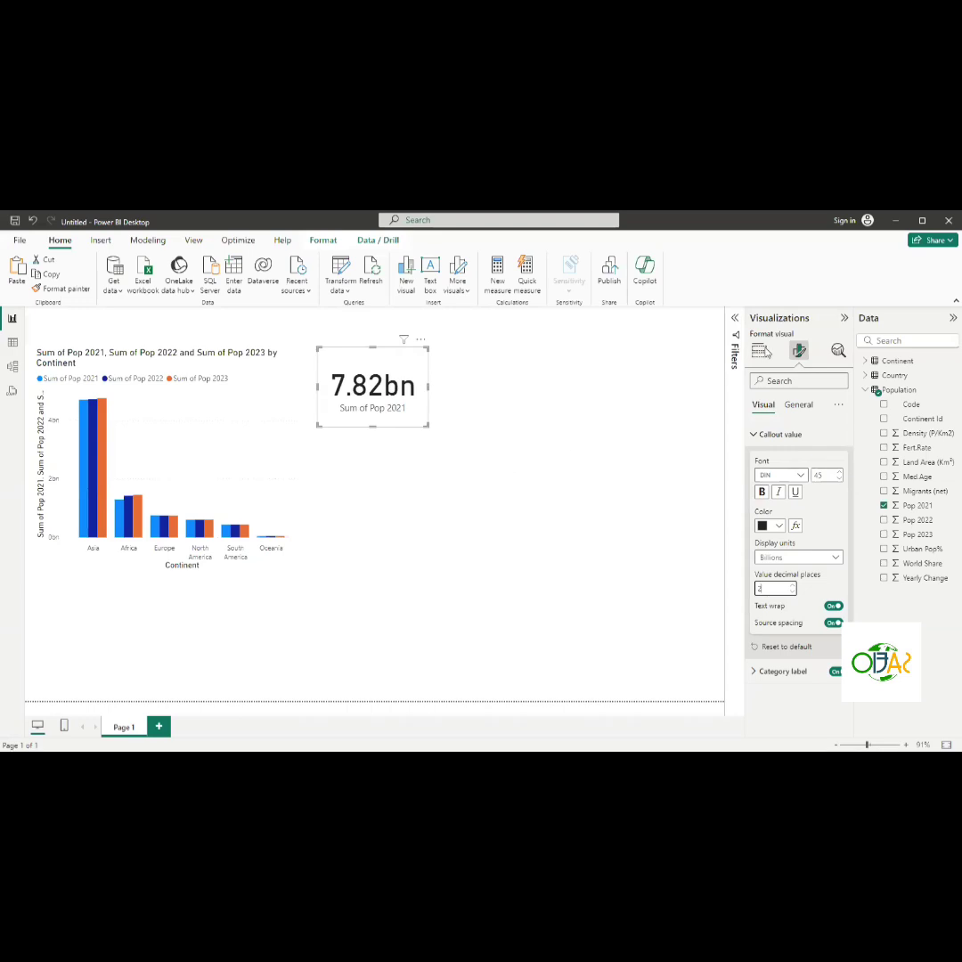
# - Turn off the card's category label
pyautogui.click(757, 436)
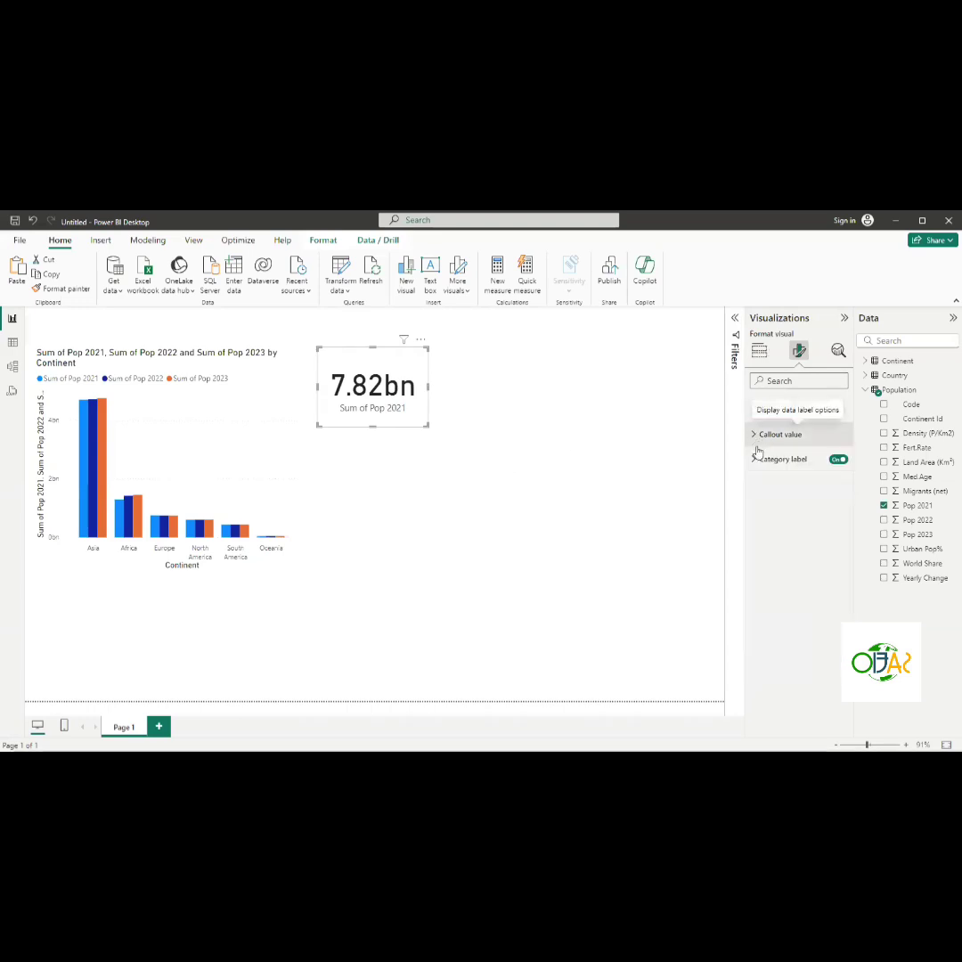
pyautogui.click(754, 461)
pyautogui.click(755, 463)
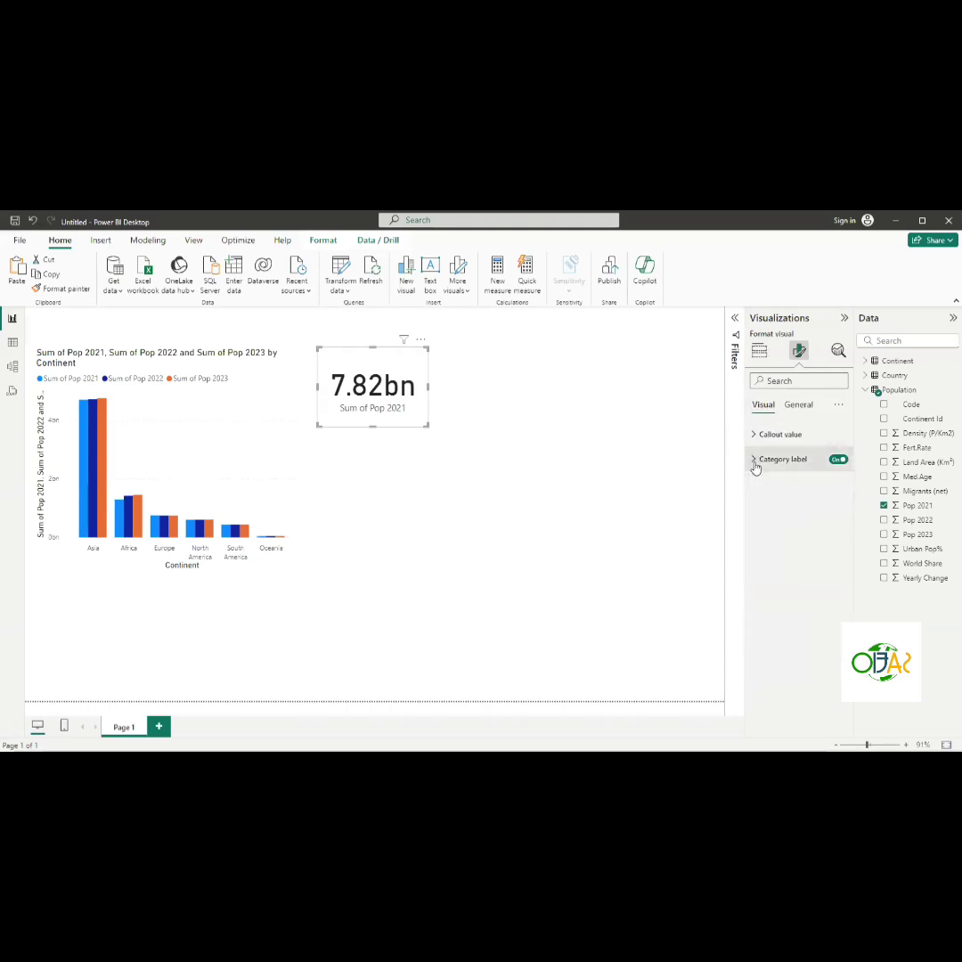
pyautogui.click(798, 404)
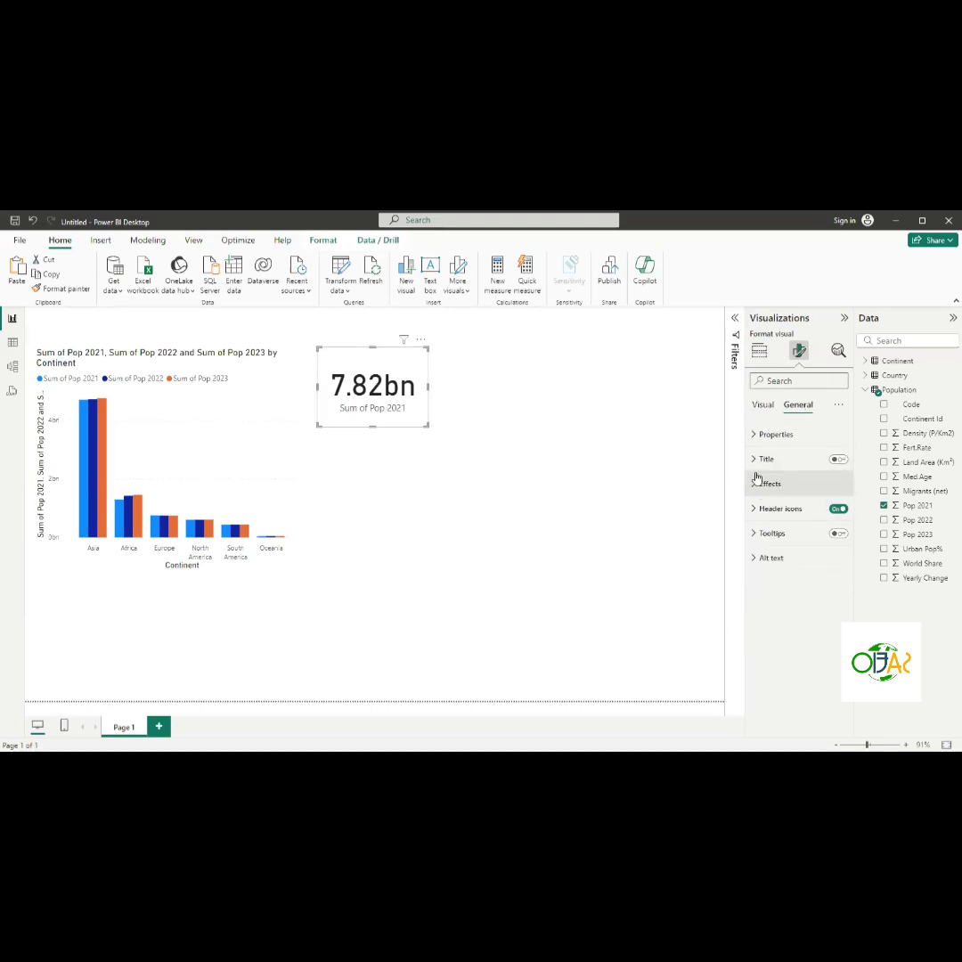
pyautogui.click(762, 405)
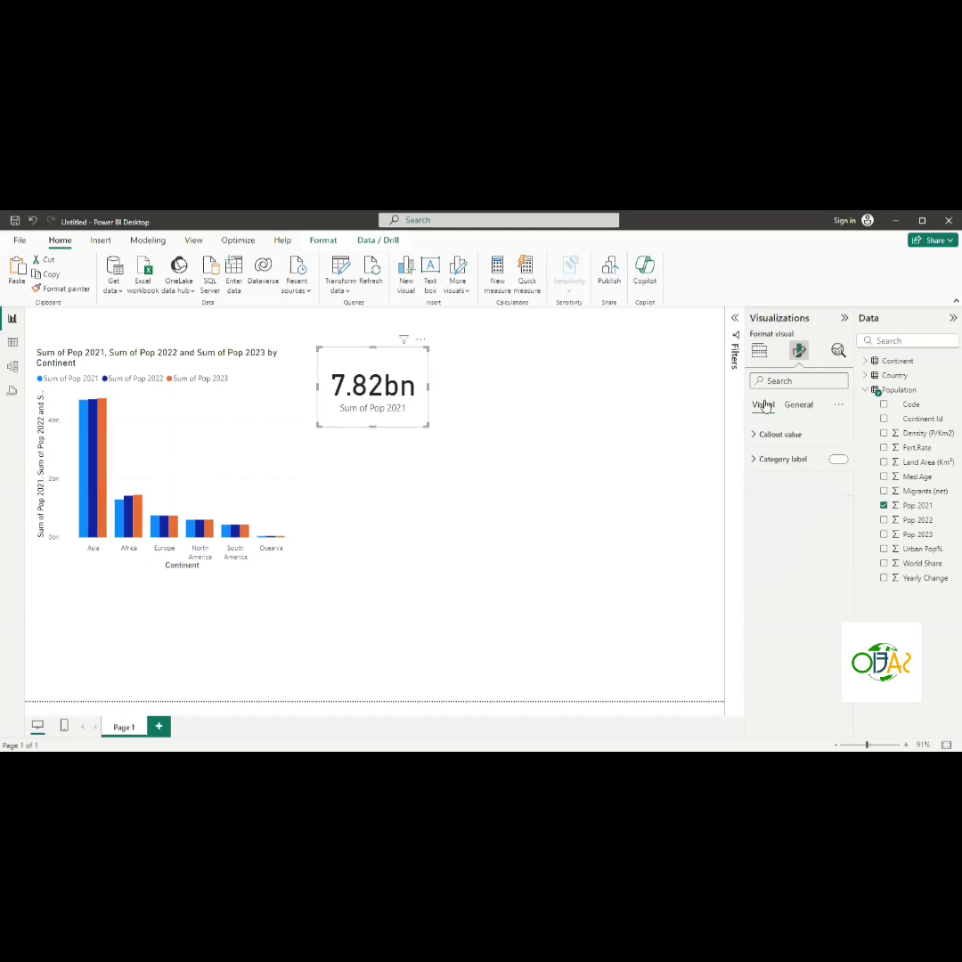
pyautogui.click(753, 463)
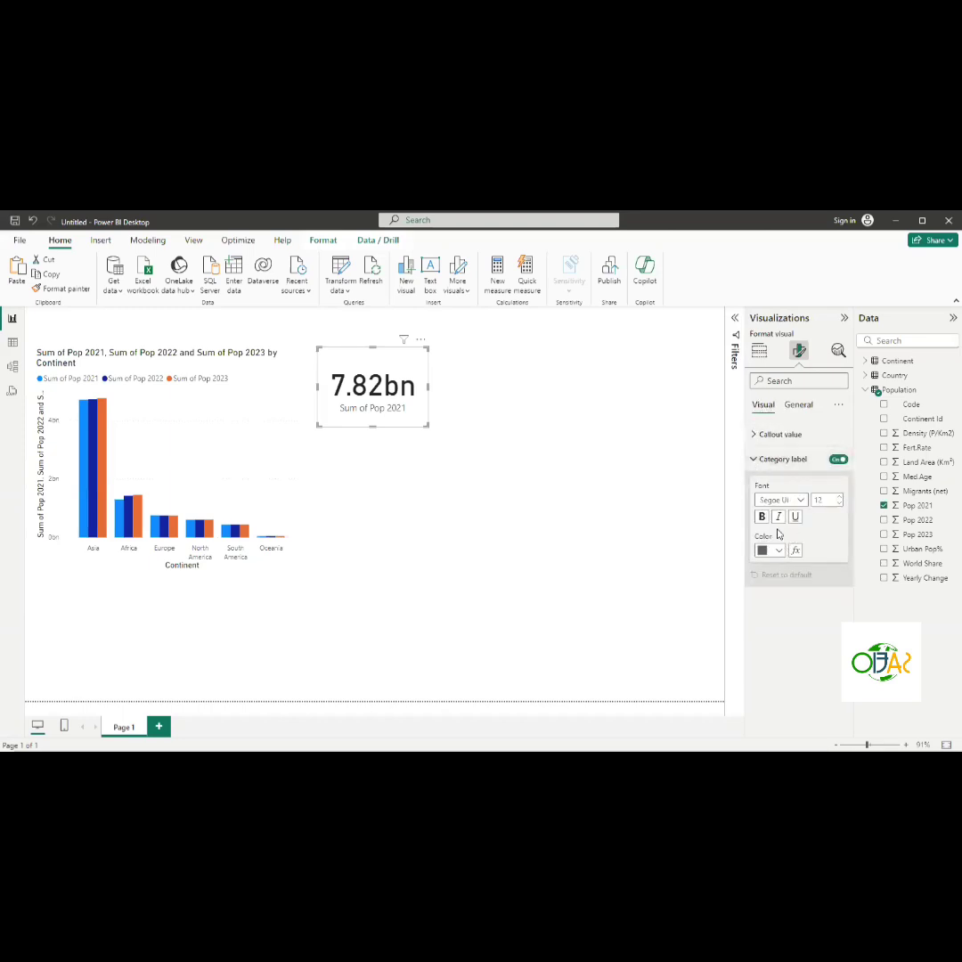
pyautogui.click(756, 435)
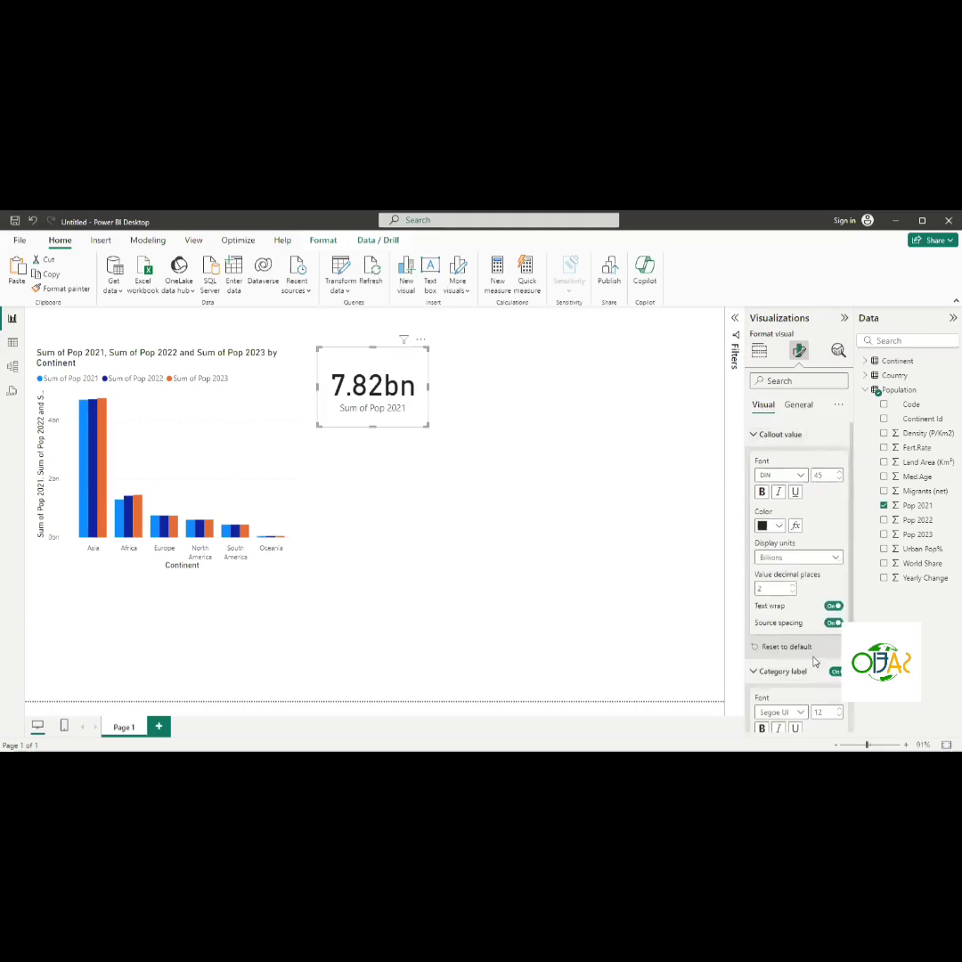
pyautogui.scroll(-1, 812, 650)
pyautogui.scroll(1, 811, 616)
pyautogui.scroll(-1, 812, 616)
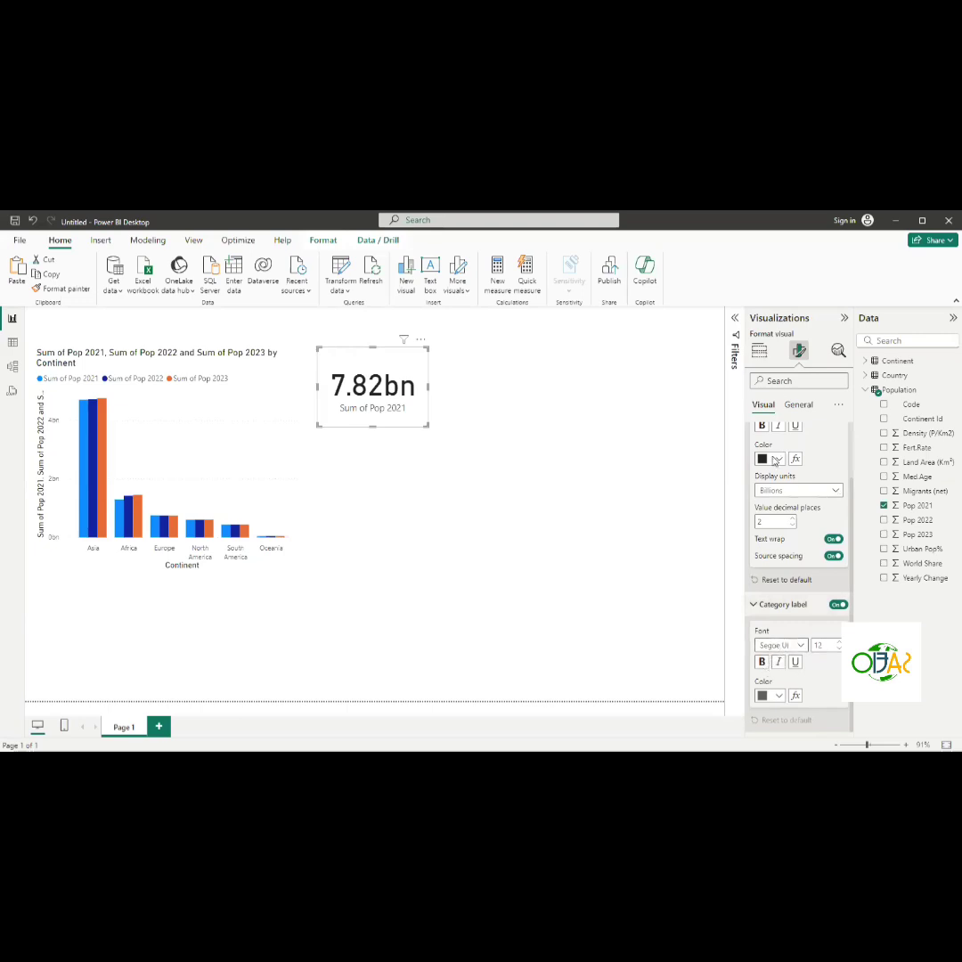
pyautogui.click(836, 605)
pyautogui.click(836, 605)
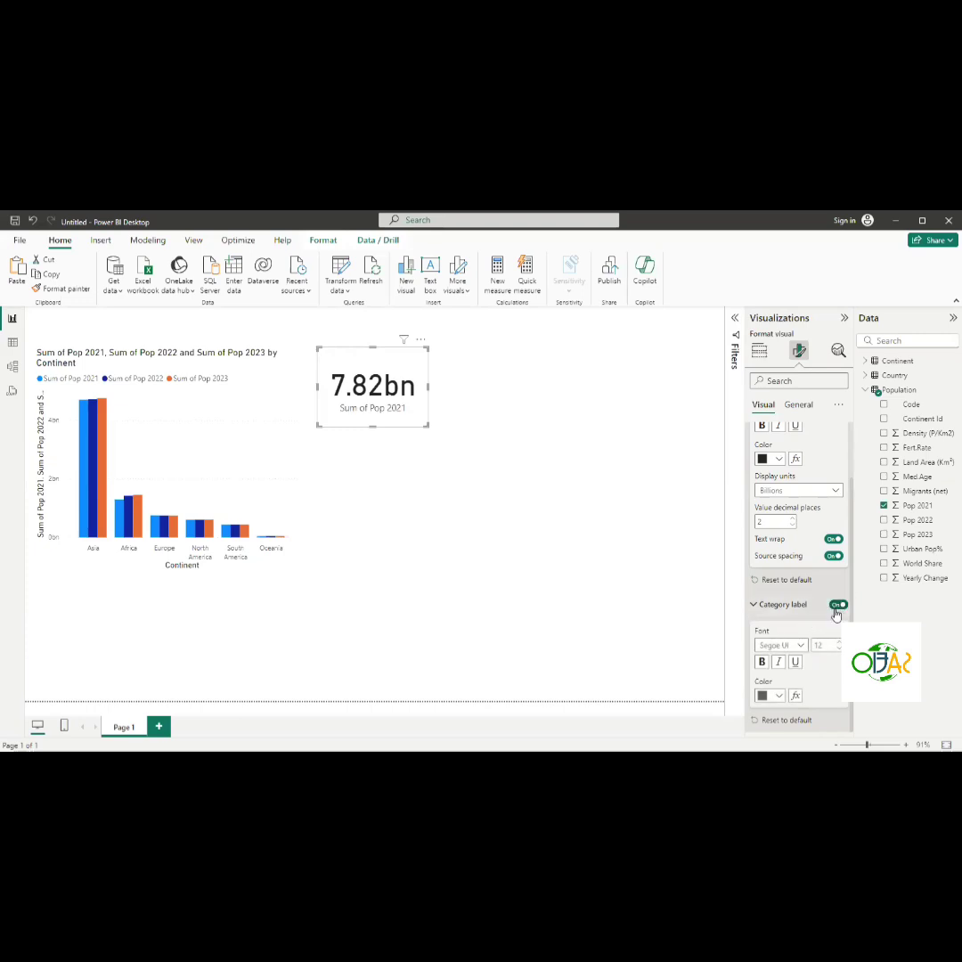
pyautogui.click(836, 604)
pyautogui.click(756, 605)
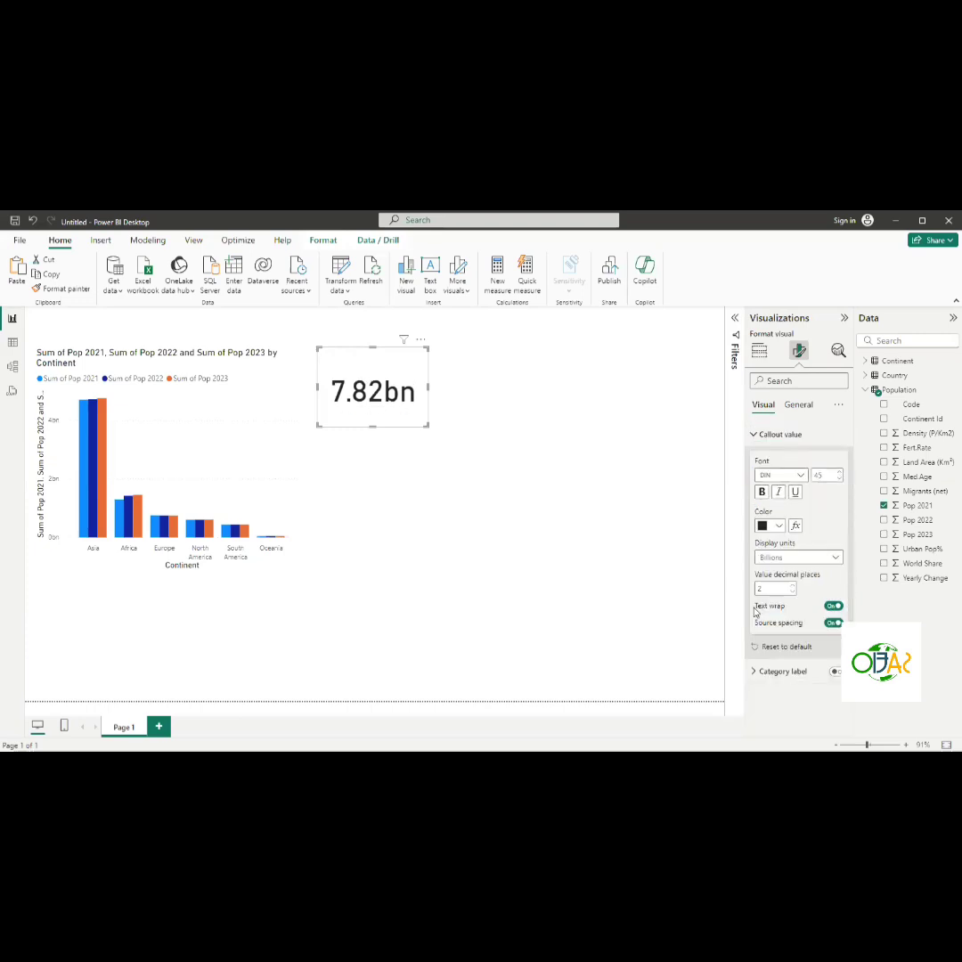
pyautogui.click(758, 434)
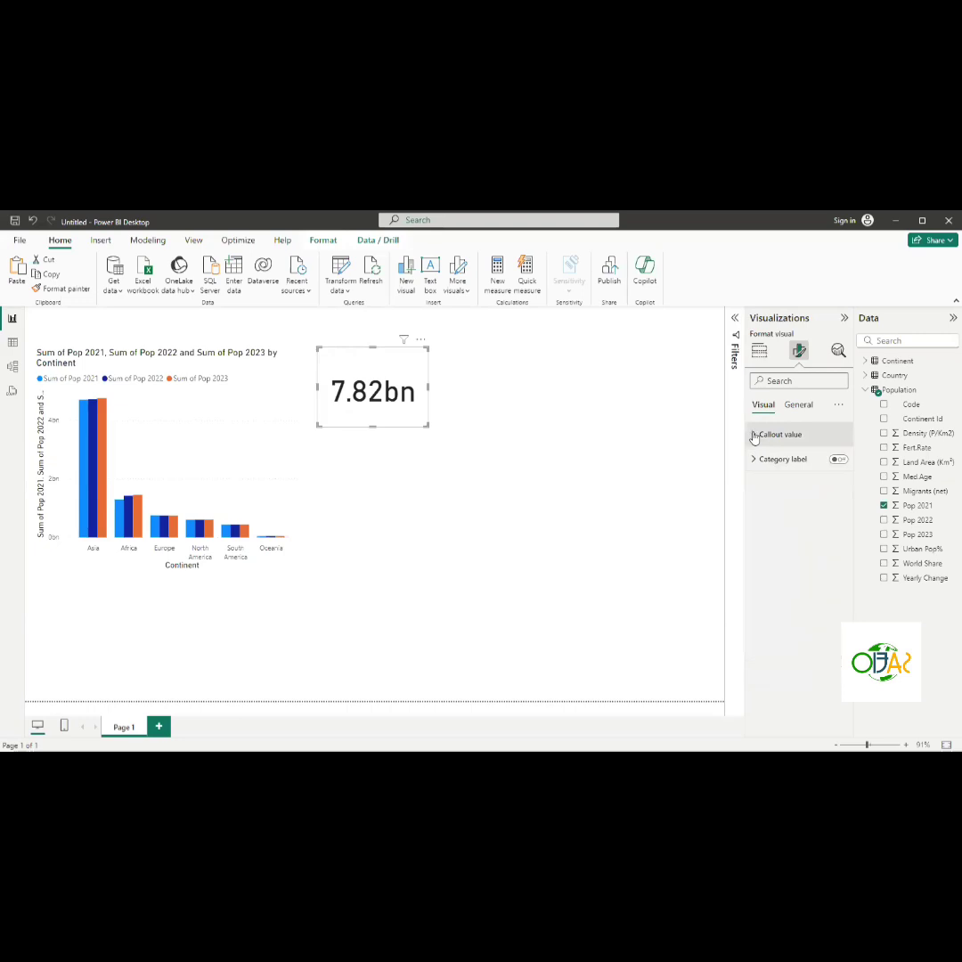
# - Turn on the card's title, set its text to 2021 and center-align it
pyautogui.click(801, 405)
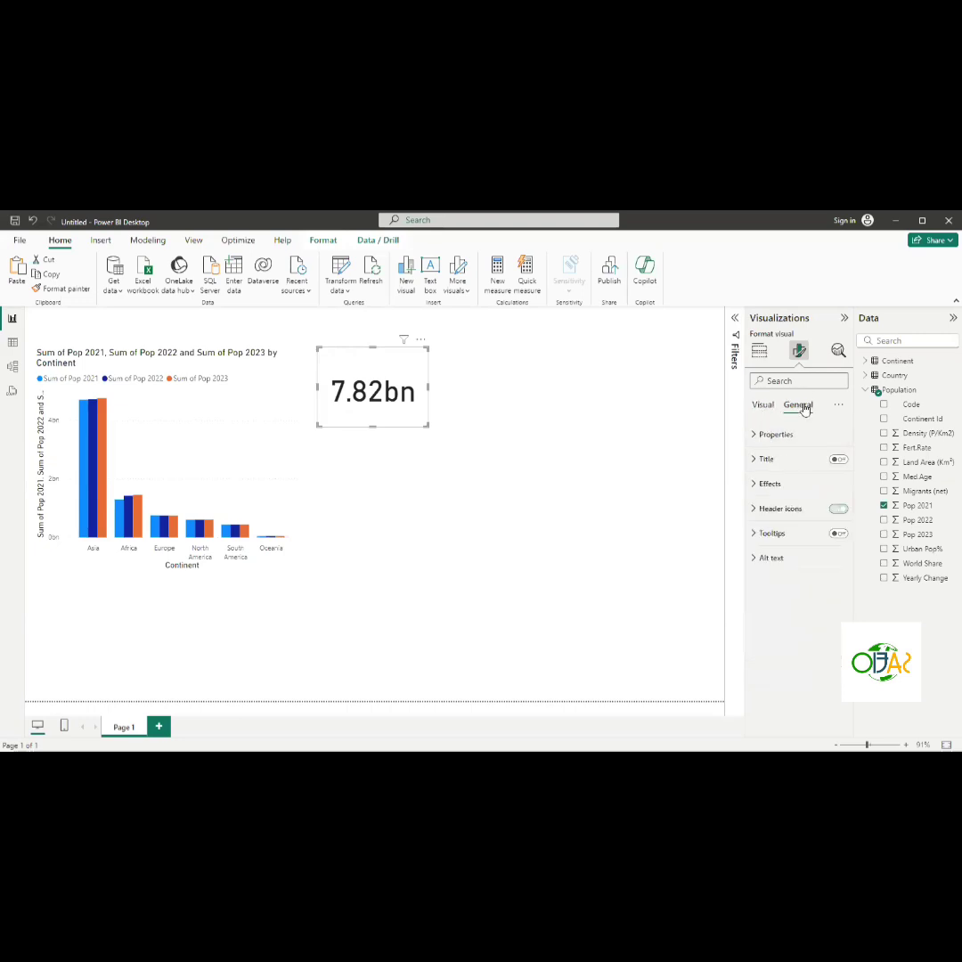
pyautogui.click(836, 460)
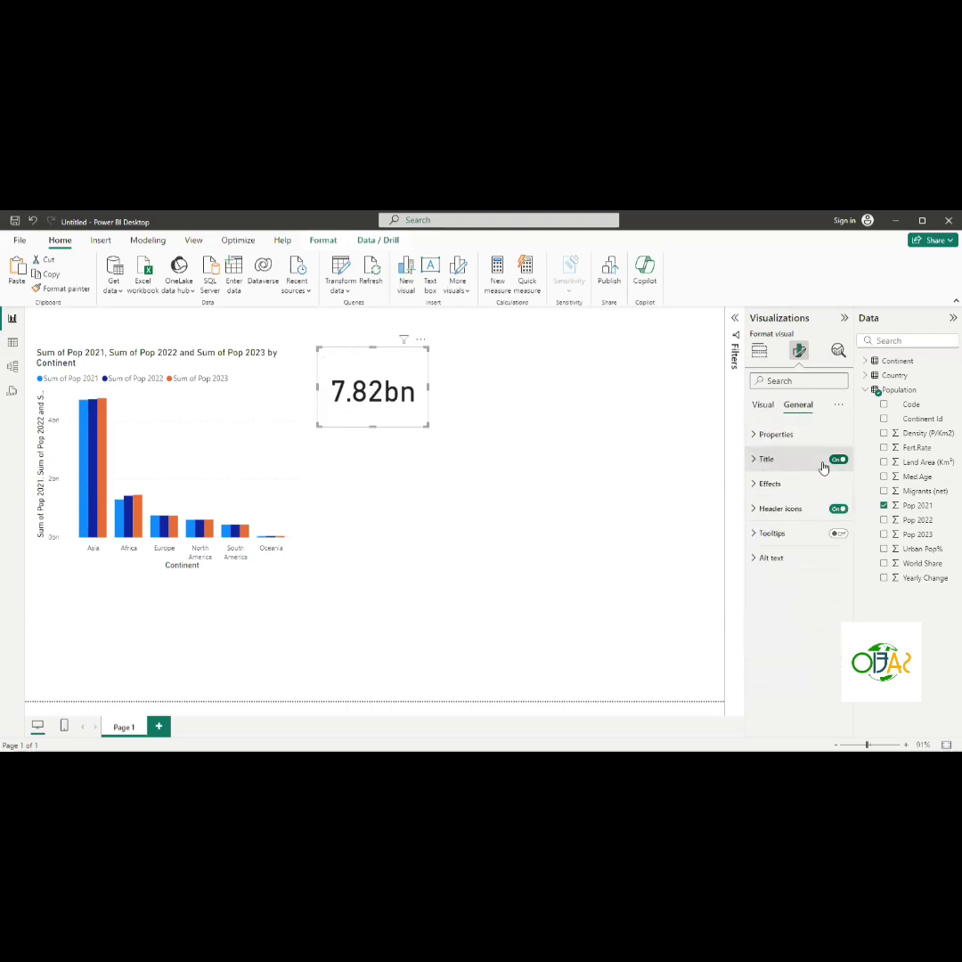
pyautogui.click(755, 459)
pyautogui.click(775, 520)
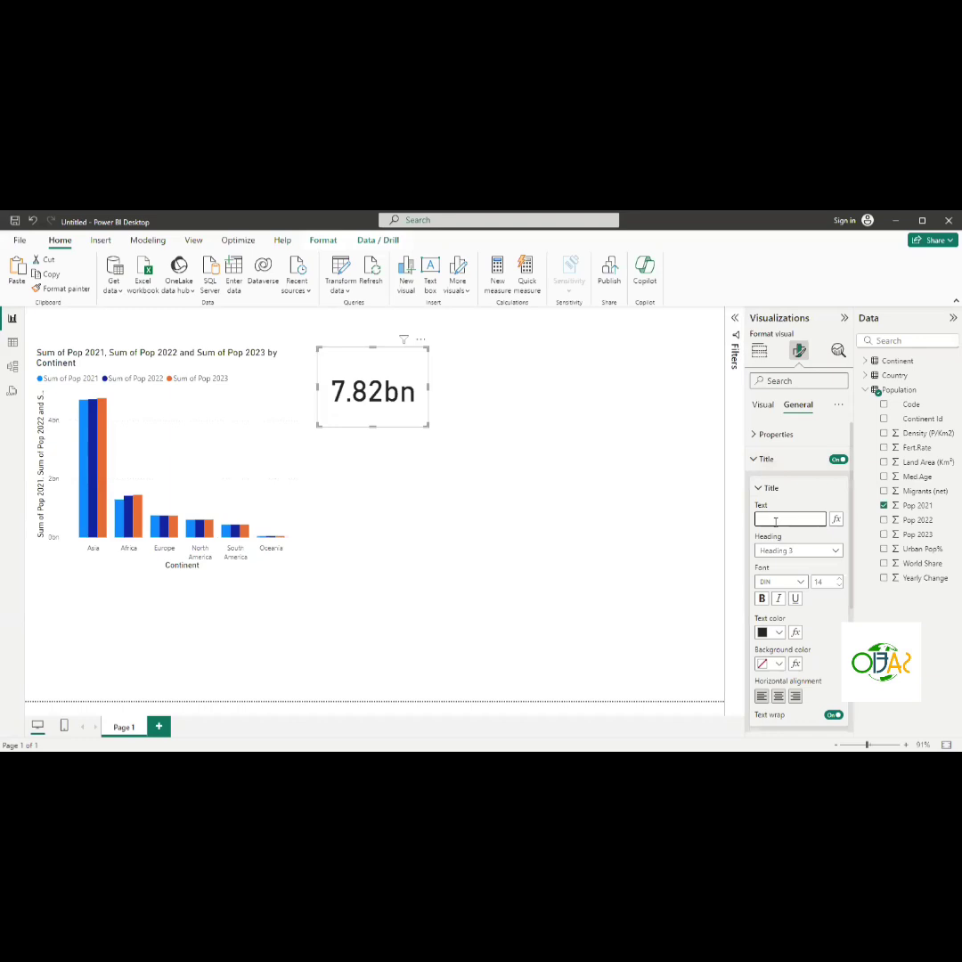
pyautogui.write('S')
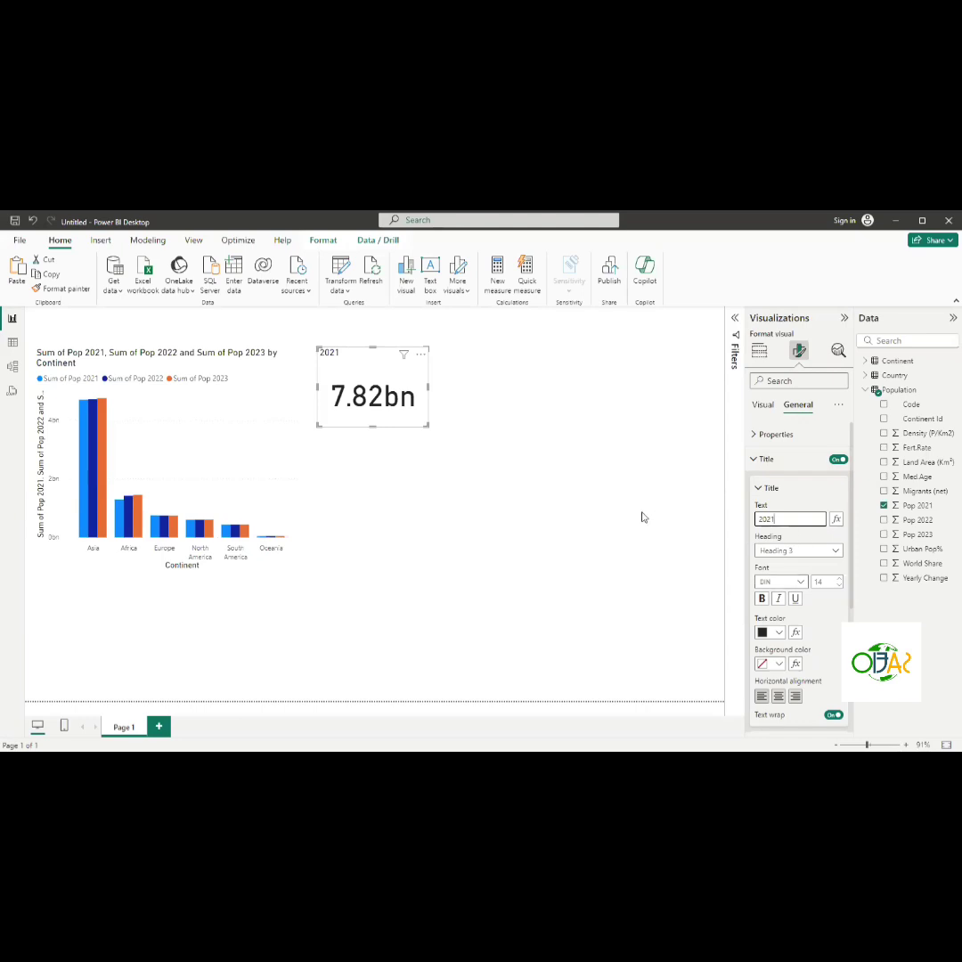
pyautogui.click(778, 697)
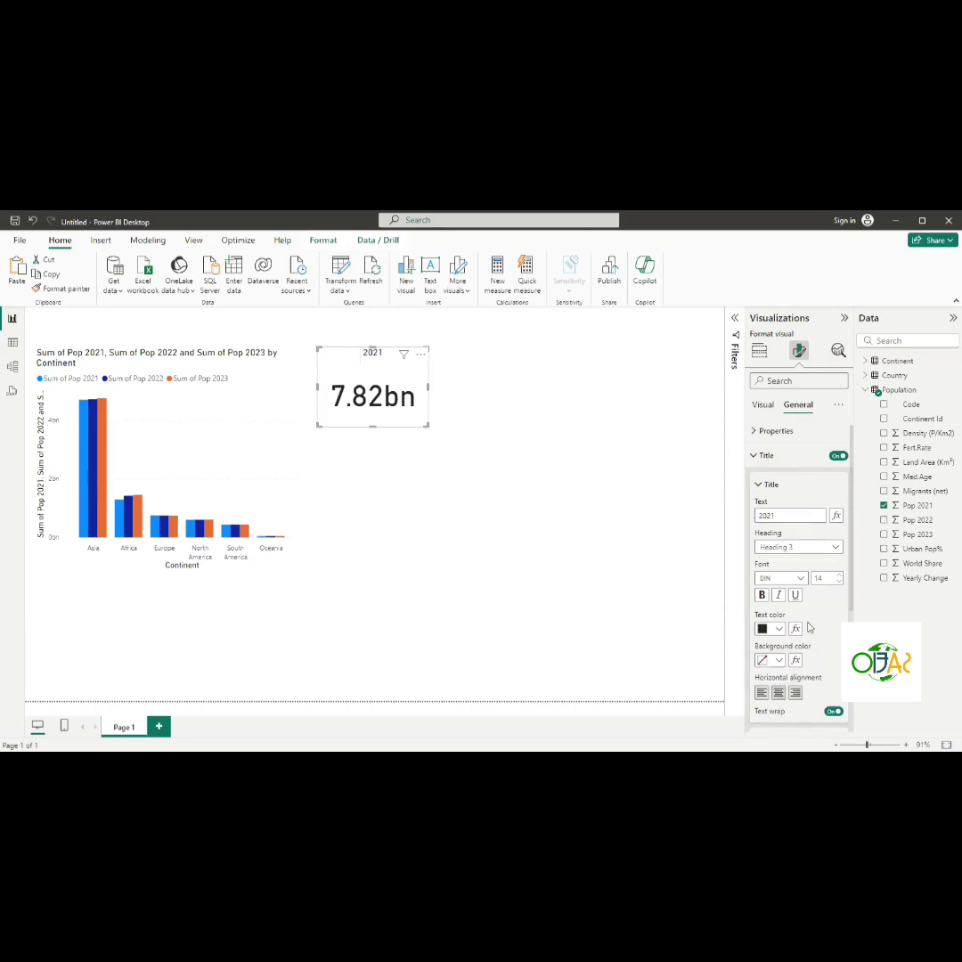
# - Reduce the callout value font size to 39 and shrink the card tightly around the value
pyautogui.scroll(-2, 809, 628)
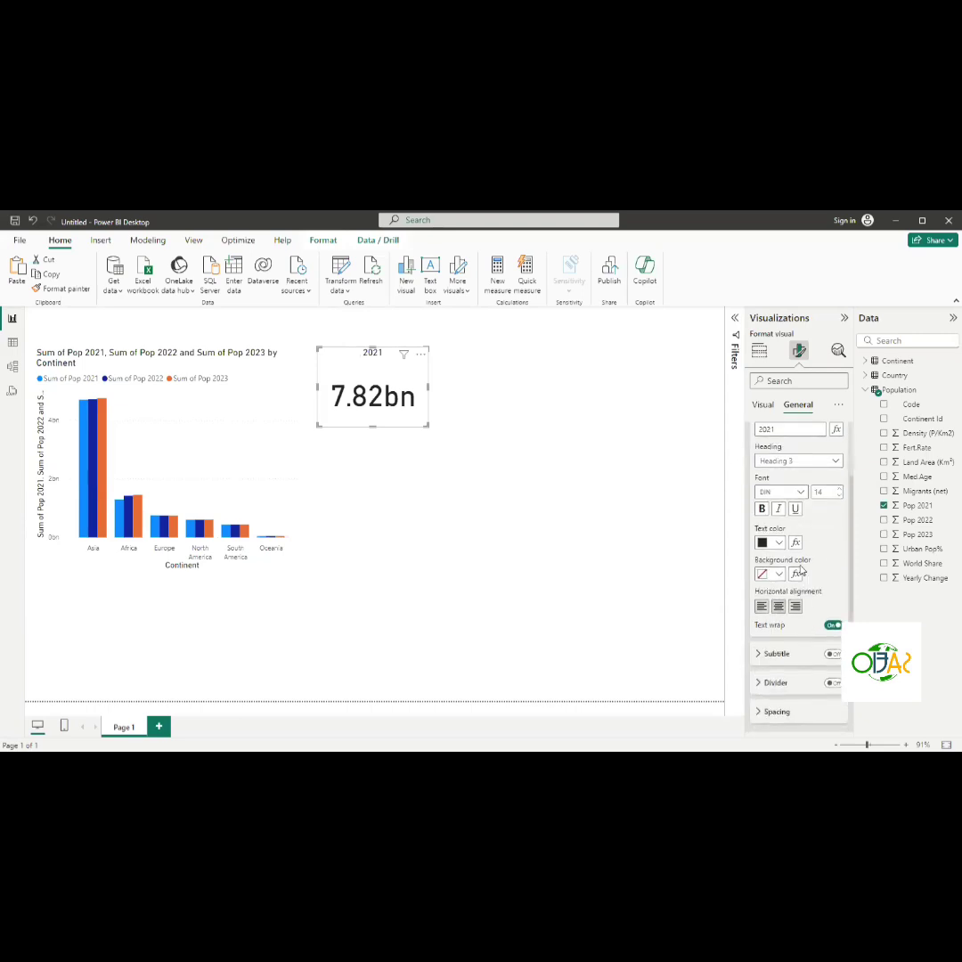
pyautogui.scroll(1, 820, 487)
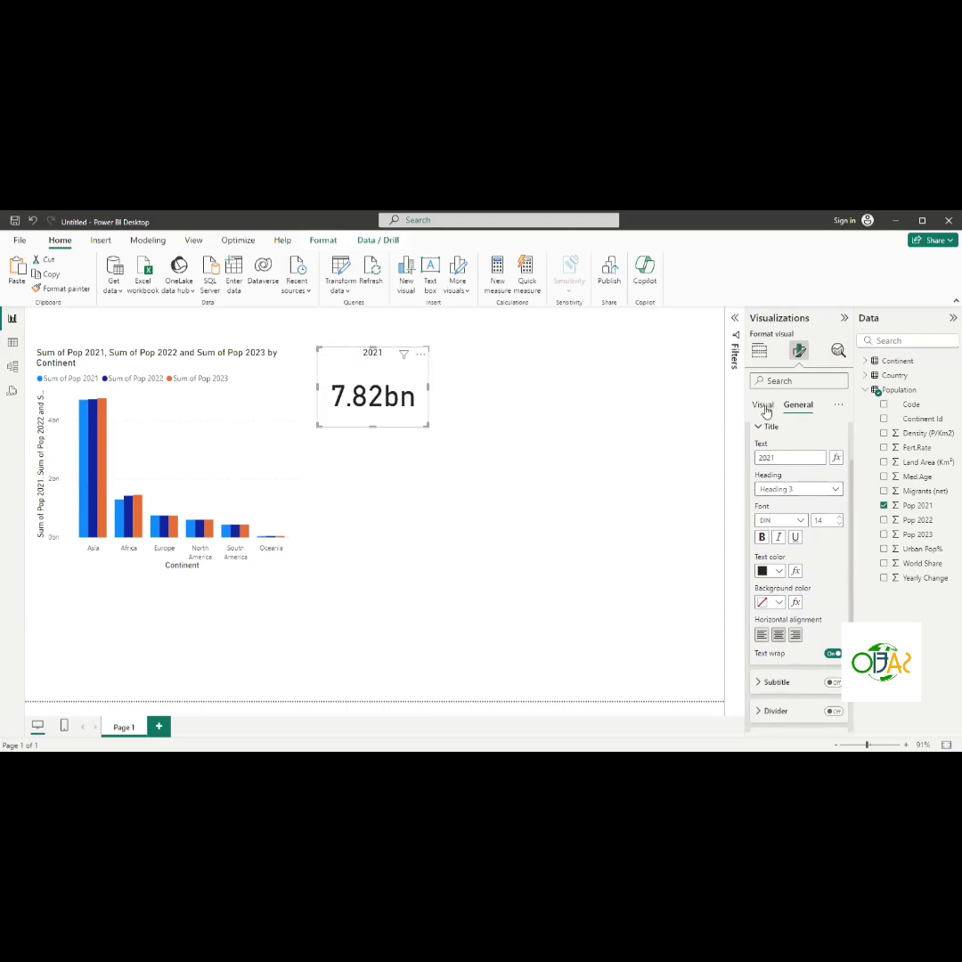
pyautogui.click(759, 429)
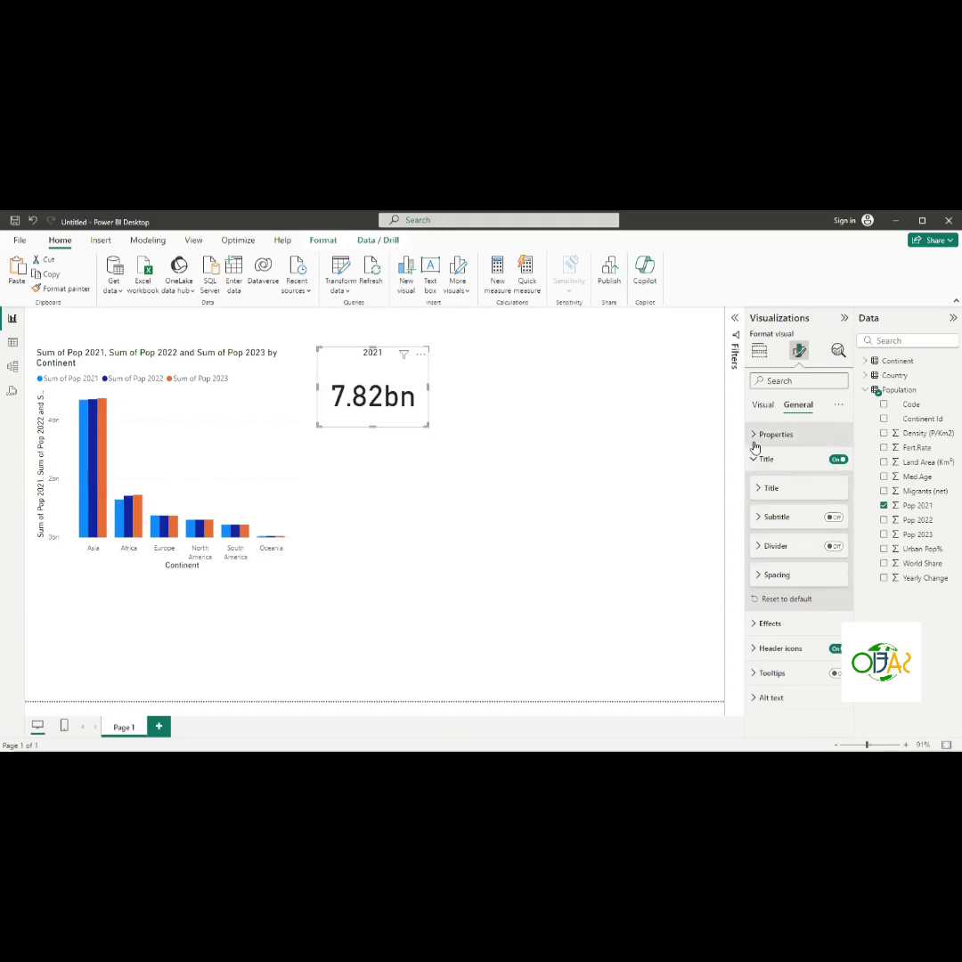
pyautogui.click(763, 406)
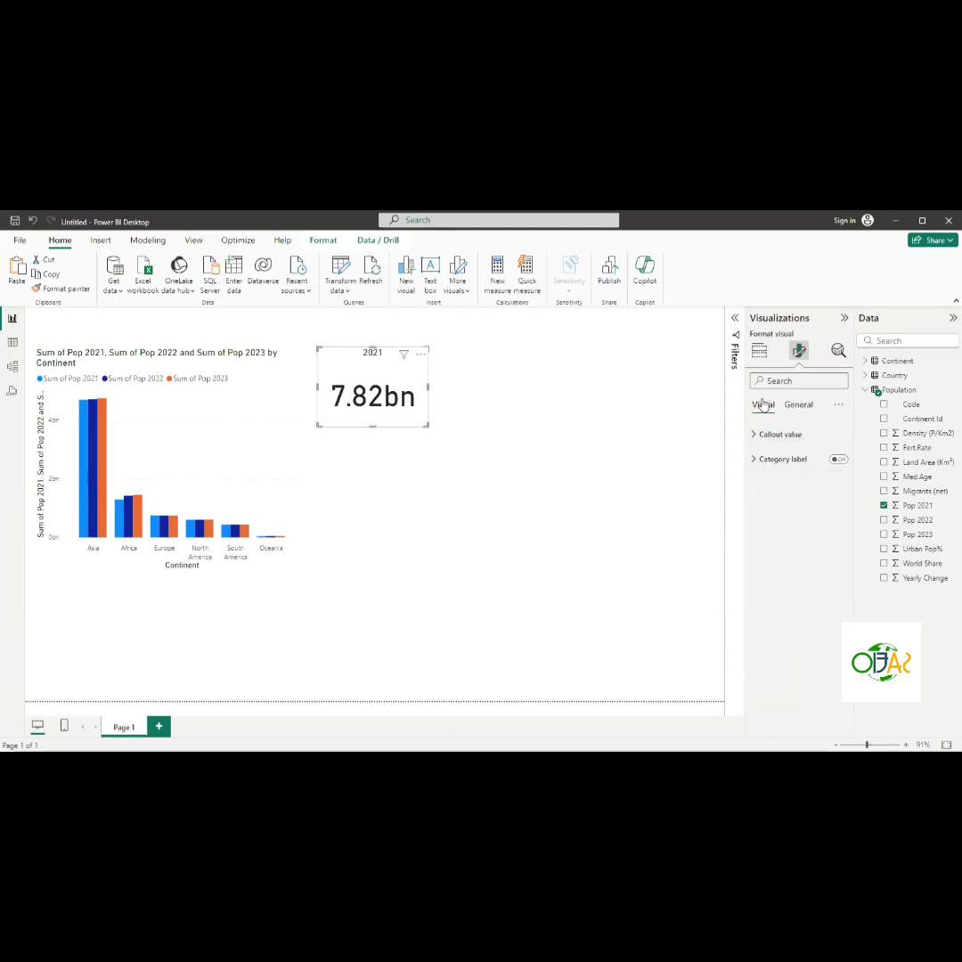
pyautogui.click(755, 434)
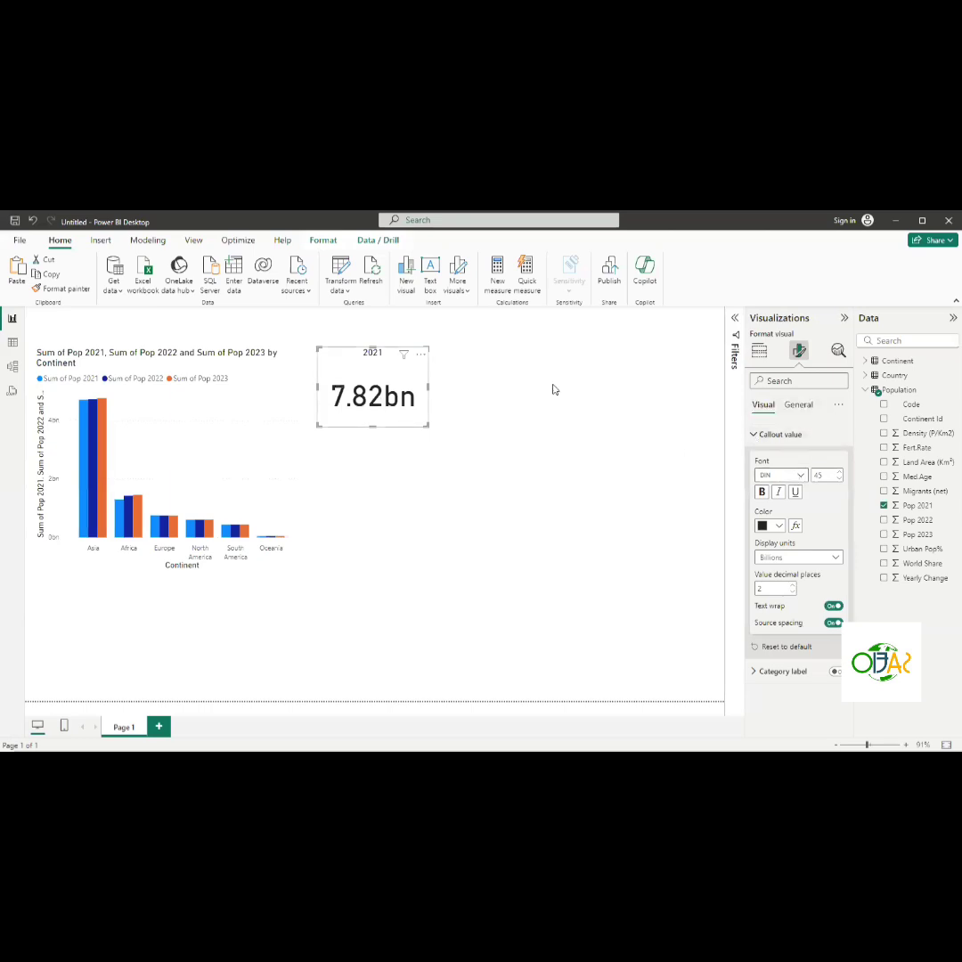
pyautogui.click(840, 479)
pyautogui.click(840, 479)
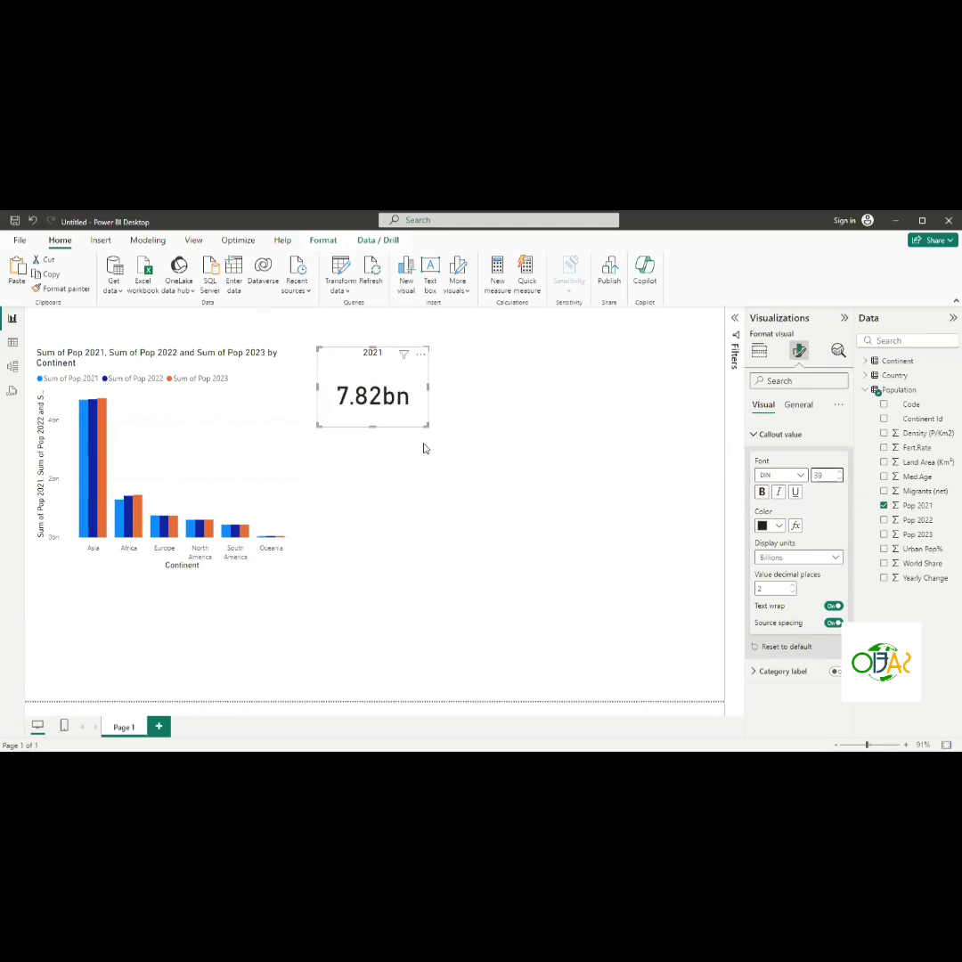
pyautogui.moveTo(376, 430); pyautogui.dragTo(374, 403)
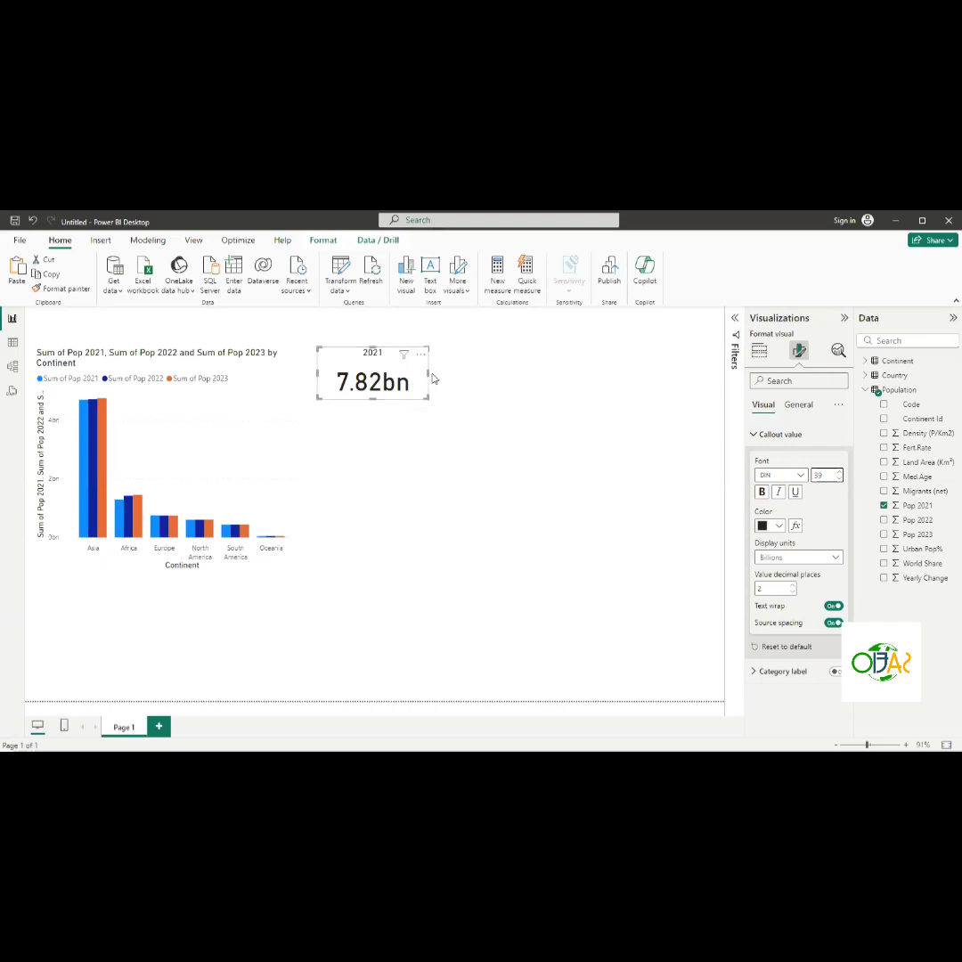
pyautogui.moveTo(427, 378); pyautogui.dragTo(403, 377)
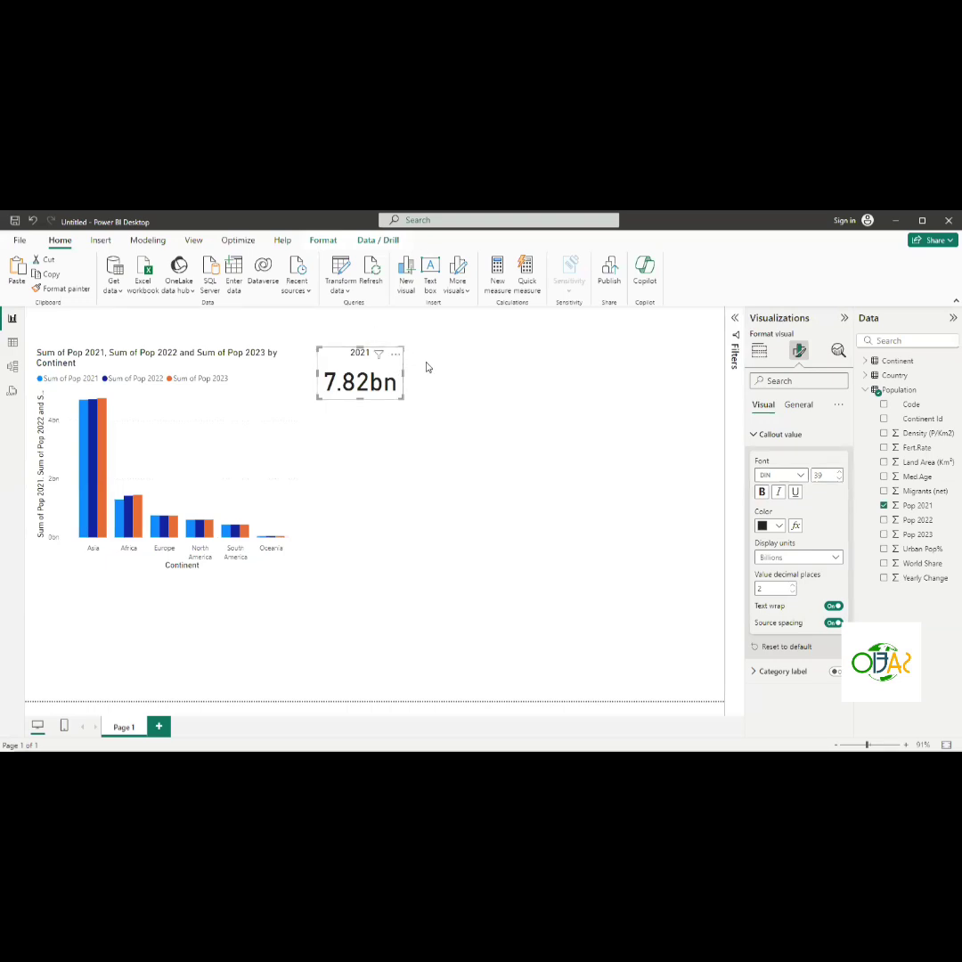
# - Paste a copy of the 2021 card and place it beside the original
pyautogui.hotkey('ctrl', 'v')
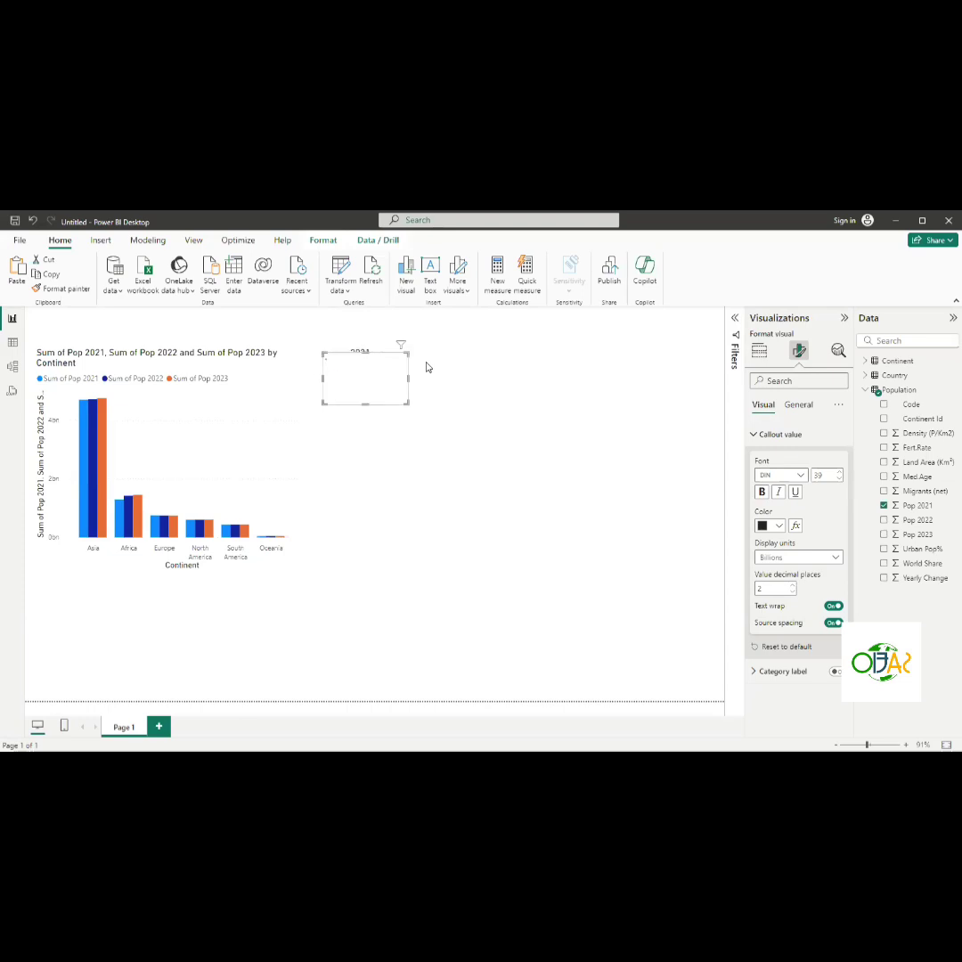
pyautogui.press('Right')
pyautogui.press('Right')
pyautogui.press('Right')
pyautogui.press('Right')
pyautogui.press('Right')
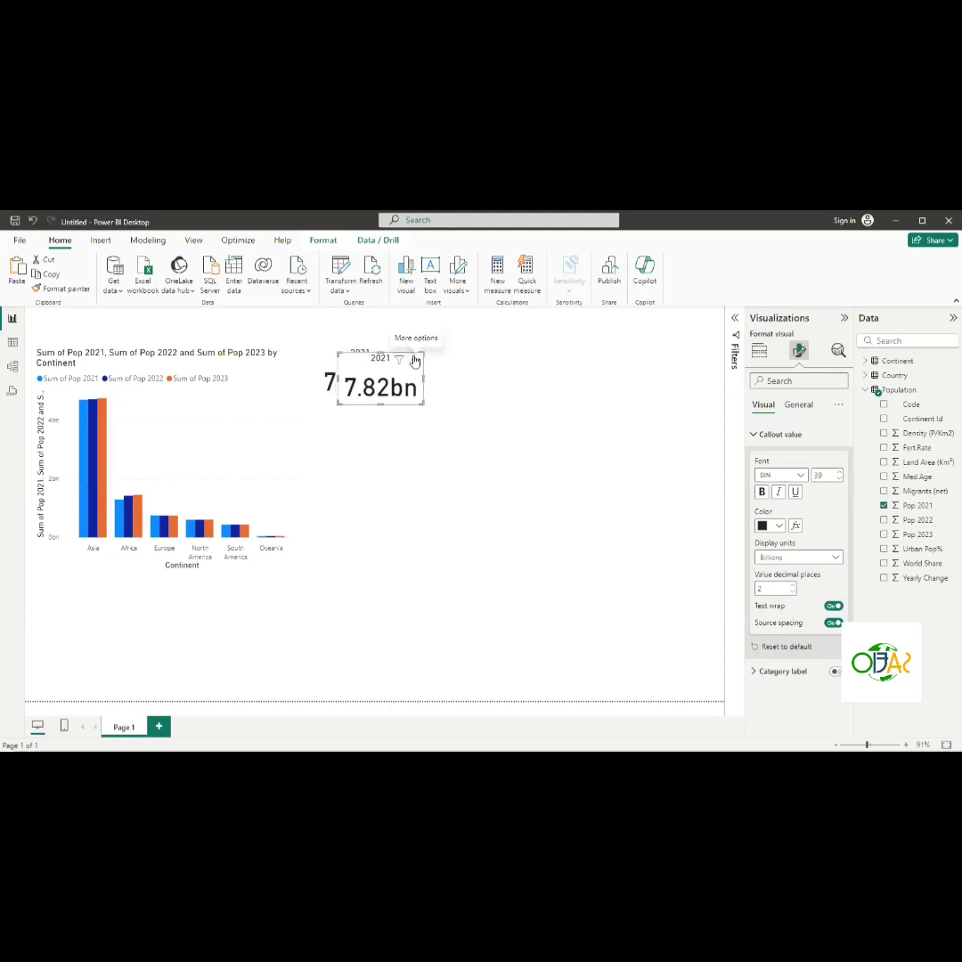
pyautogui.moveTo(417, 359); pyautogui.dragTo(492, 354)
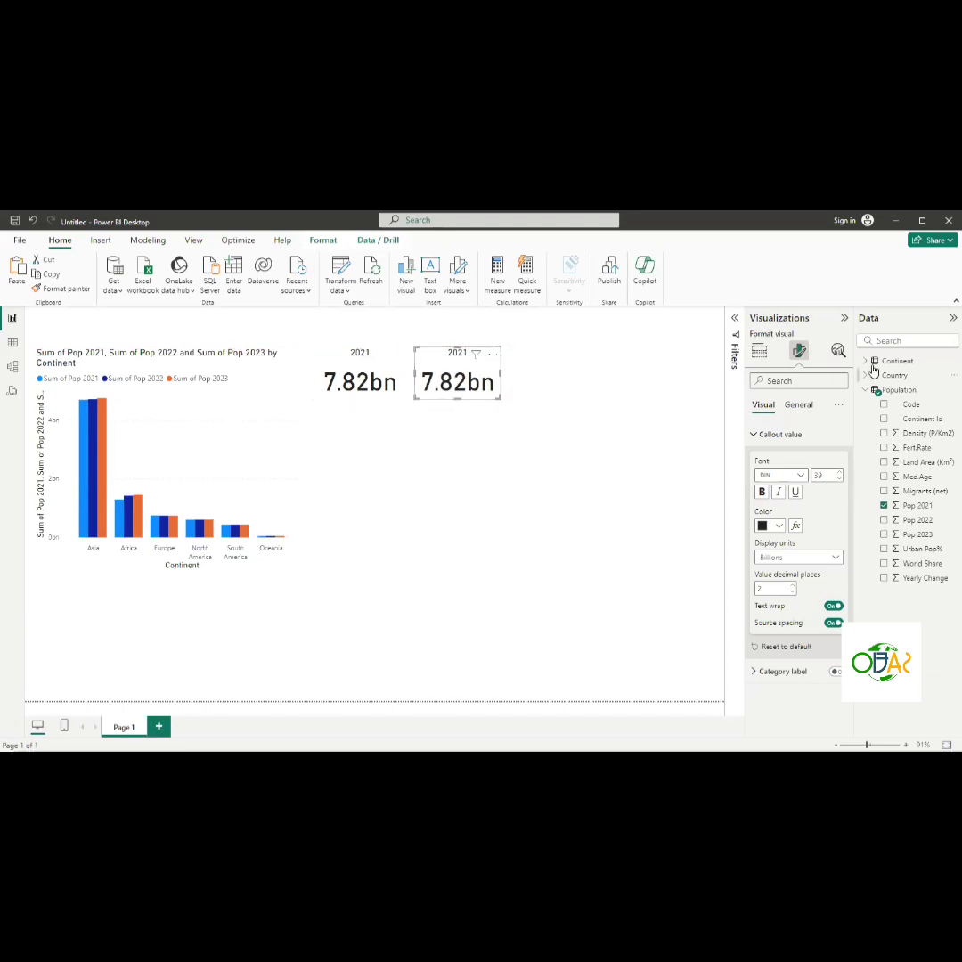
# - Replace the copied card's Pop 2021 field with Pop 2022 and set its title to 2022
pyautogui.click(885, 505)
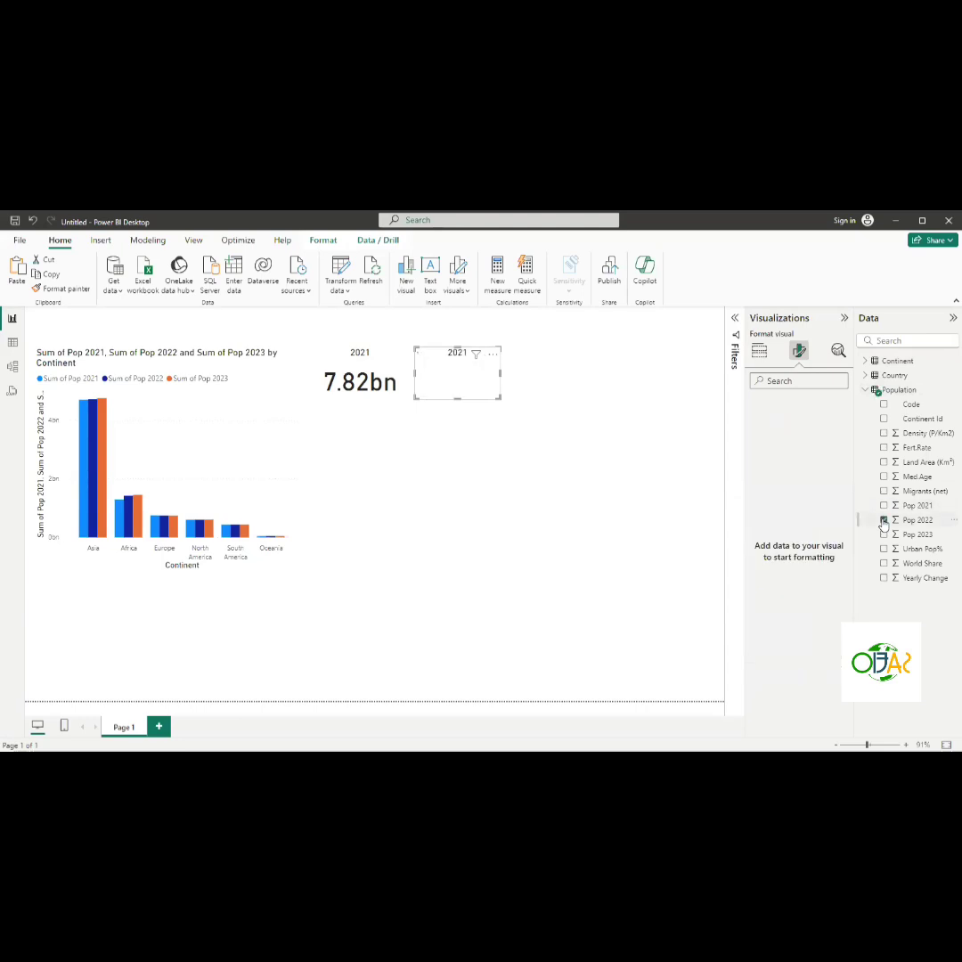
pyautogui.click(883, 520)
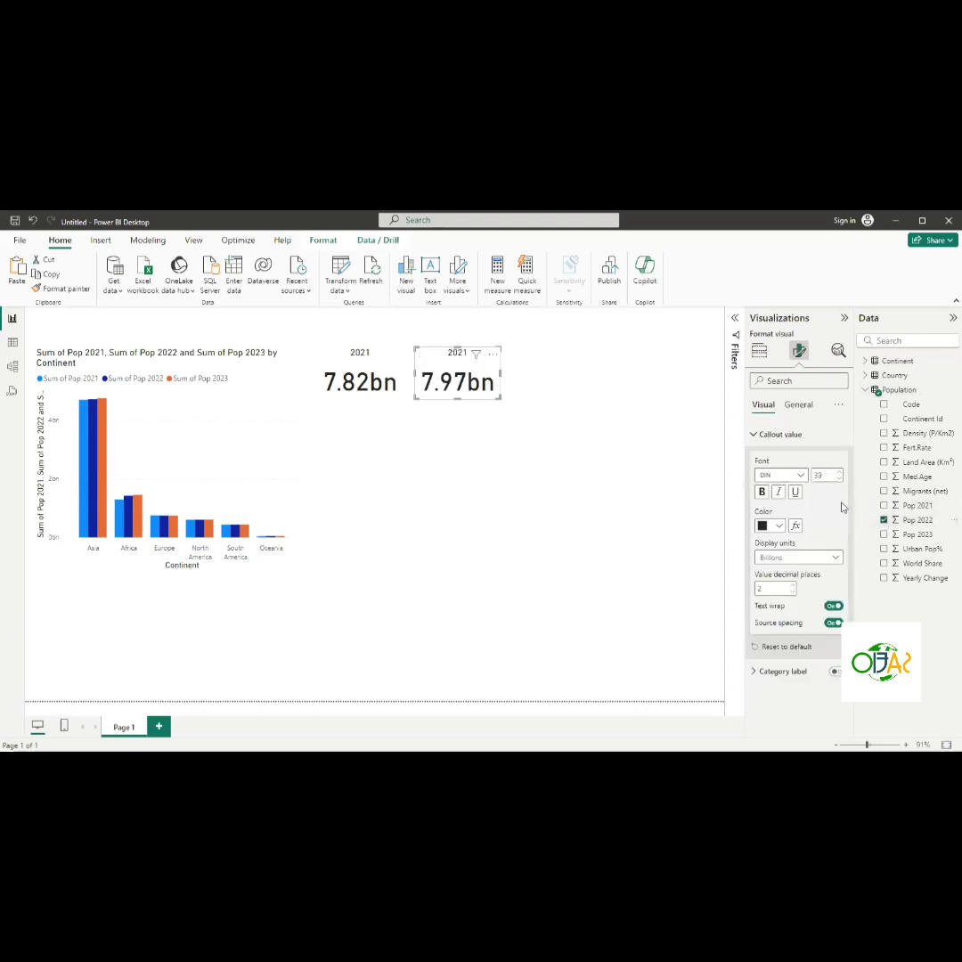
pyautogui.click(794, 408)
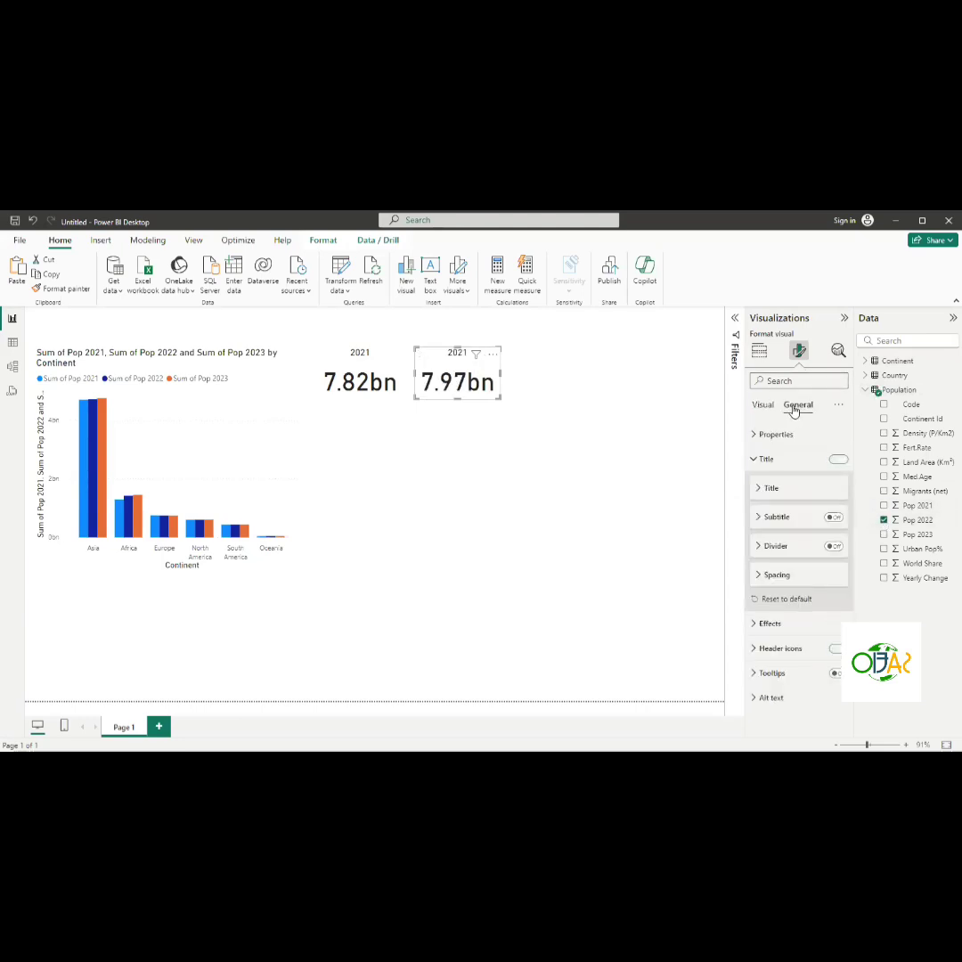
pyautogui.click(756, 460)
pyautogui.click(761, 497)
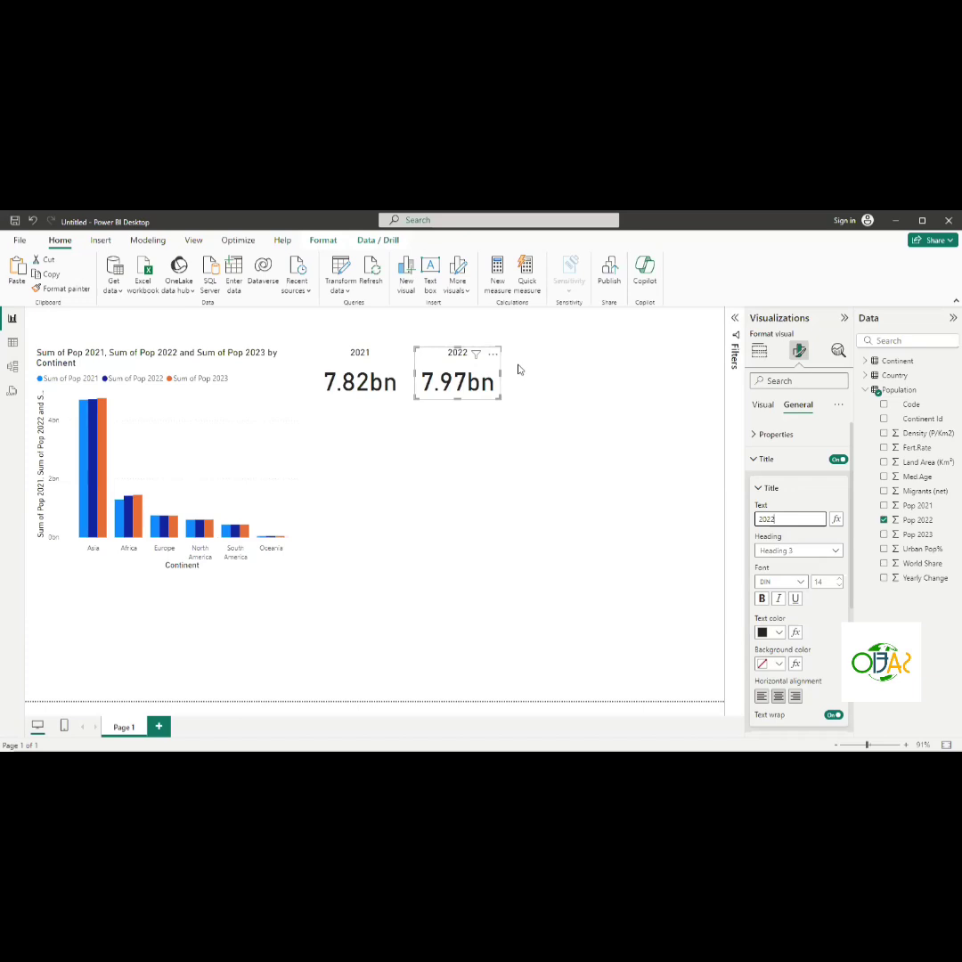
pyautogui.click(518, 369)
# - Shift the 2022 card slightly right to space it from the 2021 card
pyautogui.rightClick(485, 361)
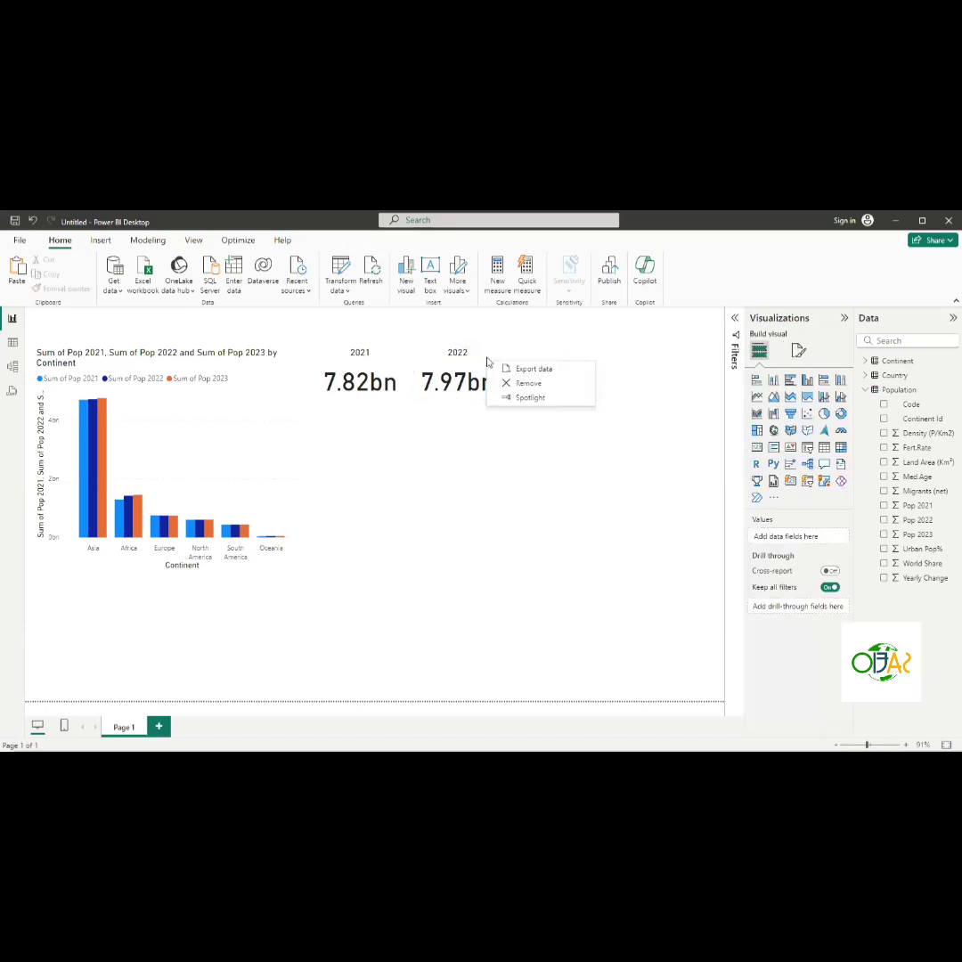
pyautogui.click(473, 356)
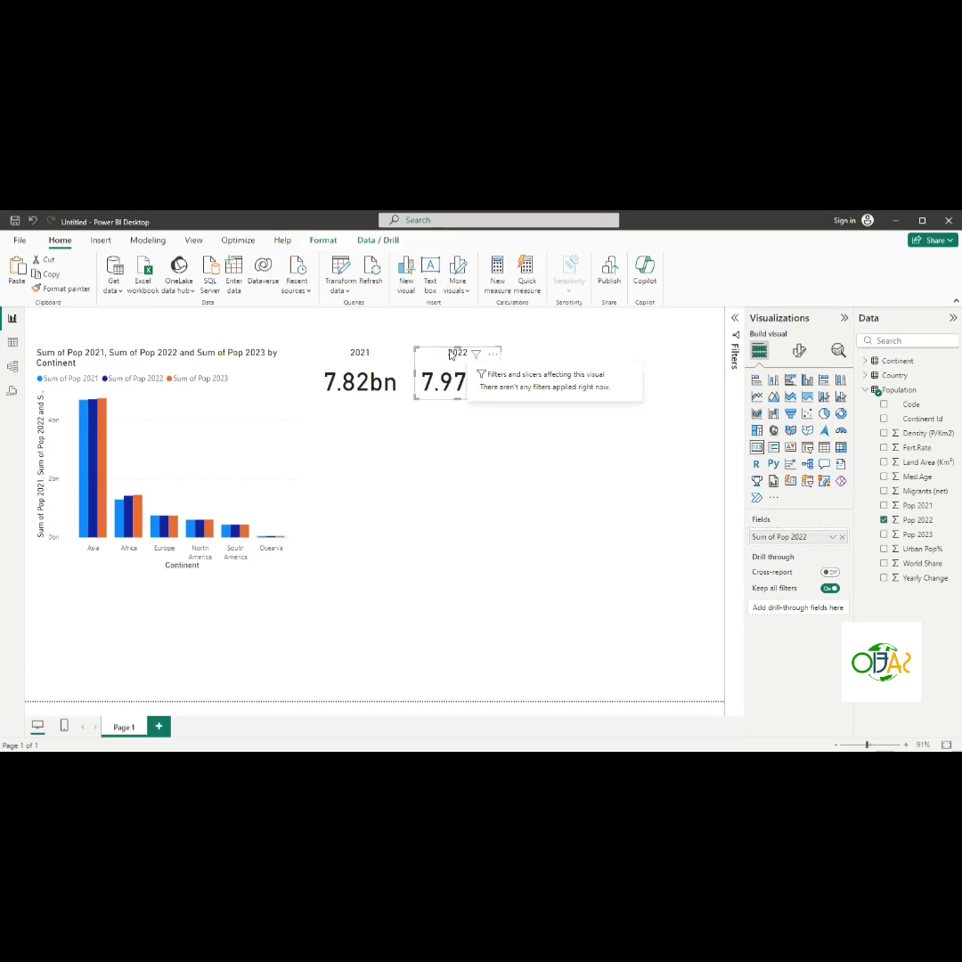
pyautogui.click(513, 364)
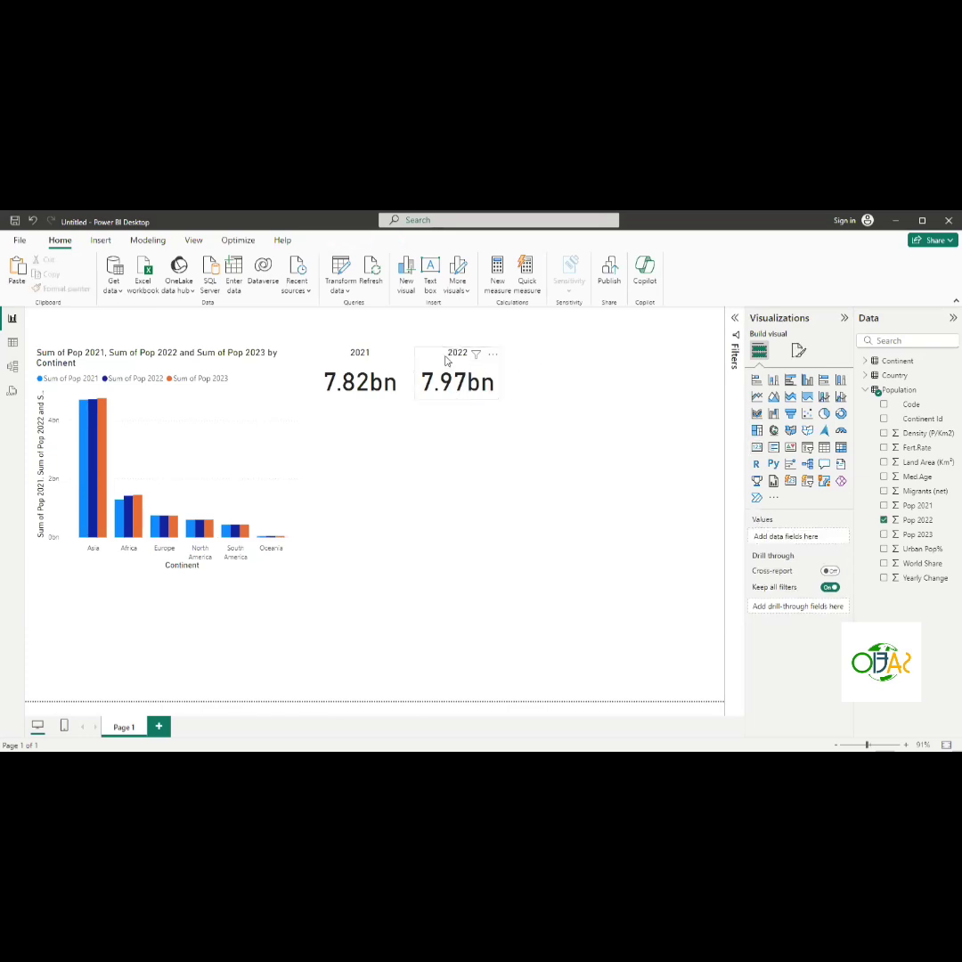
pyautogui.click(443, 357)
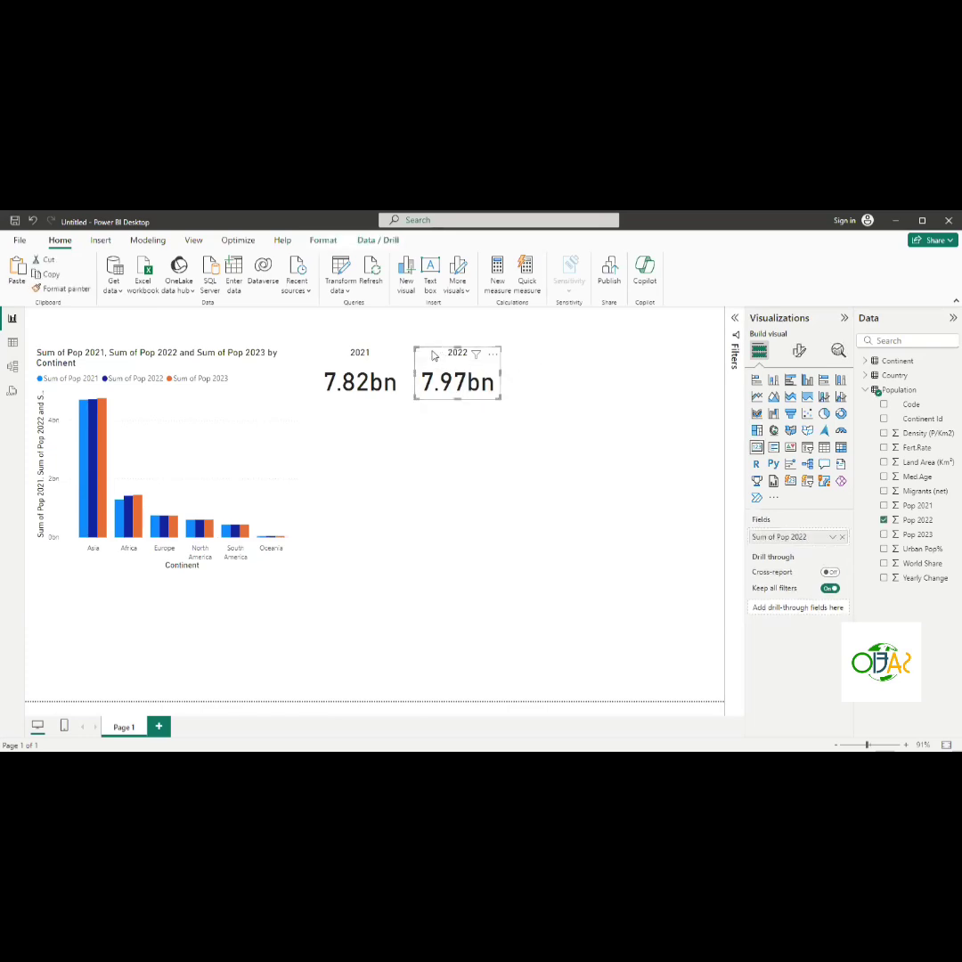
pyautogui.moveTo(429, 356); pyautogui.dragTo(456, 357)
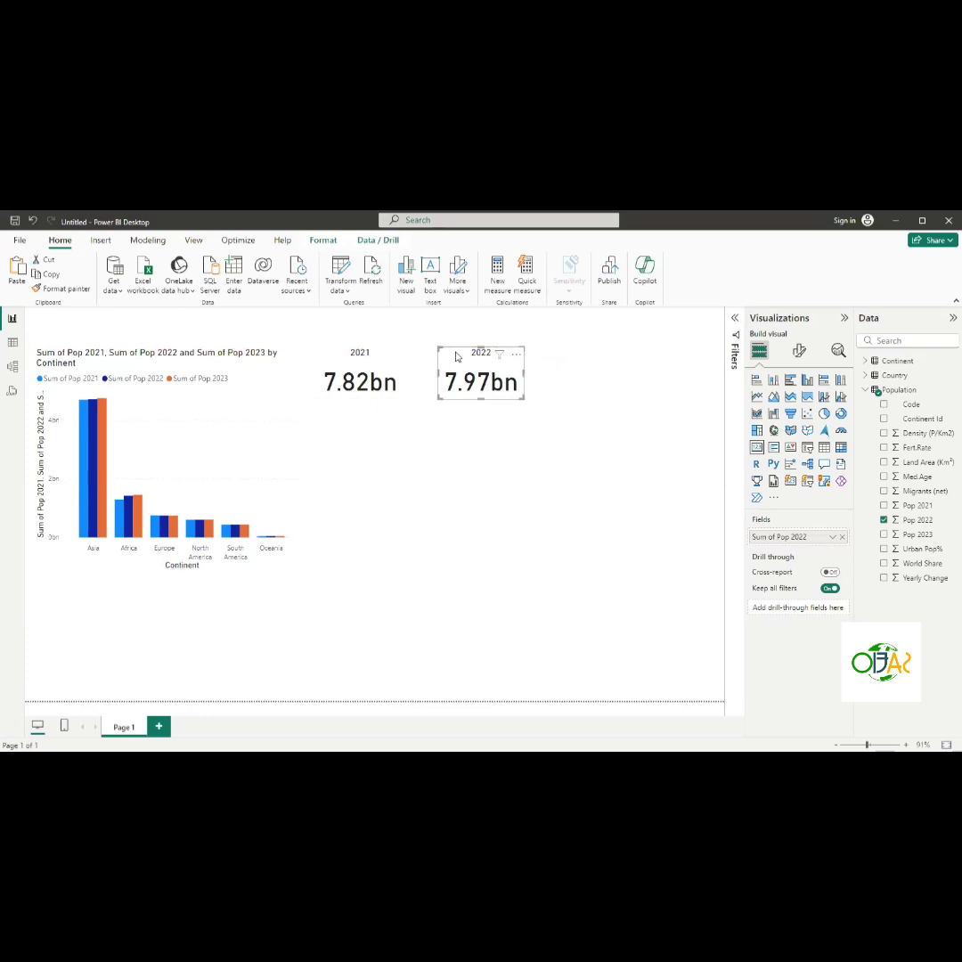
# - Duplicate the 2022 card beside it and swap the copy's field from Pop 2022 to Pop 2023
pyautogui.moveTo(456, 356); pyautogui.dragTo(564, 359)
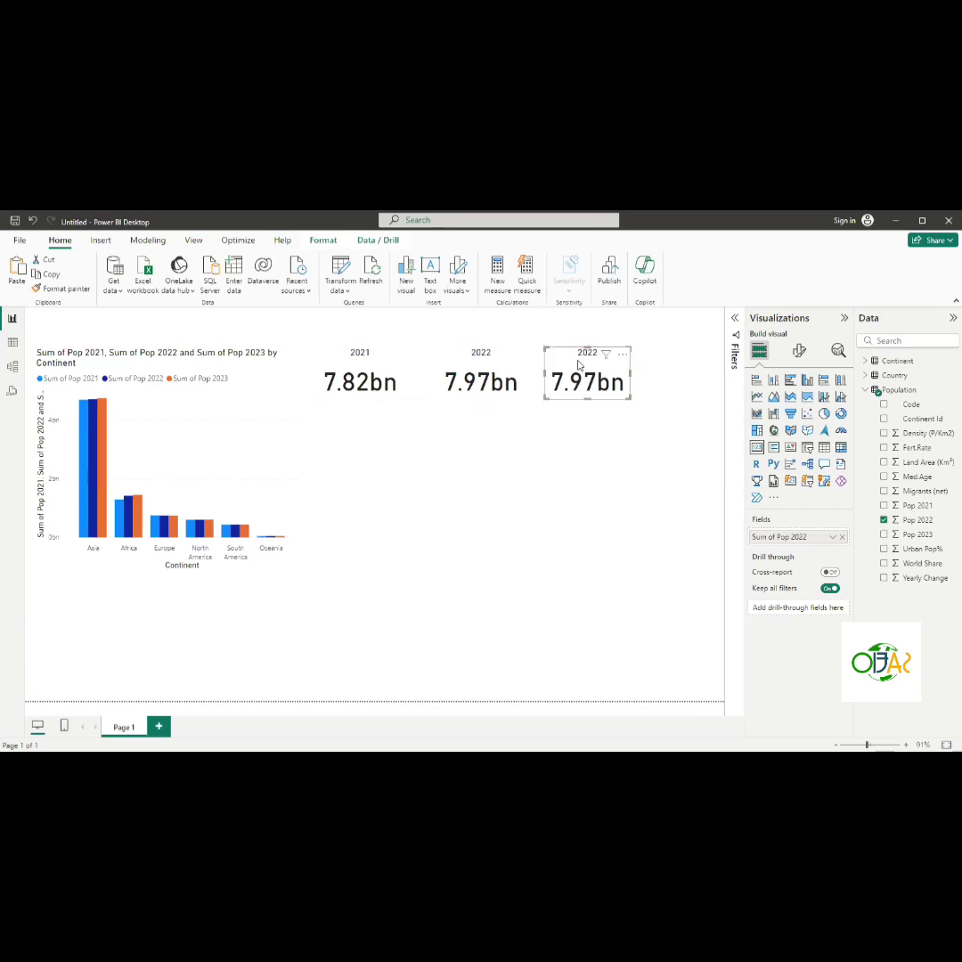
pyautogui.click(885, 520)
pyautogui.click(883, 535)
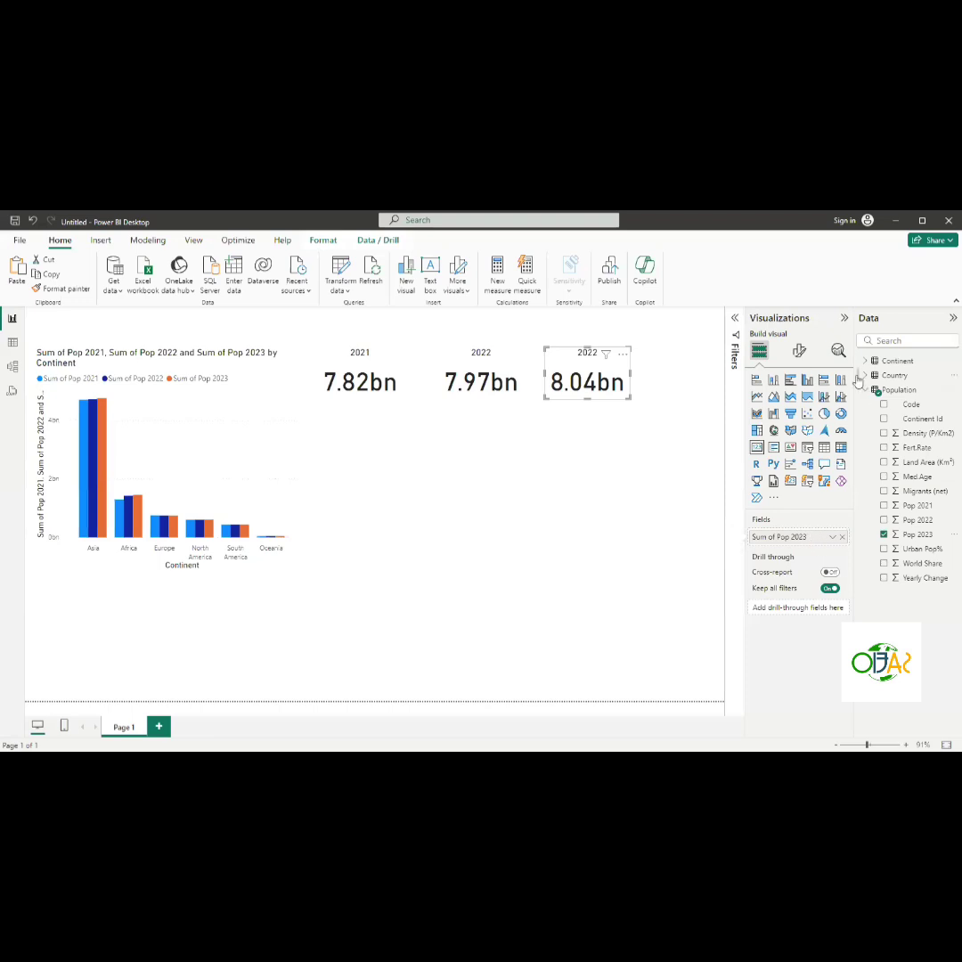
# - Set the new card's title text to 2023 and nudge the card slightly right
pyautogui.click(798, 355)
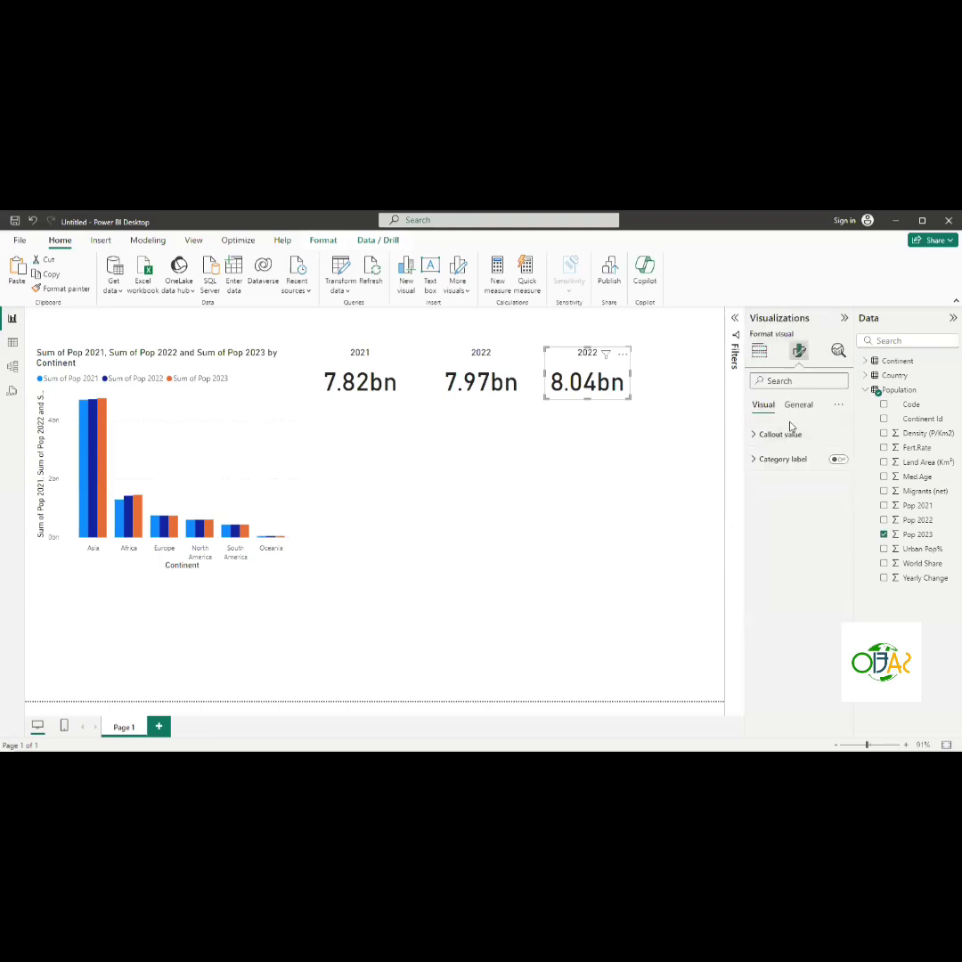
pyautogui.click(797, 407)
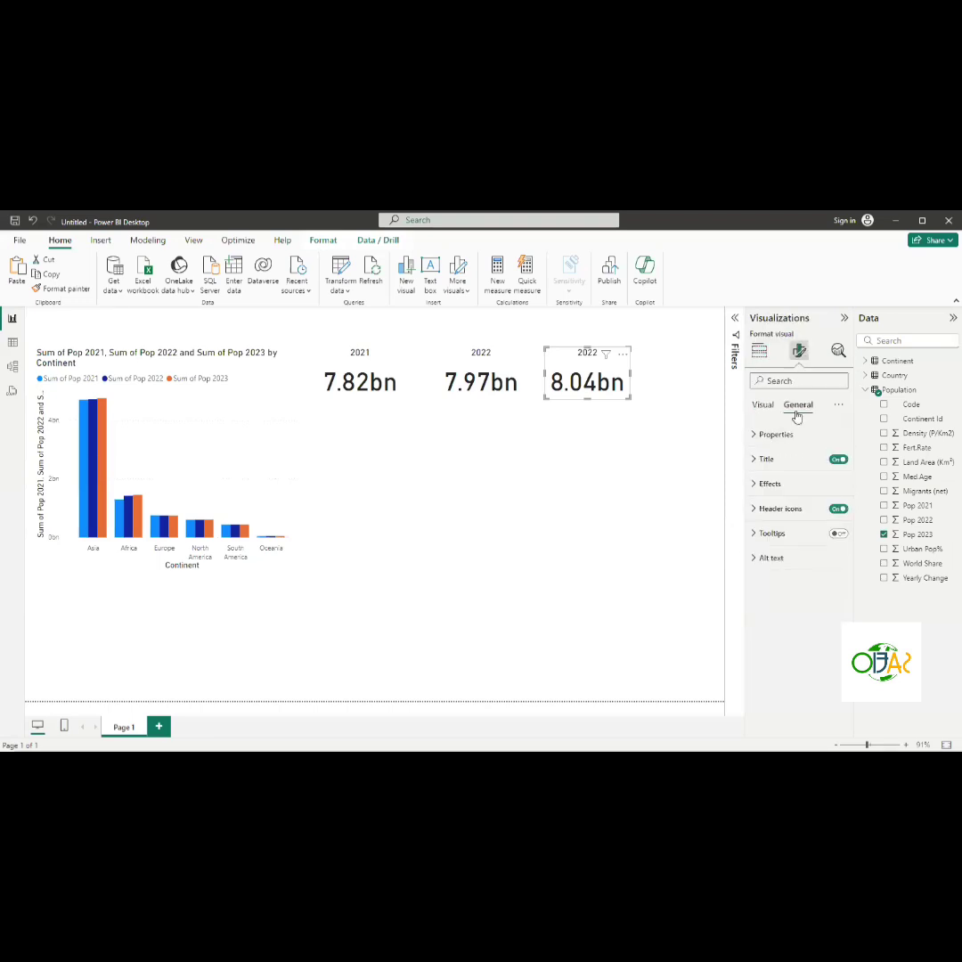
pyautogui.click(754, 460)
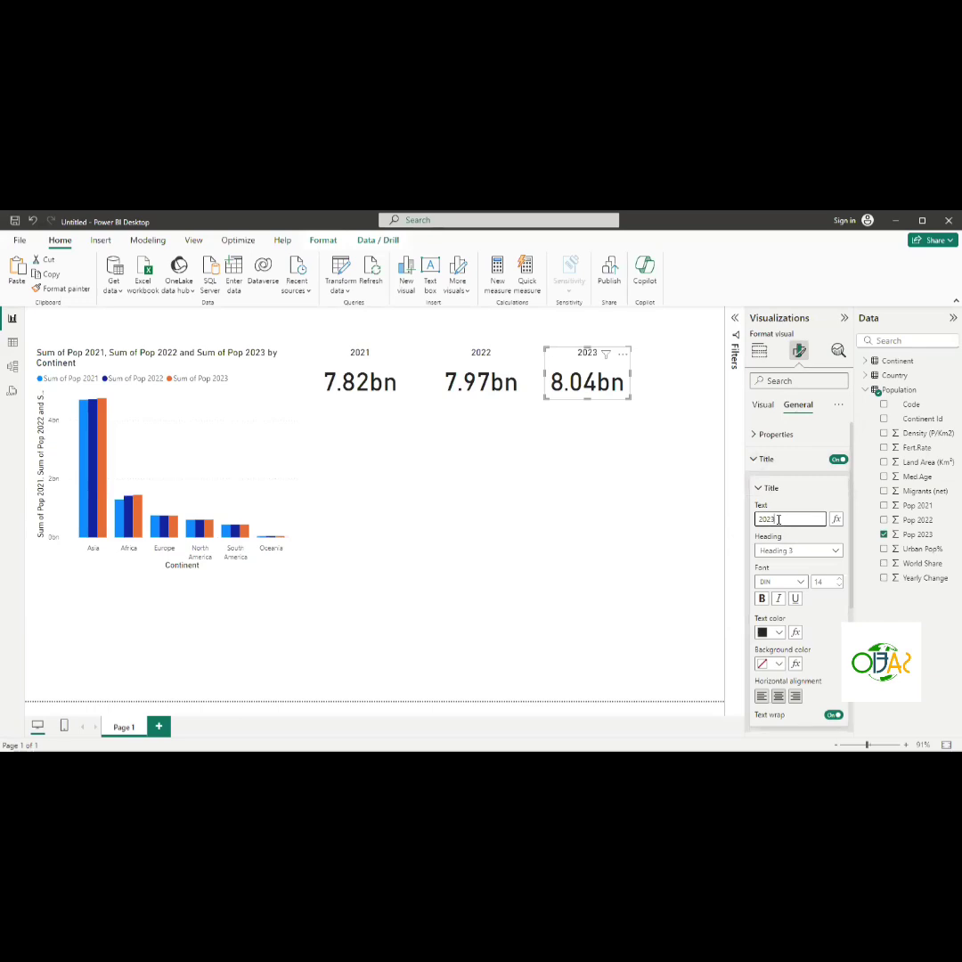
pyautogui.moveTo(564, 360); pyautogui.dragTo(570, 360)
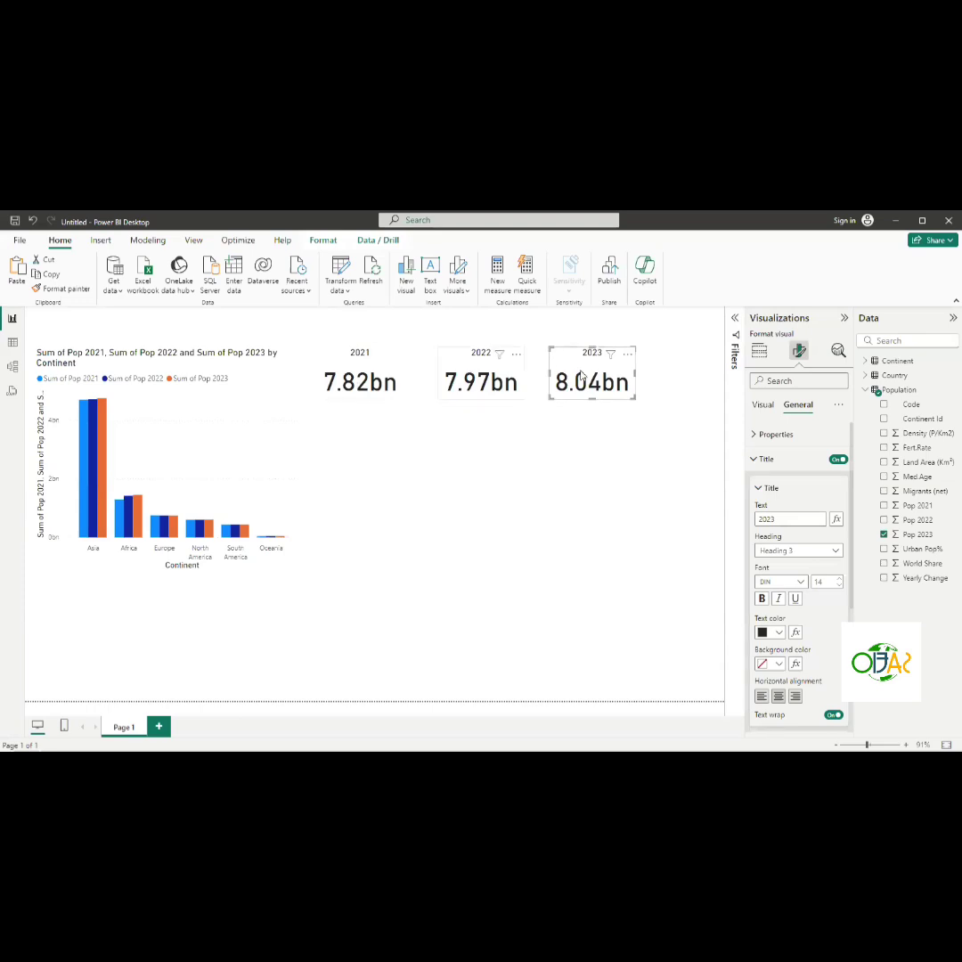
# - Select the Africa and then the Europe columns in the continent chart to cross-filter the yearly cards
pyautogui.click(446, 457)
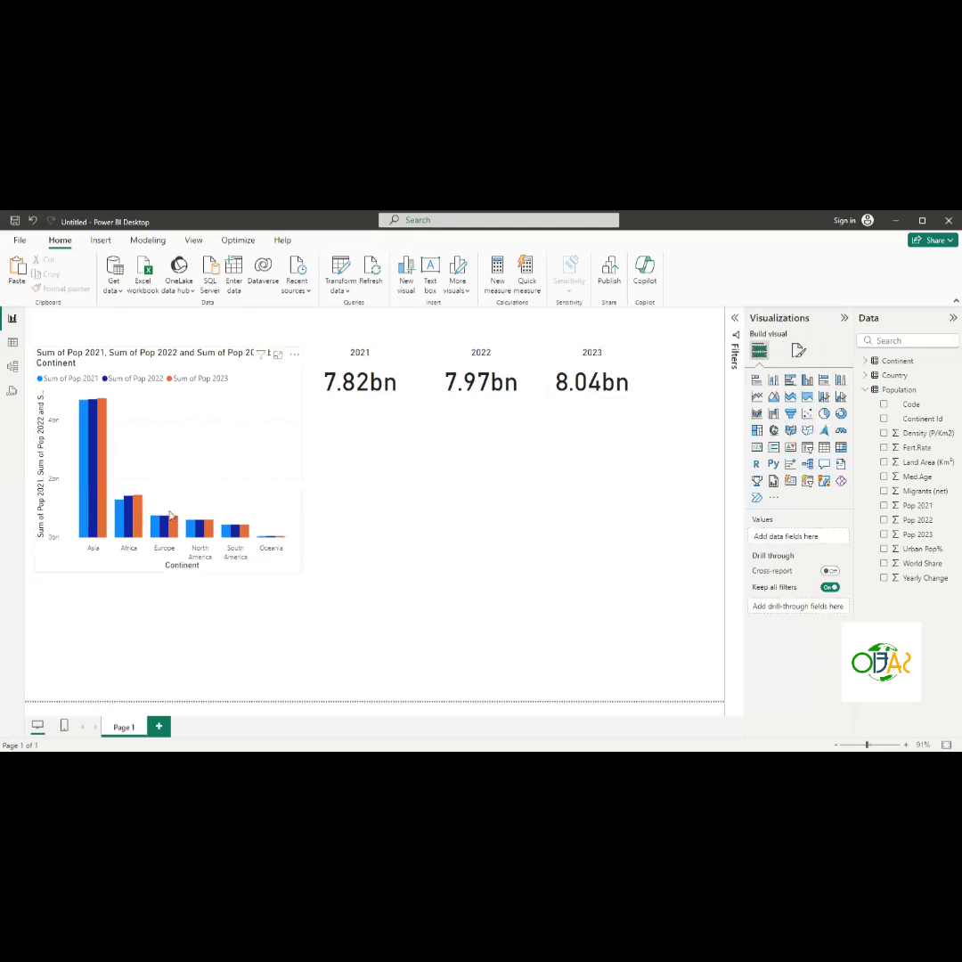
pyautogui.click(130, 521)
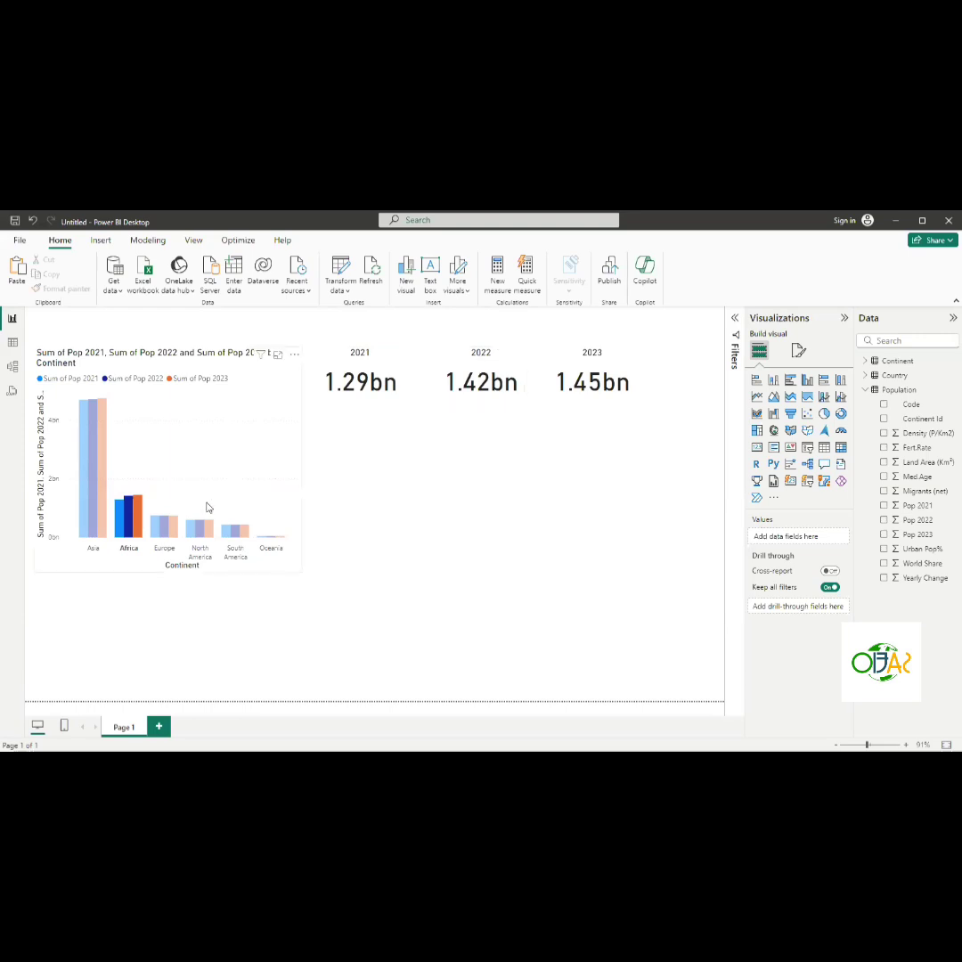
pyautogui.click(159, 533)
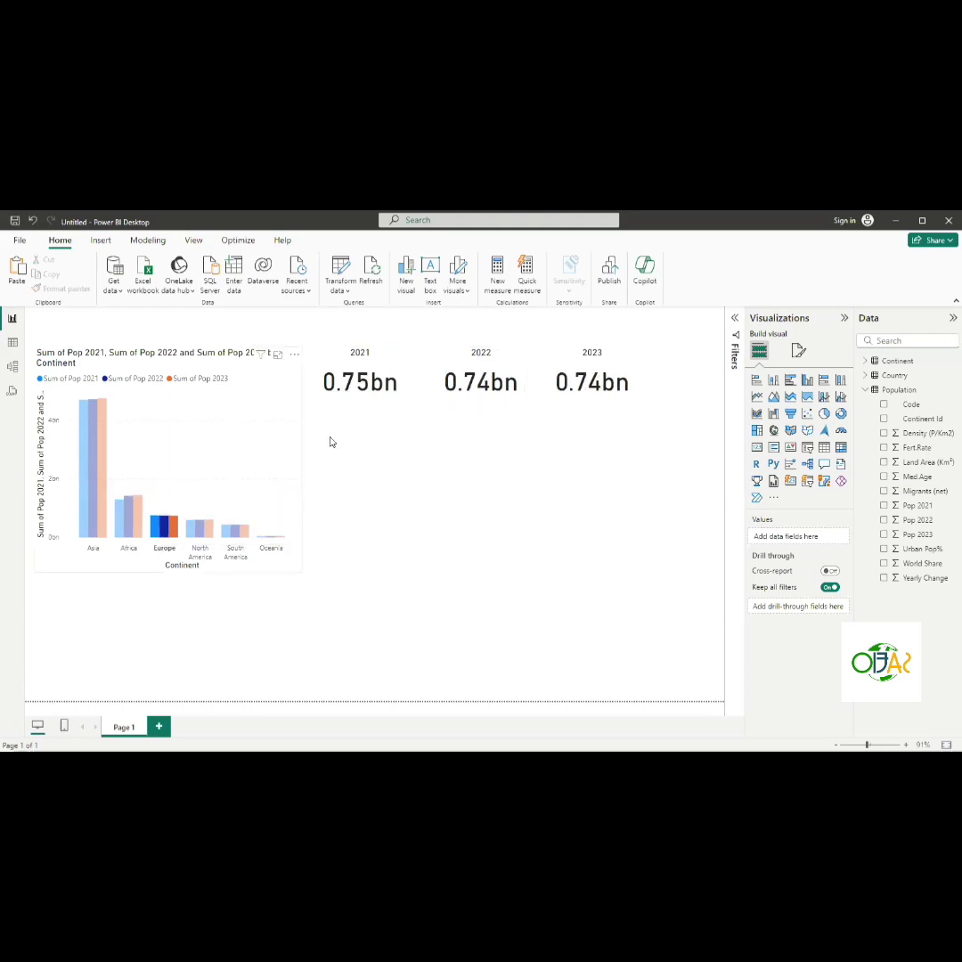